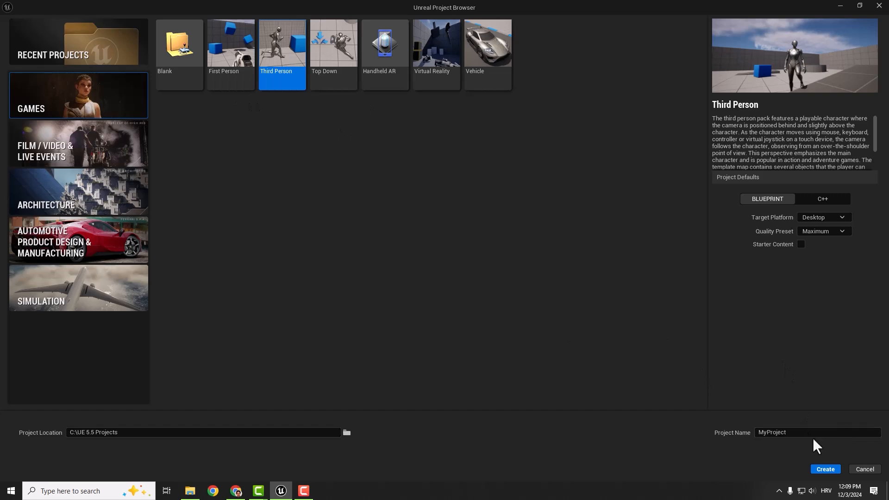
- Create a Third Person Blueprint game project named camping in the C:\UE 5.5 Projects folder
left_click_drag(807, 436, 736, 427)
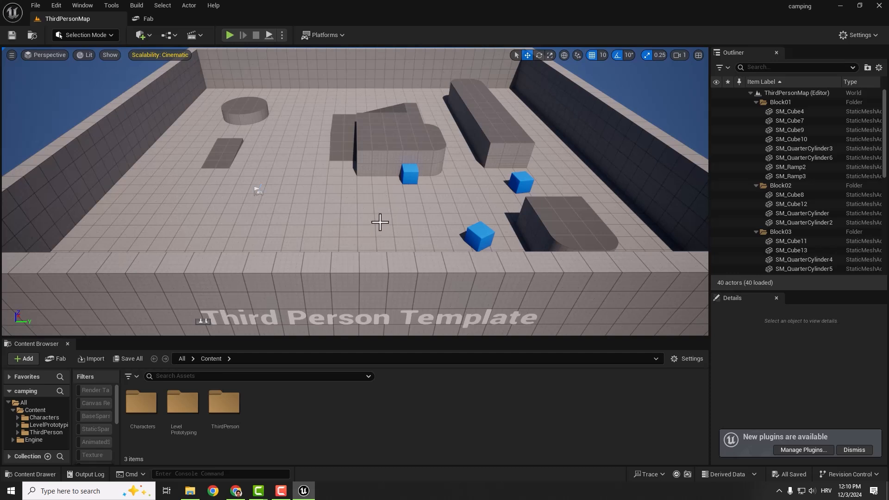
- Fly the camera around the template level to examine its blocks, ramps and walls
right_click_drag(386, 232, 386, 225)
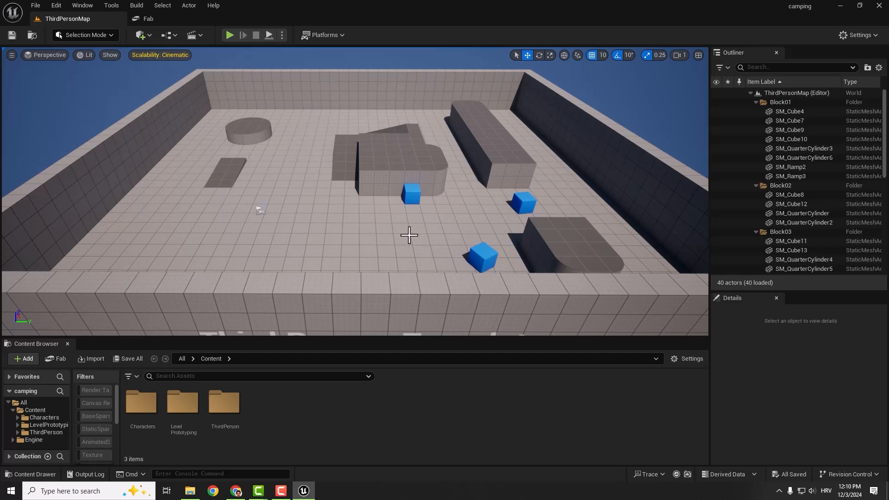
right_click_drag(381, 238, 399, 219)
key("w")
key("a")
key("s")
key("d")
key("w")
key("s")
key("w")
key("a")
key("s")
key("w")
key("w")
key("w")
key("s")
key("w")
scroll(399, 219, "up", 1)
key("w")
key("s")
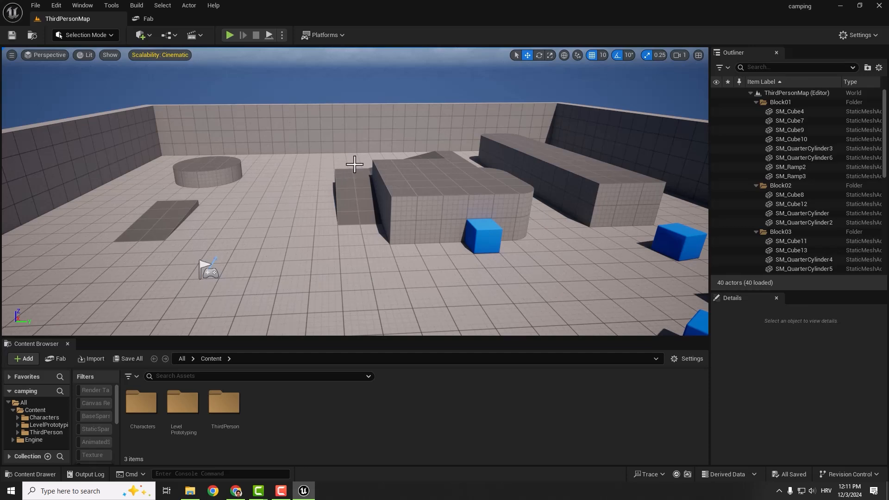
right_click_drag(387, 182, 334, 148)
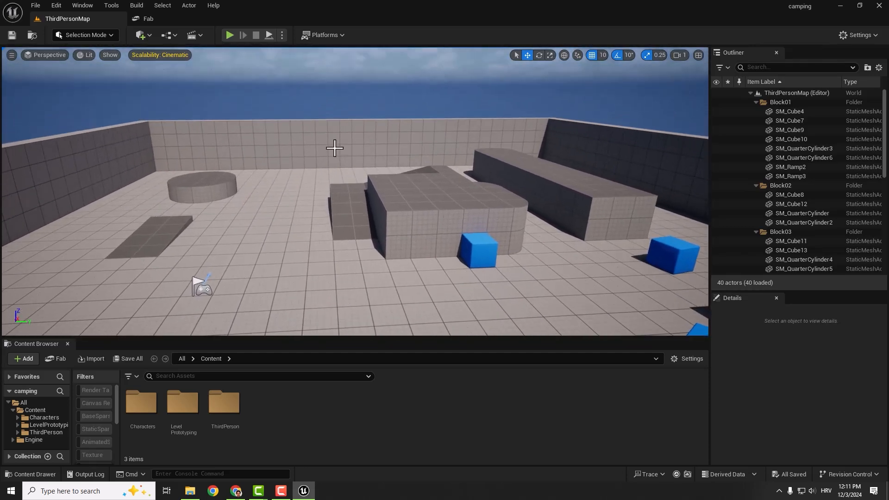
- Load the Default Editor Layout for the workspace
left_click(79, 6)
mouse_move(125, 327)
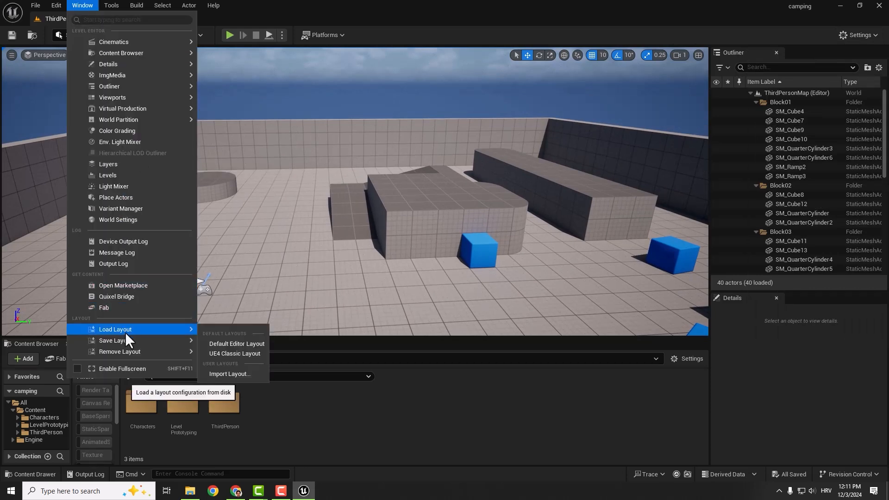
left_click(239, 344)
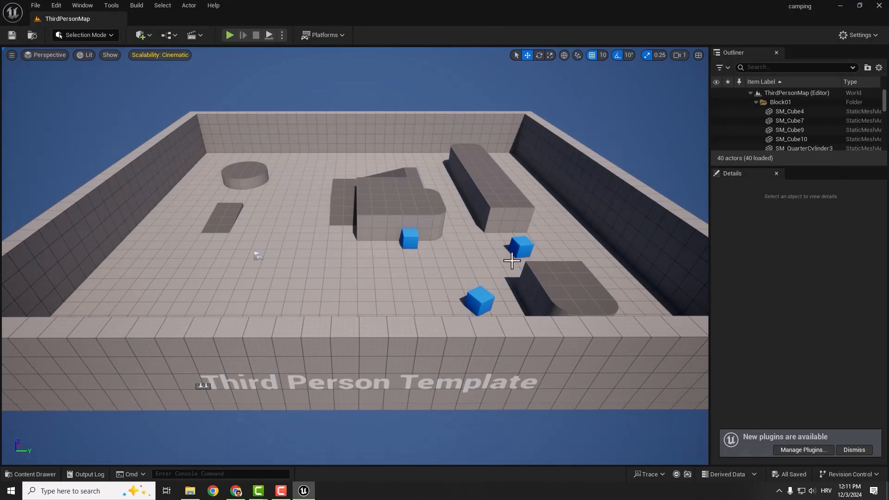
- Dock the Content Browser in the layout and display the project's Content folder
key("ctrl+space")
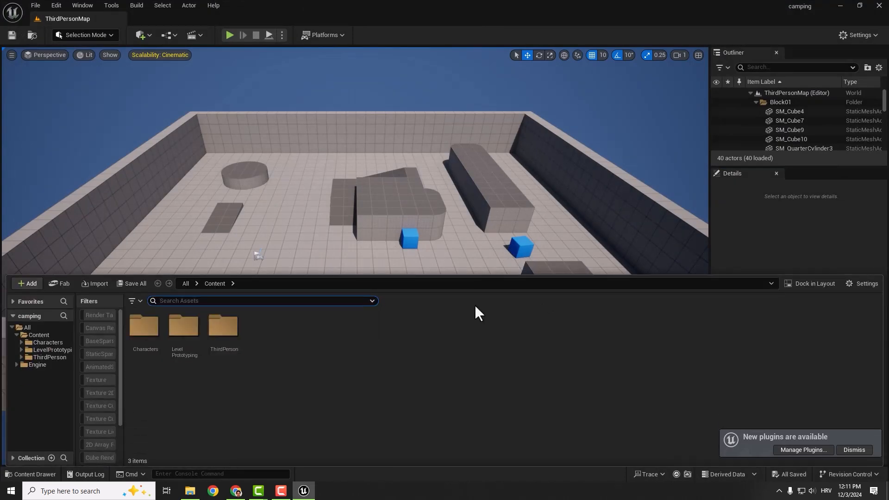
left_click(806, 284)
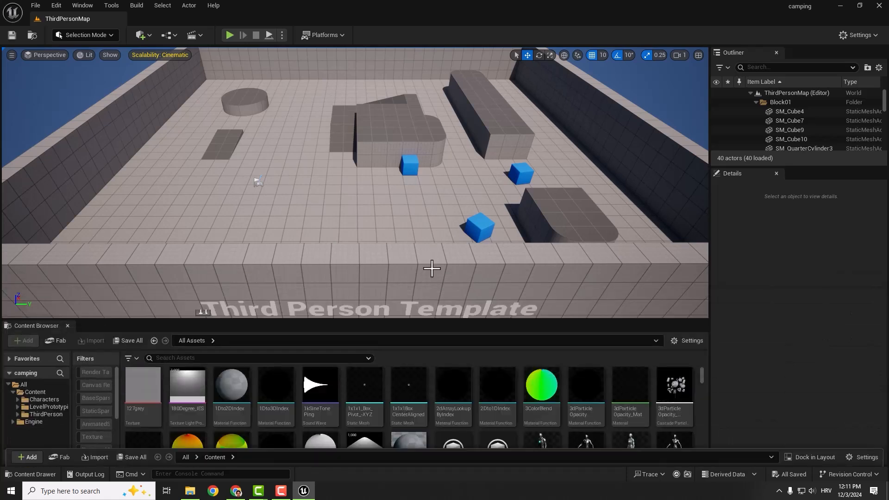
left_click(33, 392)
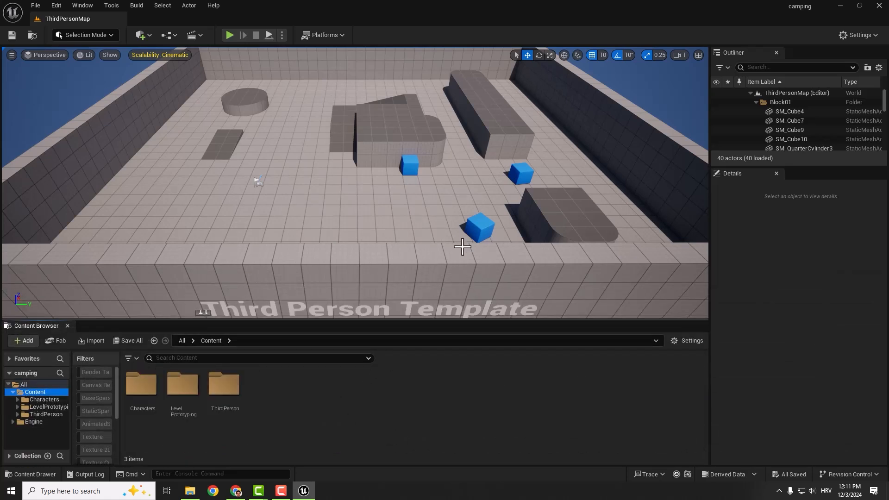
- Set all engine scalability groups to High
left_click(851, 36)
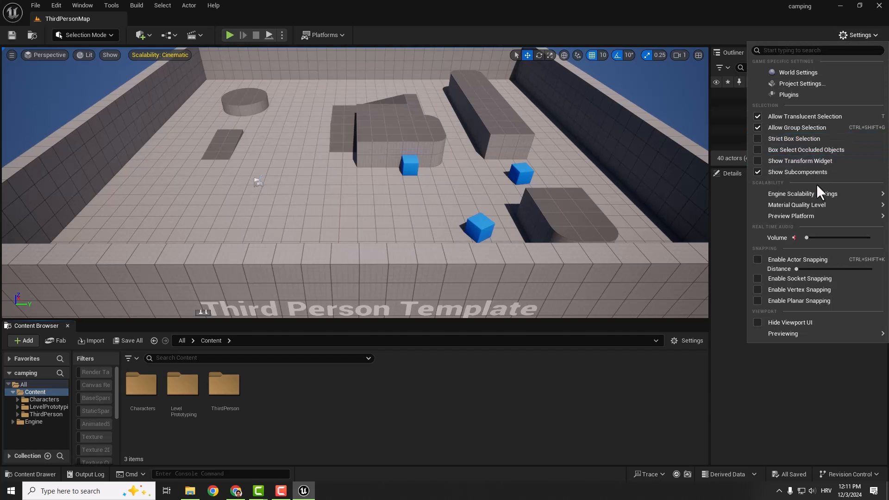
mouse_move(796, 194)
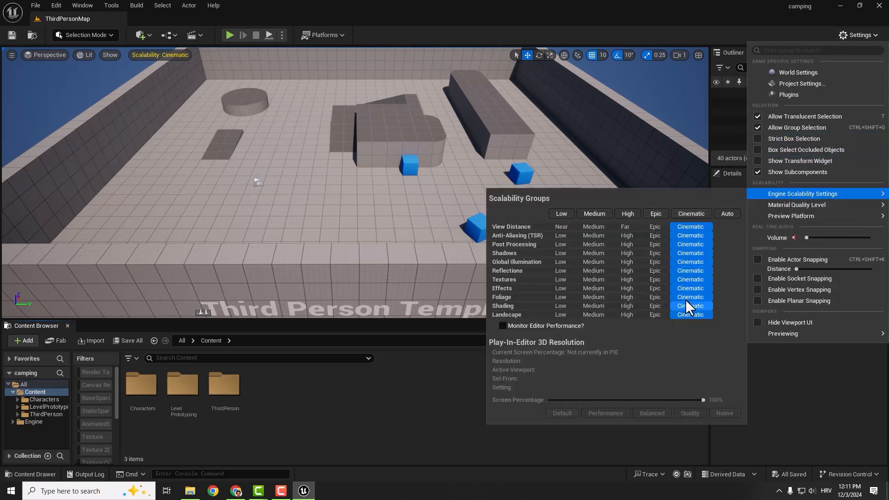
left_click(630, 213)
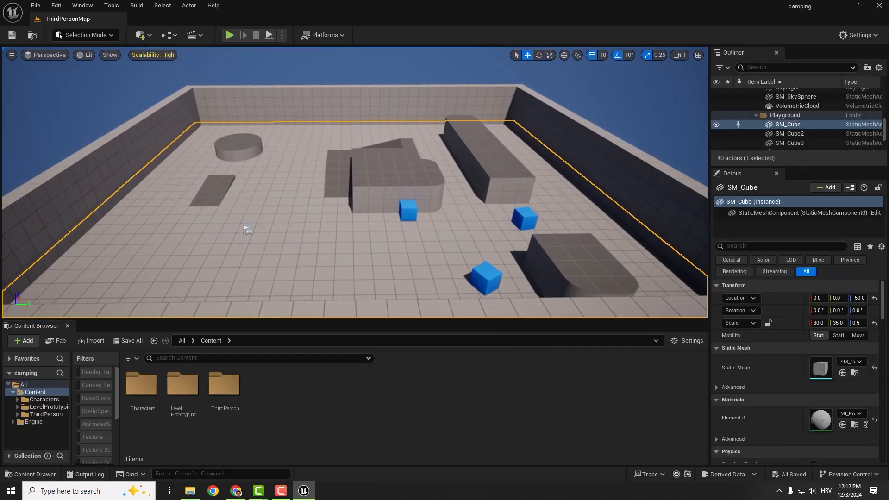
- Create a new level from the Basic template
left_click(34, 7)
left_click(48, 38)
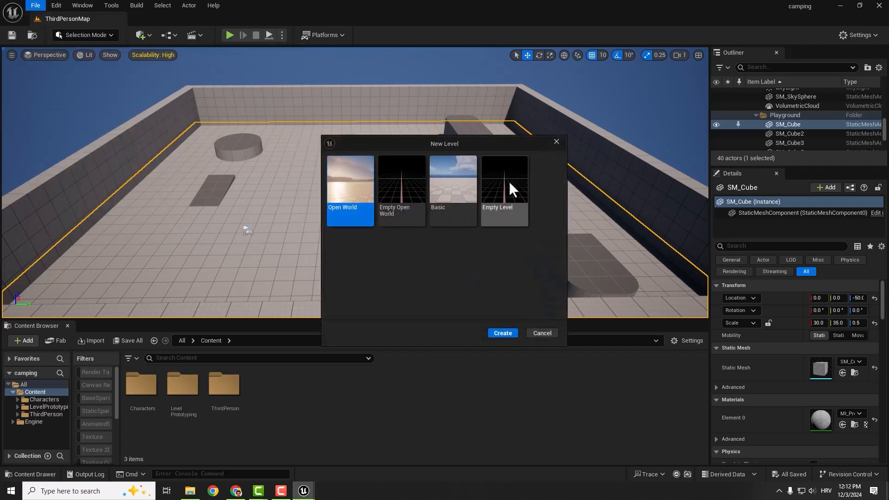
left_click(451, 177)
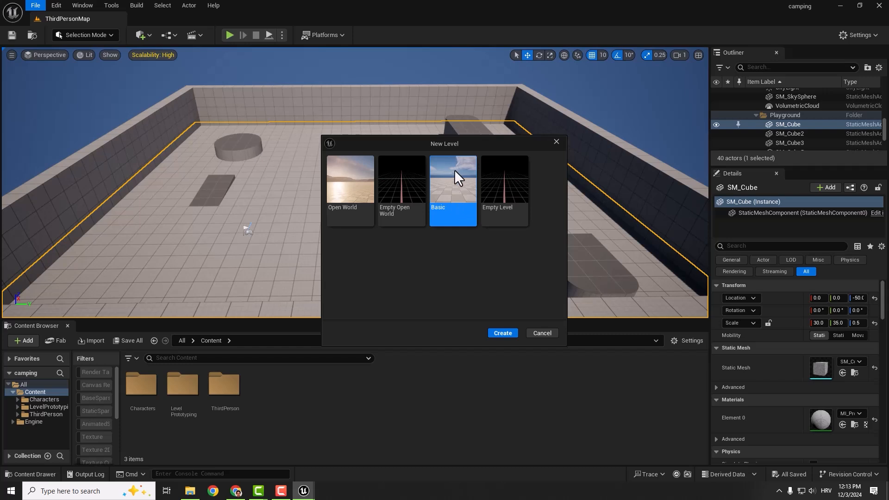
left_click(502, 333)
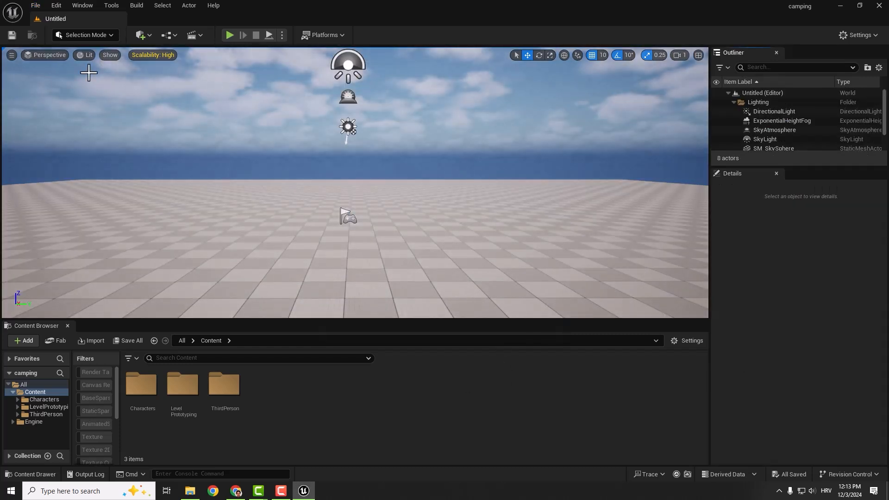
- Save the new level in the Content folder under the name lvl1
left_click(11, 35)
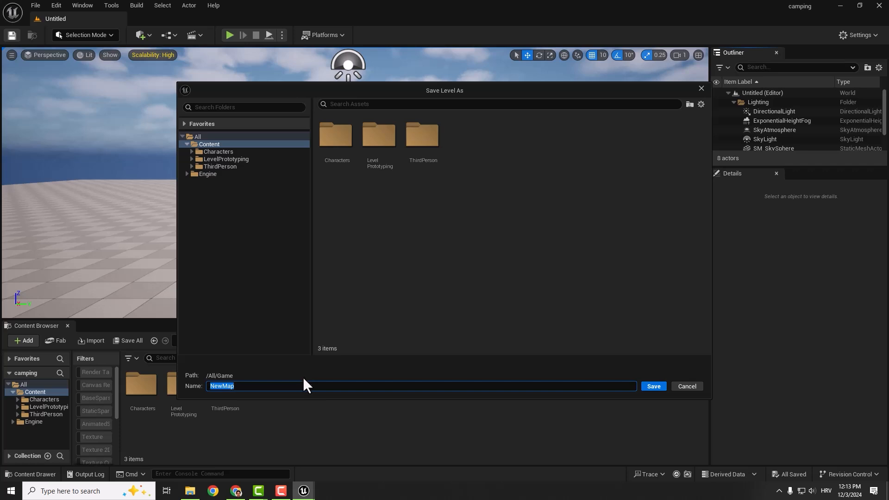
type("lvl1")
left_click(653, 387)
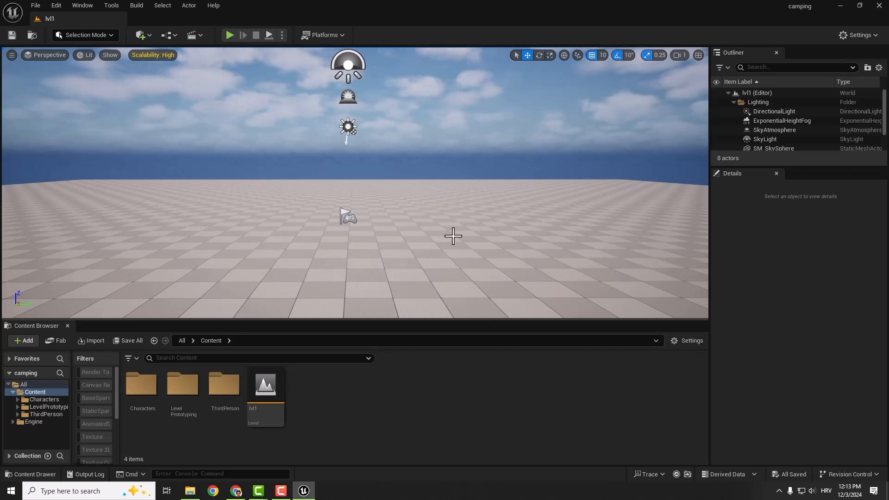
- Delete the Floor mesh from the level
left_click(431, 266)
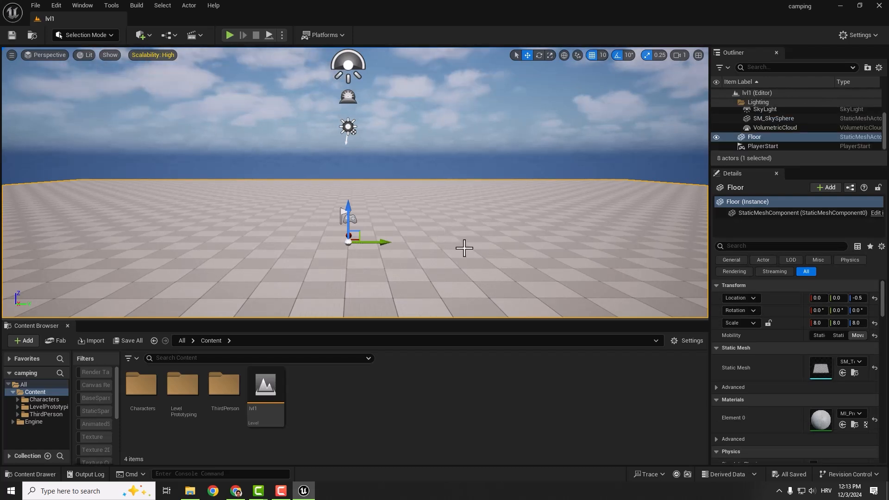
key("Delete")
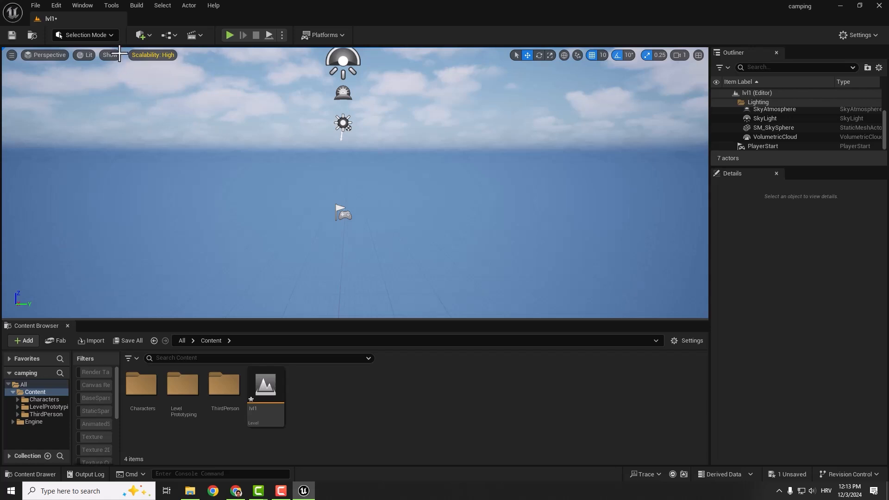
- Create a new landscape with the default 63×63 quad sections, 1×1 section per component and 8×8 components
left_click(103, 37)
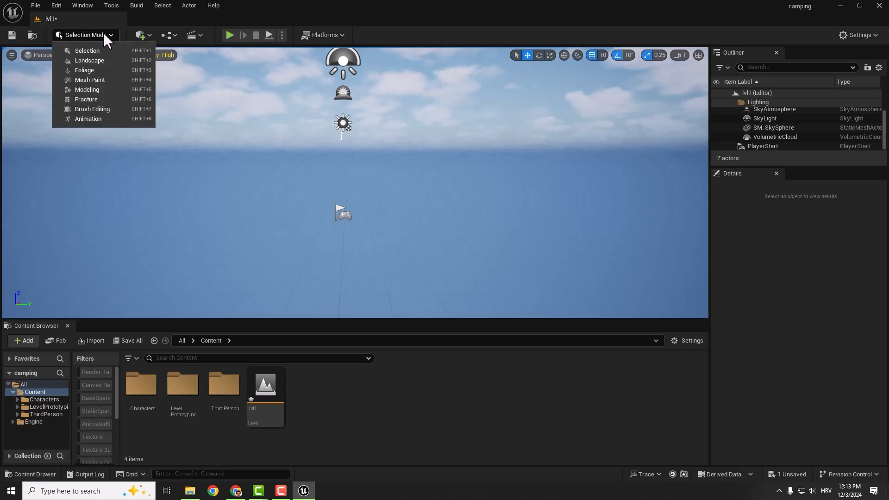
left_click(99, 60)
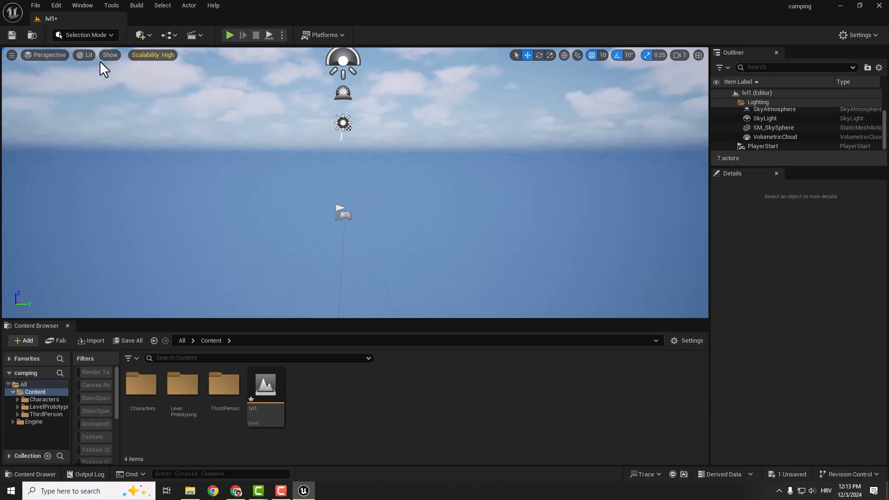
scroll(54, 167, "down", 1)
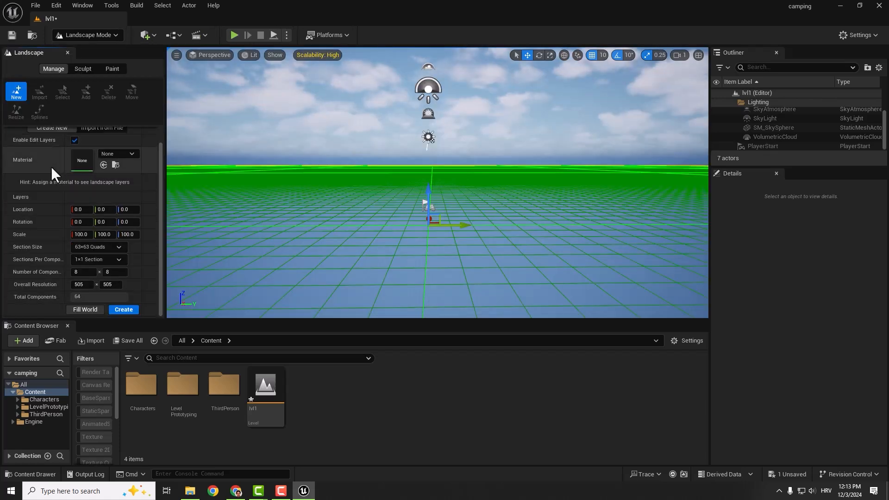
scroll(83, 169, "up", 2)
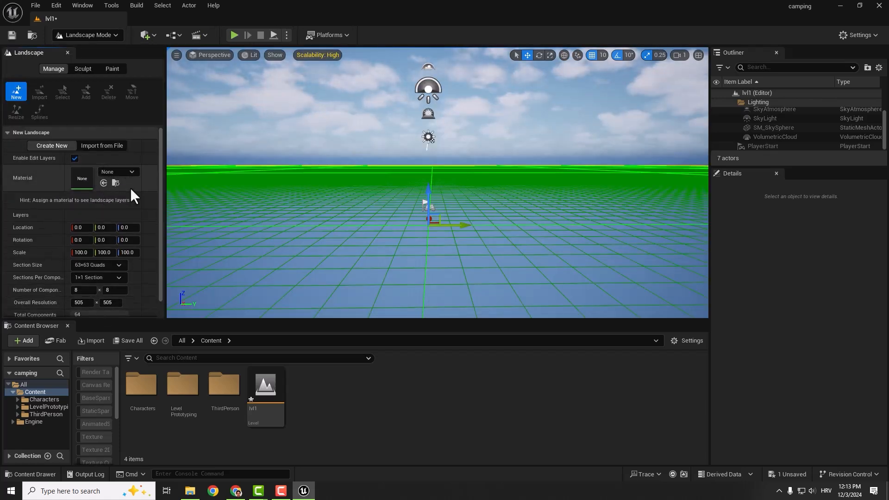
scroll(107, 209, "down", 1)
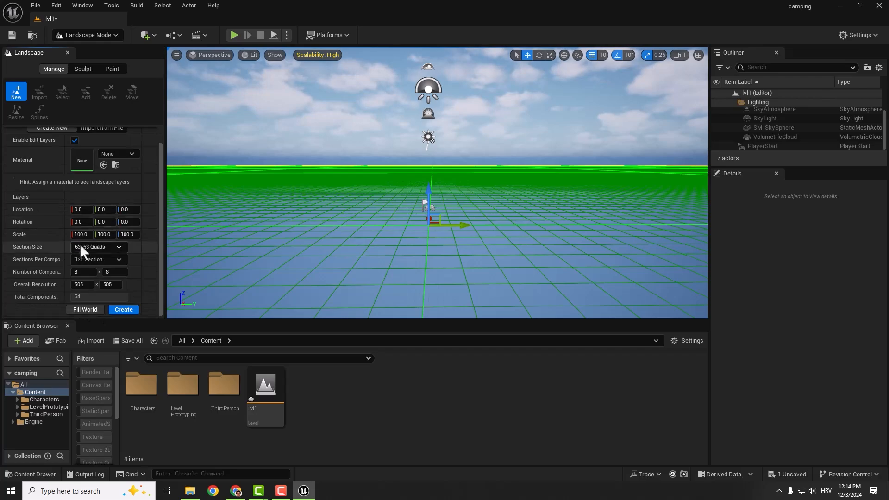
right_click_drag(352, 208, 343, 242)
key("e")
key("q")
key("w")
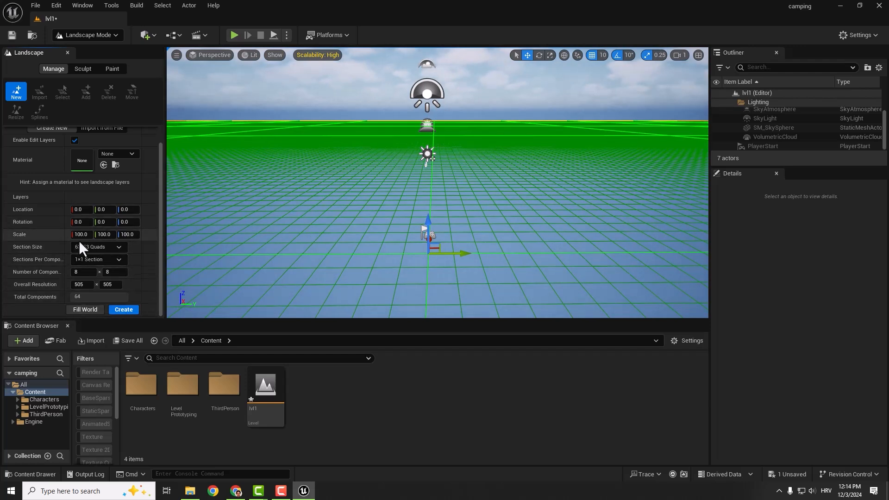
left_click(124, 310)
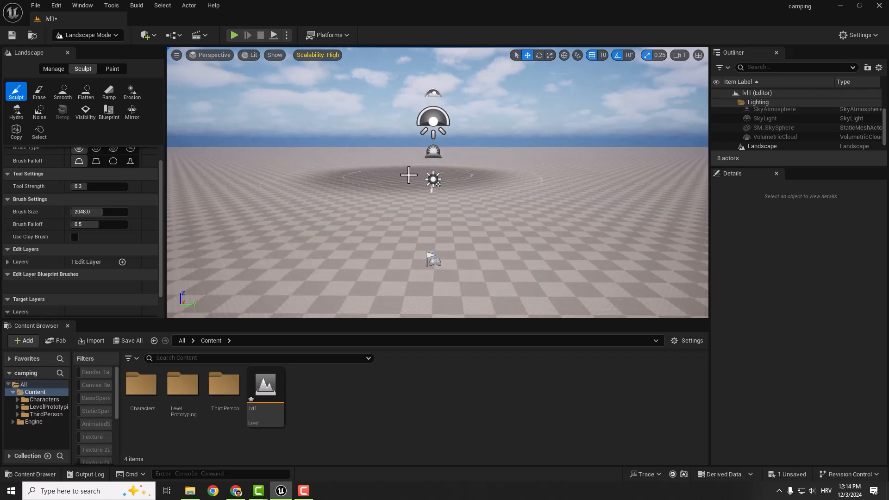
- Search the plugins for "fab" and check whether the Fab plugin is enabled
left_click(82, 6)
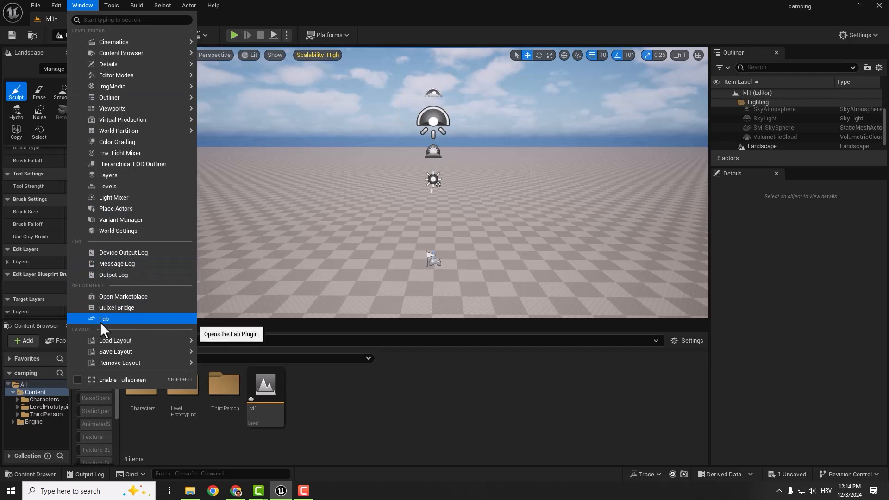
left_click(52, 4)
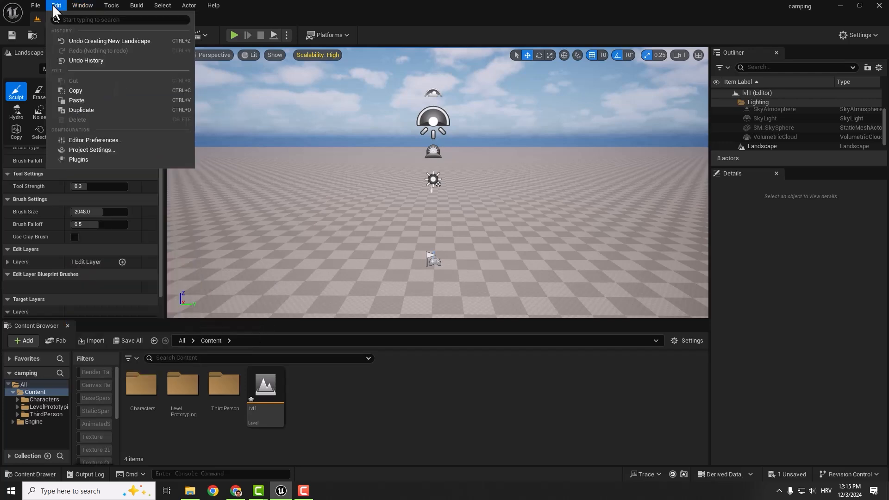
left_click(66, 154)
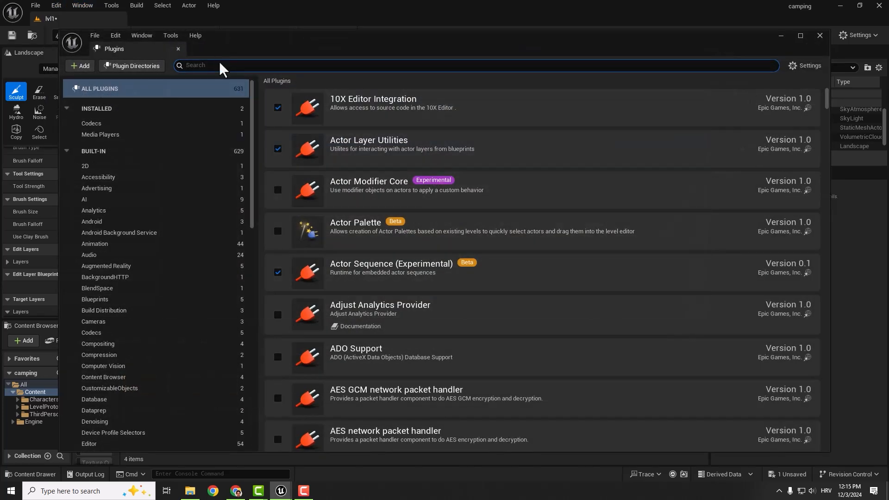
left_click(219, 62)
type("fab")
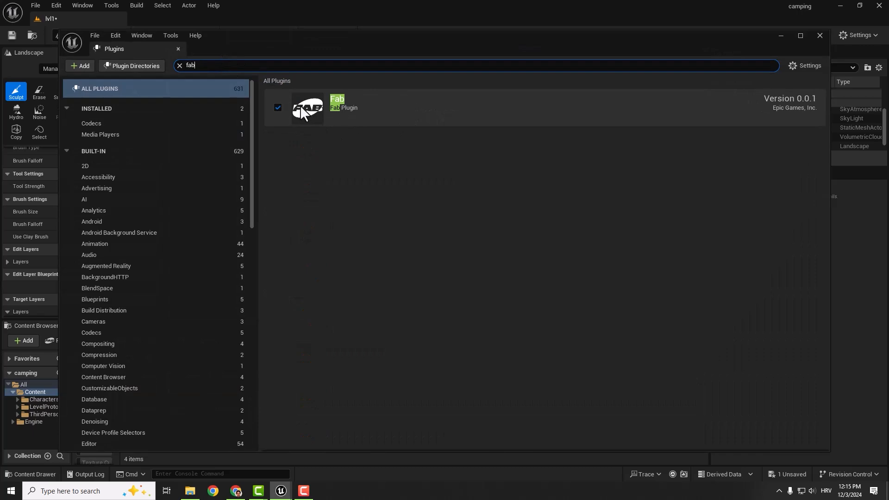
left_click(819, 35)
- Open the Fab asset store and dock its window beside the lvl1 level
left_click(82, 4)
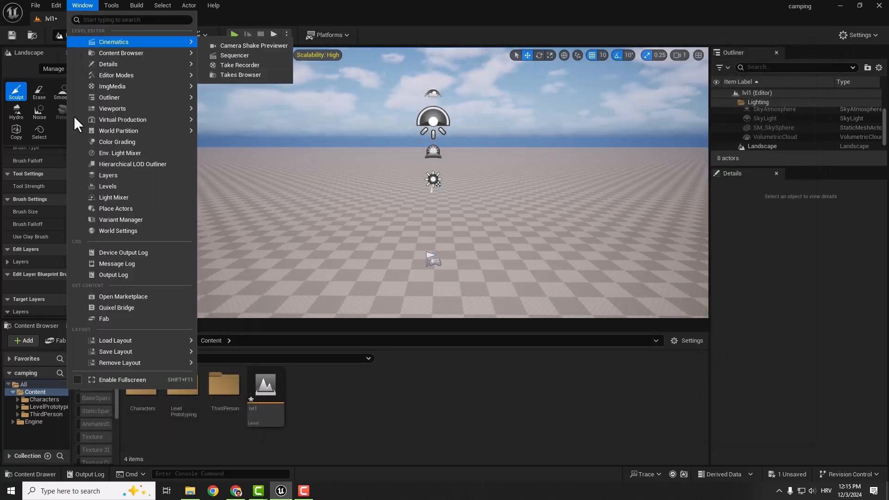
left_click(91, 318)
left_click_drag(242, 103, 169, 18)
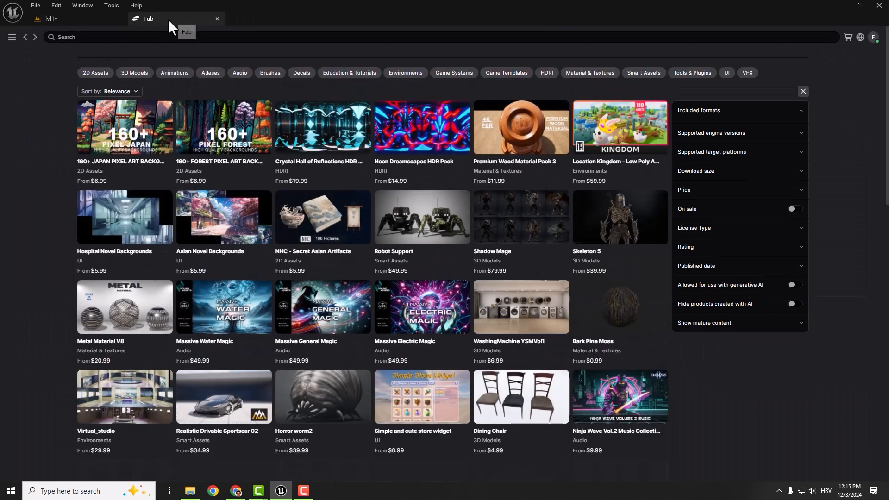
- Search Fab for "ground" and limit the price filter to free products
left_click(90, 36)
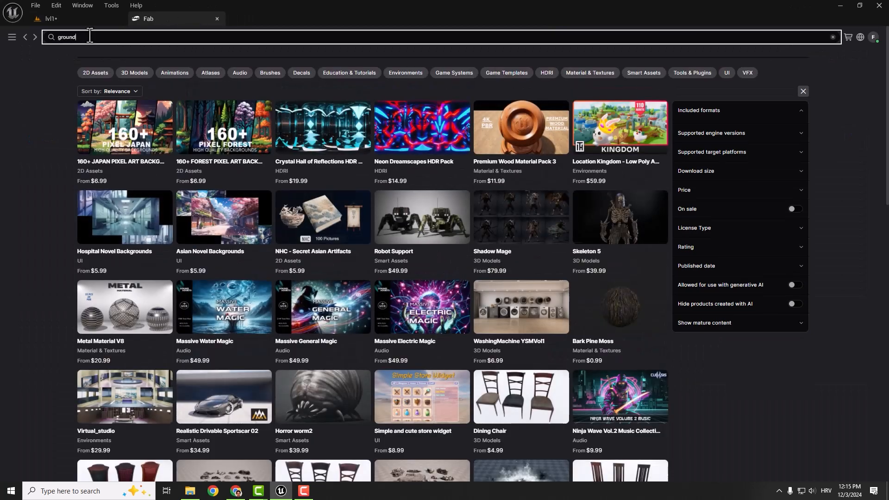
left_click(712, 193)
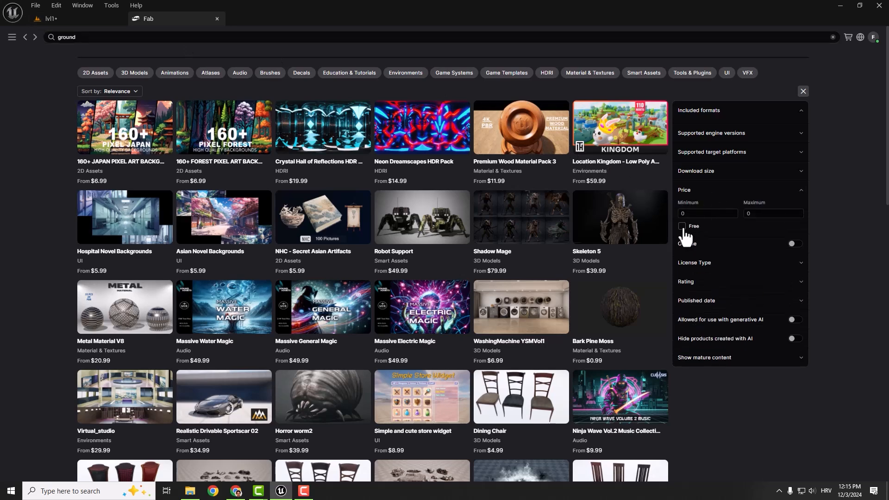
left_click(684, 228)
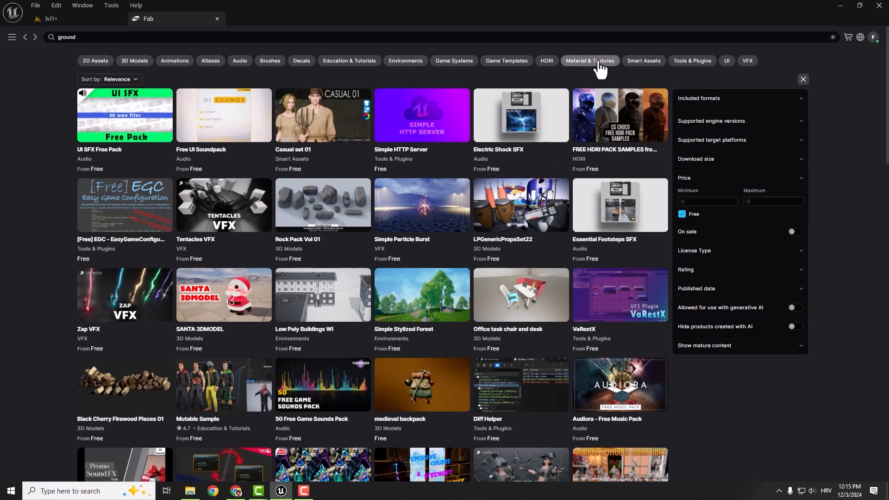
- Narrow the Fab ground search to Material & Textures and open the Forest Landscape Materials Vol.I product page
left_click(591, 63)
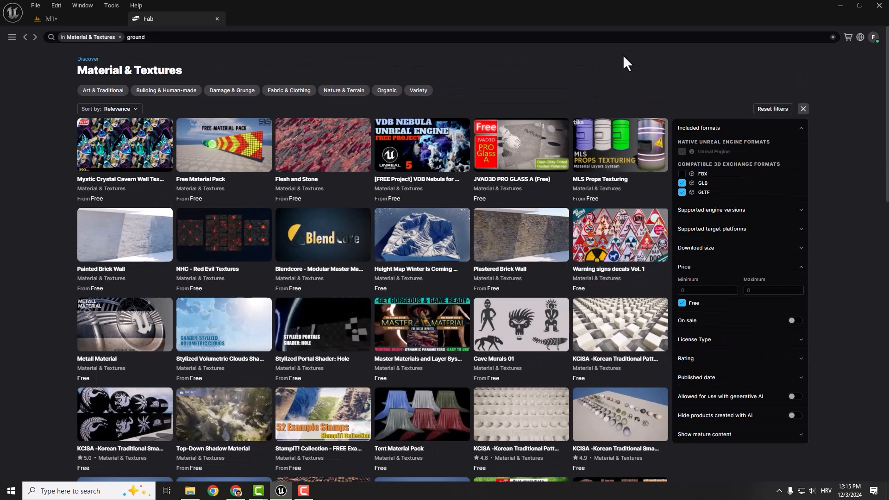
scroll(325, 301, "down", 10)
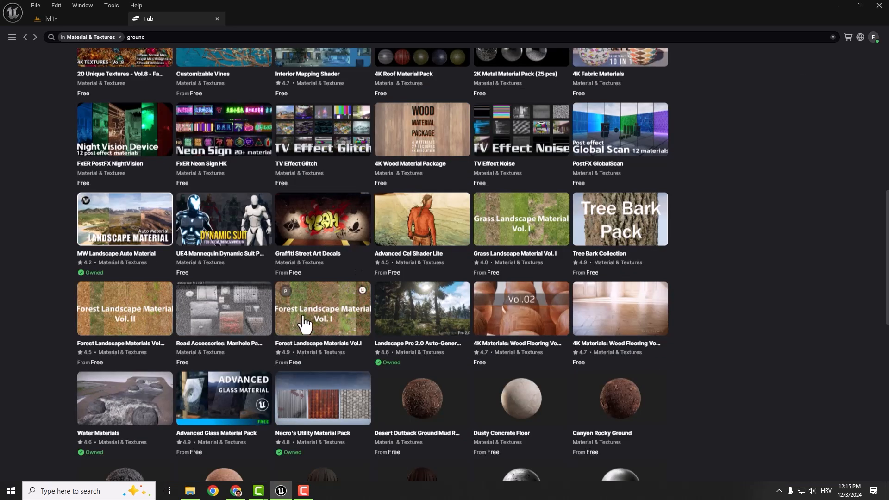
left_click(328, 324)
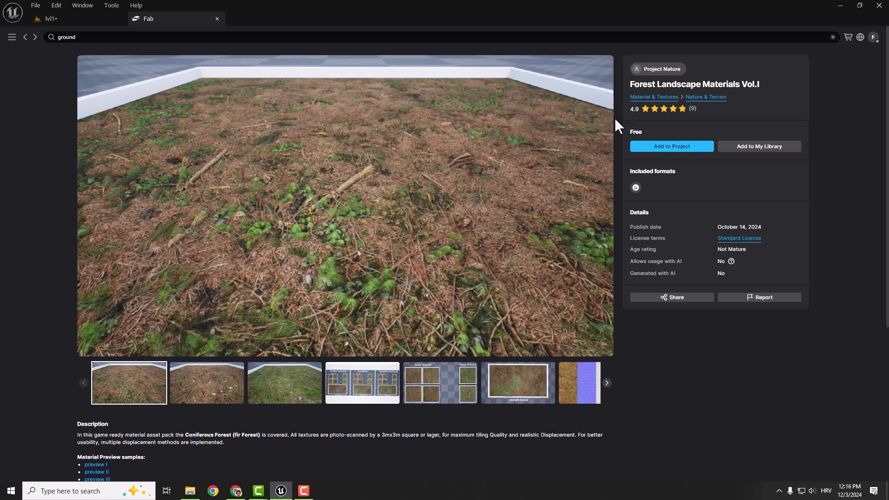
- Browse the Project Nature publisher's products and open the temperate Vegetation: Spruce Forest page
left_click(657, 69)
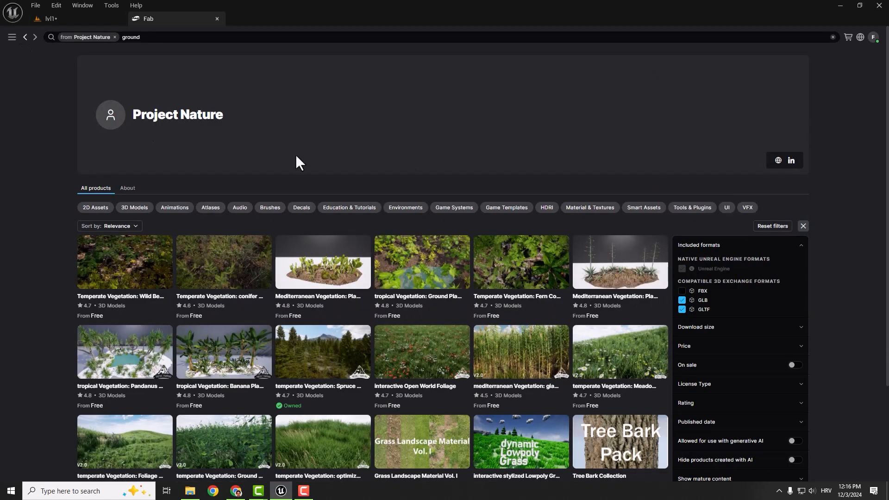
scroll(287, 222, "down", 1)
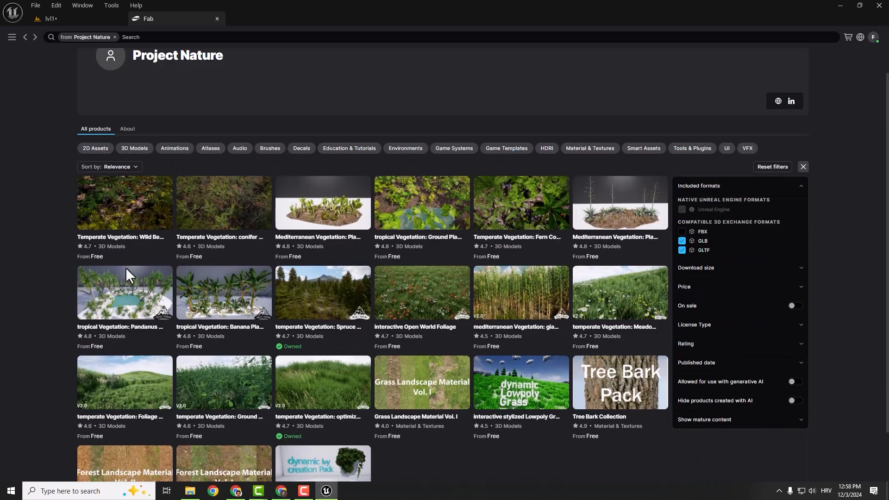
mouse_move(126, 267)
left_click(320, 305)
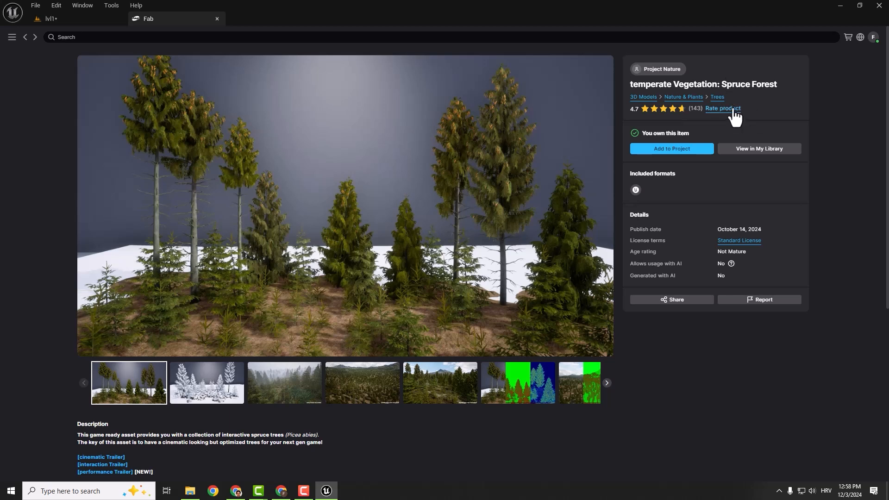
left_click(672, 150)
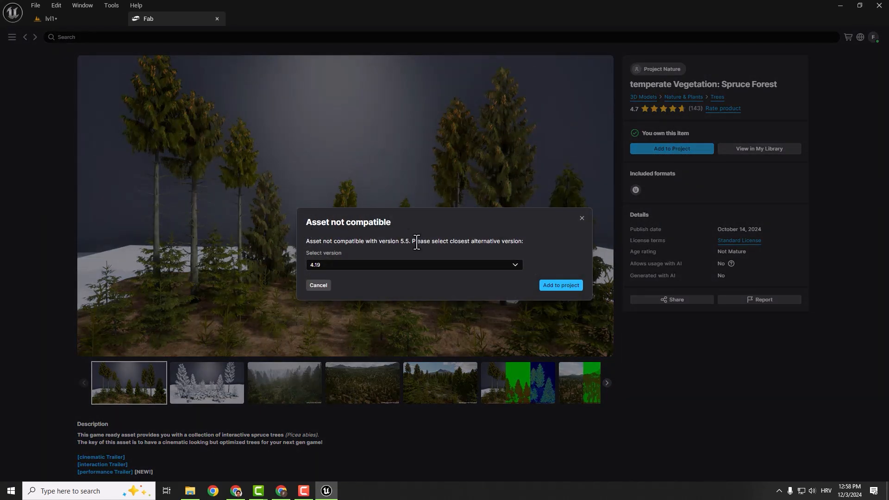
left_click(515, 264)
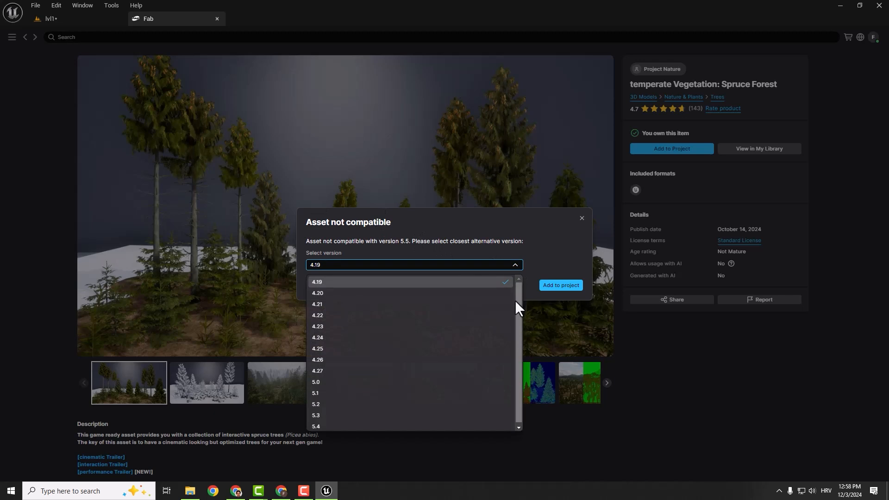
left_click(316, 424)
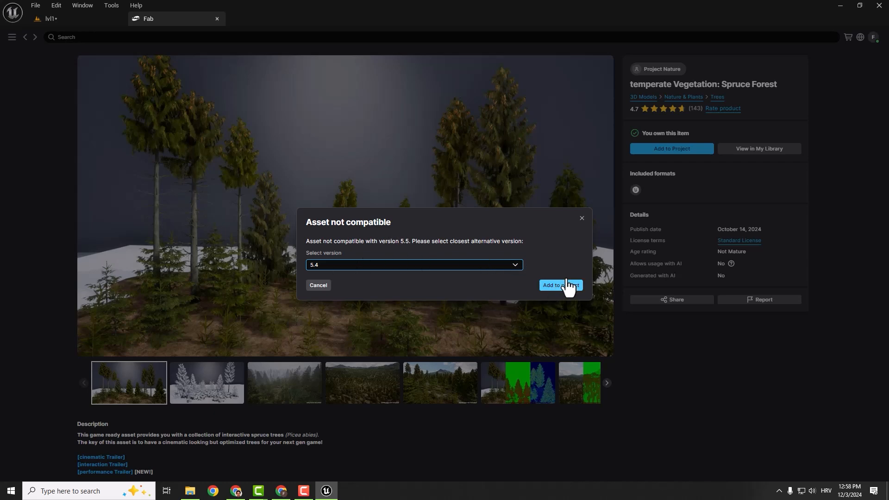
left_click(583, 219)
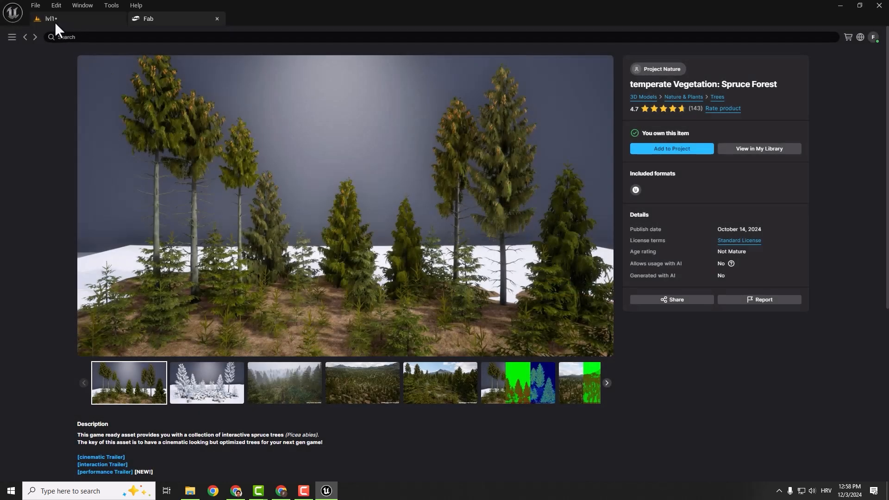
- Return to the lvl1 level, open the PN_interactiveSpruceForest content folder, and widen the folder tree to fit its name
left_click(54, 19)
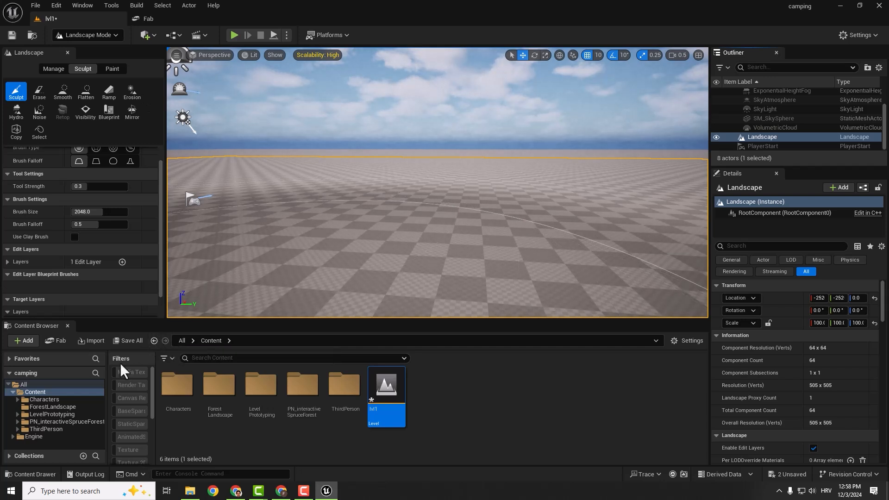
left_click(48, 421)
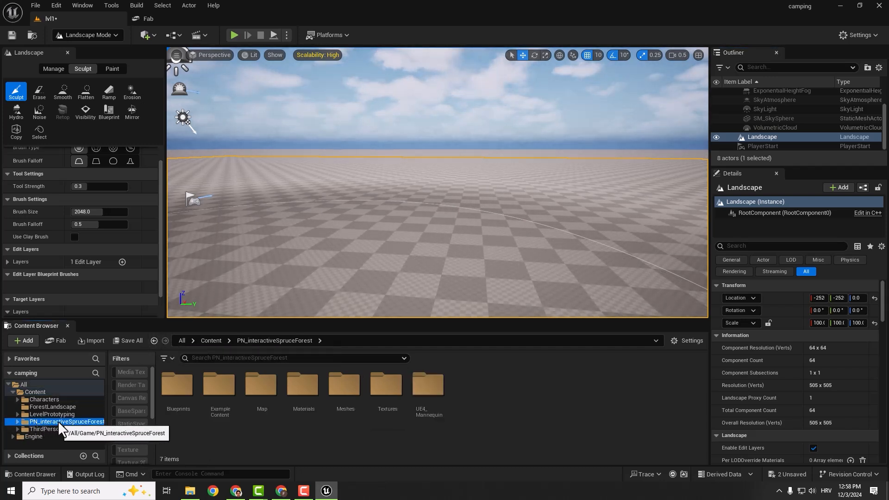
left_click_drag(108, 428, 149, 428)
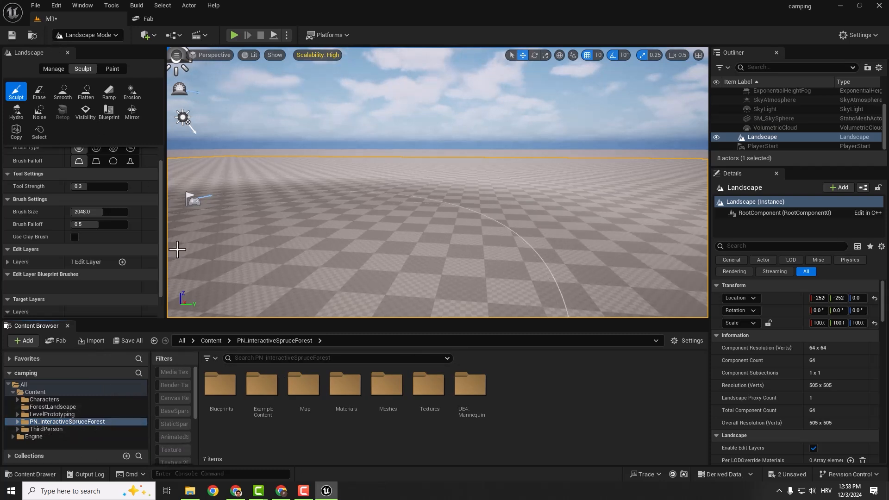
- Switch the editor from landscape sculpting to Selection mode and select the Landscape actor
left_click(115, 35)
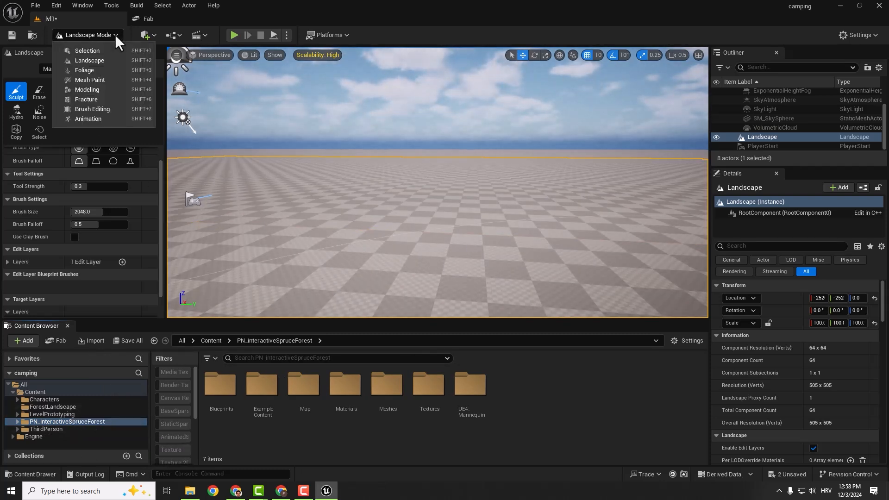
left_click(98, 51)
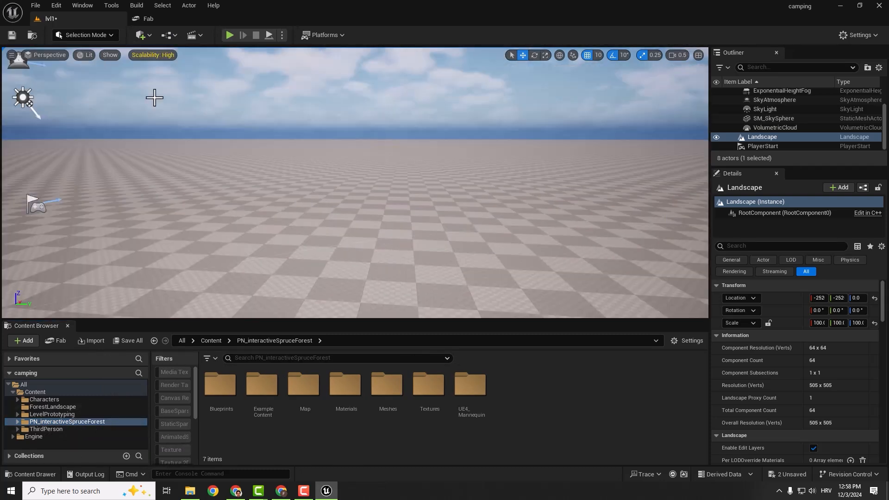
left_click(763, 128)
left_click(762, 138)
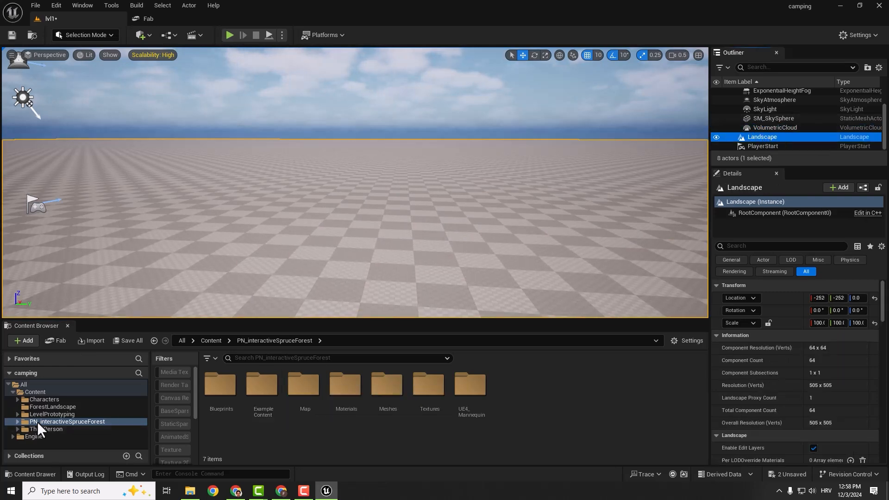
- Reset the Content Browser filters for the PN_interactiveSpruceForest folder
left_click(76, 421)
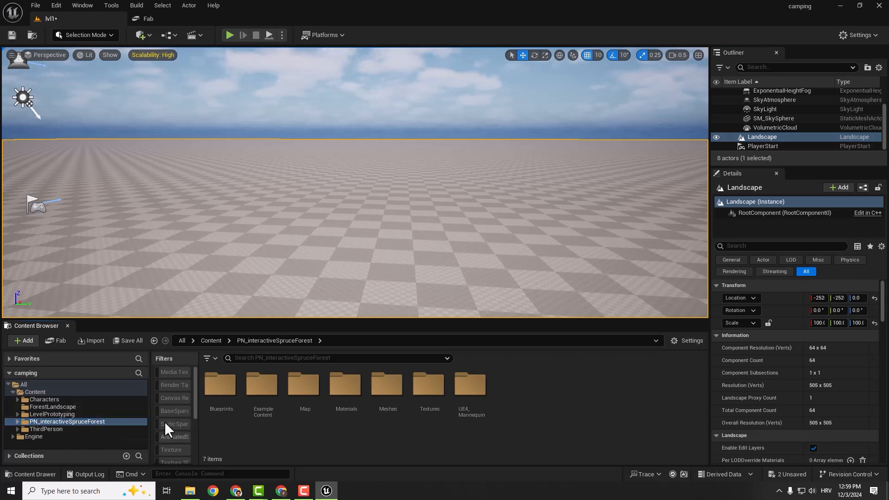
left_click(209, 359)
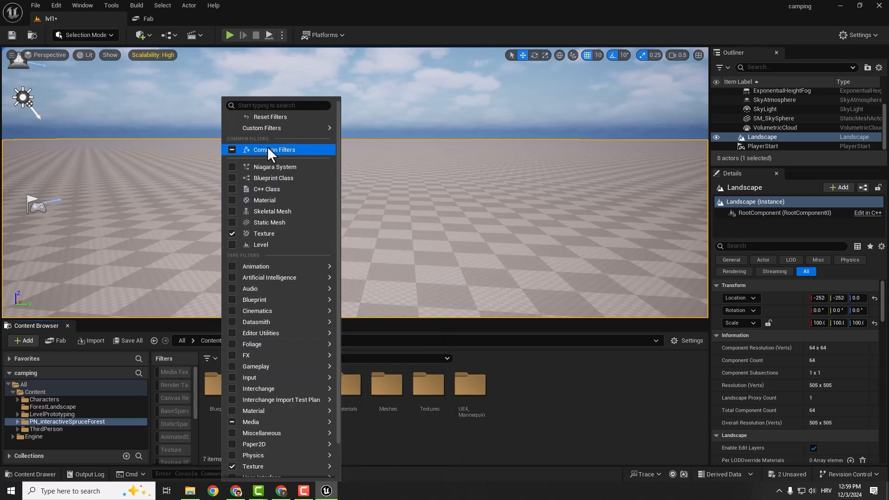
left_click(260, 120)
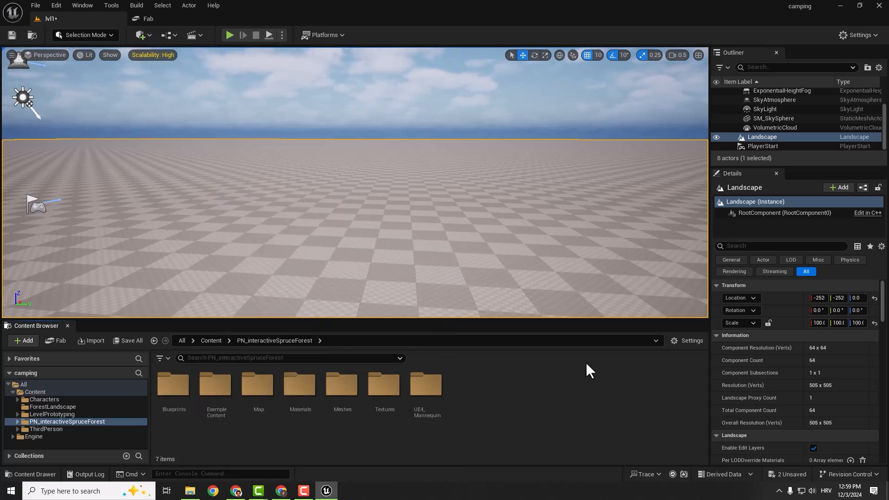
- Open MA_GroundSummer from the Spruce Forest pack's Materials/MasterMaterials folder, examine its preview and node graph, and close it
double_click(299, 386)
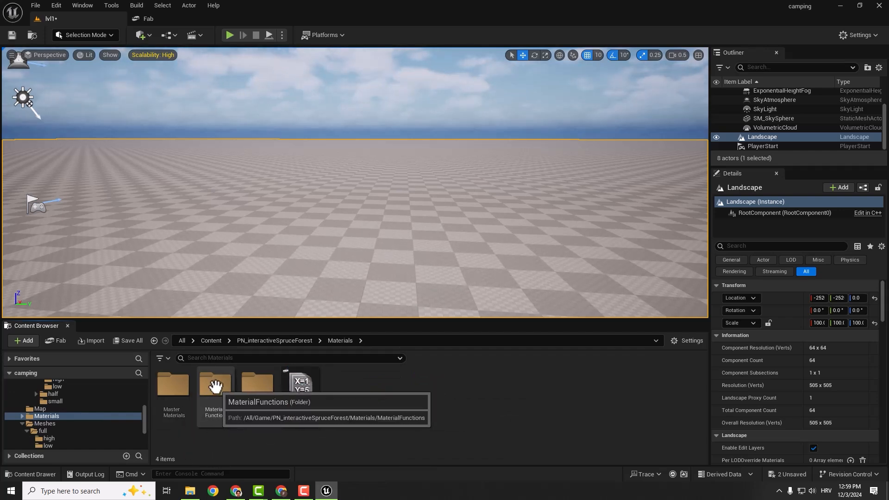
left_click(257, 391)
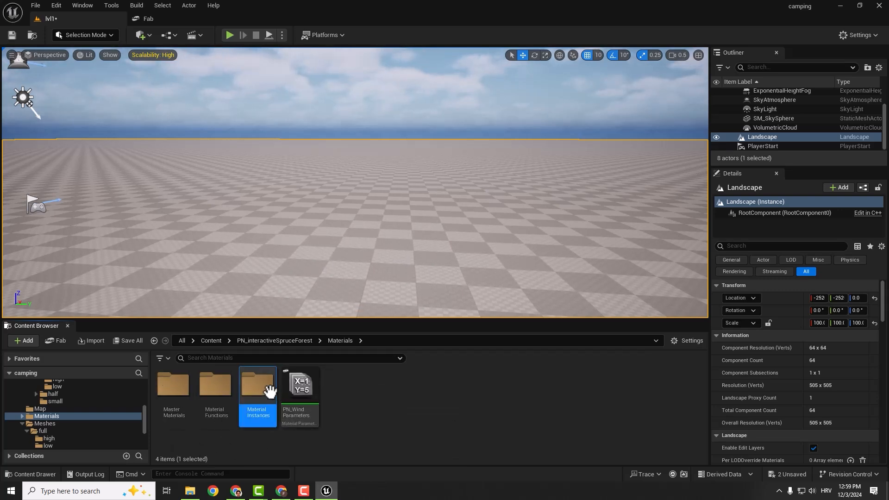
double_click(174, 385)
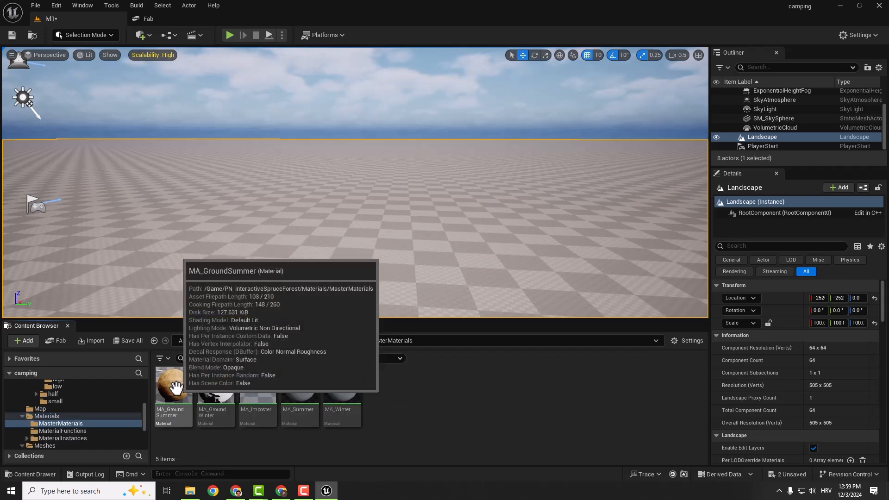
double_click(171, 385)
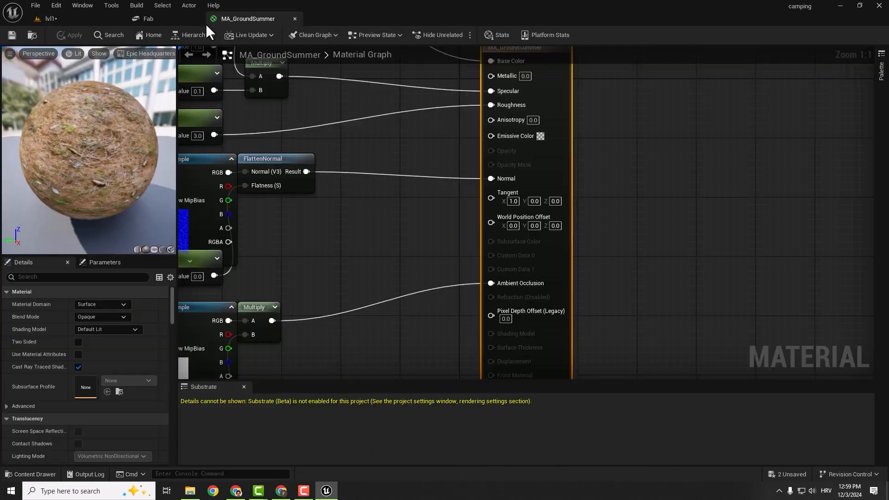
scroll(333, 199, "down", 7)
right_click_drag(334, 197, 407, 163)
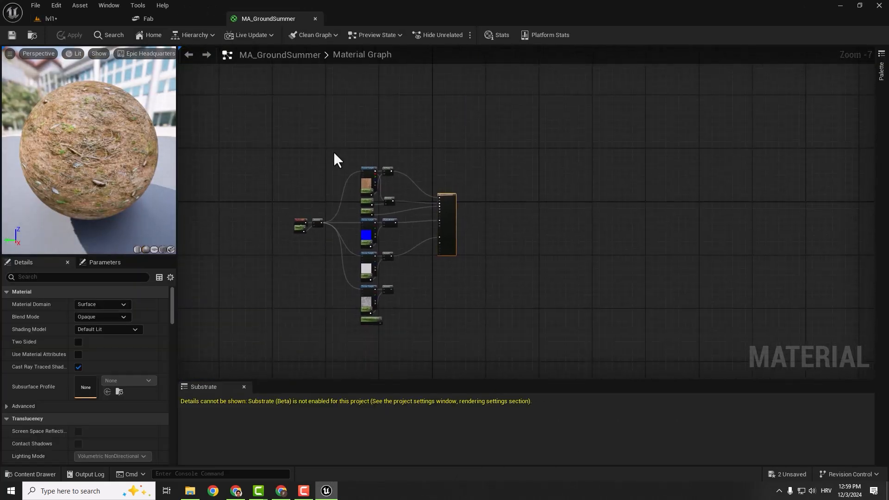
left_click(315, 19)
left_click(83, 17)
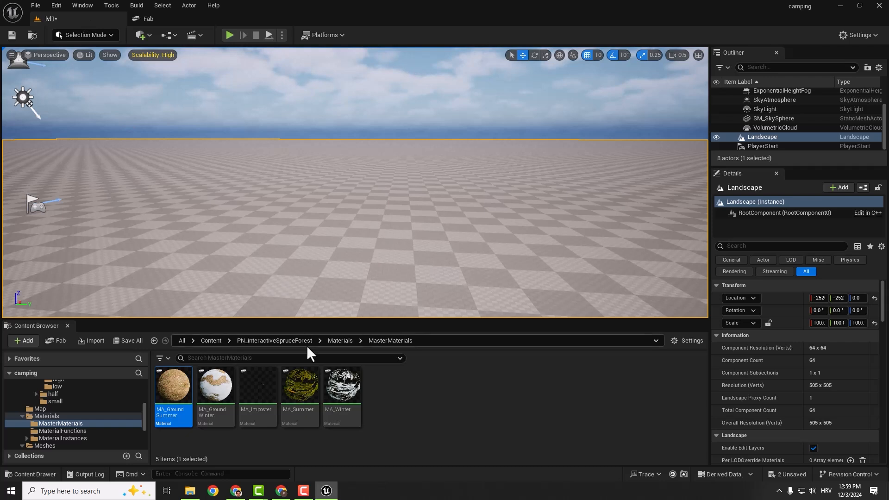
- Open the MI_GroundSummer material instance from the pack's Materials/MaterialInstances/ground folder
left_click(343, 341)
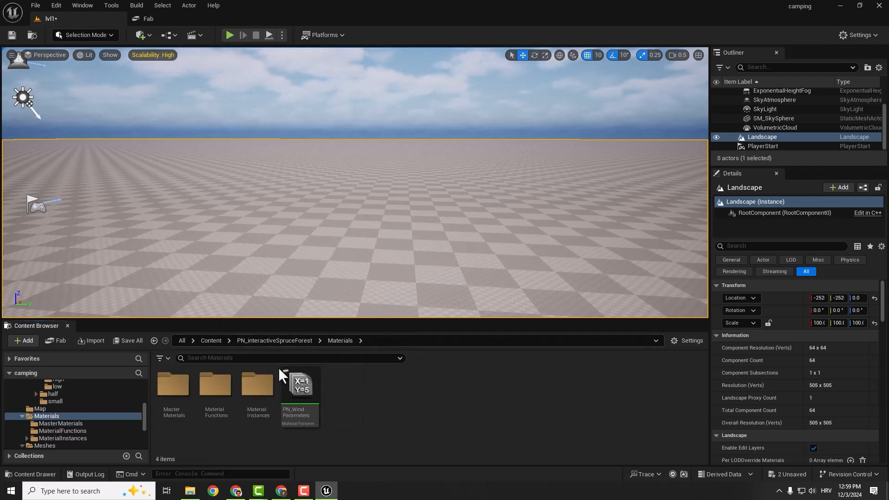
double_click(258, 383)
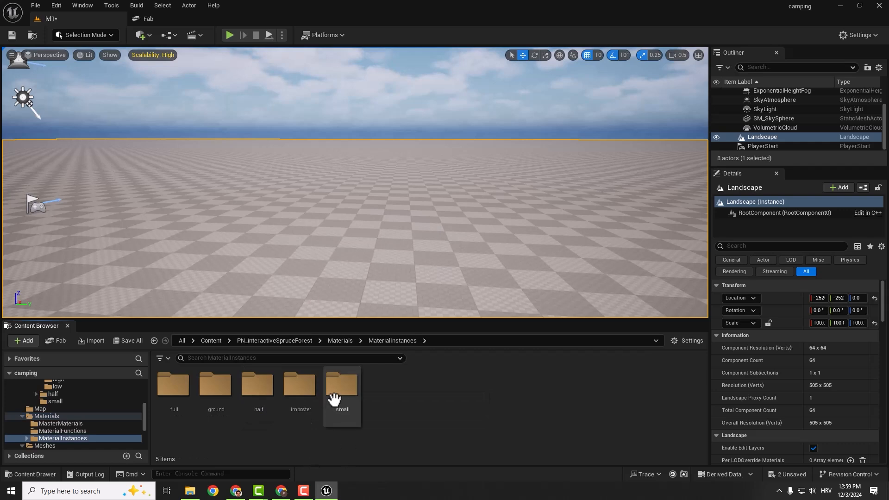
double_click(215, 384)
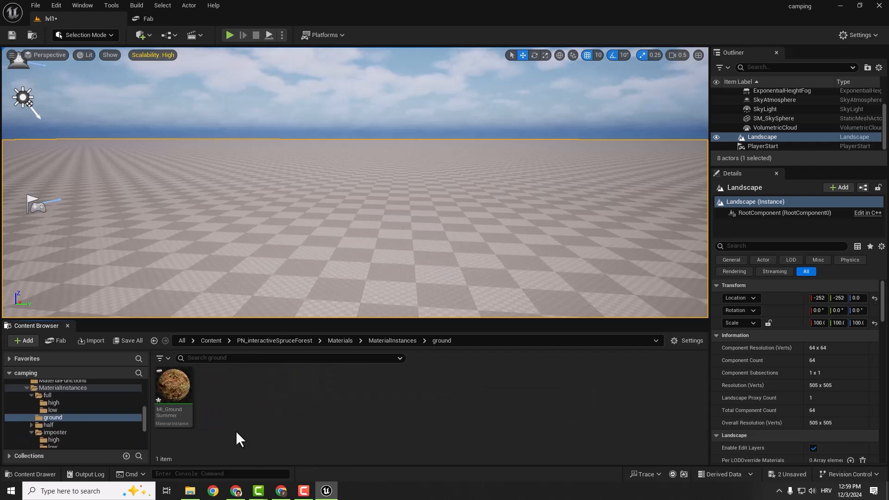
left_click(167, 390)
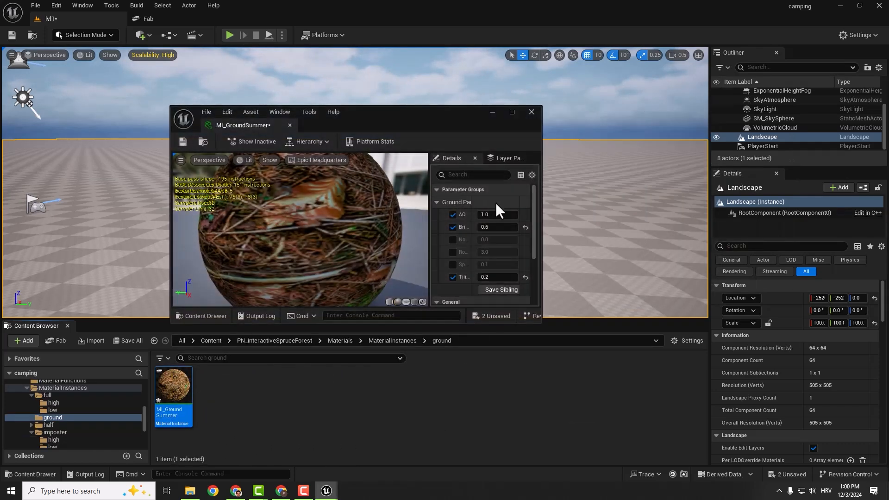
- Enlarge the MI_GroundSummer editor window and dock it alongside the lvl1 and Fab tabs
left_click_drag(535, 243, 605, 248)
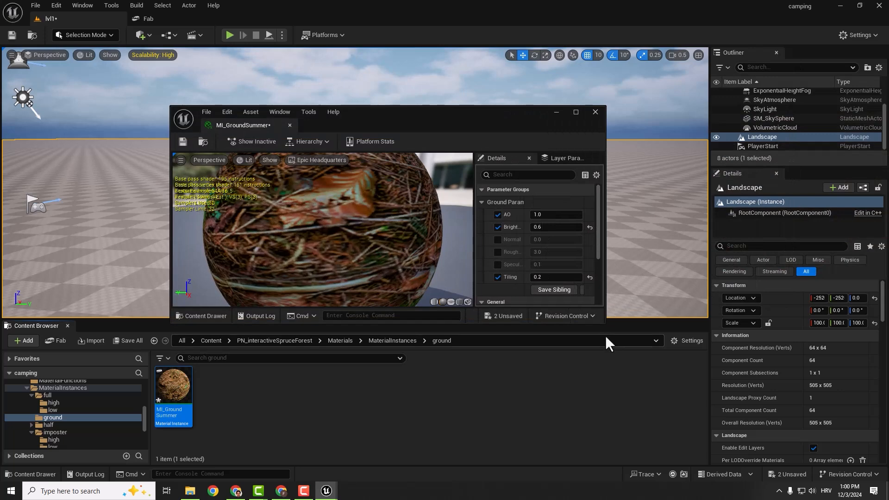
left_click_drag(605, 323, 645, 397)
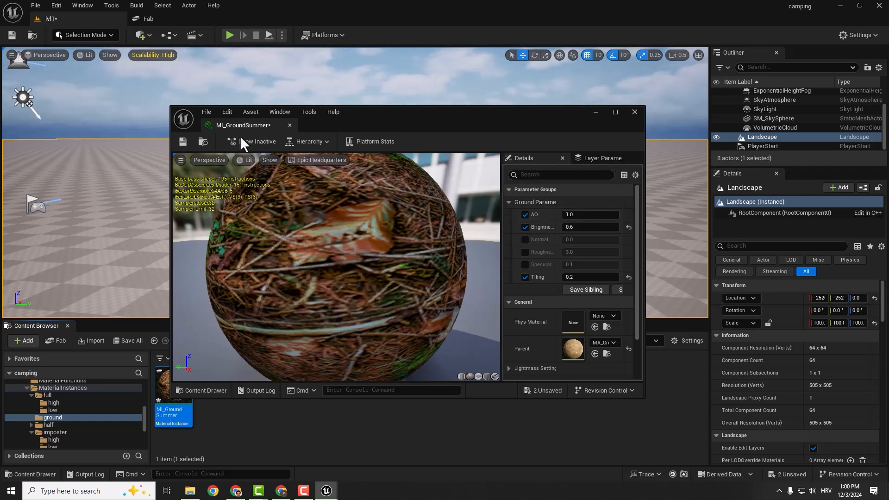
left_click_drag(240, 124, 232, 13)
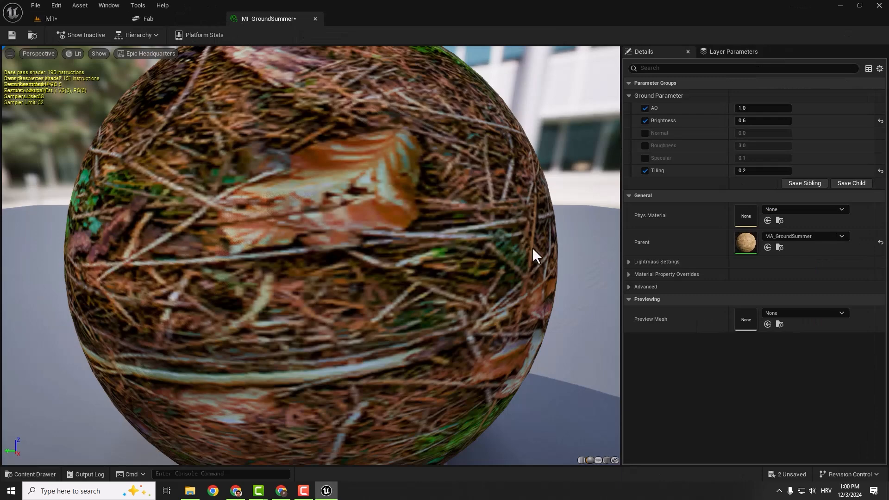
- In lvl1, assign MI_GroundSummer as the Landscape Material of the Landscape actor and save all changes
left_click(52, 19)
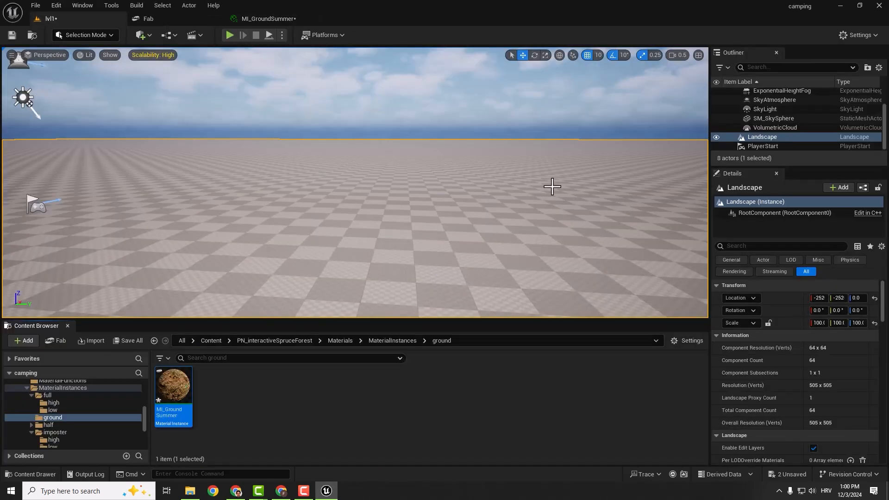
left_click(759, 137)
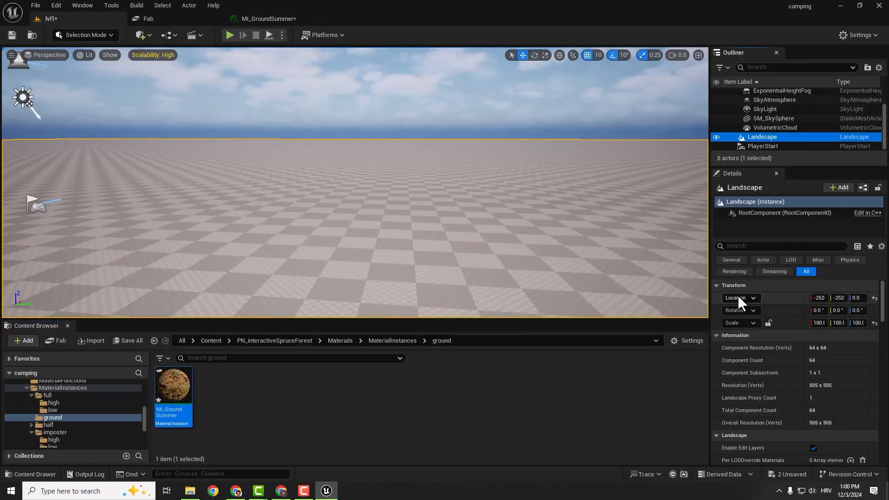
scroll(803, 347, "down", 3)
scroll(803, 347, "down", 3)
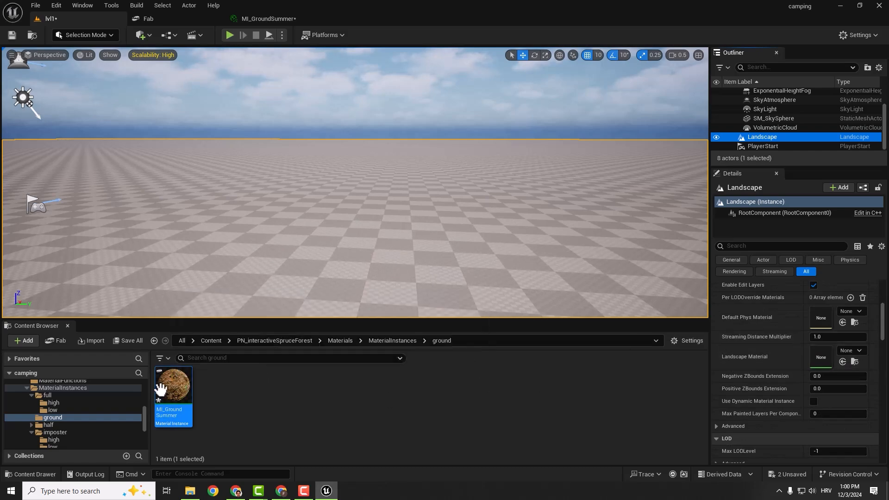
left_click_drag(172, 385, 821, 356)
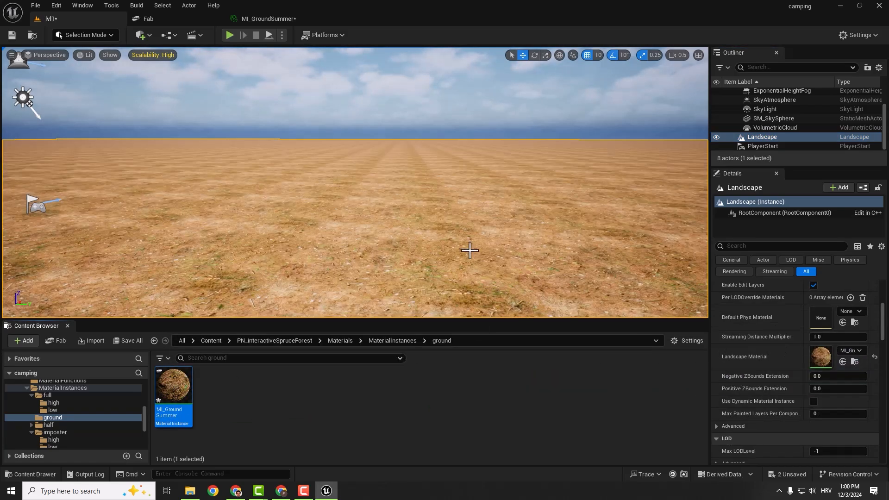
right_click_drag(489, 200, 468, 182)
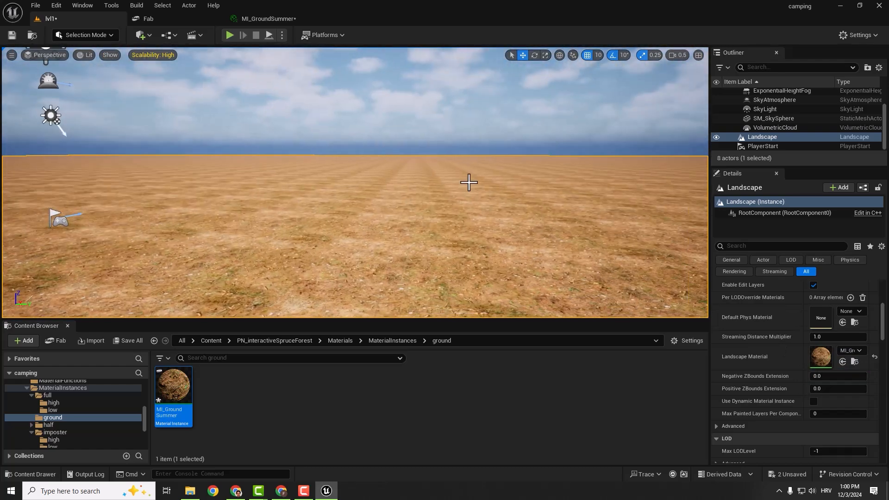
key("ctrl+shift+s")
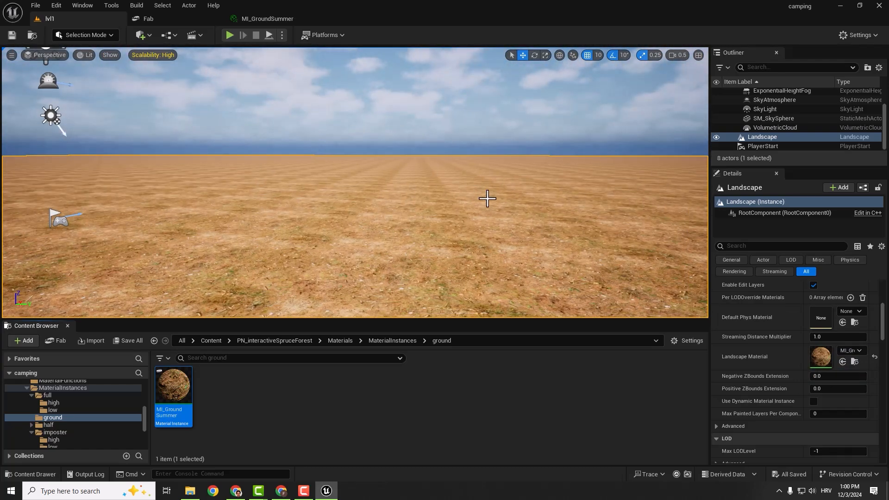
- Undock the MI_GroundSummer editor into a floating window over the lvl1 level so the ground can be seen beside the parameters
right_click_drag(487, 198, 488, 234)
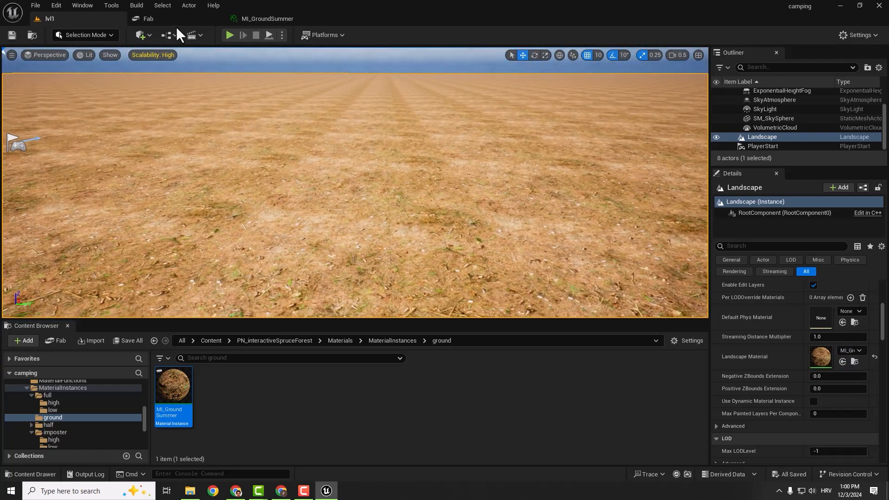
left_click(265, 17)
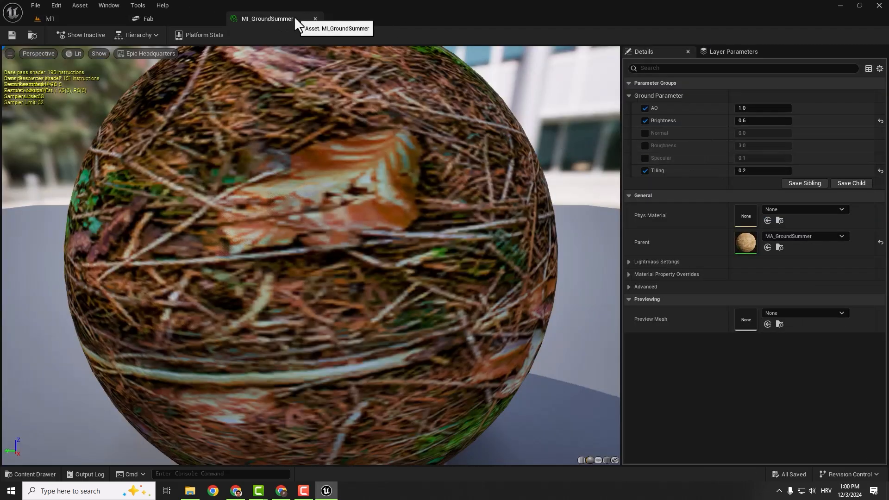
left_click_drag(294, 15, 537, 103)
- Try Tiling values of 0.1 and 0.5 in MI_GroundSummer, and set Tiling back to 0.2
left_click(715, 256)
key("Return")
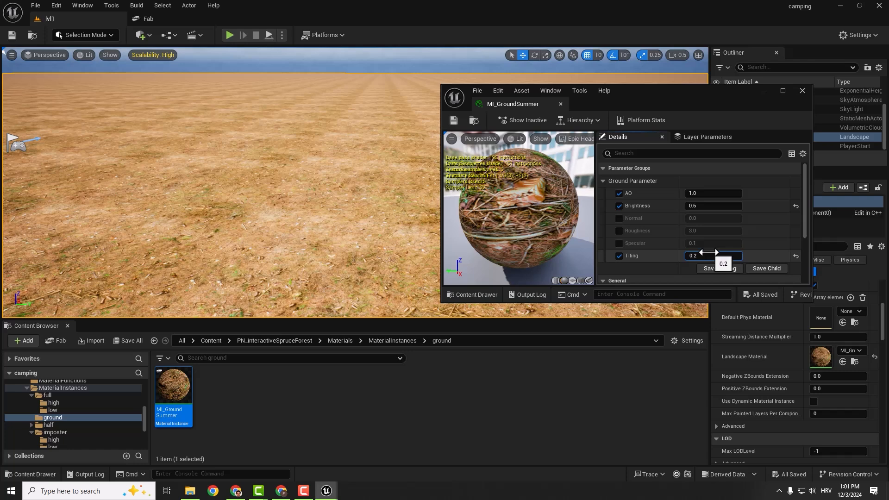
key("Return")
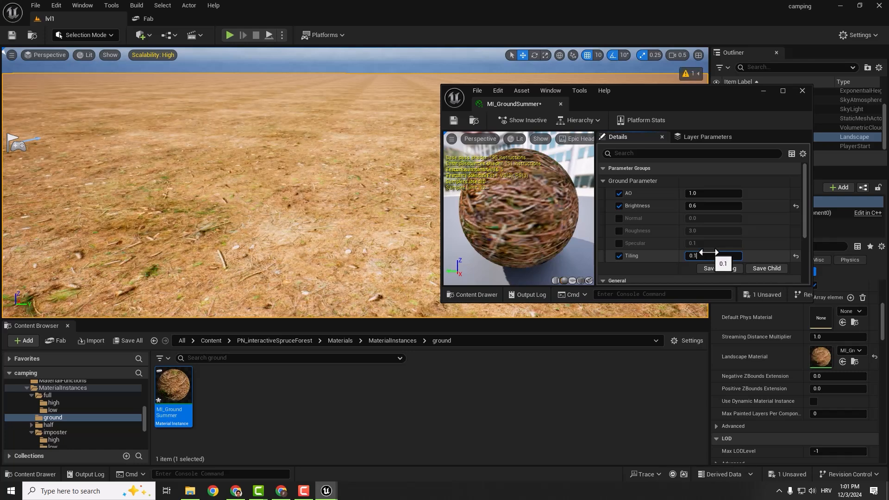
key("Return")
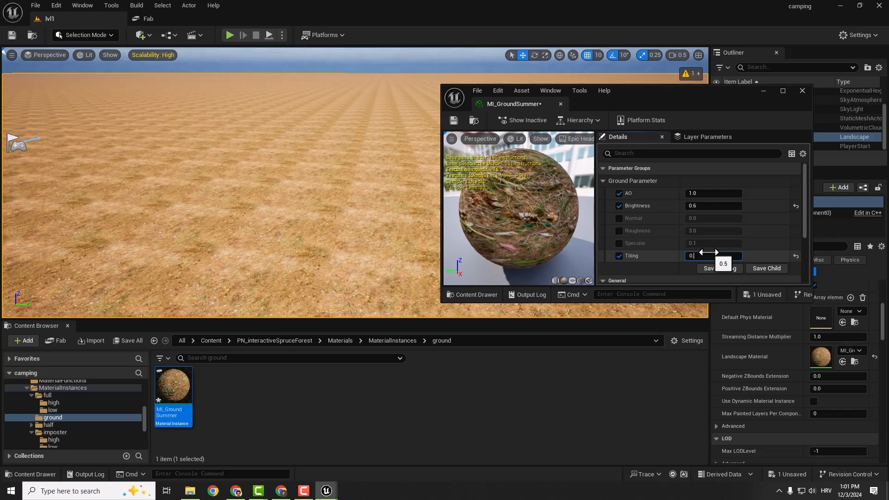
type("0.2")
key("Return")
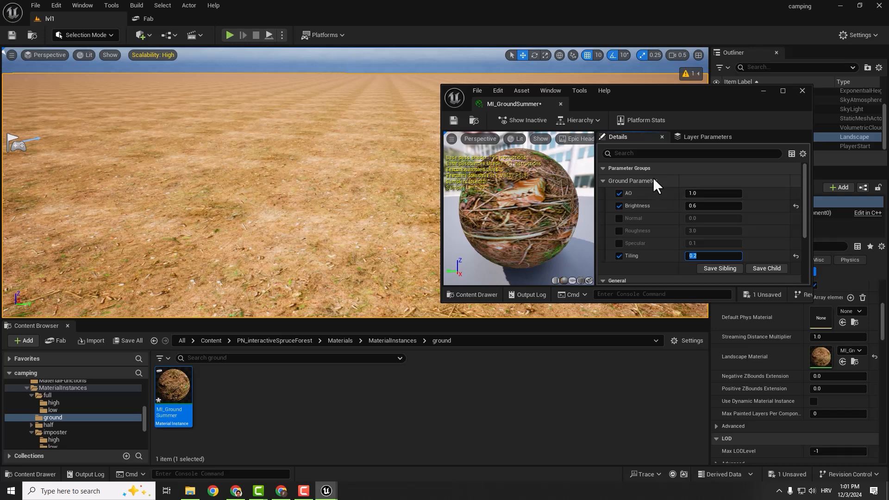
- Compare the ground with the Brightness override of MI_GroundSummer switched off and on, leaving it enabled
left_click(619, 206)
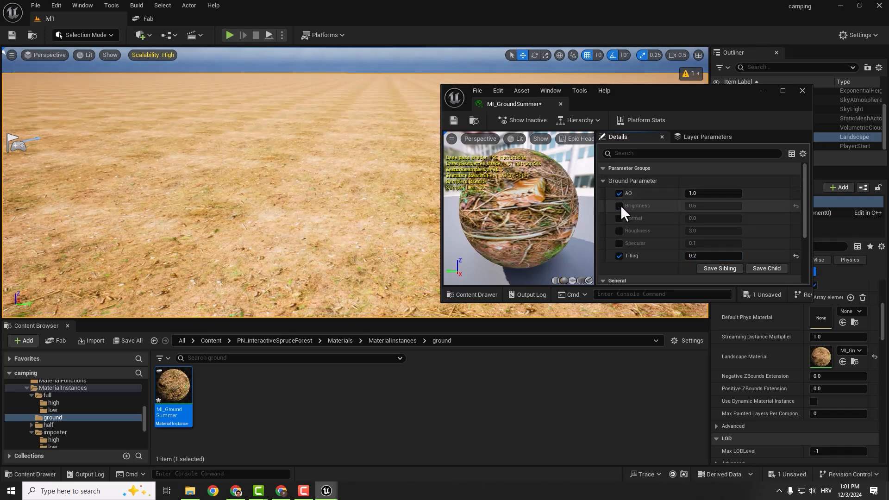
left_click(619, 206)
left_click(619, 206)
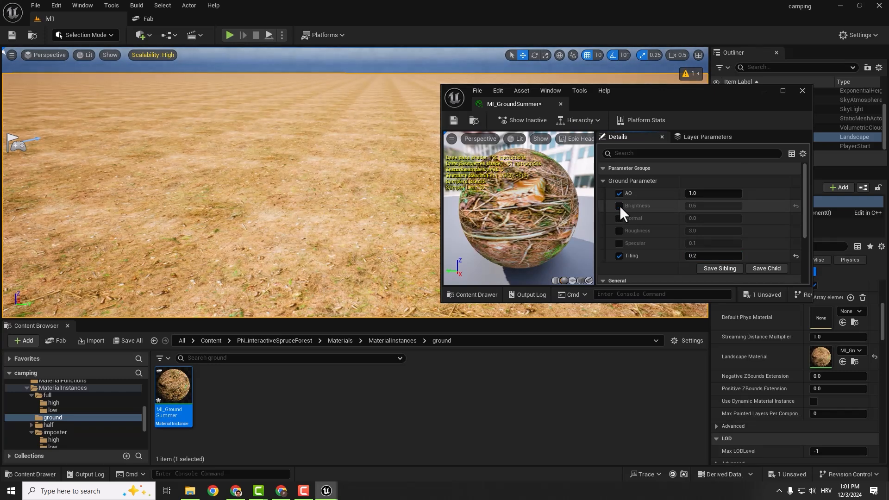
left_click(619, 206)
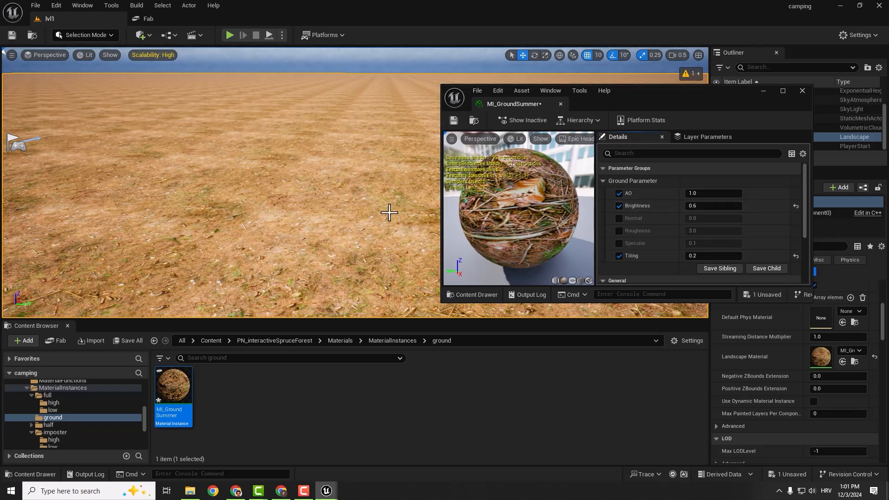
left_click(619, 206)
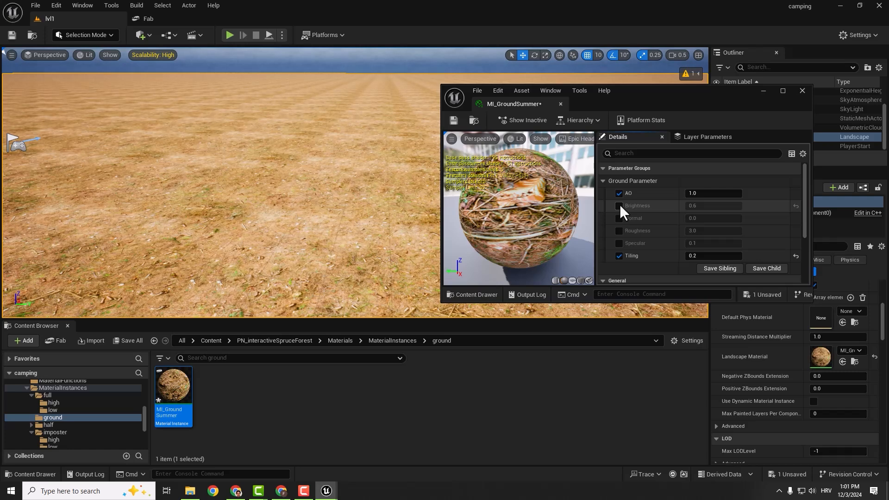
left_click(619, 206)
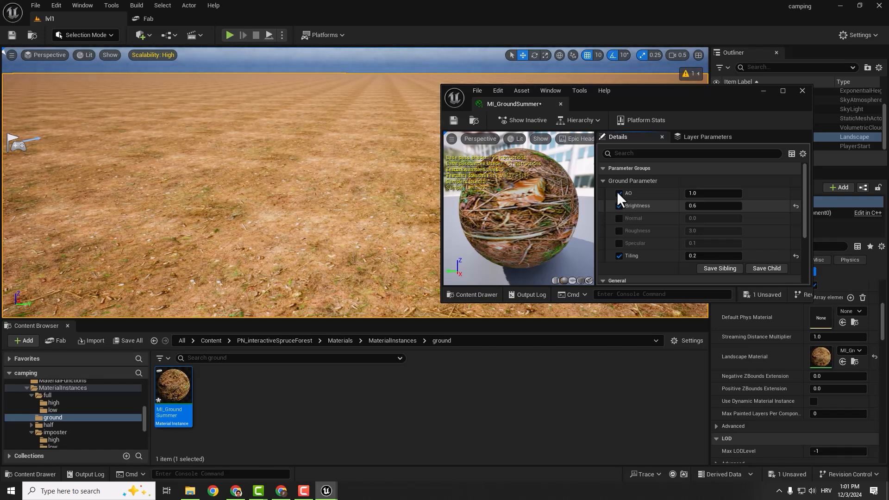
- Close the floating MI_GroundSummer editor and save the pending changes
left_click(802, 92)
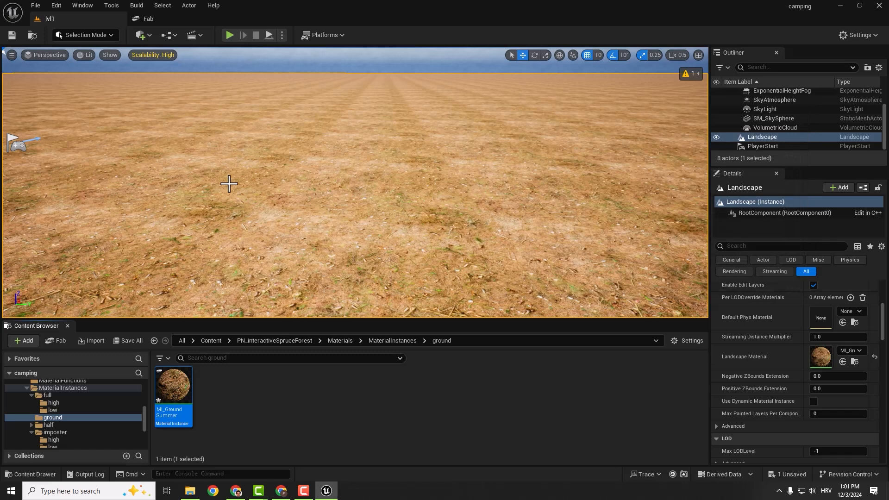
key("ctrl+s")
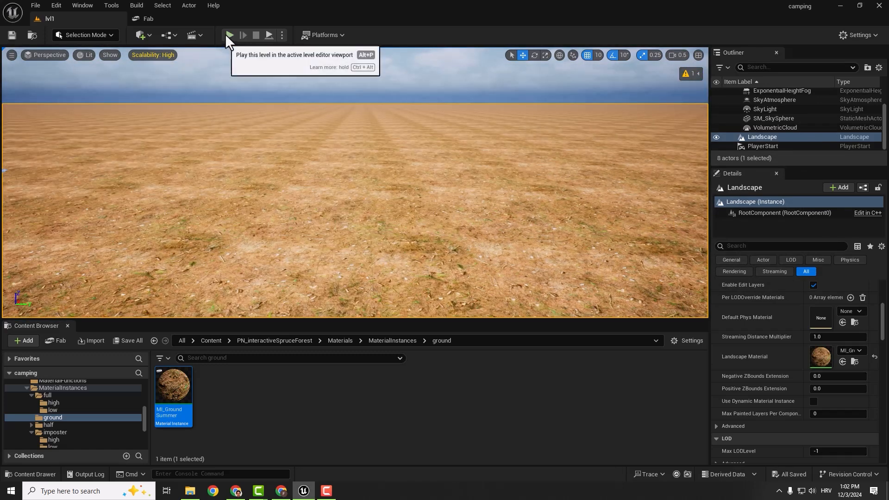
- Play lvl1 in the viewport to check the character on the new ground, and stop the play session
left_click(229, 34)
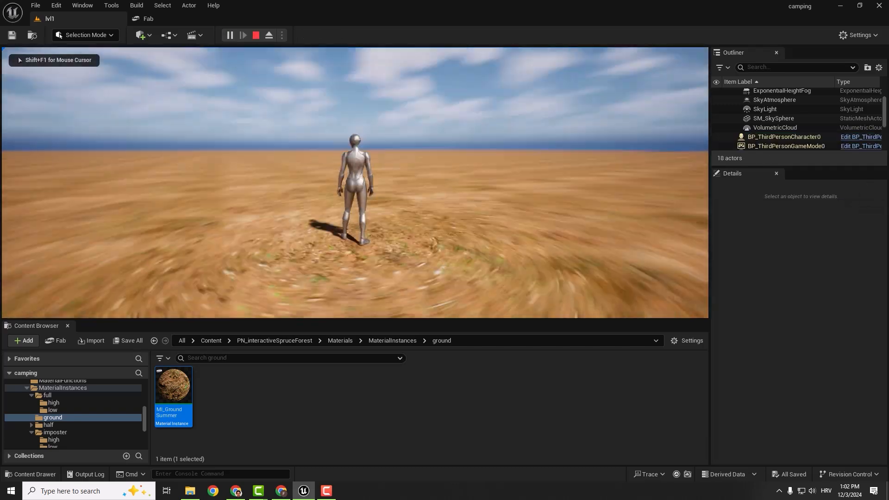
key("Escape")
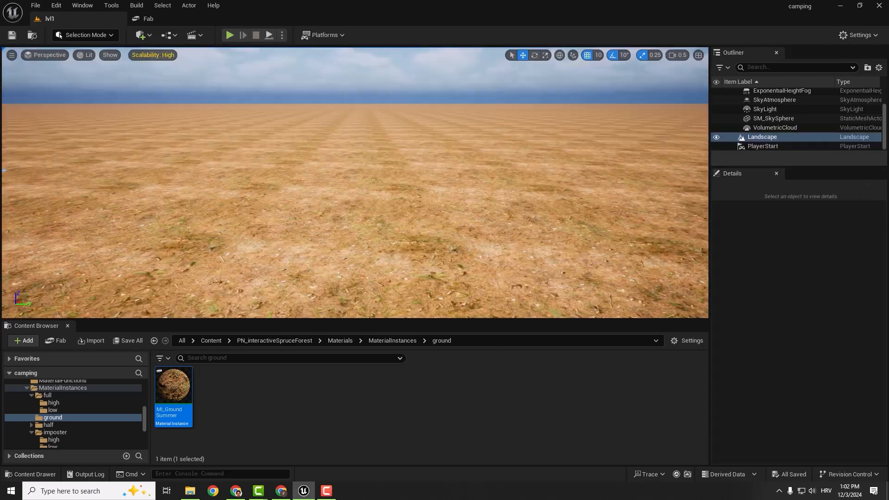
left_click(436, 174)
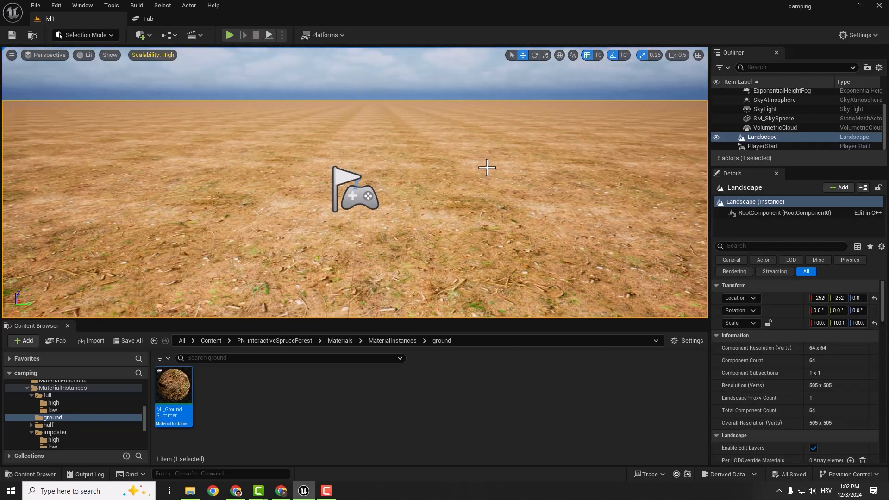
- Select PlayerStart, frame it from farther back in the viewport, and save this camera view as bookmark 1
left_click(753, 148)
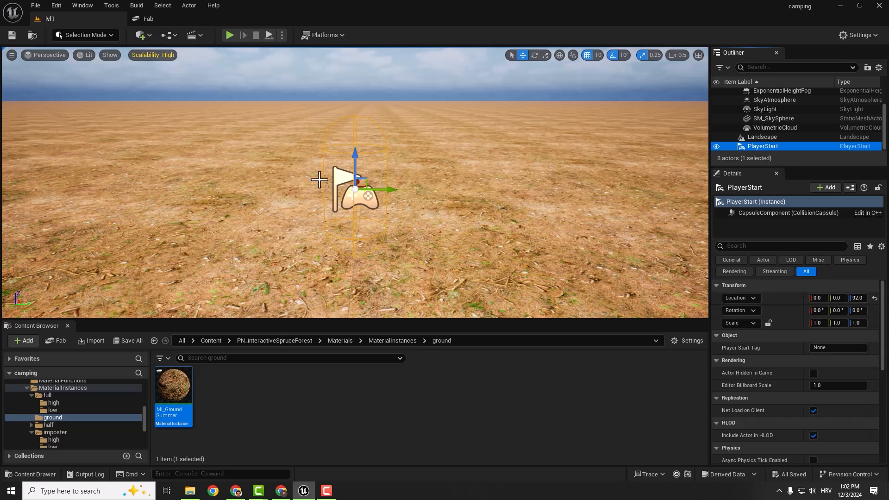
right_click_drag(393, 184, 419, 168)
key("s")
key("d")
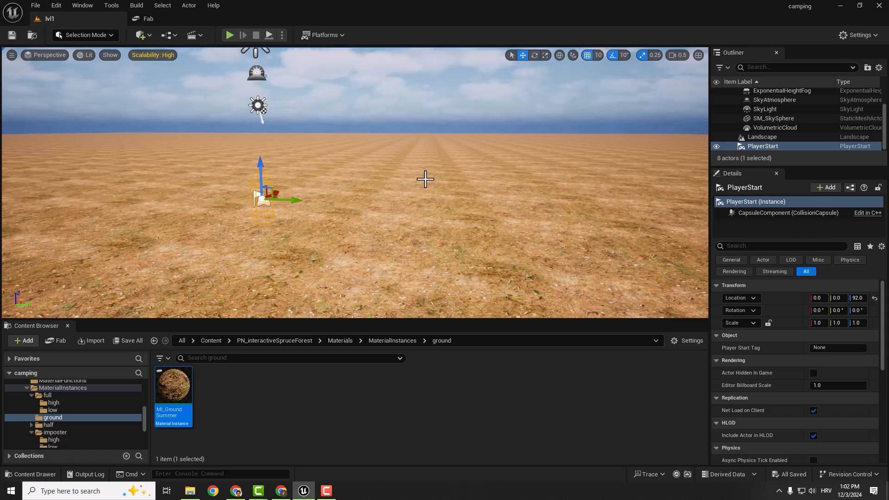
key("ctrl+1")
- Raise the camera speed to 0.8 and save a view of PlayerStart from another angle as bookmark 2
key("a")
right_click_drag(436, 190, 507, 173)
scroll(436, 190, "up", 3)
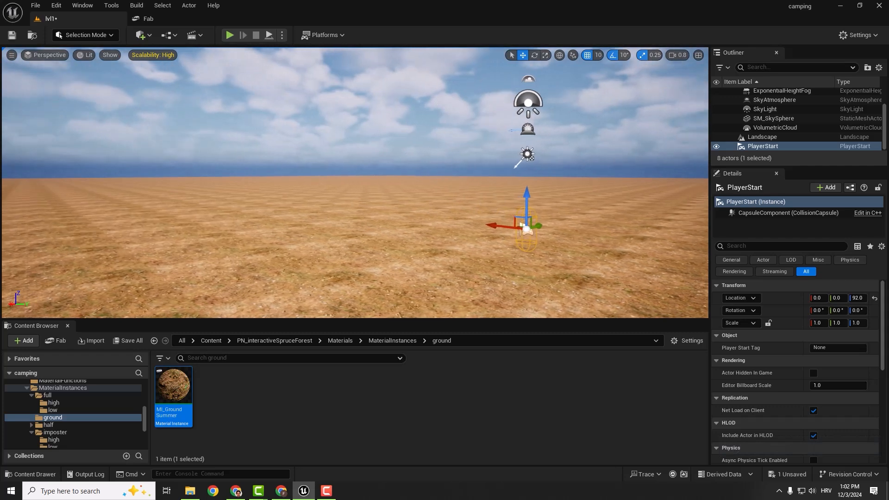
key("ctrl+2")
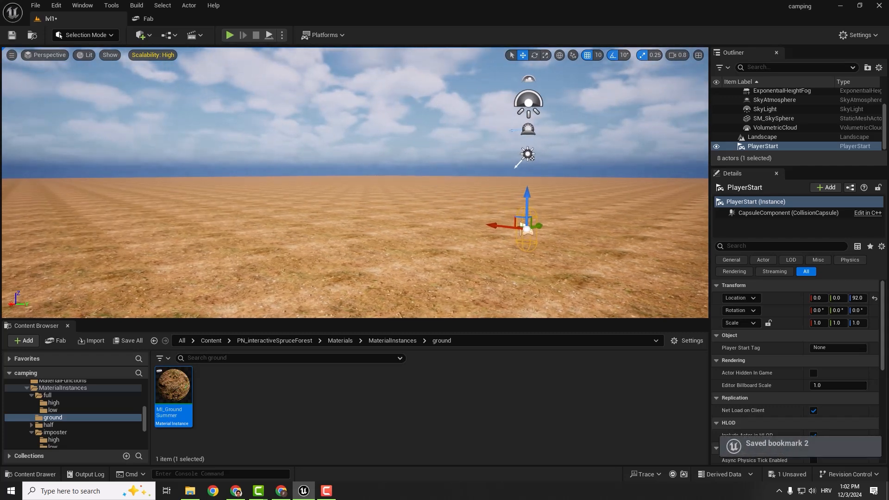
- Move the camera away from the saved view and recall bookmark 2 to test it
right_click_drag(438, 184, 413, 176)
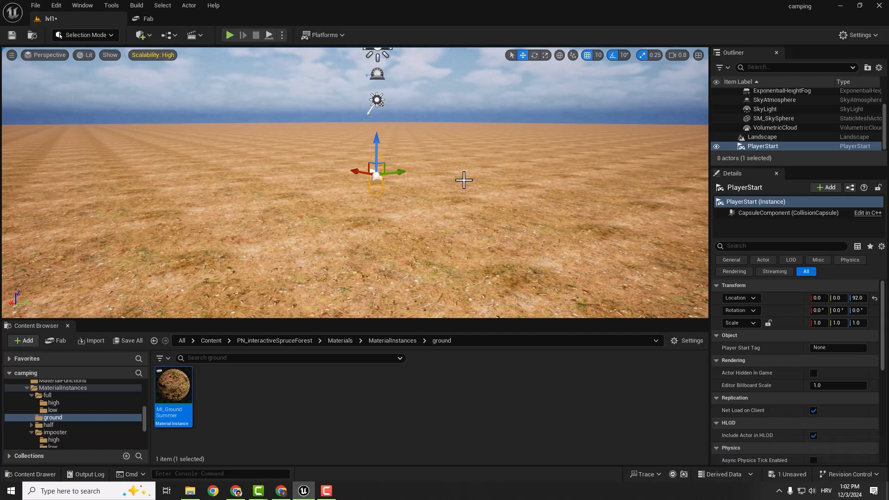
key("2")
key("2")
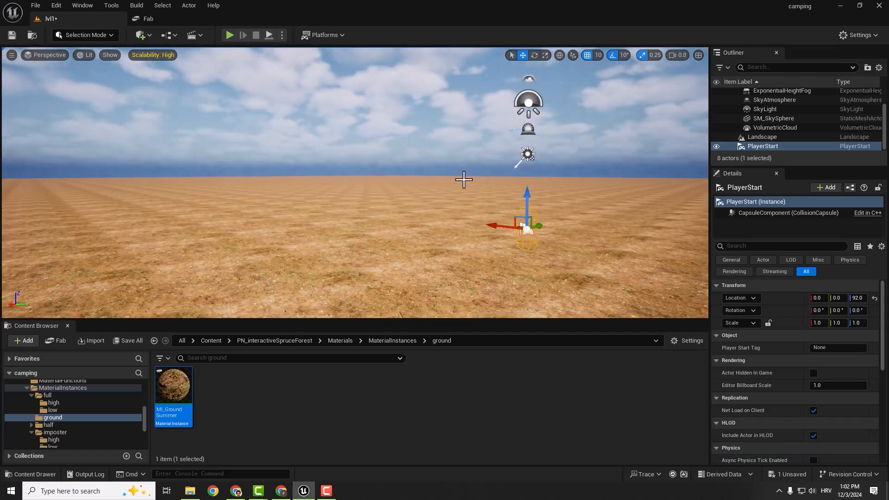
- Open the Meshes/full/low folder of the PN_interactiveSpruceForest pack in the Content Browser
right_click_drag(464, 180, 415, 232)
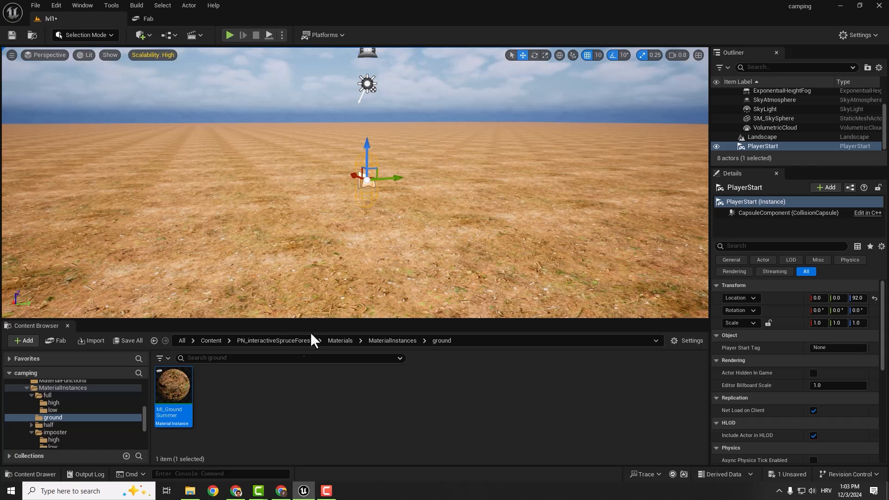
left_click(266, 341)
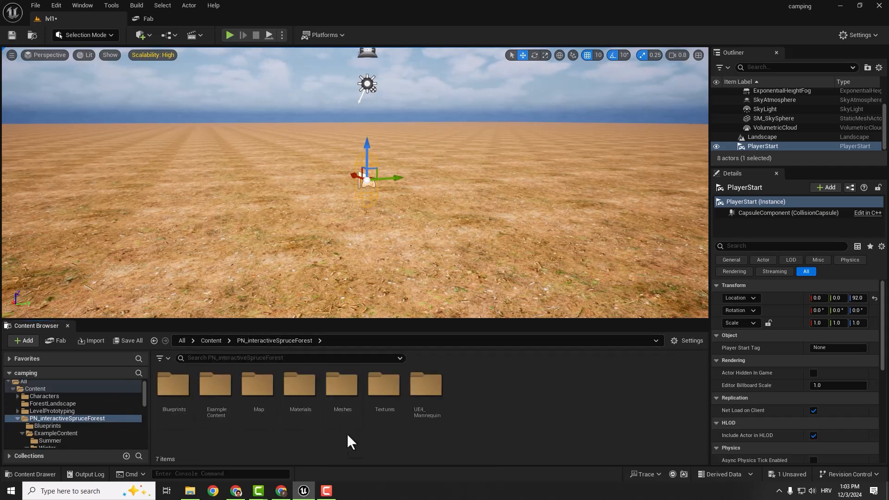
double_click(341, 384)
left_click(175, 384)
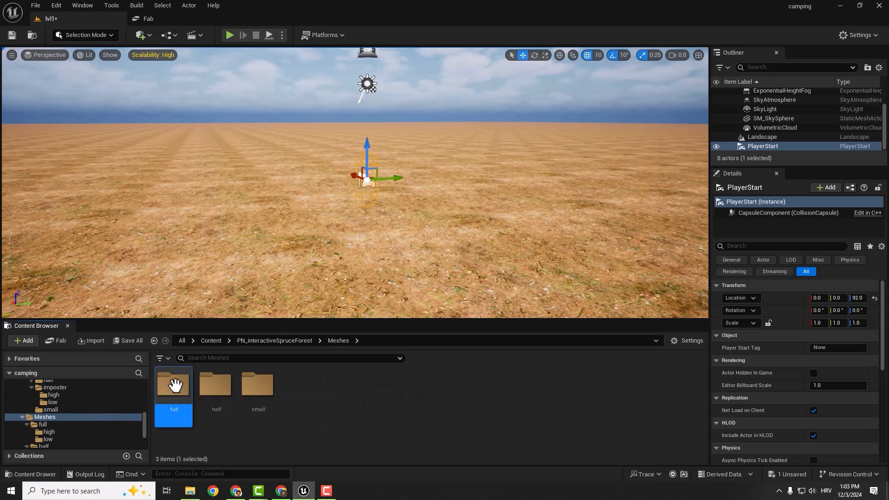
double_click(175, 385)
double_click(215, 385)
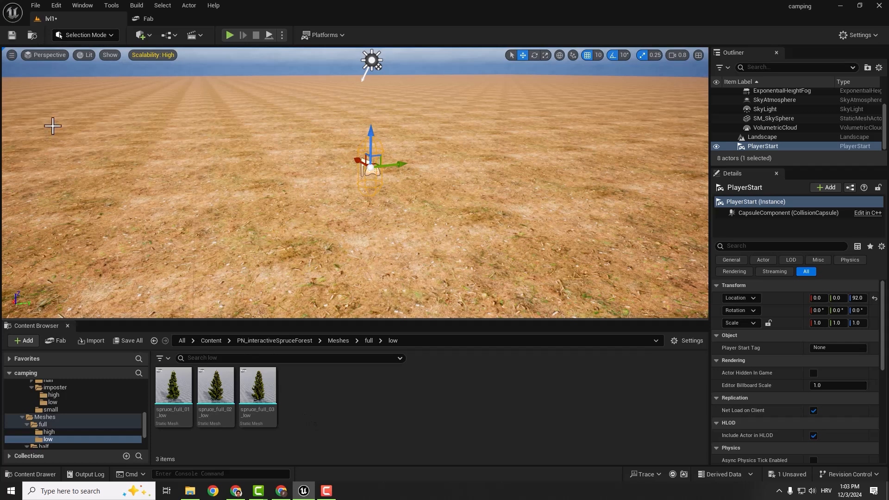
- Place the spruce_full_03_low tree on the landscape beyond PlayerStart, at about X 1040 and Y -380
left_click(110, 39)
left_click(185, 178)
left_click_drag(265, 392, 249, 191)
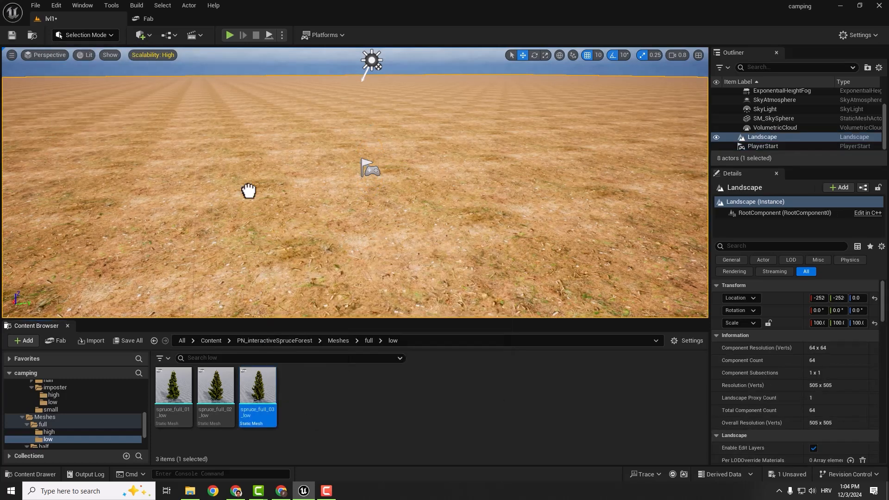
left_click_drag(222, 133, 218, 113)
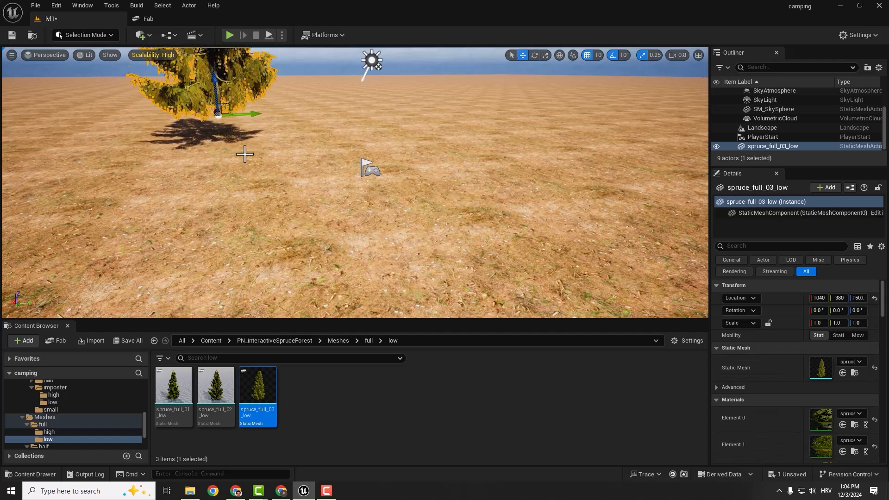
right_click_drag(244, 153, 245, 154)
left_click(317, 205)
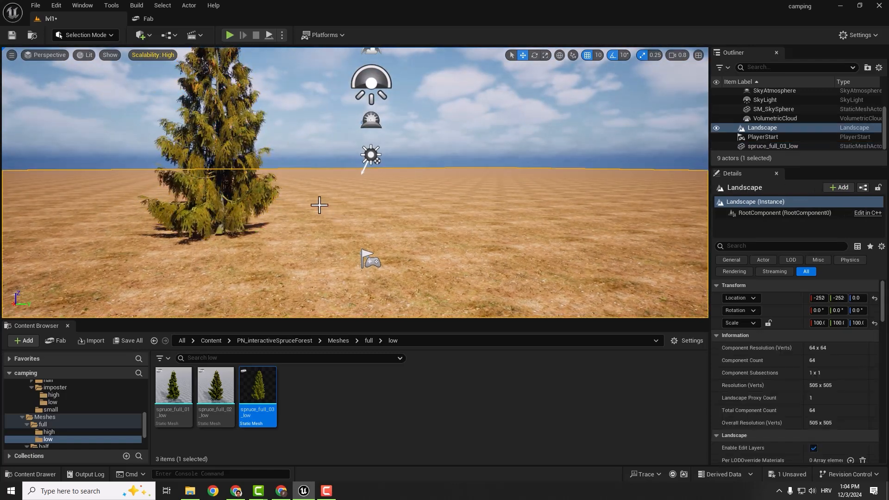
- Switch to Foliage mode and add the spruce_full_03_low mesh as a foliage type
right_click_drag(423, 228, 389, 214)
left_click(111, 35)
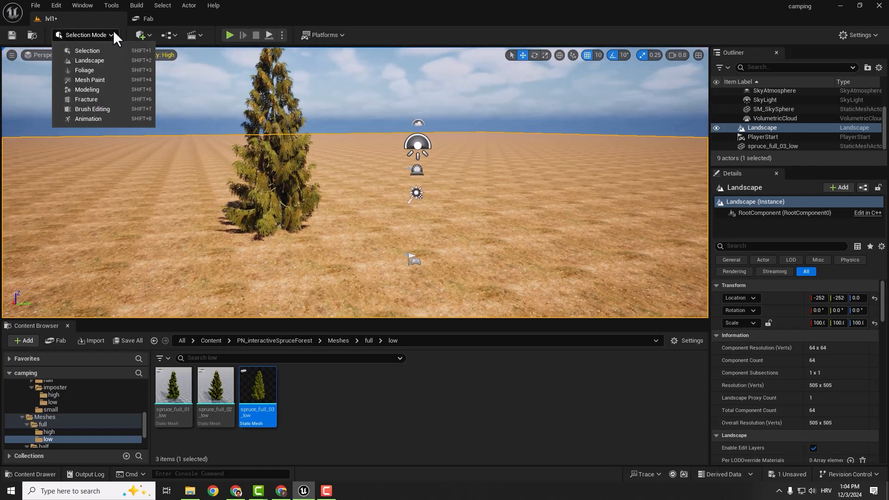
left_click(79, 71)
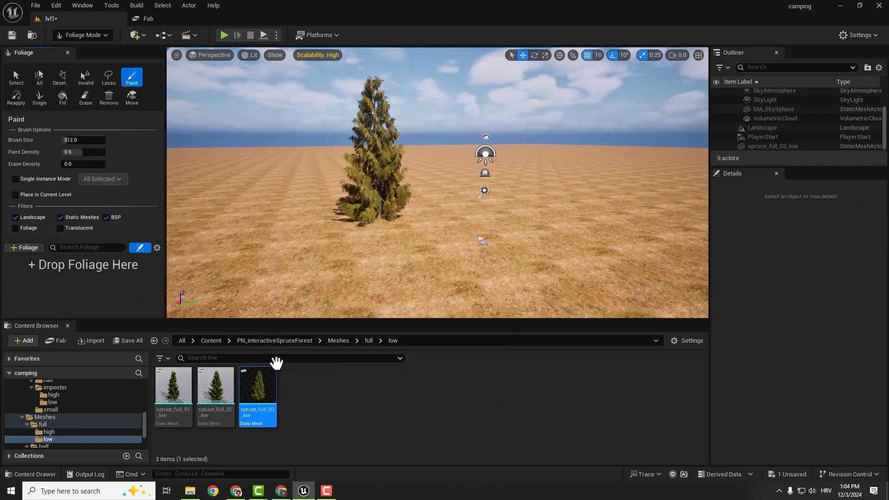
left_click_drag(257, 386, 65, 276)
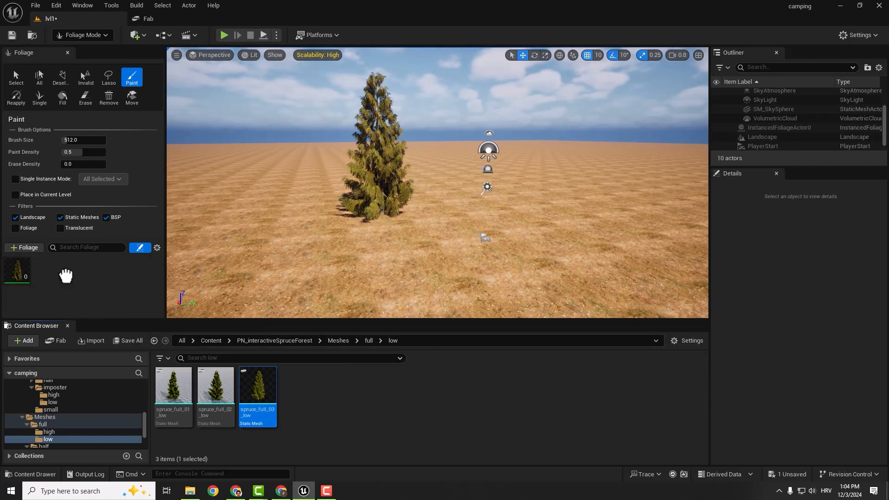
- Enable Nanite on the spruce_full_03_low static mesh
right_click(259, 386)
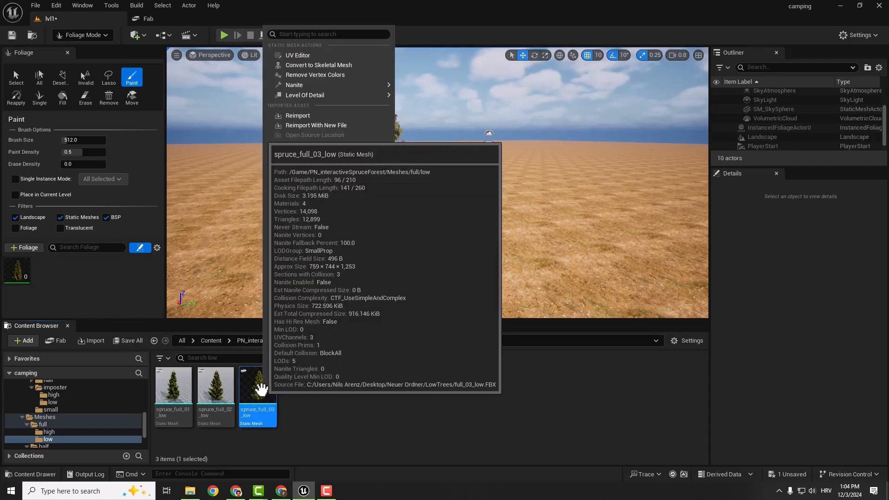
mouse_move(315, 89)
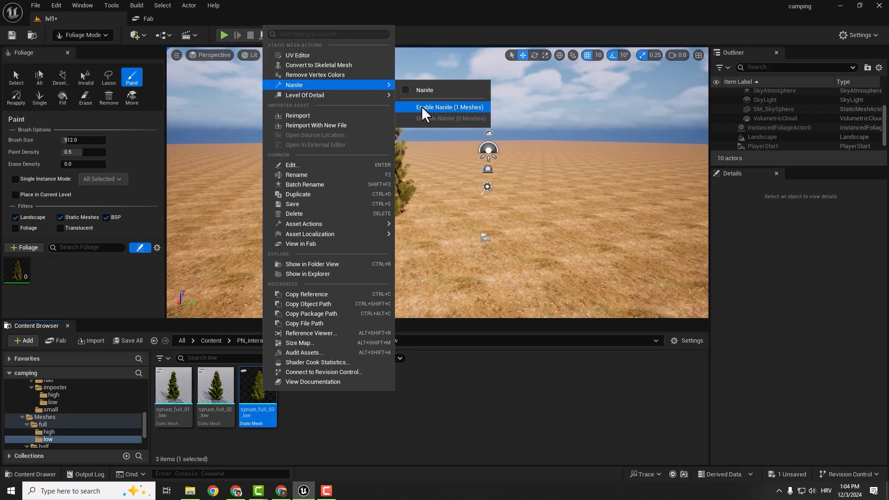
left_click(437, 108)
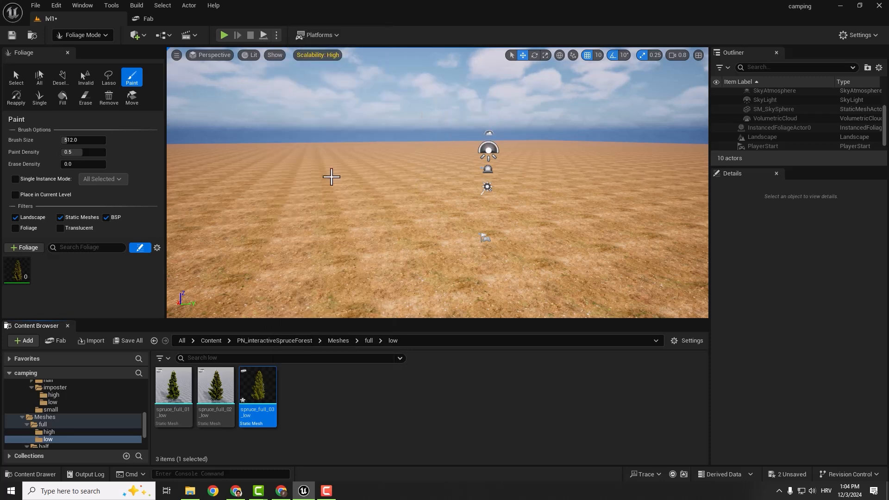
- Try painting spruce foliage beside PlayerStart with the default density and undo it
left_click(332, 176)
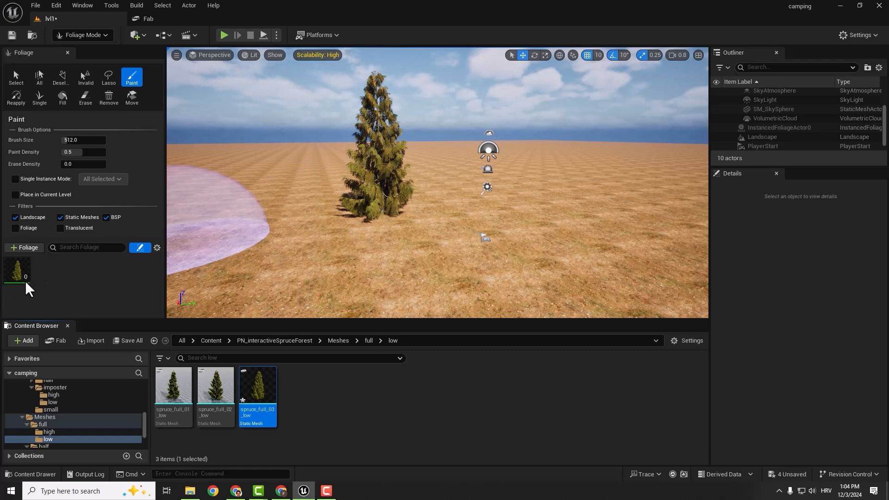
left_click(539, 224)
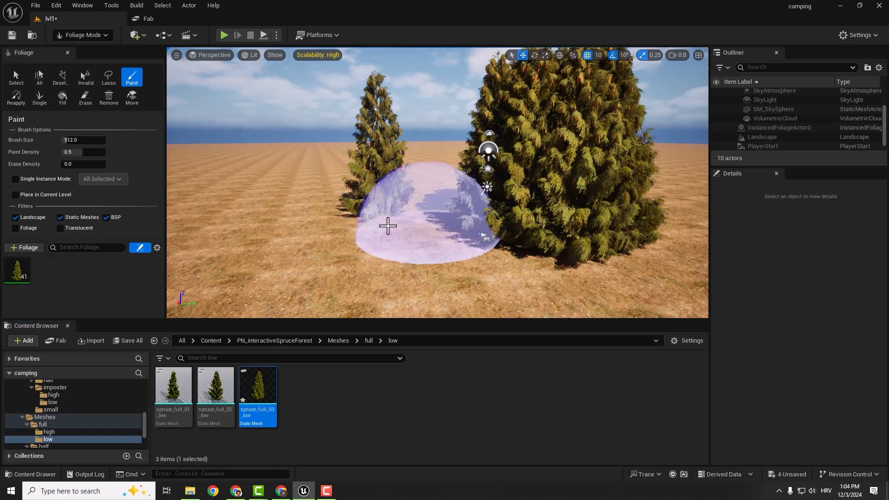
key("ctrl+z")
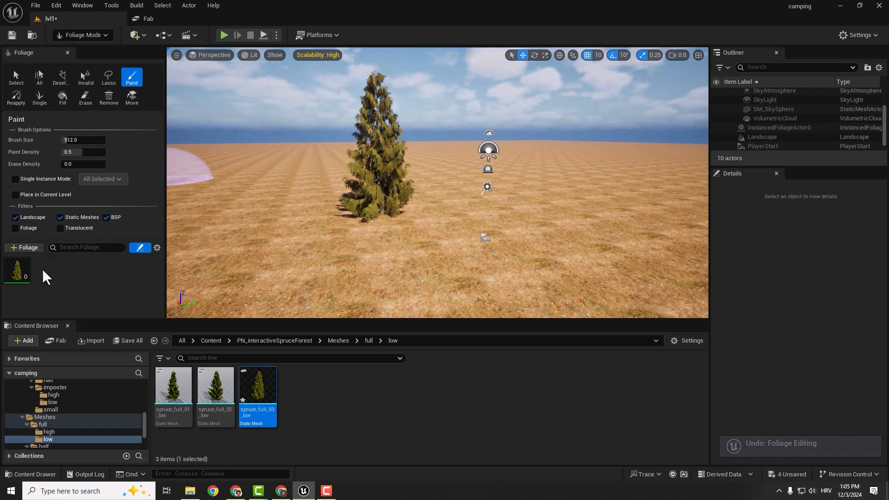
- Try a Density / 1Kuu of 5 by painting spruces around the placed tree, and undo the painted foliage
left_click(19, 278)
scroll(69, 222, "down", 5)
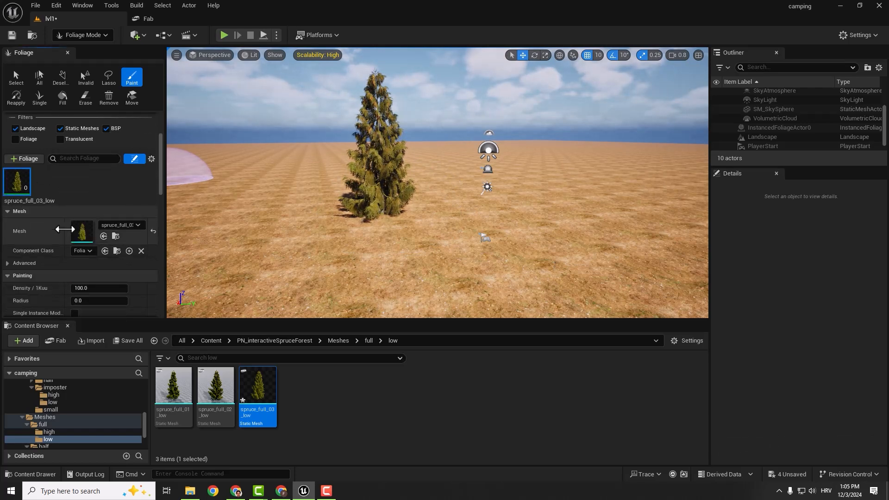
scroll(74, 214, "down", 2)
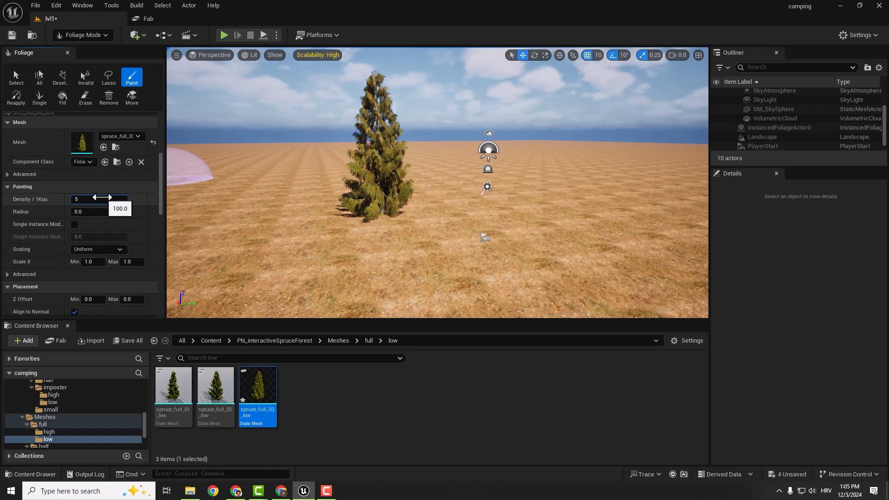
mouse_move(526, 212)
left_mouse_down()
mouse_move(532, 200)
mouse_move(644, 206)
mouse_move(482, 178)
mouse_move(218, 163)
mouse_move(269, 190)
left_mouse_up()
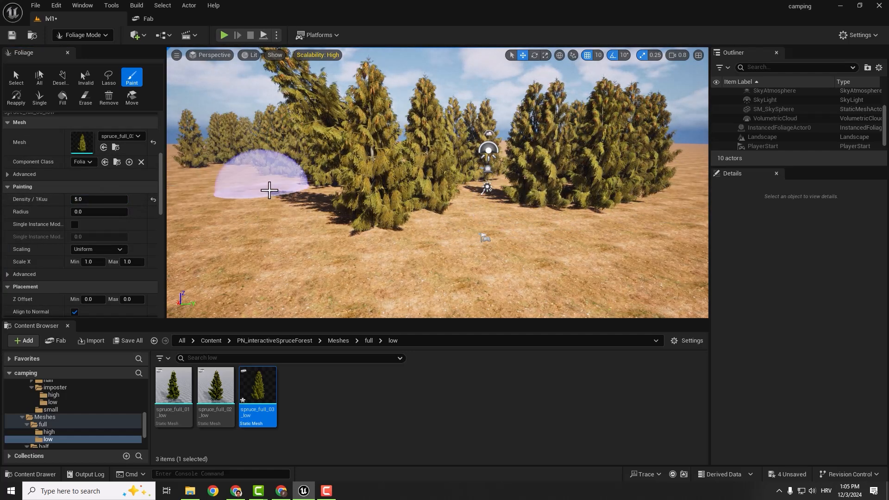
right_click_drag(269, 190, 287, 196)
key("w")
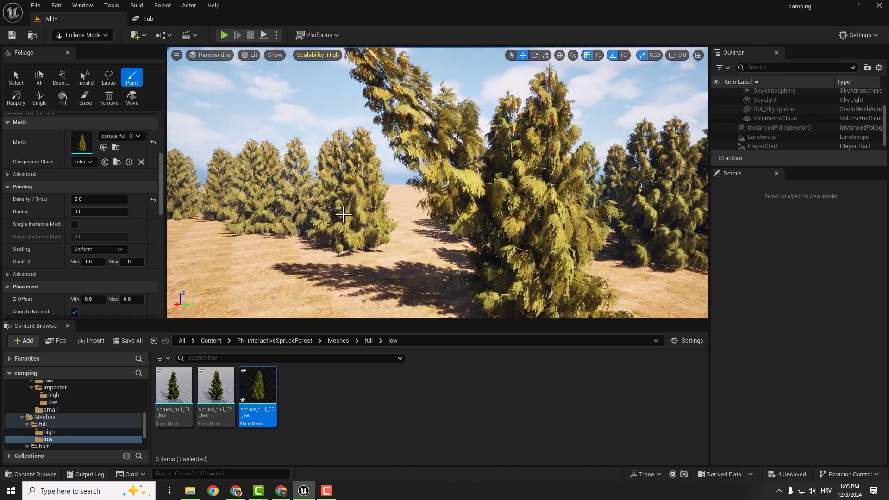
right_click_drag(343, 214, 343, 214)
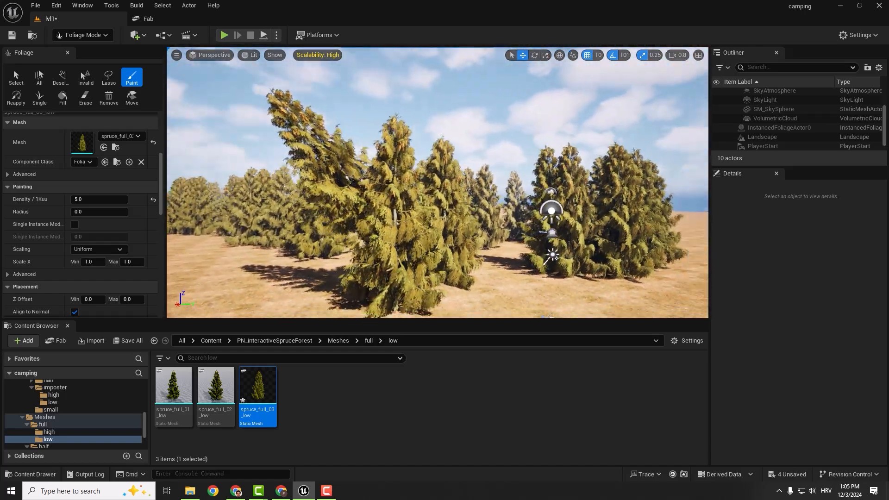
key("ctrl+z")
key("ctrl+z")
key("ctrl+z")
key("ctrl+z")
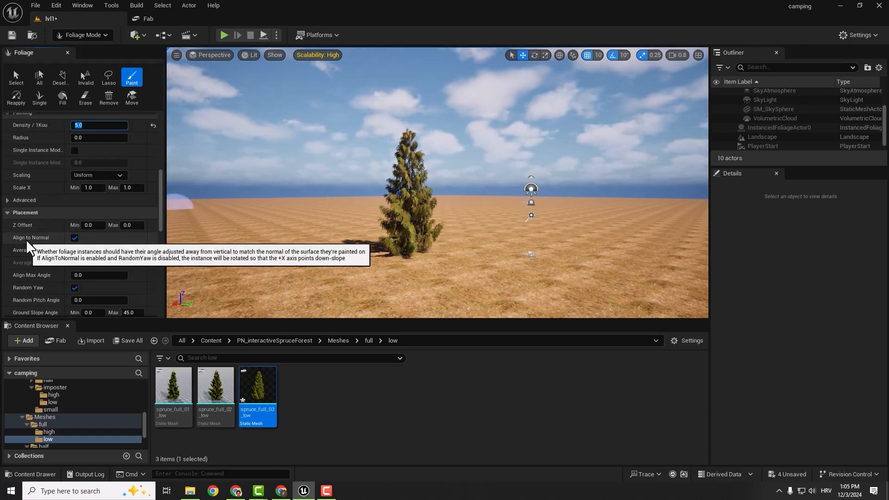
- Switch to Landscape mode and sculpt a hill beyond the placed spruce with brush size 2048 and tool strength 0.3
left_click(90, 40)
left_click(83, 61)
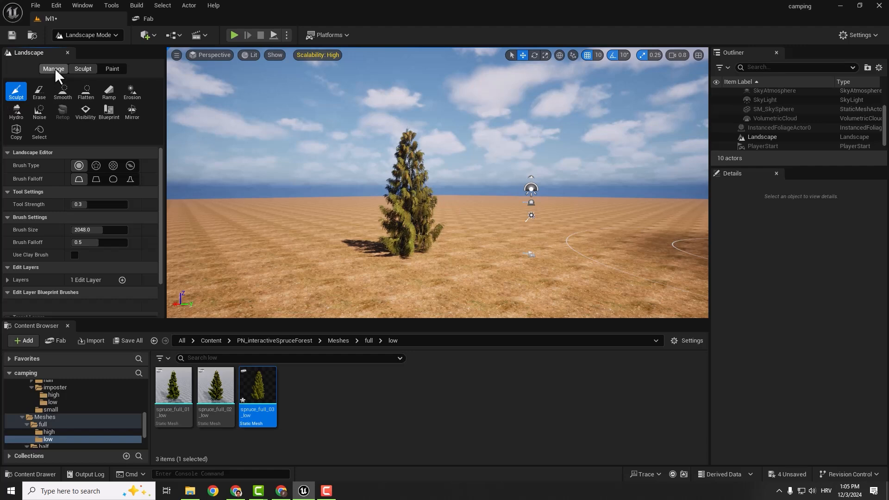
left_click(55, 68)
left_click(83, 68)
mouse_move(318, 207)
left_mouse_down()
mouse_move(297, 187)
mouse_move(236, 190)
left_mouse_up()
right_click_drag(236, 190, 227, 199)
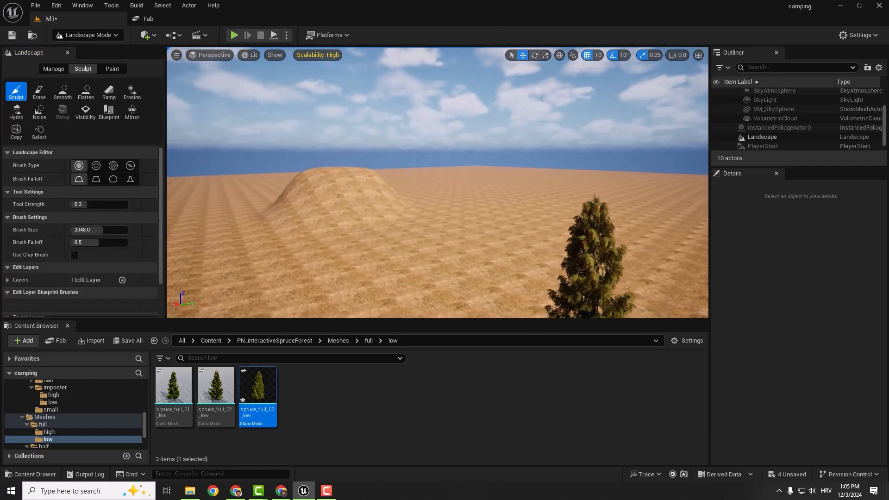
- Return to Foliage mode, try painting spruces over the hill with Align to Normal on, and undo them
left_click(95, 38)
left_click(90, 70)
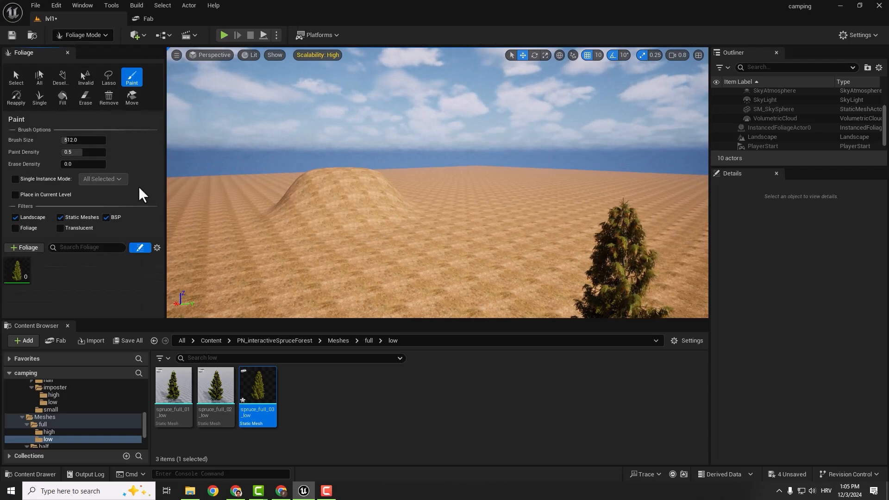
left_click(22, 280)
mouse_move(327, 205)
left_mouse_down()
mouse_move(299, 199)
mouse_move(305, 188)
mouse_move(410, 180)
left_mouse_up()
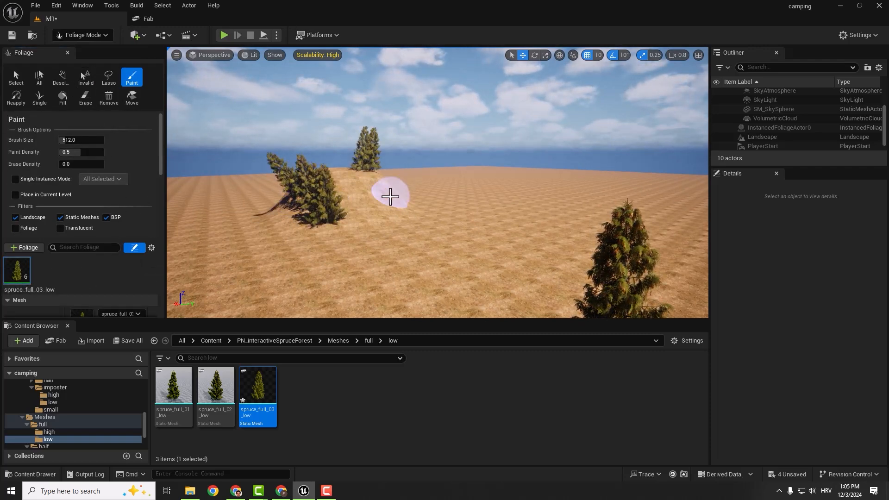
key("w")
mouse_move(427, 189)
right_mouse_down()
mouse_move(410, 189)
mouse_move(462, 176)
right_mouse_up()
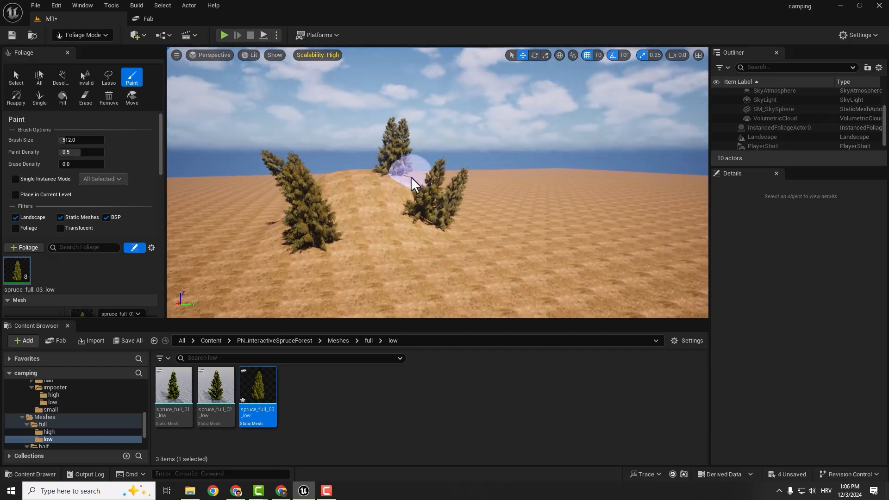
key("ctrl+z")
key("ctrl+z")
key("ctrl+z")
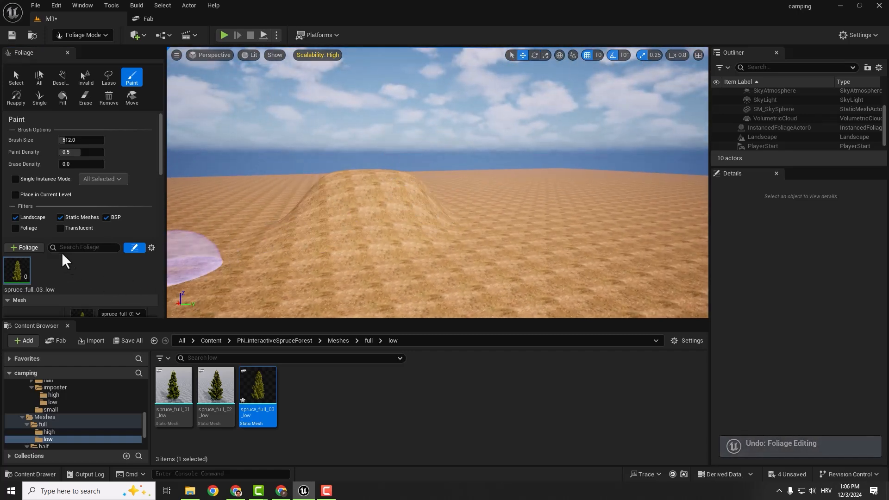
- Turn off Align to Normal for the spruce foliage, test it with trees on the hill, and undo the edits
scroll(65, 245, "down", 10)
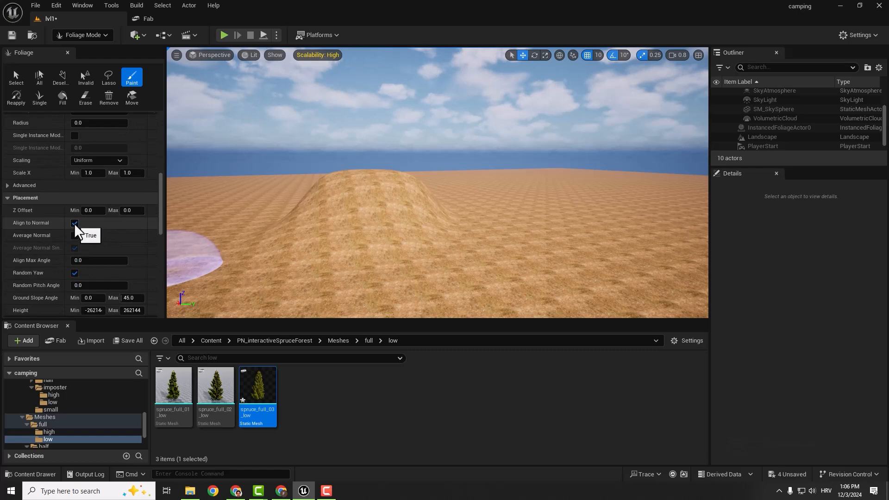
left_click(75, 222)
left_click(376, 242)
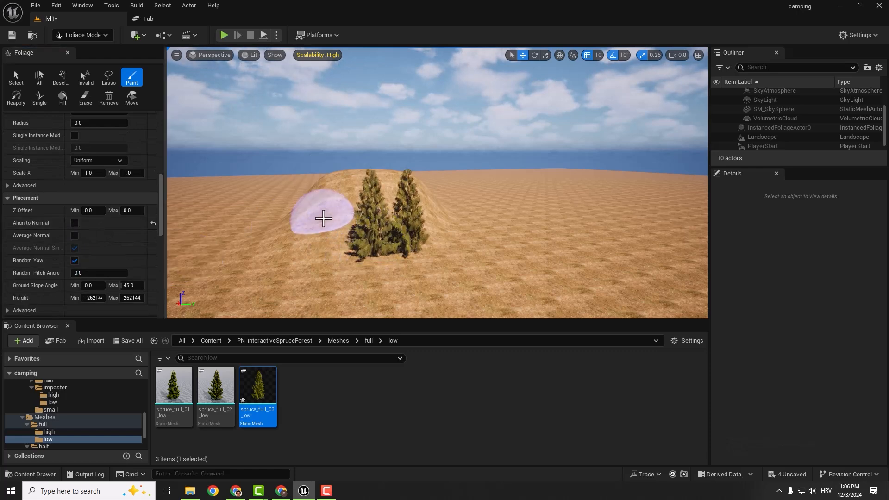
mouse_move(323, 219)
left_mouse_down()
mouse_move(348, 188)
mouse_move(382, 178)
mouse_move(462, 180)
left_mouse_up()
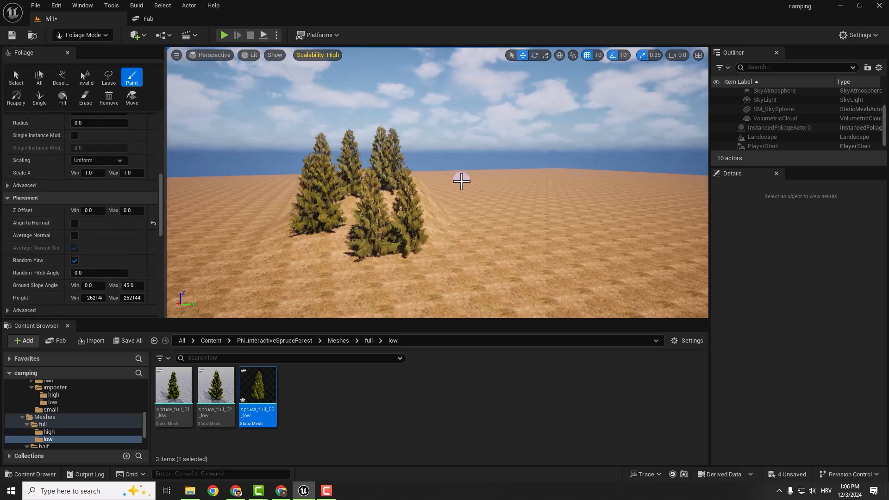
key("d")
right_click_drag(461, 180, 447, 184)
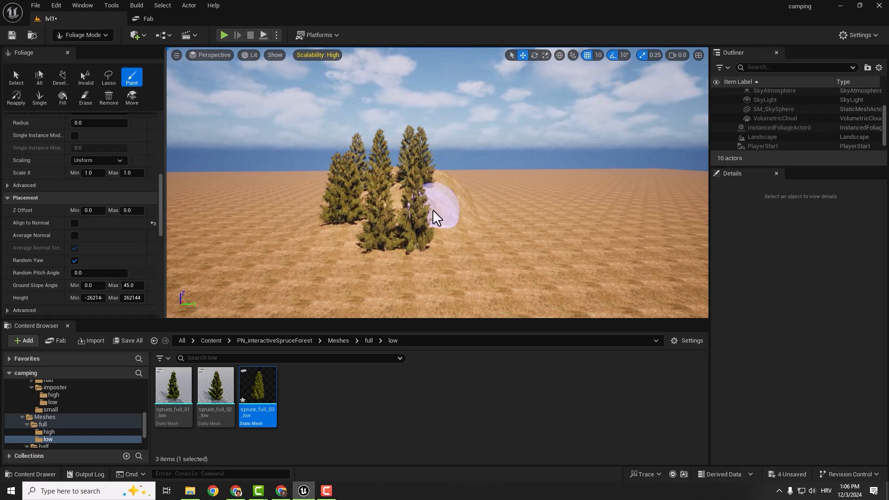
key("ctrl+z")
key("ctrl+z")
key("ctrl+z")
key("ctrl+z")
key("ctrl+z")
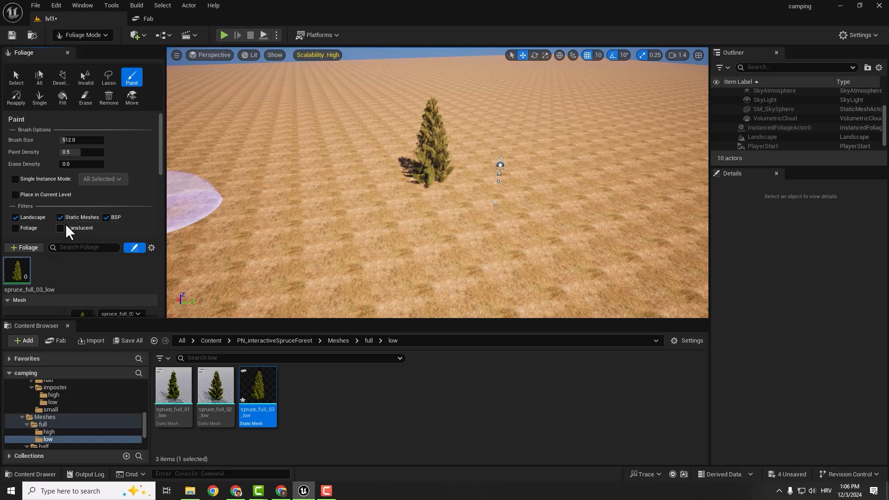
- Try painting spruce foliage onto the placed spruce mesh and undo it
left_click(433, 138)
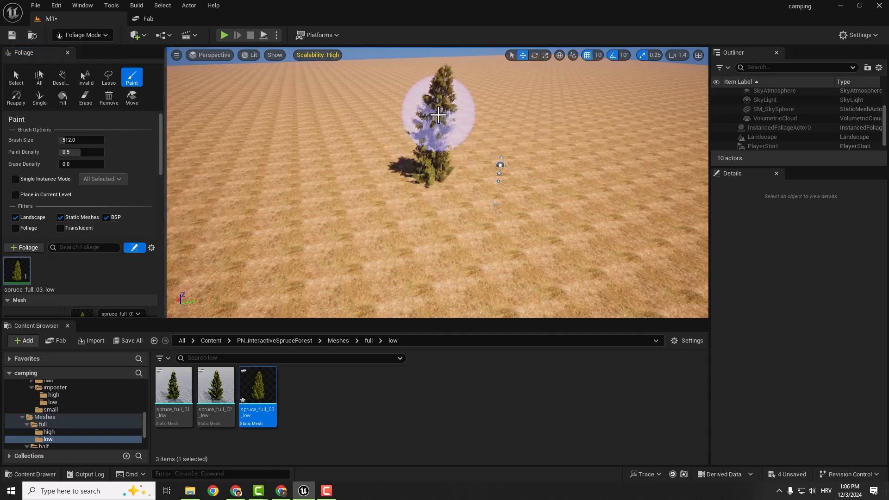
mouse_move(409, 139)
right_mouse_down()
mouse_move(370, 104)
mouse_move(340, 101)
right_mouse_up()
key("ctrl+z")
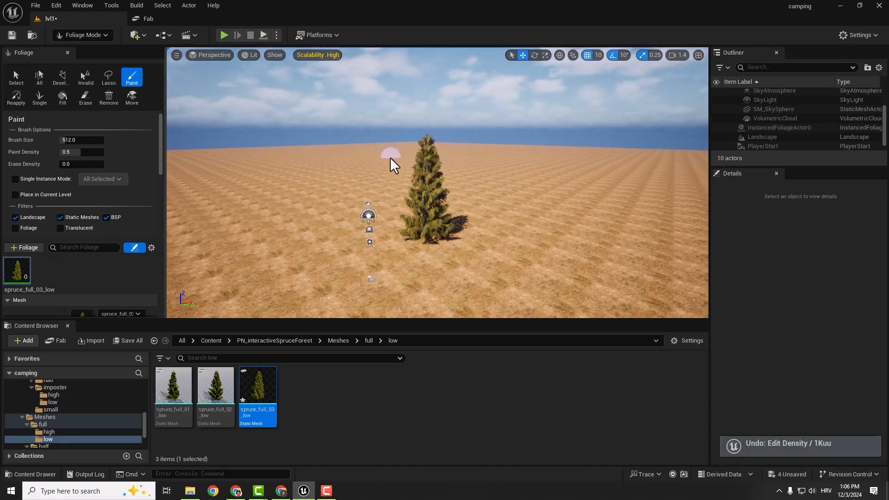
- Restrict foliage painting to the landscape by disabling the Static Meshes and BSP filters
right_click_drag(391, 158, 430, 165)
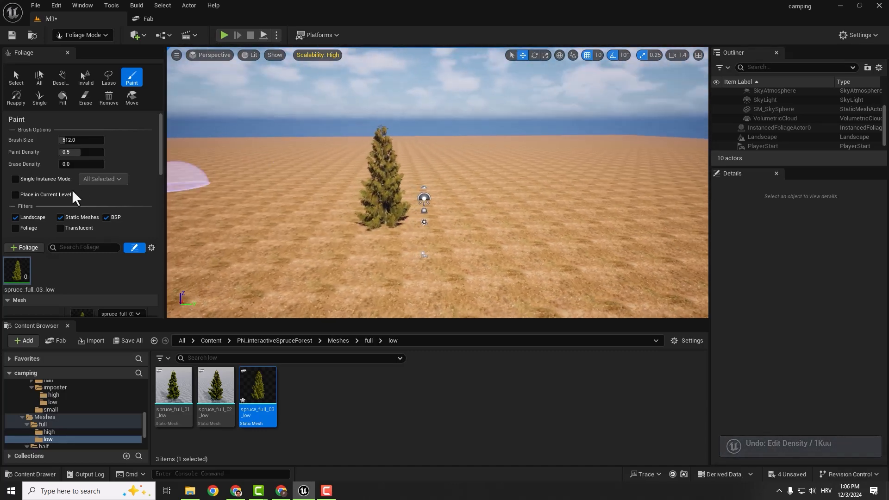
left_click(60, 217)
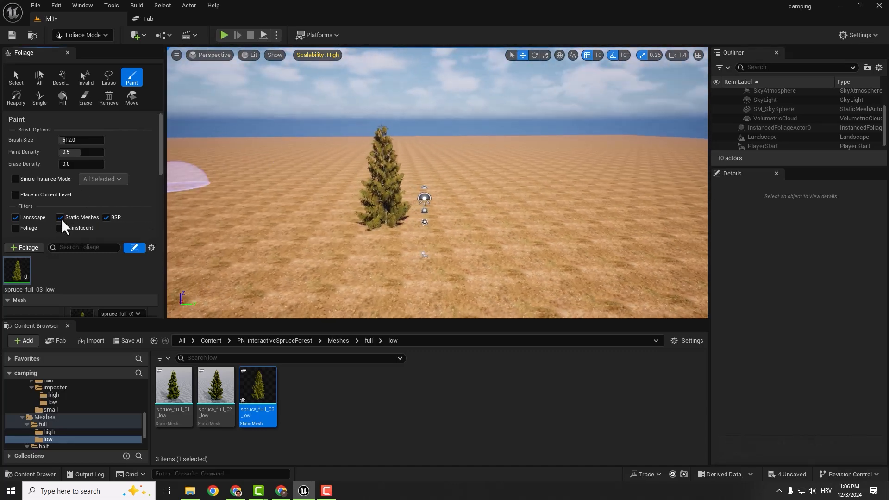
left_click(106, 217)
- Try painting a curved band of spruces around the placed tree and undo it
right_click_drag(339, 185, 339, 185)
mouse_move(339, 185)
left_mouse_down()
mouse_move(412, 191)
mouse_move(301, 139)
mouse_move(406, 133)
left_mouse_up()
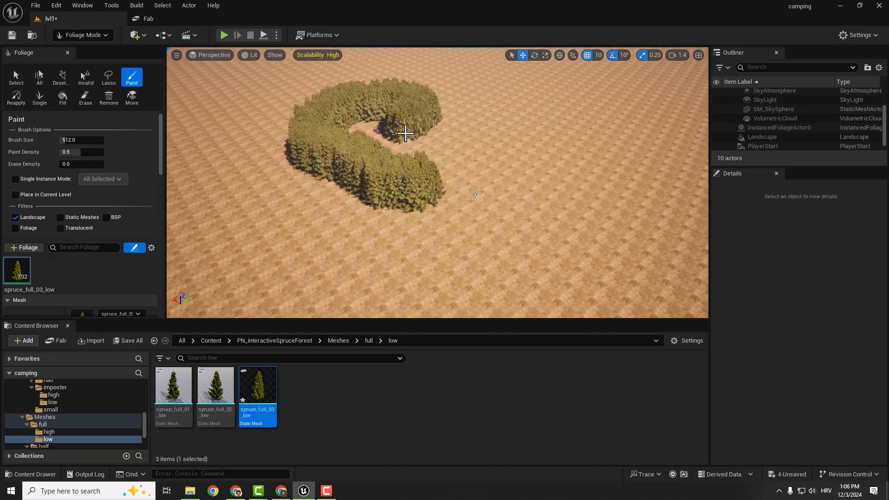
key("ctrl+z")
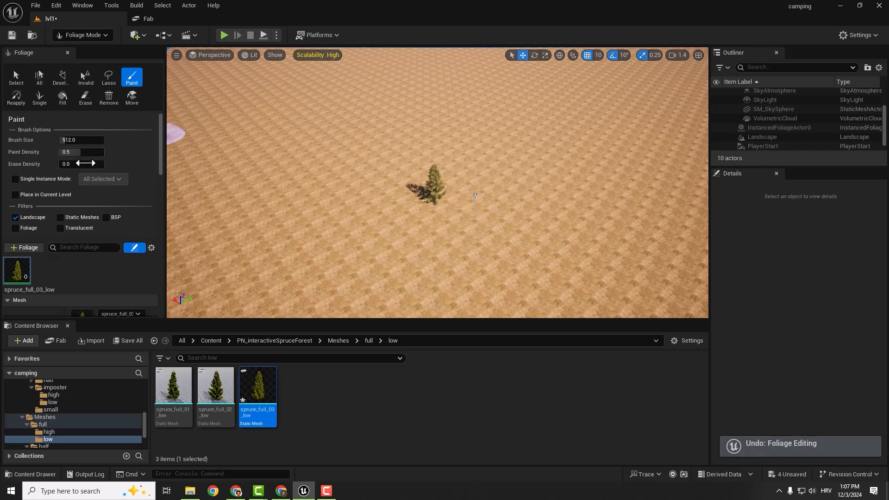
- Set the spruce foliage's Density / 1Kuu to 1 and paint a sparse arc of trees beyond the placed spruce
scroll(84, 208, "down", 5)
left_click(97, 244)
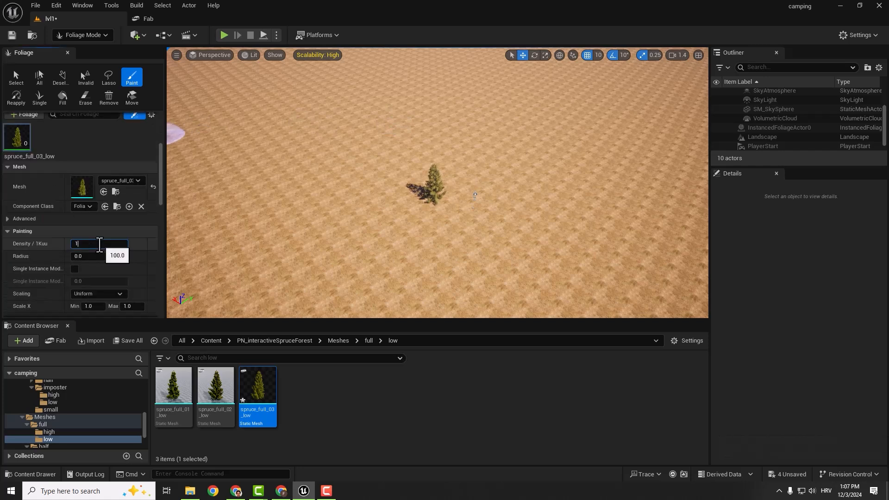
type("1")
key("Return")
left_click_drag(396, 188, 410, 108)
scroll(86, 158, "up", 5)
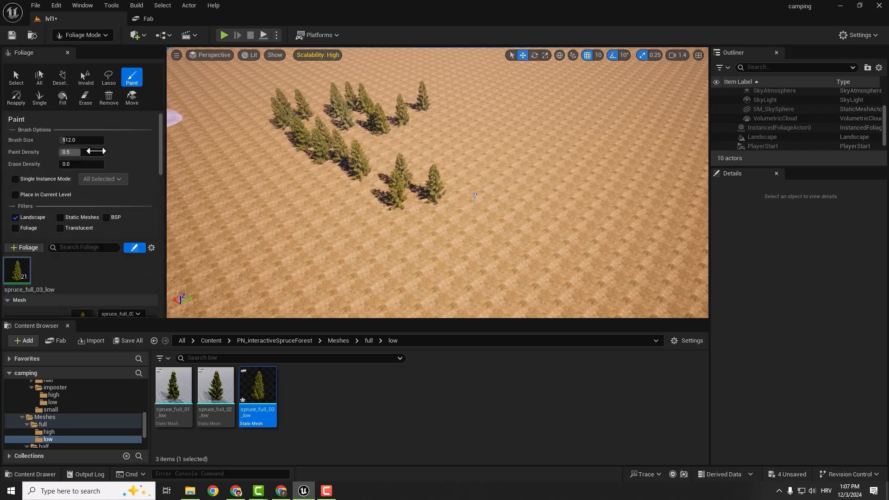
- Increase the foliage brush size to about 2187 and paint spruces around the area surrounding PlayerStart
left_click_drag(79, 140, 111, 140)
mouse_move(417, 88)
left_mouse_down()
mouse_move(676, 111)
mouse_move(371, 63)
mouse_move(196, 236)
left_mouse_up()
mouse_move(232, 166)
right_mouse_down()
mouse_move(199, 190)
mouse_move(218, 206)
right_mouse_up()
key("s")
scroll(208, 200, "up", 2)
mouse_move(268, 146)
left_mouse_down()
mouse_move(399, 253)
mouse_move(621, 124)
mouse_move(576, 240)
mouse_move(343, 253)
left_mouse_up()
right_click_drag(342, 254, 340, 232)
key("s")
- Play-test the level and walk the character forward to view the painted spruces at ground level
left_click(223, 35)
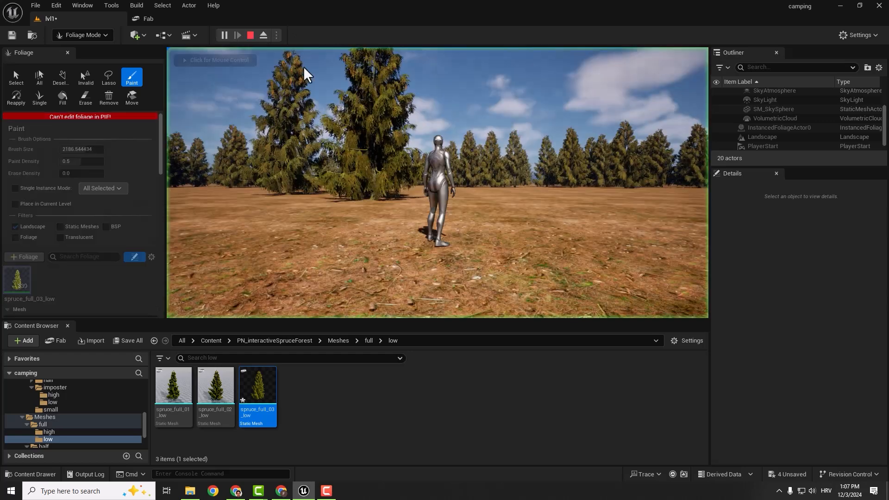
key("w")
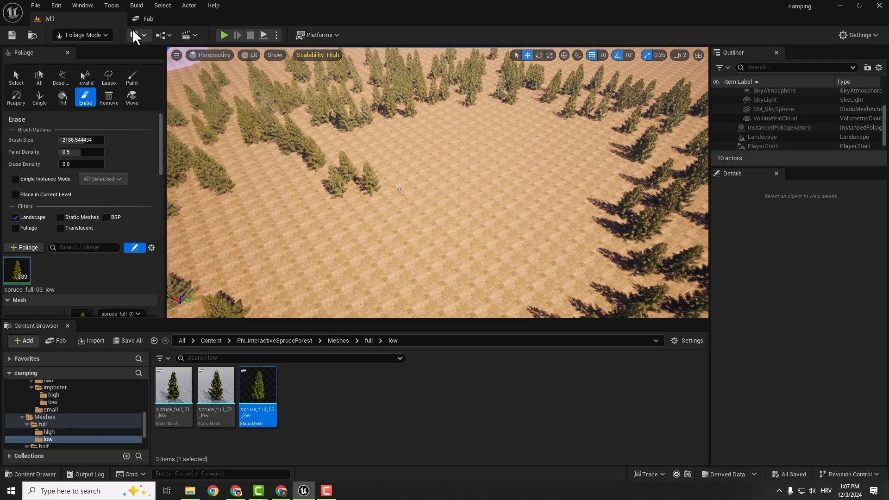
- Search the Fab marketplace for "fire pit"
left_click(152, 18)
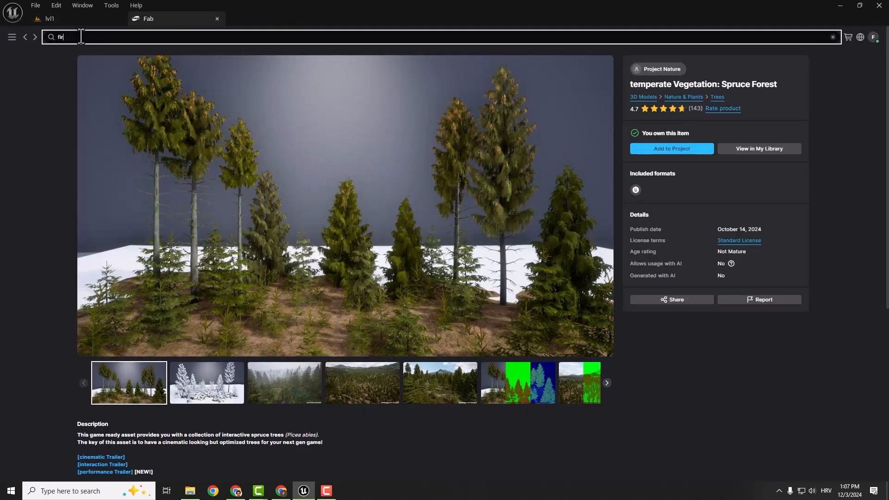
left_click(81, 37)
type("fire pit")
key("Return")
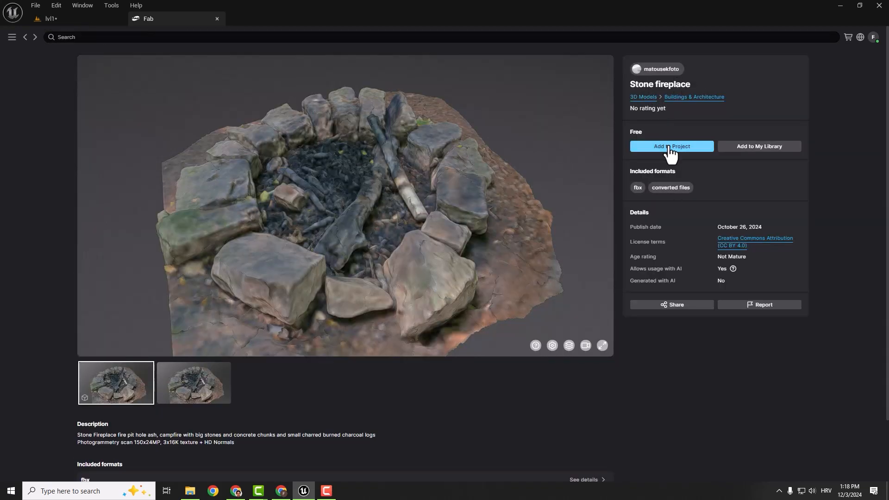
- Return to lvl1, browse the imported fire pit folders, and place the stone_fireplace mesh from Fab/Stone_fireplace on the ground near PlayerStart
left_click(67, 20)
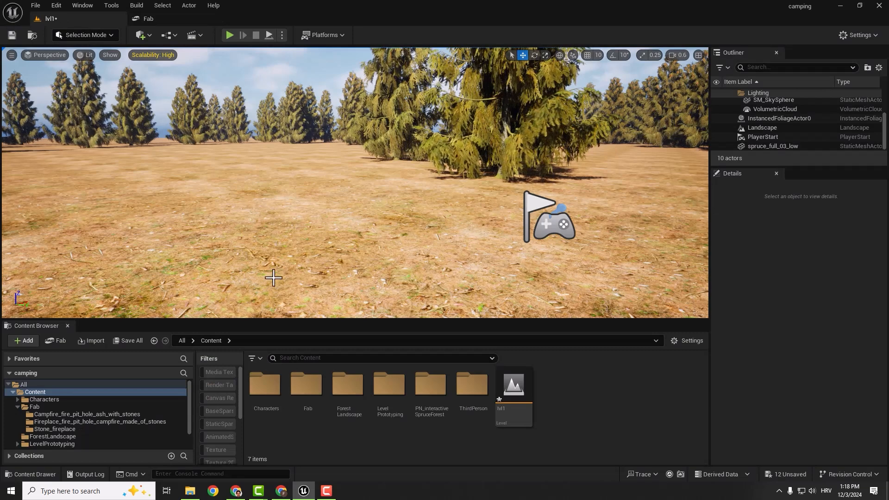
left_click(60, 429)
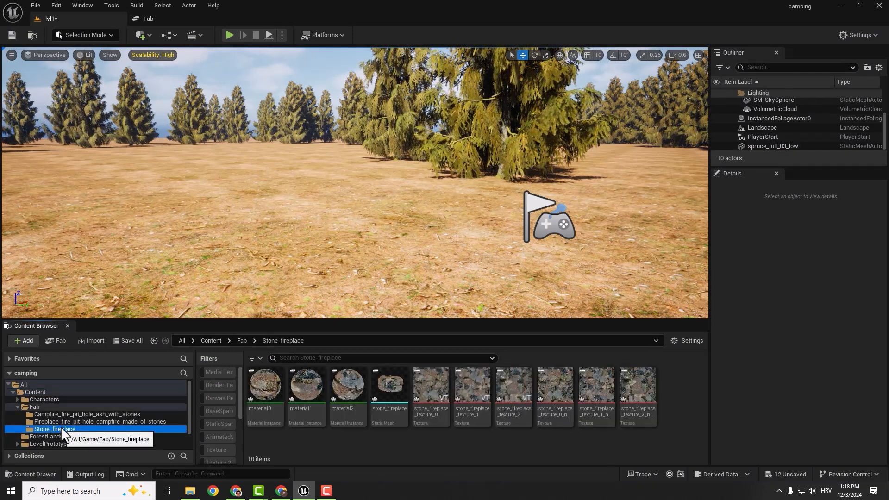
left_click(71, 414)
left_click(72, 423)
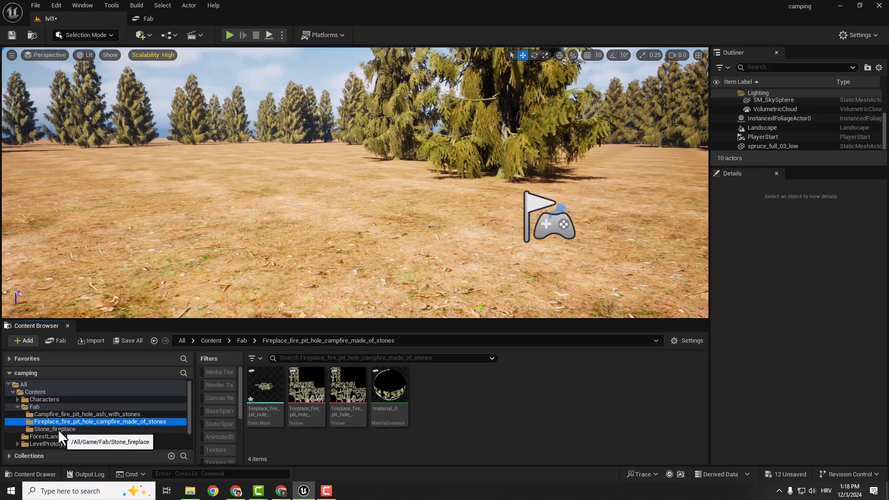
left_click(45, 430)
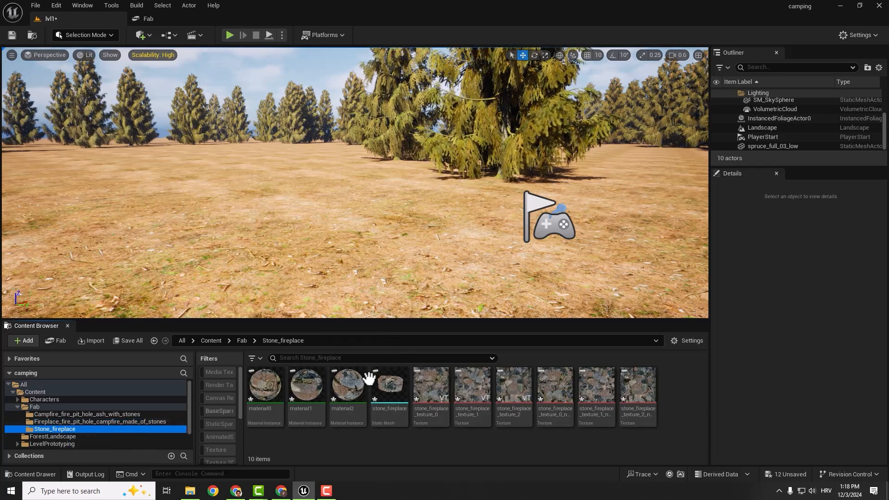
left_click_drag(389, 387, 287, 306)
- Rotate the stone fireplace from its upright orientation to lie flat and adjust its height to rest on the landscape
right_click_drag(326, 192, 347, 170)
key("e")
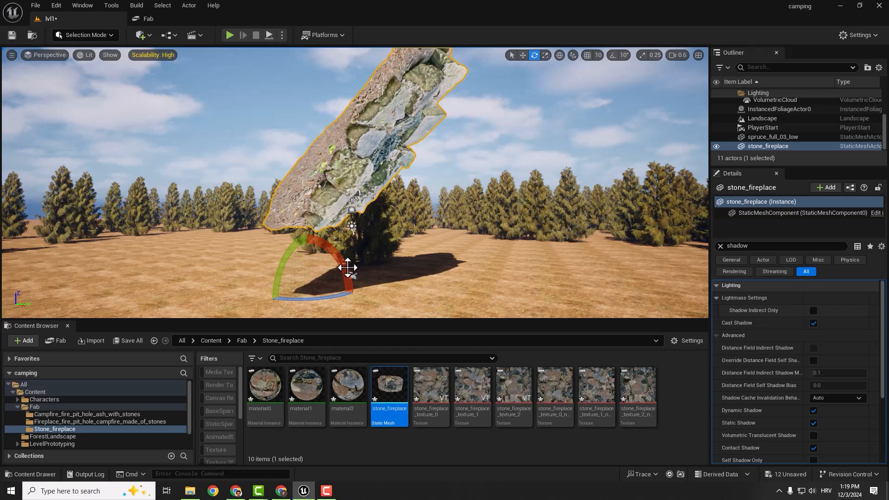
left_click_drag(346, 268, 261, 295)
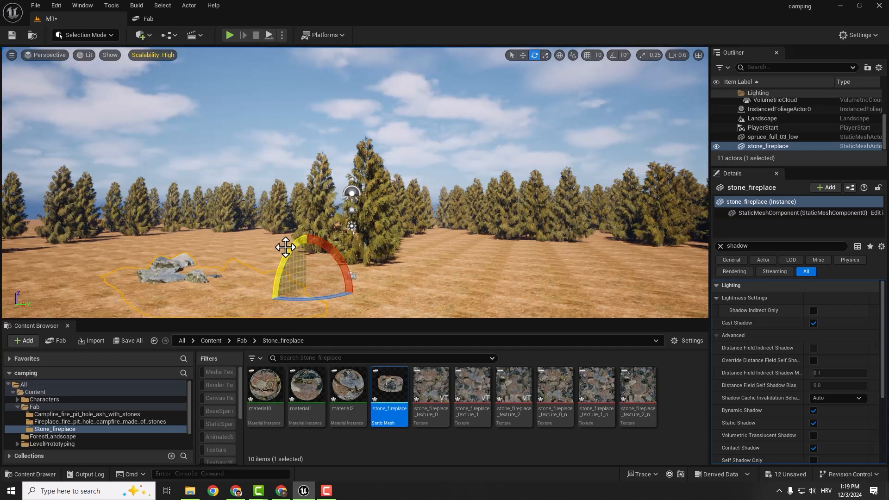
key("w")
left_click_drag(306, 250, 305, 210)
right_click_drag(305, 210, 298, 273)
- Fine-tune the stone fireplace's tilt so its stone ring sits level with the ground
key("e")
key("w")
key("e")
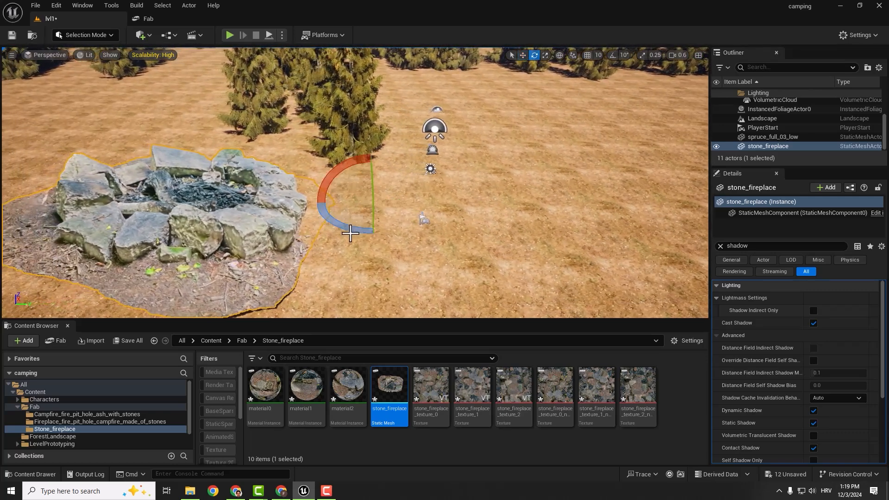
left_click_drag(328, 182, 334, 183)
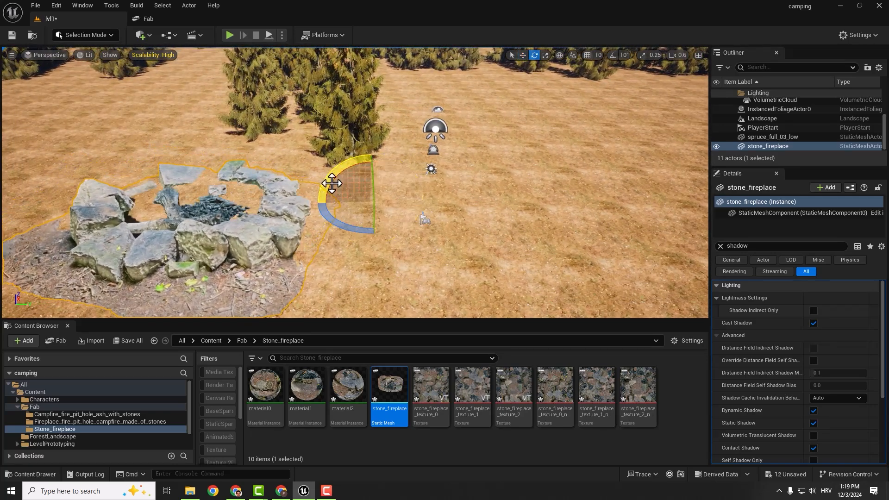
right_click_drag(334, 184, 340, 203)
- Scale the stone fireplace down to campfire size and lower it onto the ground beside PlayerStart
left_click_drag(419, 104, 422, 115)
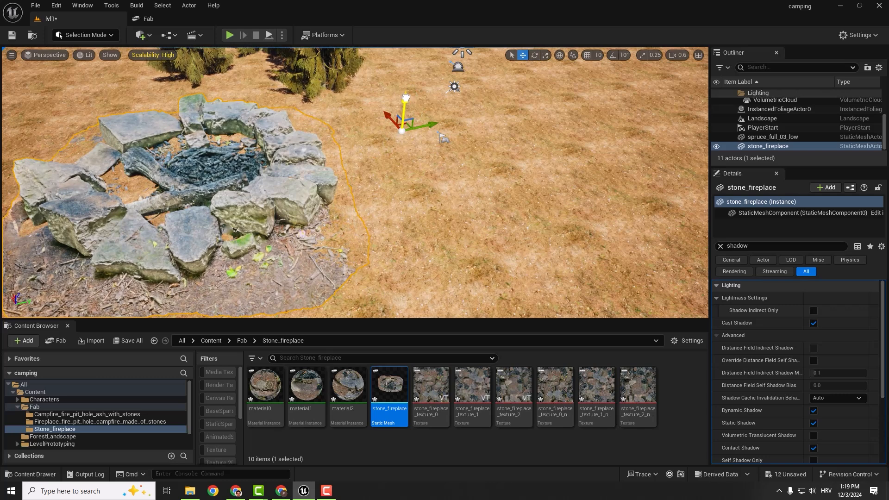
key("e")
left_click_drag(405, 89, 395, 145)
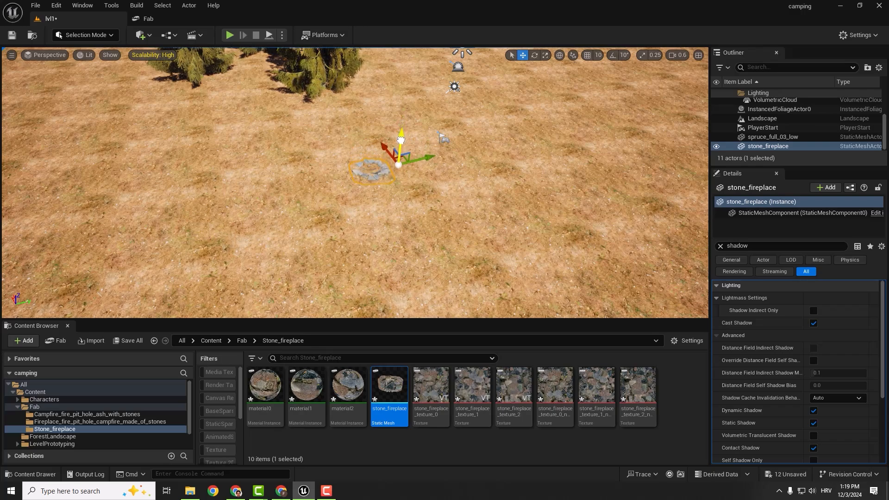
- Play-test the level to compare the fireplace with the character, and fine-tune the fireplace's height on the ground
left_click(230, 35)
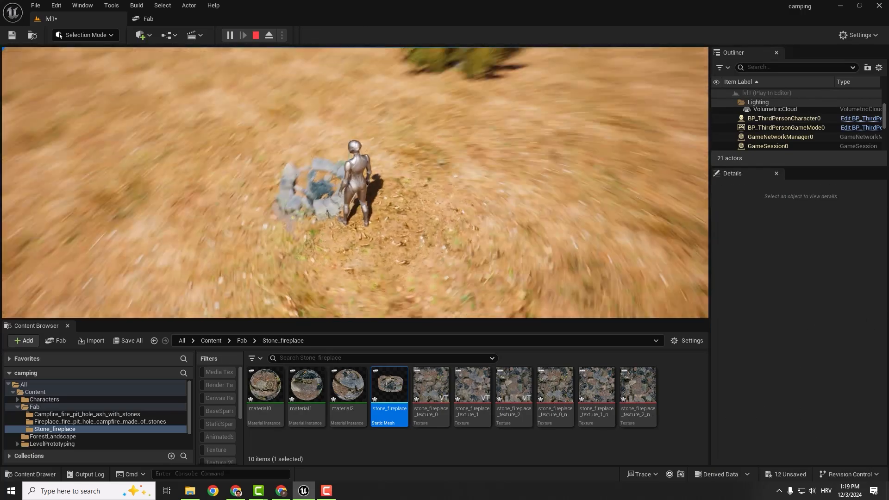
key("Escape")
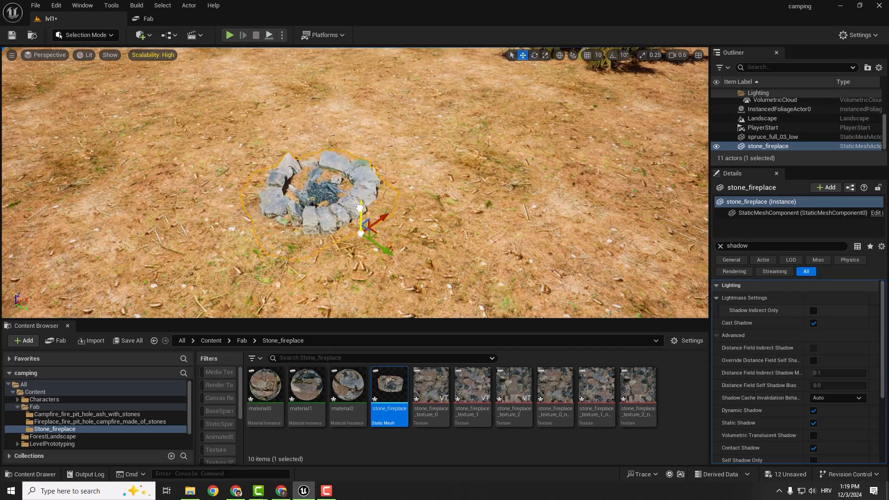
left_click_drag(358, 204, 370, 205)
key("e")
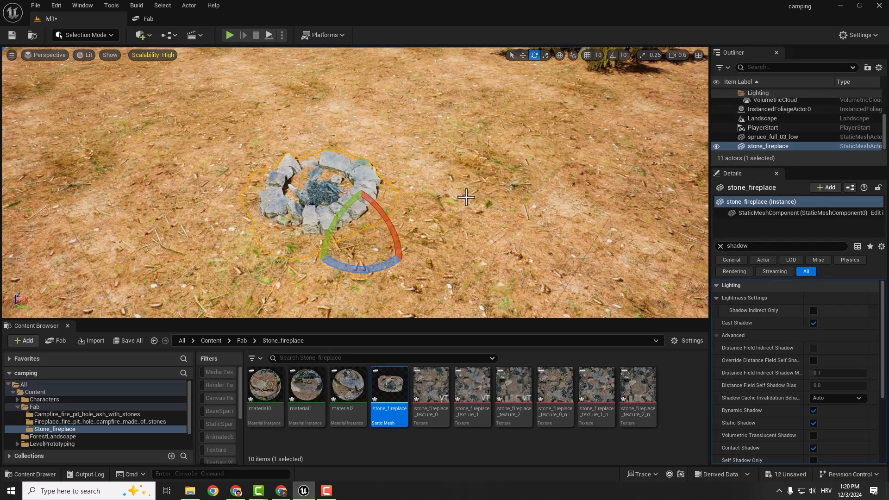
- Deselect the fireplace by selecting the landscape, and save the level together with all unsaved assets
left_click(457, 203)
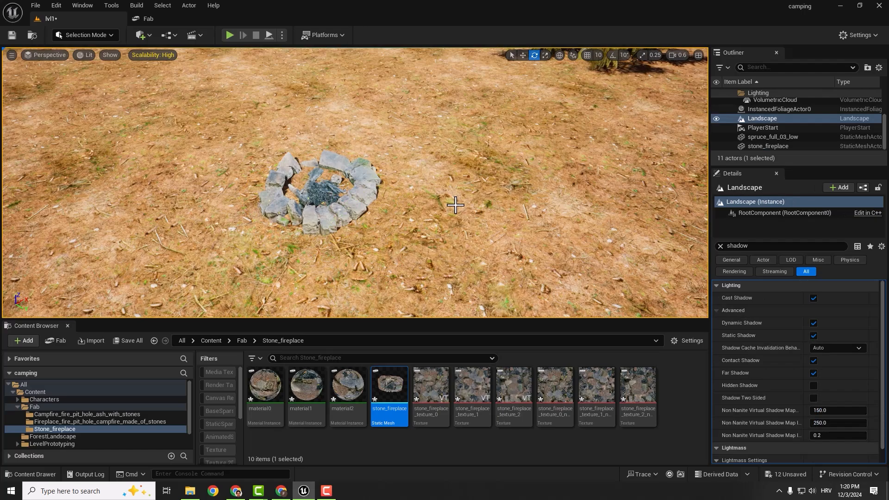
key("ctrl+shift+s")
right_click_drag(456, 206, 415, 227)
key("s")
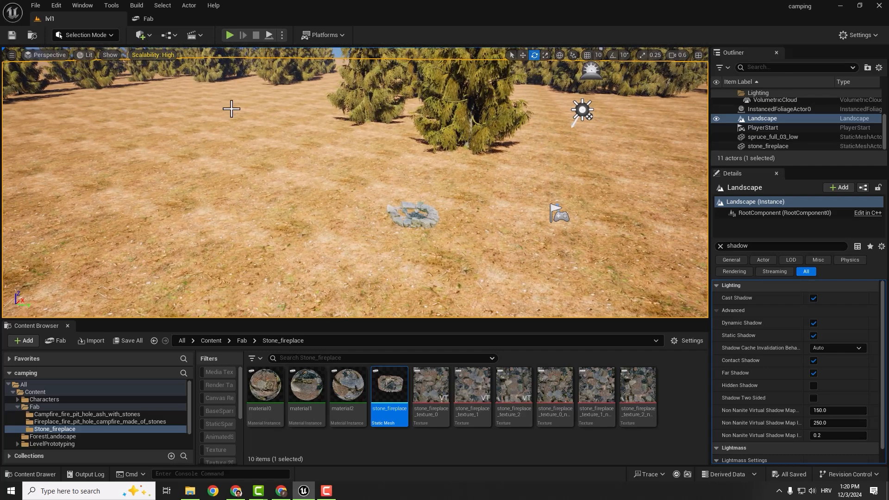
- Switch to Foliage mode and open the PN_interactiveSpruceForest/Meshes/full/low folder
left_click(76, 34)
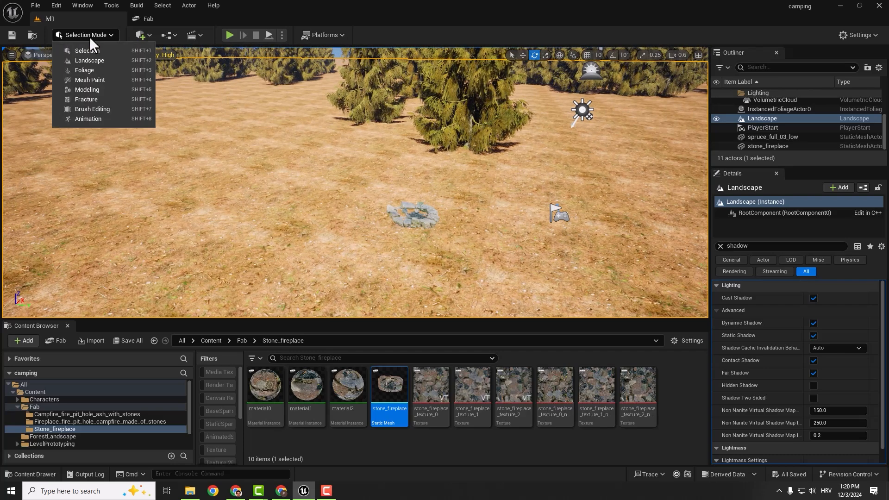
left_click(83, 69)
left_click(19, 405)
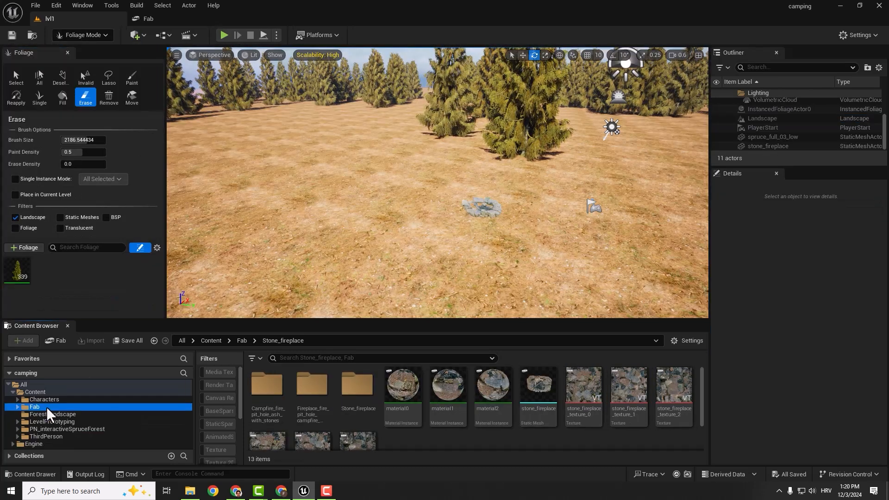
left_click(60, 428)
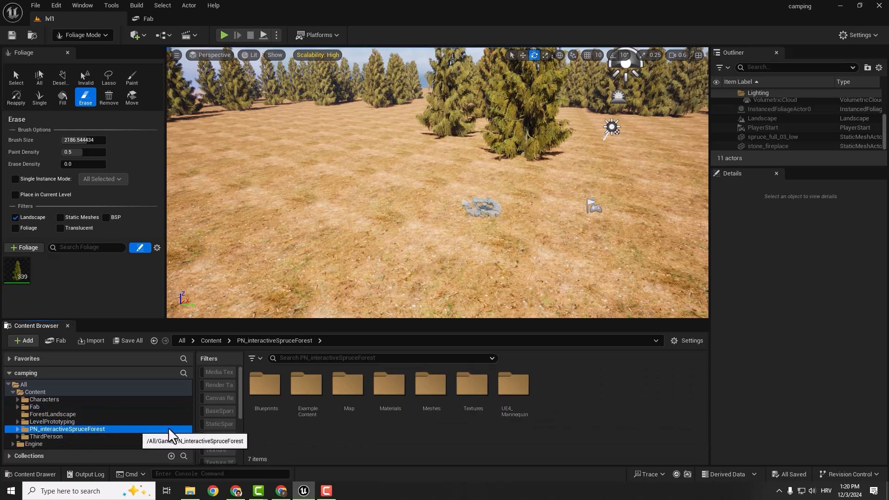
double_click(432, 394)
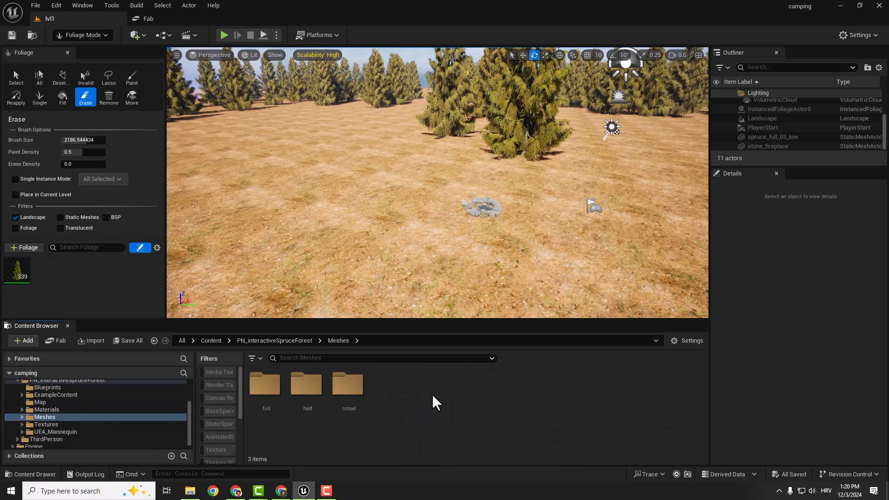
double_click(266, 385)
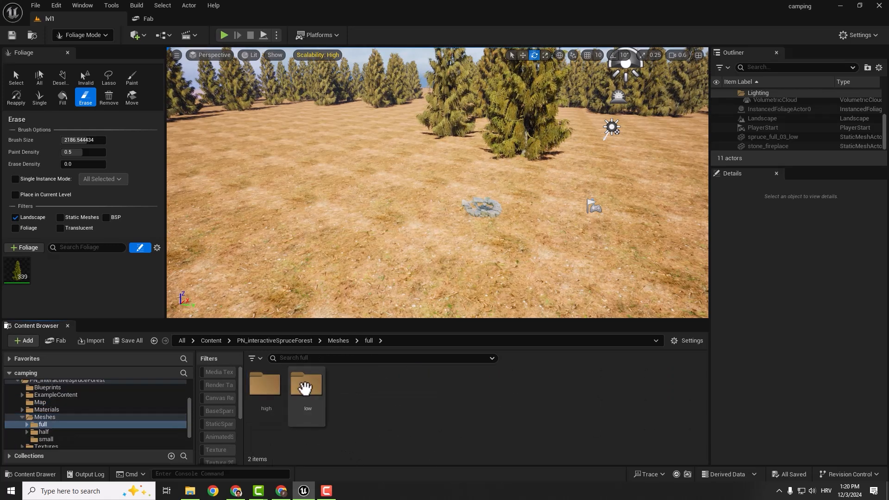
double_click(305, 388)
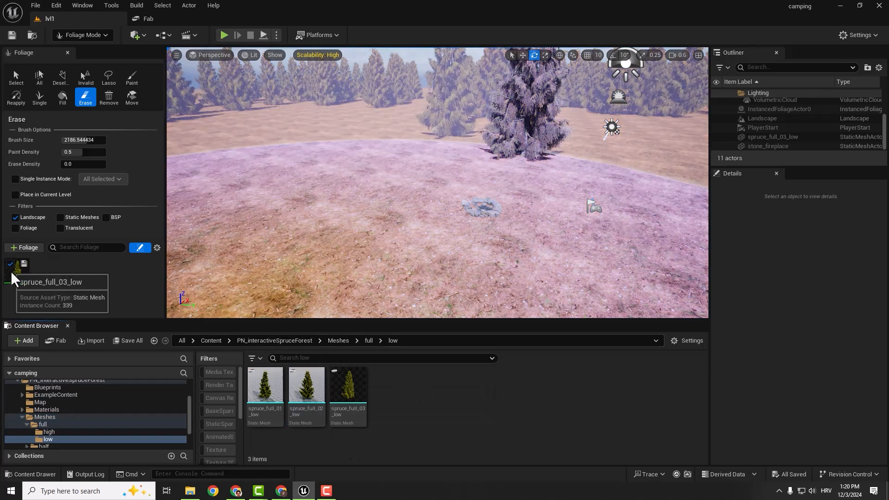
- Select the spruce_full_03_low foliage and paint more spruces around the edges of the clearing with the existing brush size
left_click(12, 274)
right_click_drag(367, 130, 320, 104)
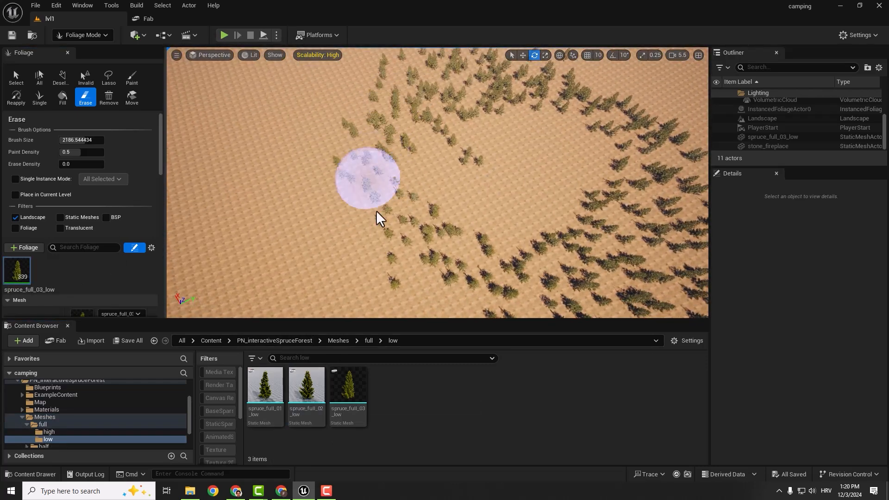
mouse_move(376, 211)
left_mouse_down()
mouse_move(625, 269)
mouse_move(371, 85)
mouse_move(612, 155)
mouse_move(501, 113)
mouse_move(508, 258)
left_mouse_up()
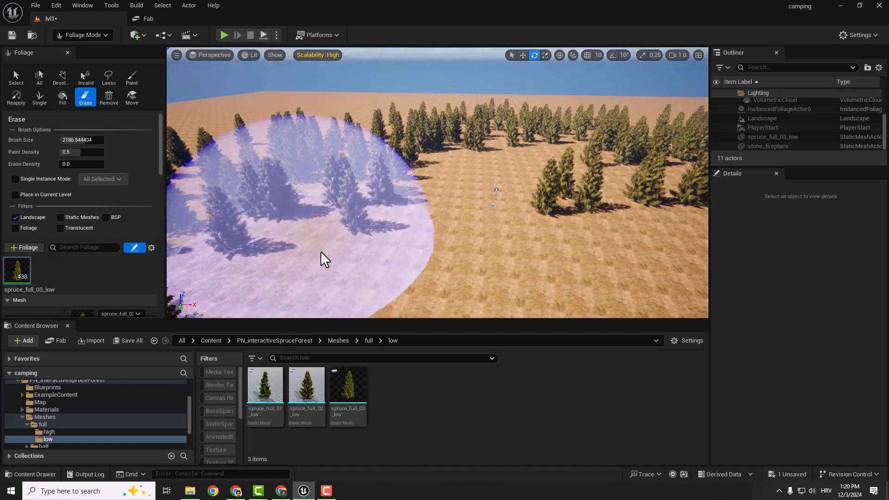
mouse_move(320, 251)
left_mouse_down()
mouse_move(411, 171)
mouse_move(529, 153)
mouse_move(626, 171)
mouse_move(625, 206)
left_mouse_up()
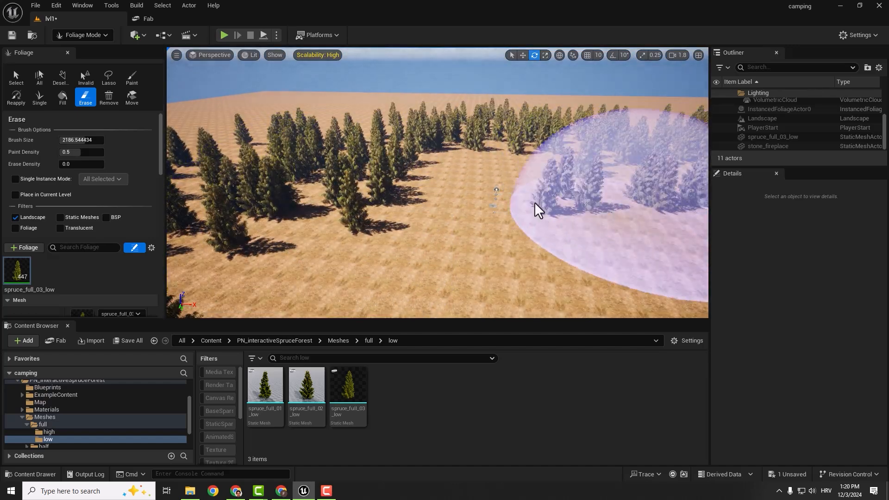
mouse_move(518, 210)
right_mouse_down()
mouse_move(570, 240)
mouse_move(620, 241)
mouse_move(662, 222)
right_mouse_up()
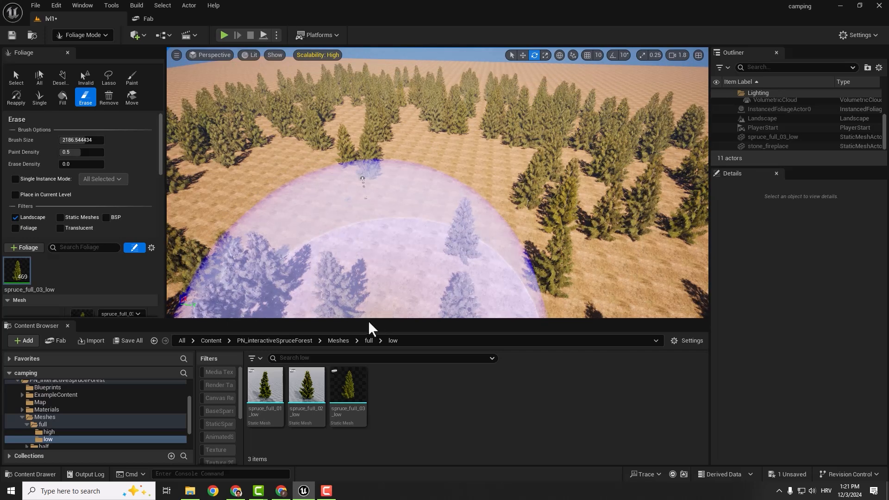
- Add the spruce_half_04_low mesh from the Meshes/half/low folder as a second foliage type and select it
left_click(339, 342)
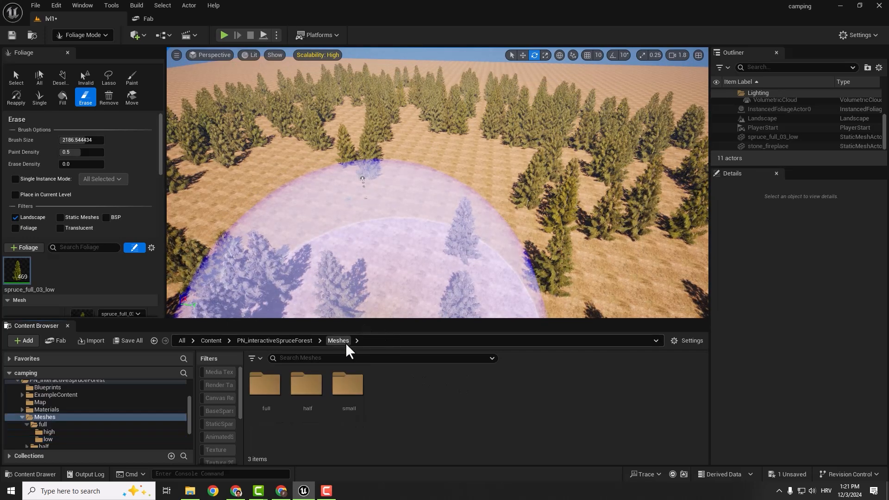
double_click(264, 384)
key("alt+Left")
double_click(308, 385)
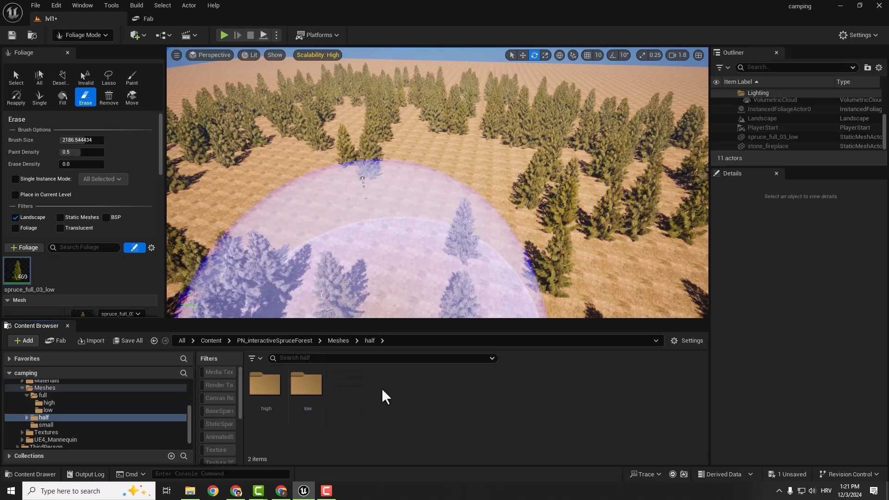
double_click(323, 395)
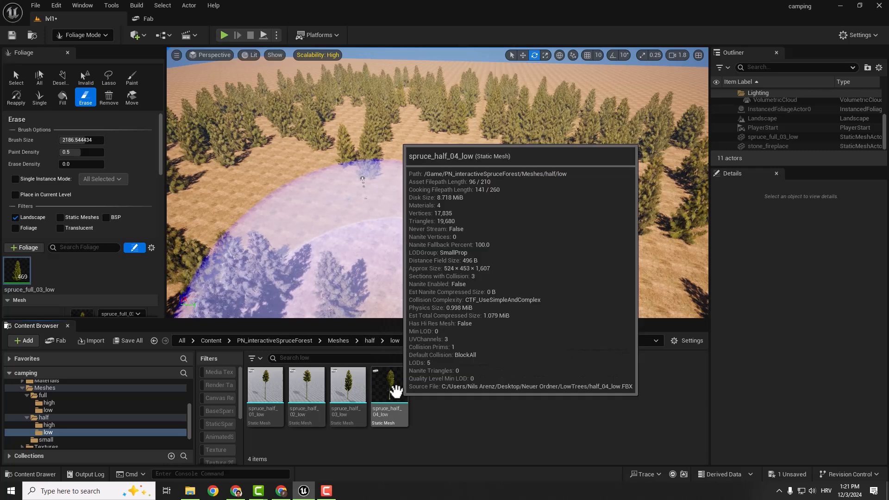
left_click_drag(390, 388, 60, 274)
left_click(47, 276)
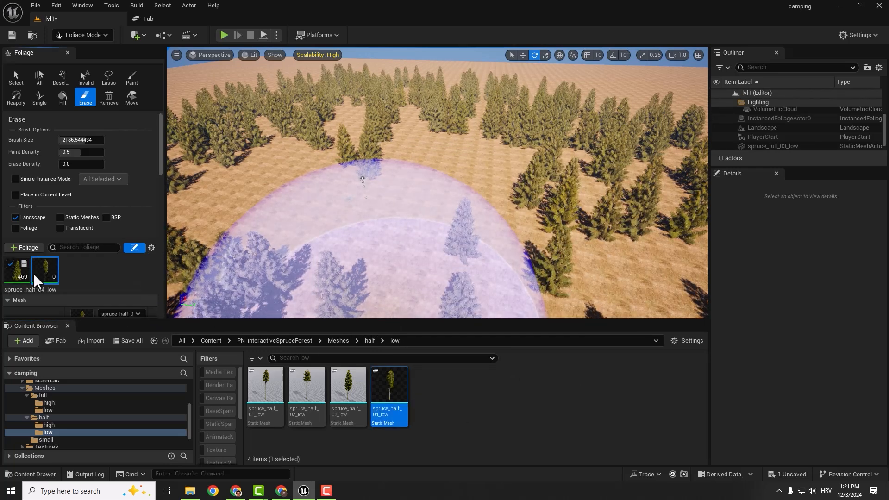
- Deactivate the spruce_full_03_low foliage, keep spruce_half_04_low selected, and undo a trial paint stroke made with it
left_click(10, 263)
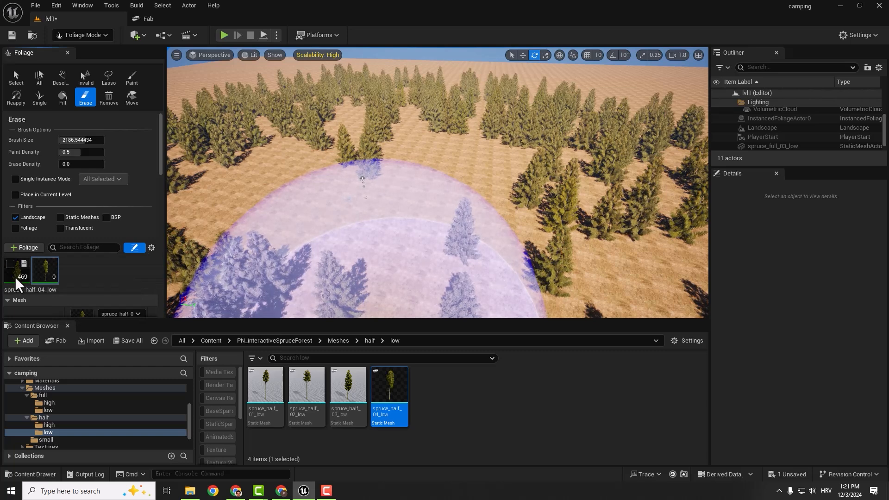
left_click(16, 276)
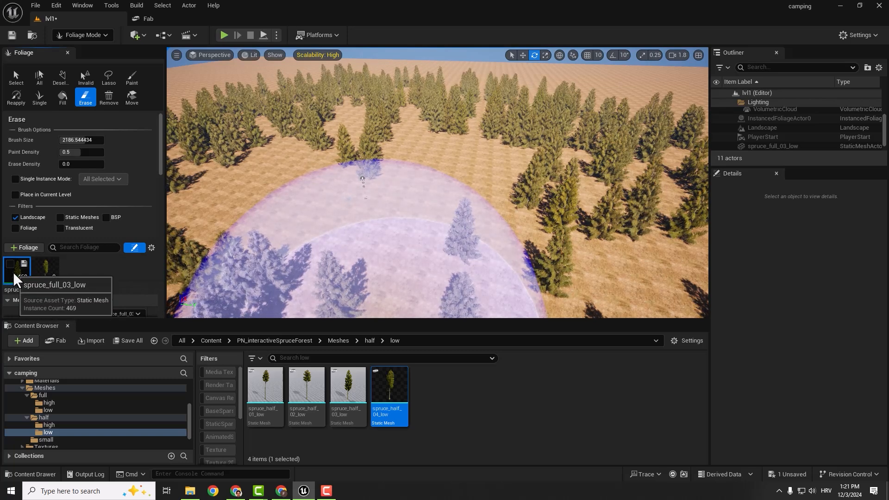
left_click(48, 272)
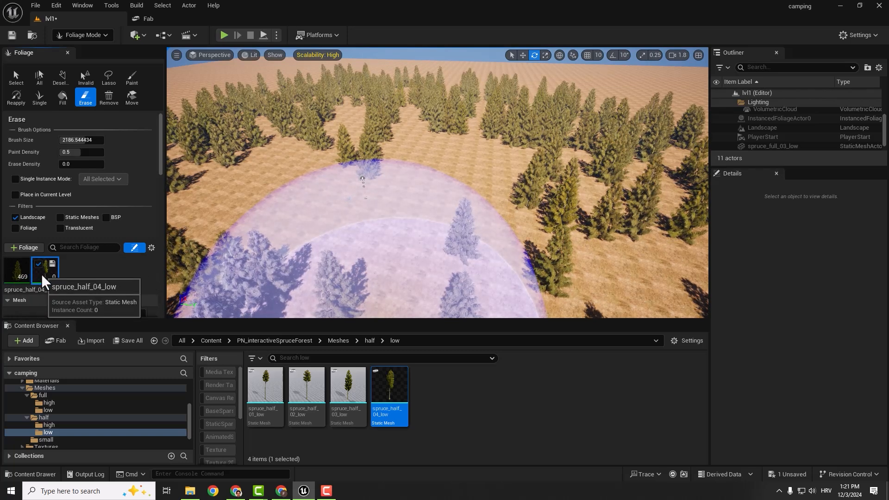
left_click_drag(303, 143, 454, 126)
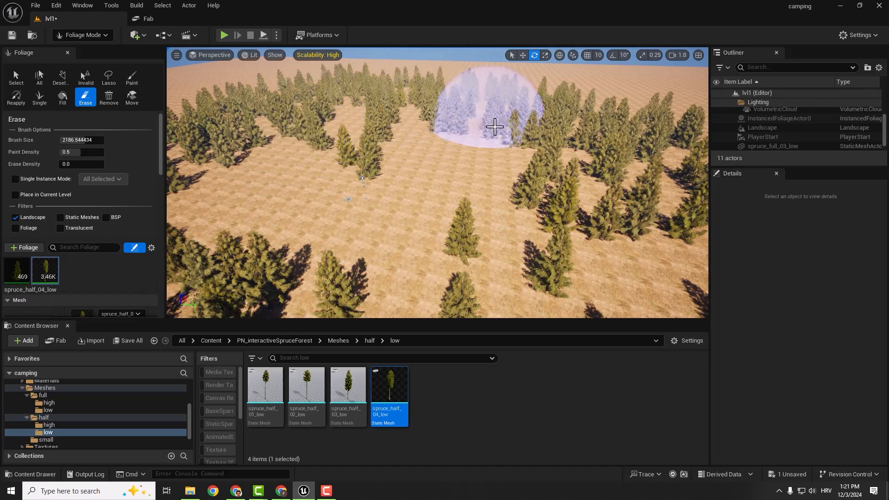
key("ctrl+z")
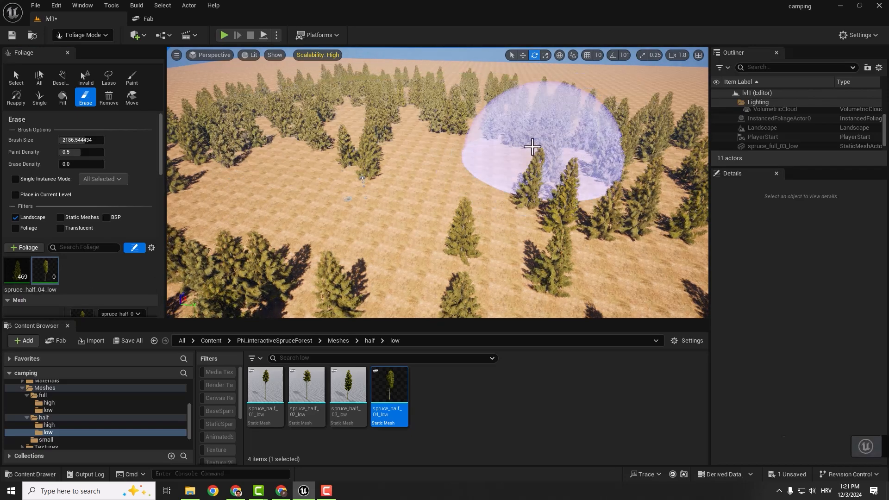
- Enable Nanite on the spruce_half_04_low mesh and set its foliage painting density to 3
right_click(392, 383)
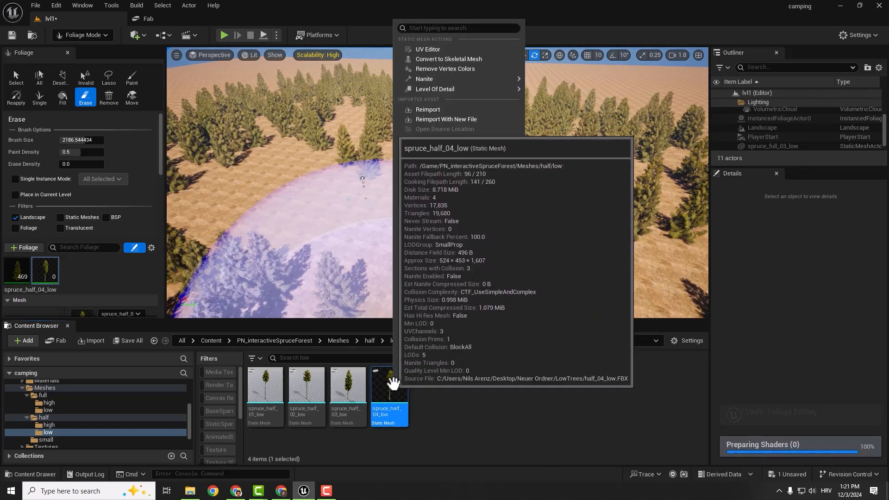
mouse_move(460, 79)
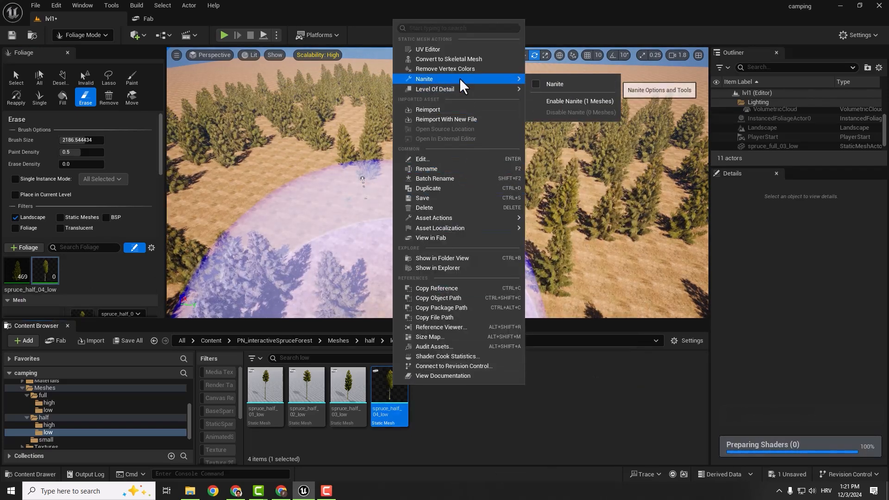
left_click(564, 100)
scroll(85, 209, "down", 5)
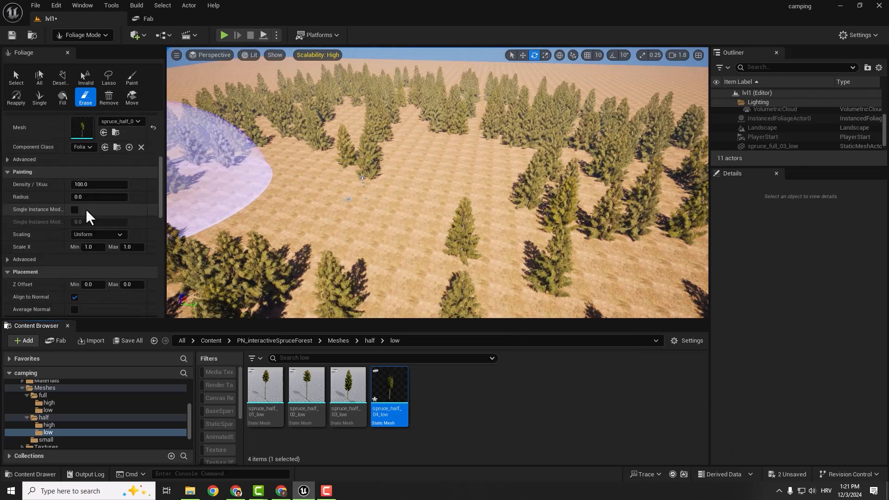
left_click(99, 184)
type("3")
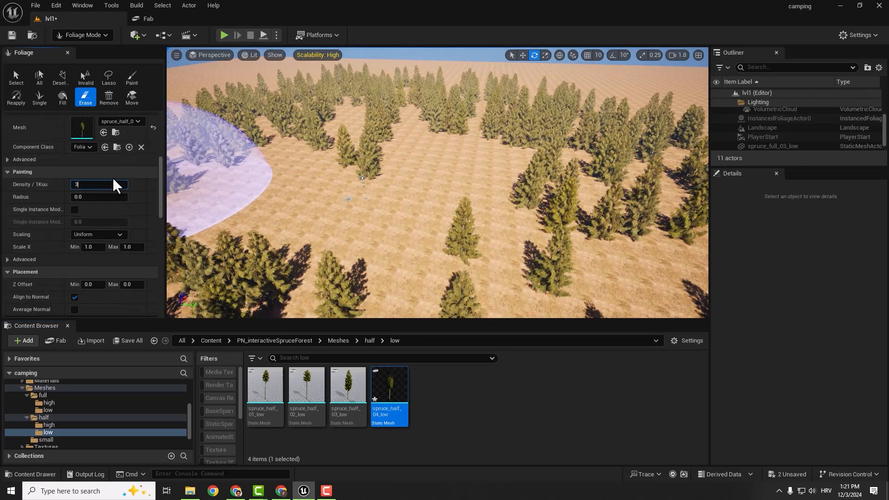
key("Return")
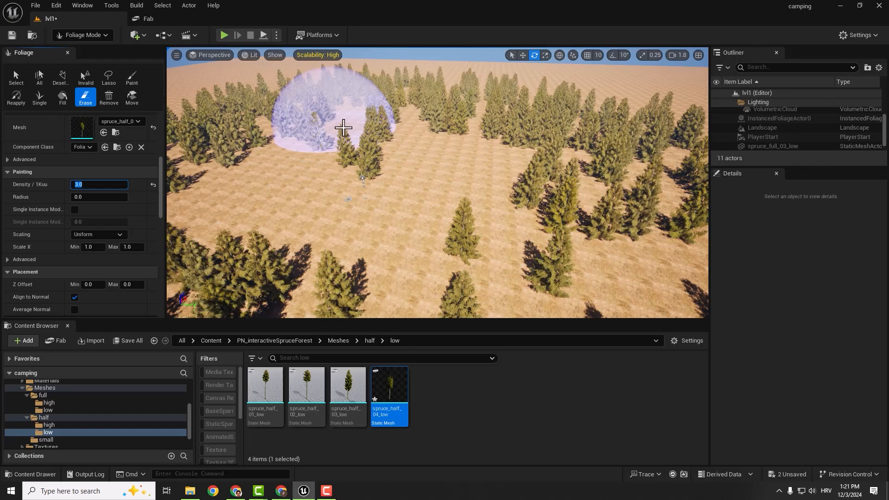
- Paint spruce_half_04_low trees through the forest around the clearing, undoing a misplaced stroke and keeping the fireplace area open
mouse_move(399, 122)
right_mouse_down()
mouse_move(438, 124)
mouse_move(484, 157)
mouse_move(493, 186)
right_mouse_up()
mouse_move(428, 143)
right_mouse_down()
mouse_move(401, 205)
mouse_move(419, 204)
right_mouse_up()
key("w")
right_click_drag(526, 183, 512, 116)
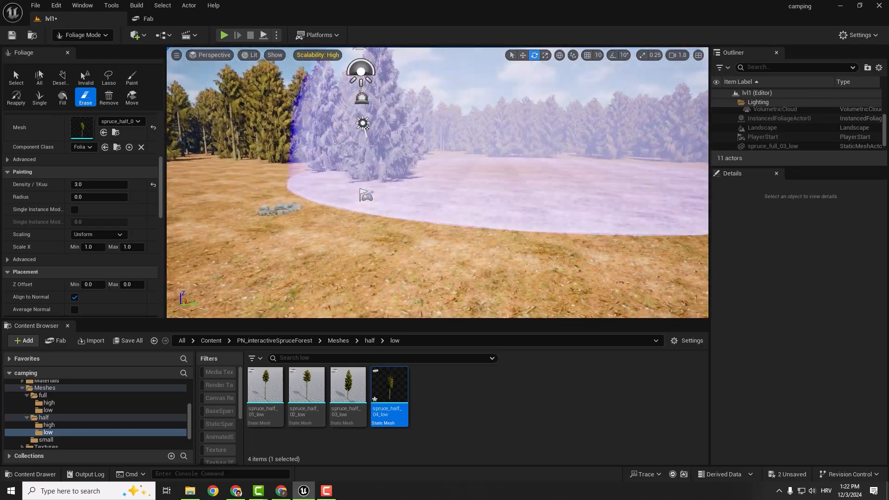
mouse_move(515, 163)
right_mouse_down()
mouse_move(447, 163)
mouse_move(457, 178)
right_mouse_up()
key("s")
key("ctrl+z")
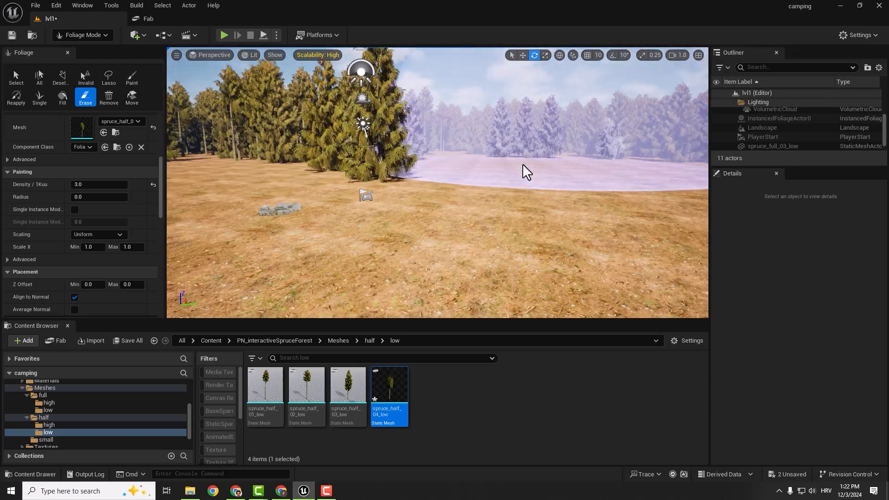
right_click_drag(527, 165, 449, 156)
key("w")
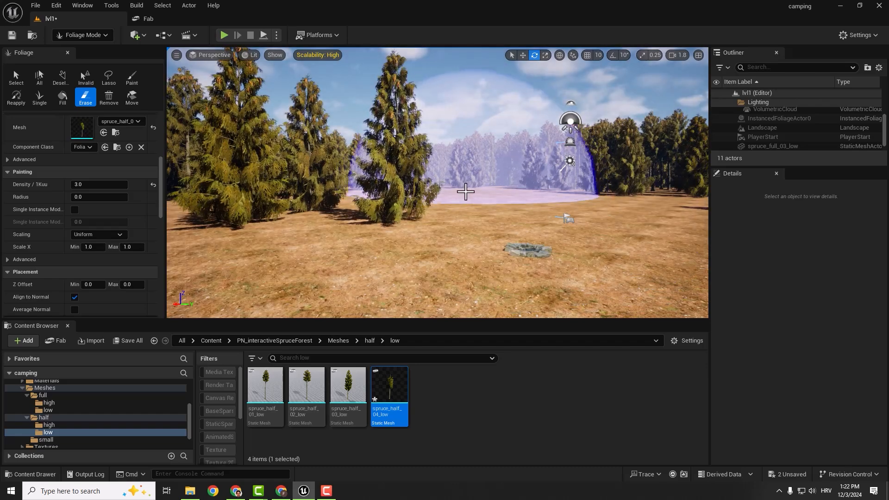
key("s")
right_click_drag(465, 191, 555, 213)
- Add spruce_small_07 from the Meshes/small folder as a third foliage type and set its painting density to 2
left_click(336, 341)
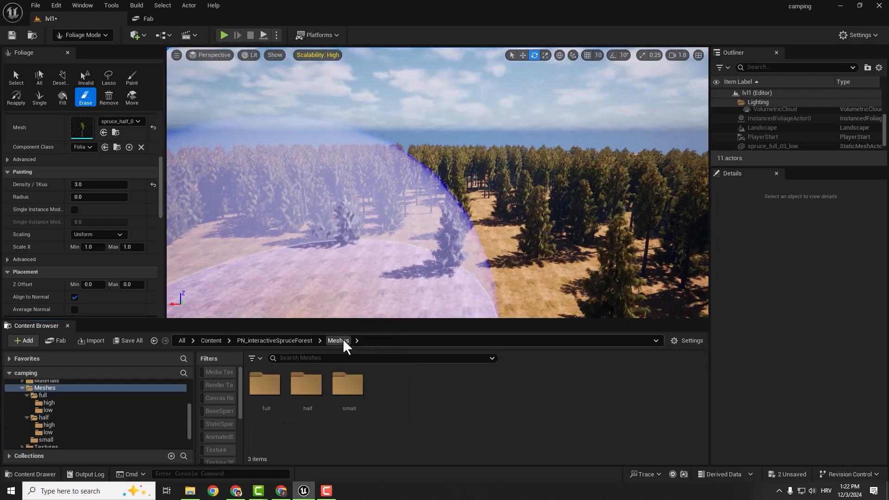
double_click(345, 389)
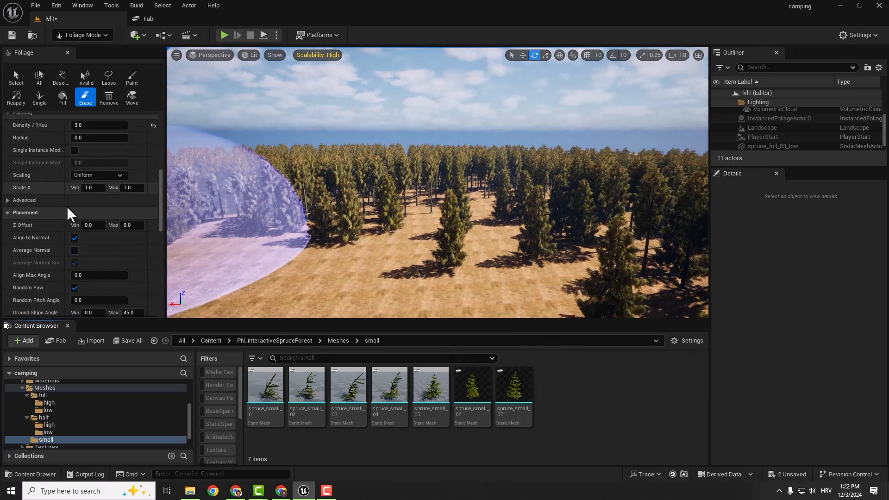
scroll(70, 211, "up", 4)
scroll(104, 195, "up", 3)
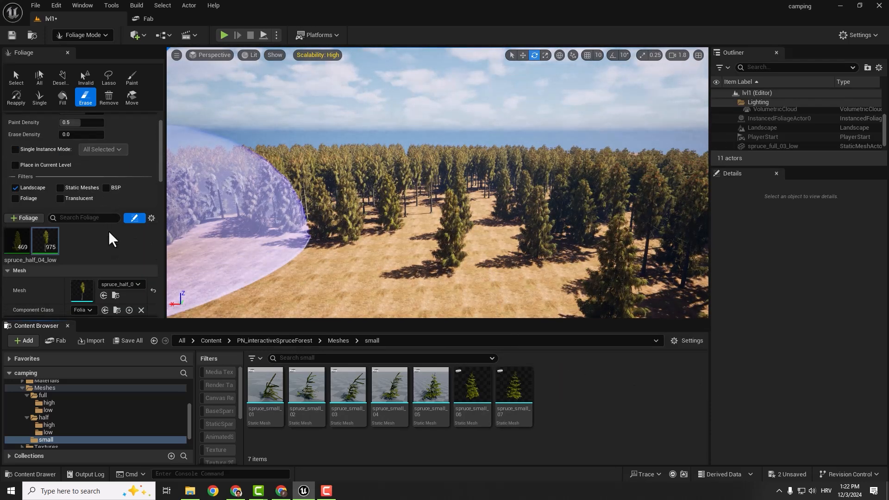
left_click_drag(512, 385, 113, 249)
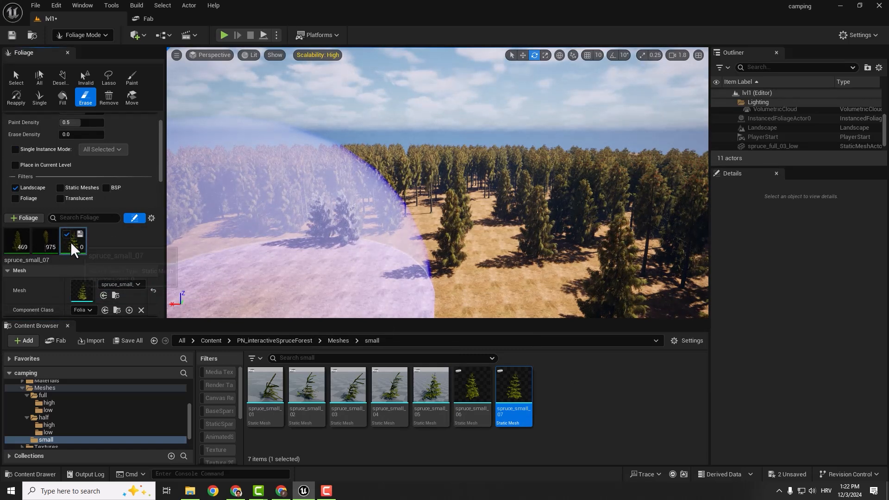
scroll(98, 285, "down", 7)
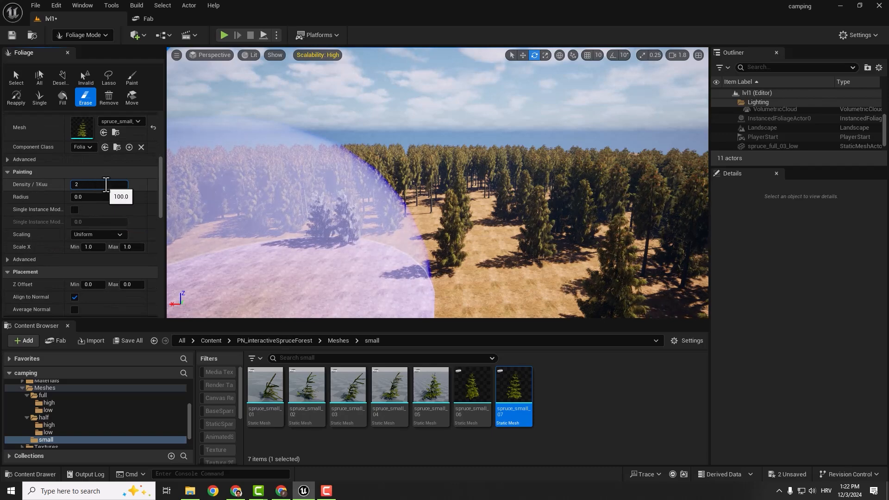
key("Return")
- Paint spruce_small_07 trees along the forest edge and enable Nanite on that mesh
mouse_move(500, 218)
left_mouse_down()
mouse_move(412, 220)
mouse_move(476, 214)
mouse_move(402, 200)
left_mouse_up()
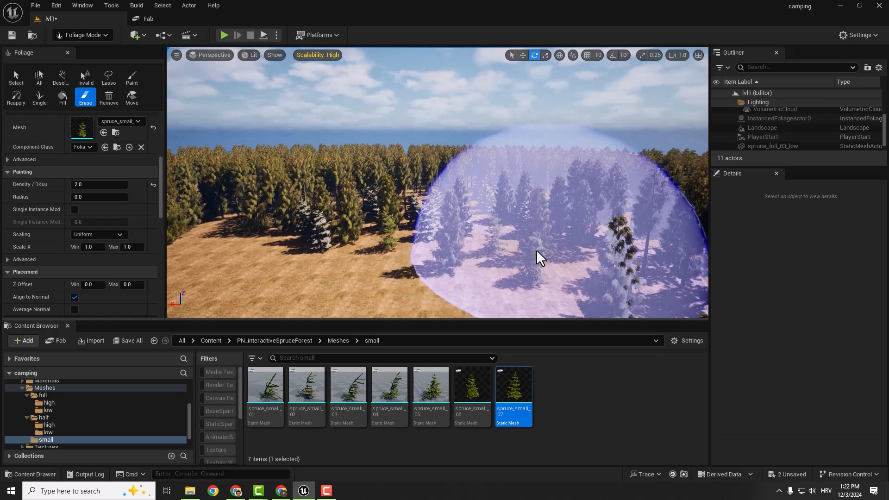
mouse_move(471, 240)
right_mouse_down()
mouse_move(380, 242)
mouse_move(474, 246)
mouse_move(482, 312)
right_mouse_up()
key("w")
right_click(516, 384)
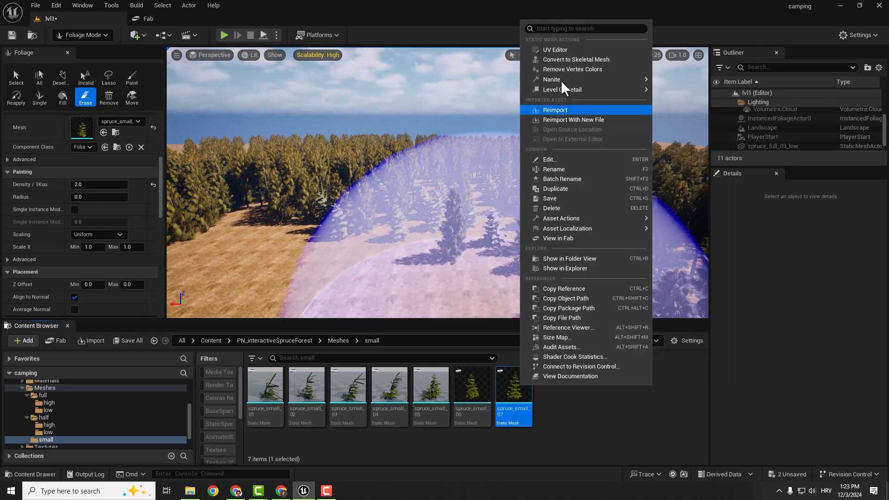
mouse_move(607, 83)
left_click(699, 103)
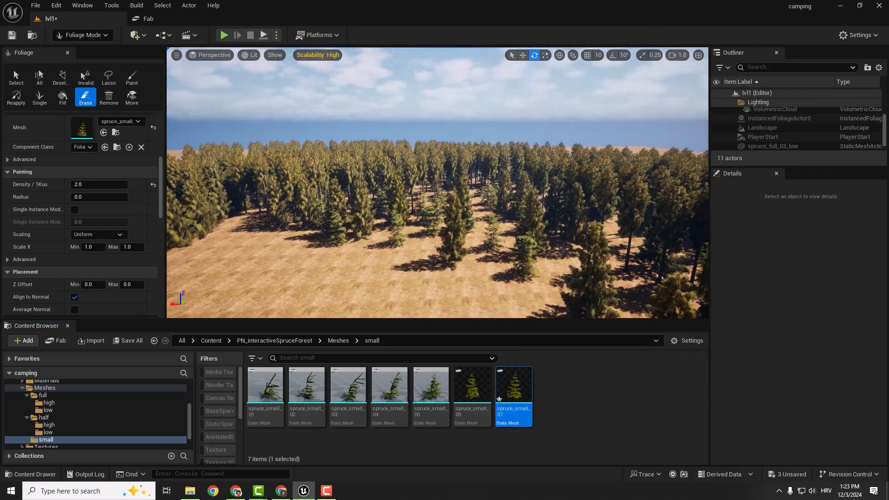
- Paint more spruce_small_07 trees around the rest of the clearing and save the level
key("s")
right_click_drag(540, 116, 542, 168)
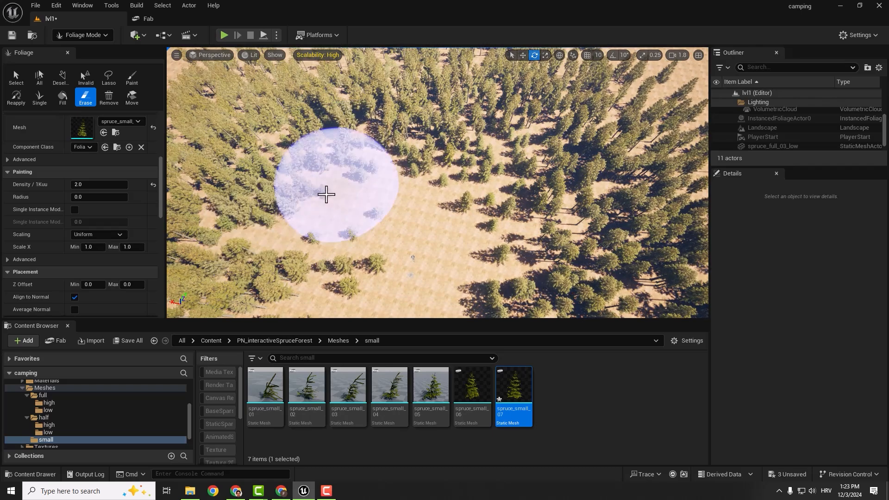
mouse_move(555, 178)
right_mouse_down()
mouse_move(557, 227)
mouse_move(542, 241)
mouse_move(544, 232)
right_mouse_up()
key("s")
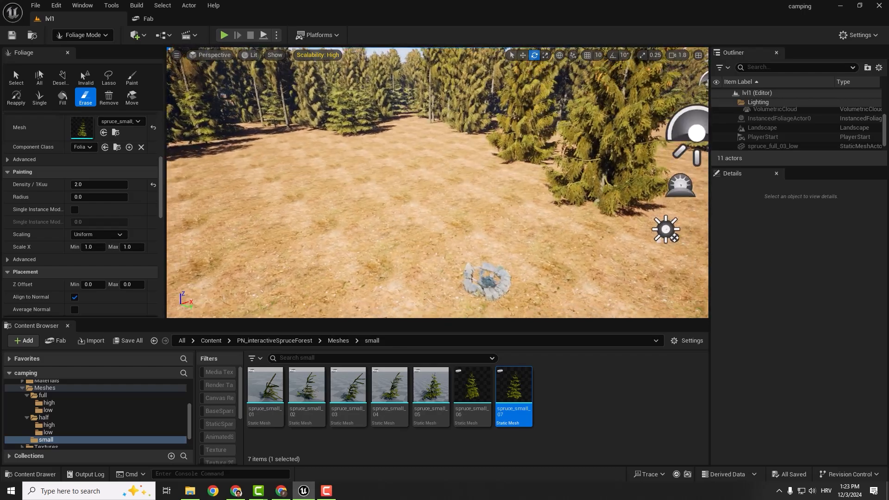
mouse_move(438, 183)
right_mouse_down()
mouse_move(447, 162)
mouse_move(514, 155)
mouse_move(519, 184)
mouse_move(379, 192)
right_mouse_up()
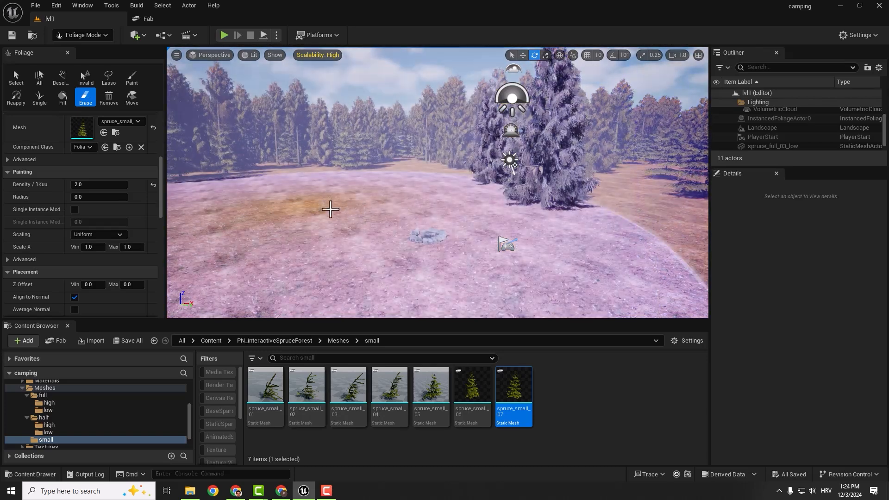
- Switch to Fab and search for camping assets
left_click(169, 19)
left_click(25, 37)
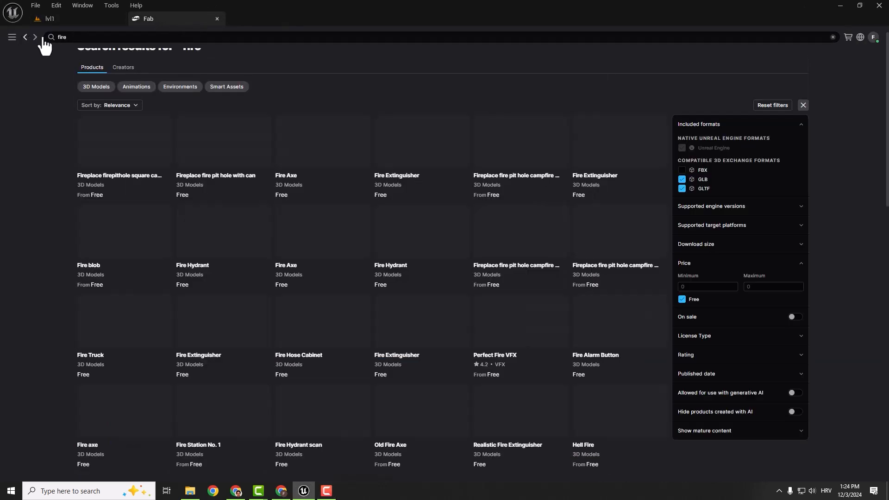
left_click(83, 37)
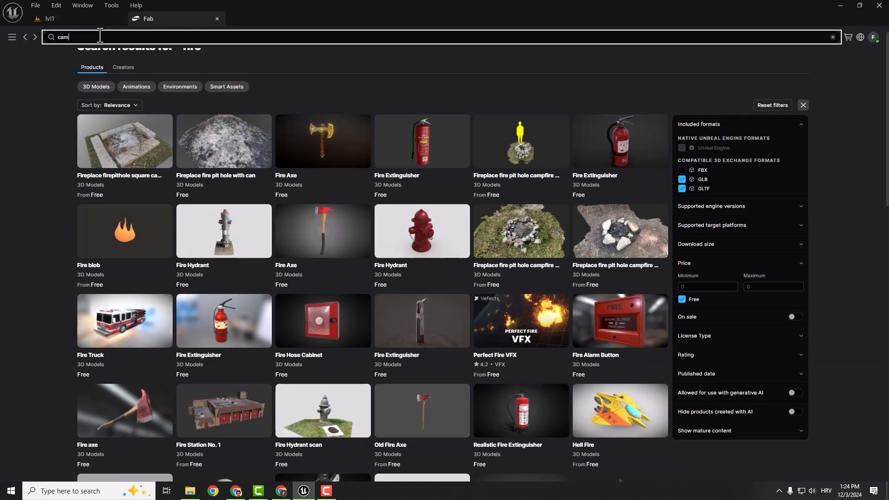
type("camping")
key("Return")
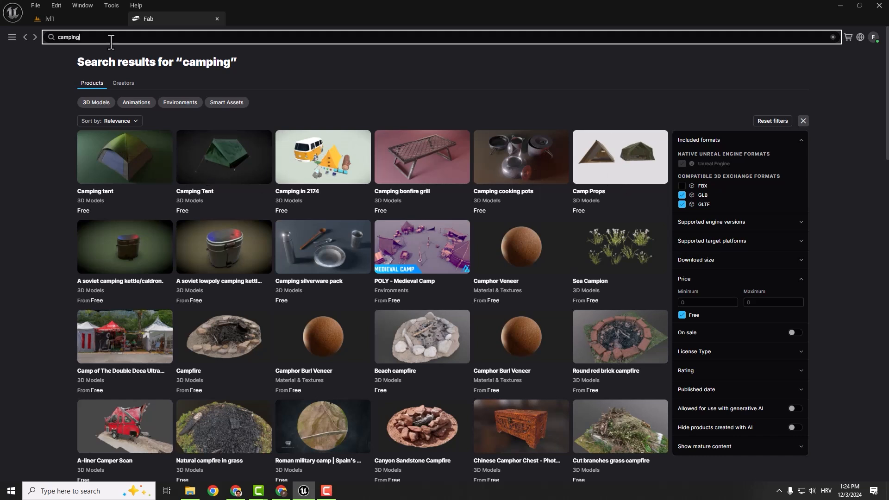
- Search Fab for survival assets and open the Survival Props product page
type("survival")
key("Return")
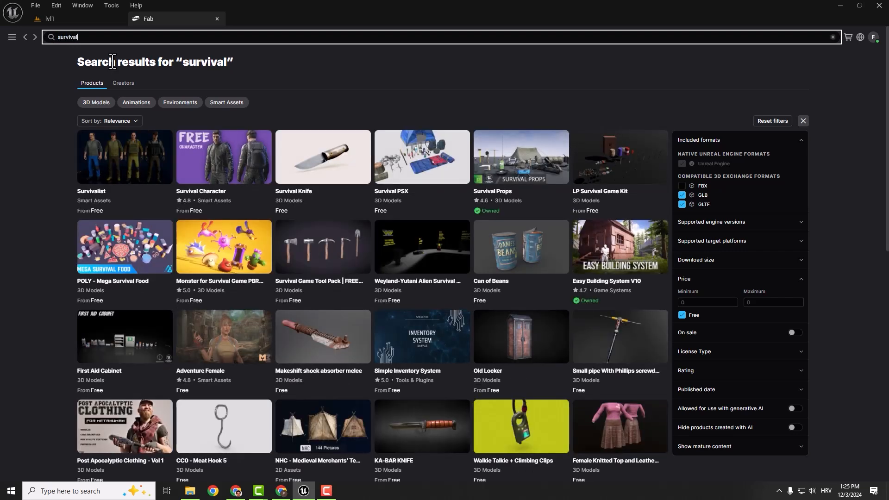
left_click(521, 167)
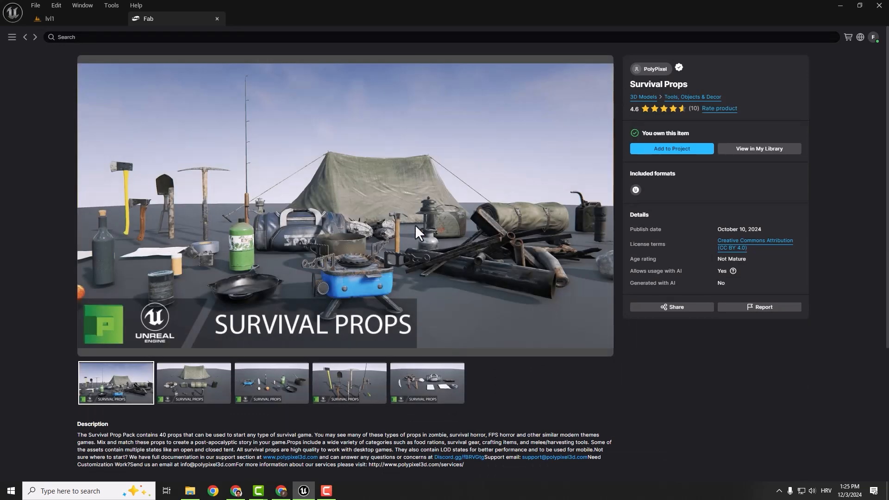
- Add the Survival Props pack to the project using version 5.2
left_click(678, 149)
left_click(515, 265)
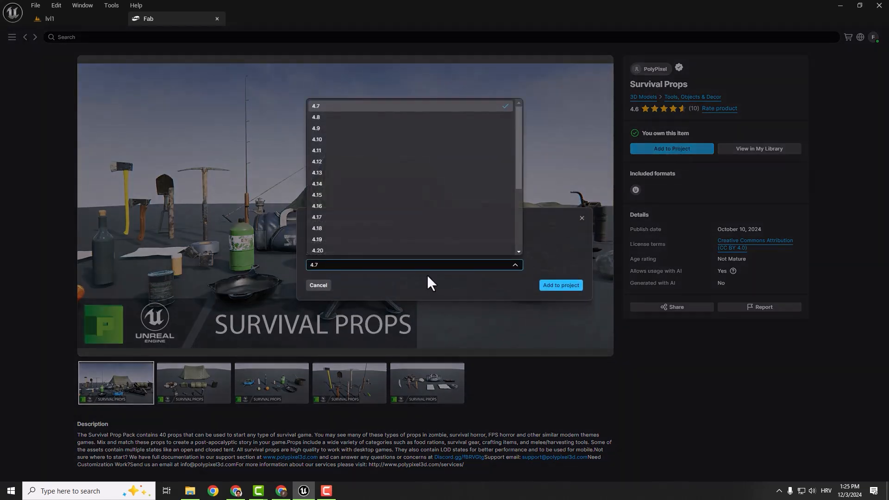
left_click(407, 248)
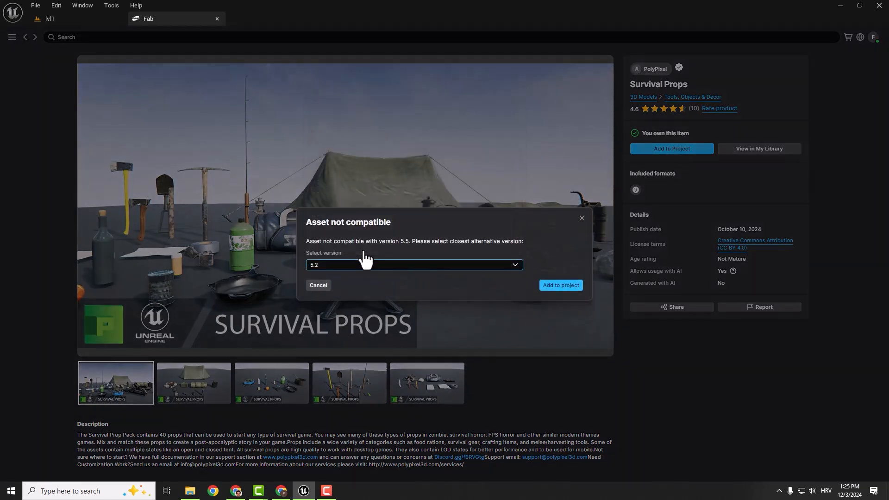
left_click(542, 284)
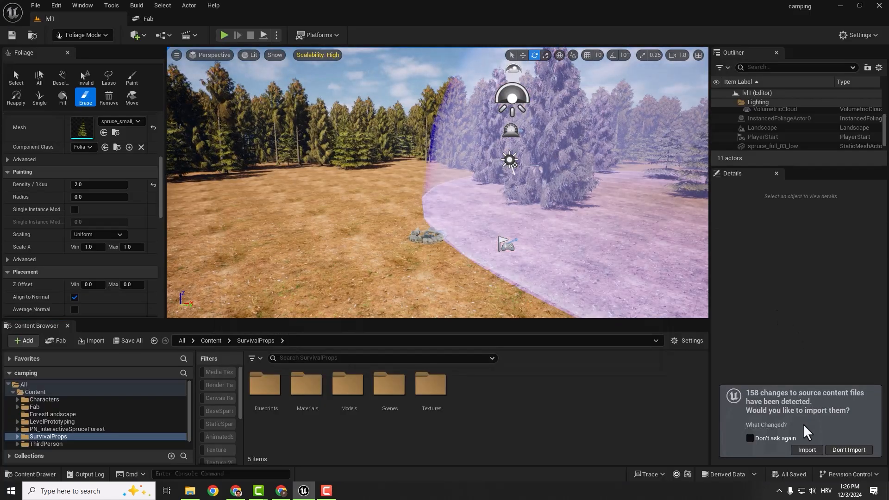
- Import the detected source content changes for the Survival Props pack and save all assets
left_click(807, 451)
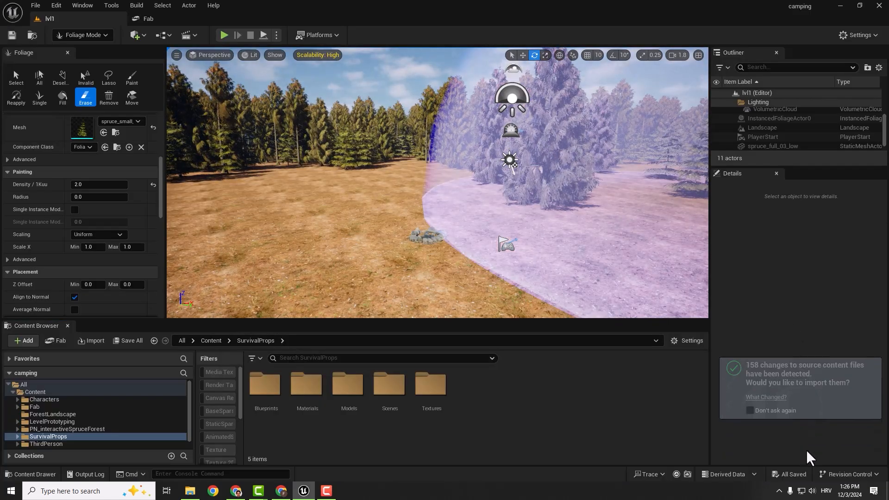
left_click(533, 229)
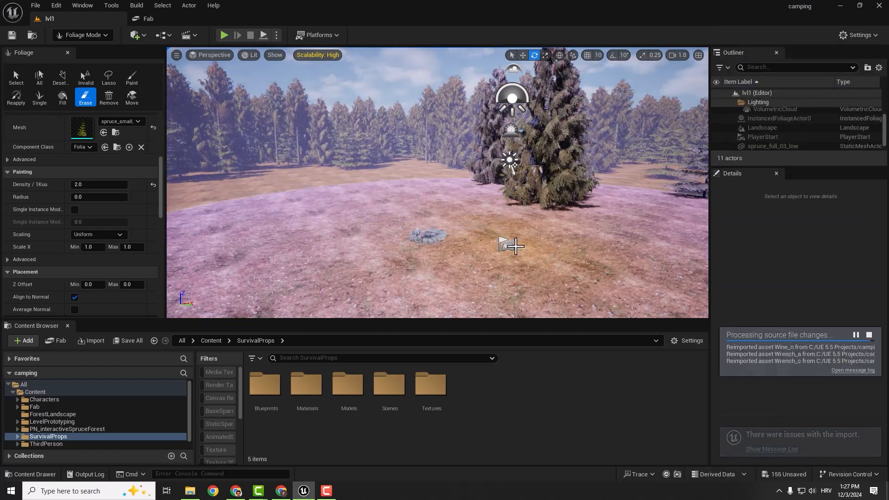
key("ctrl+shift+s")
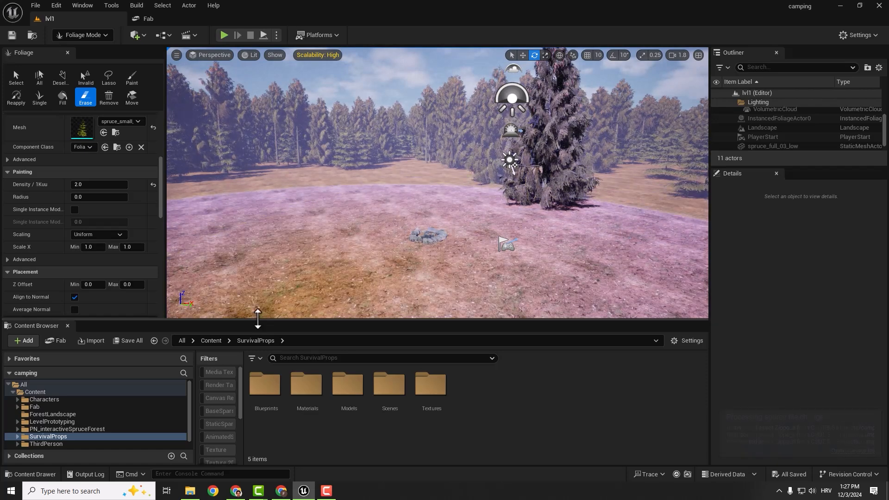
- Switch from Foliage mode to Selection mode and open the Models folder of the SurvivalProps pack
left_click(40, 438)
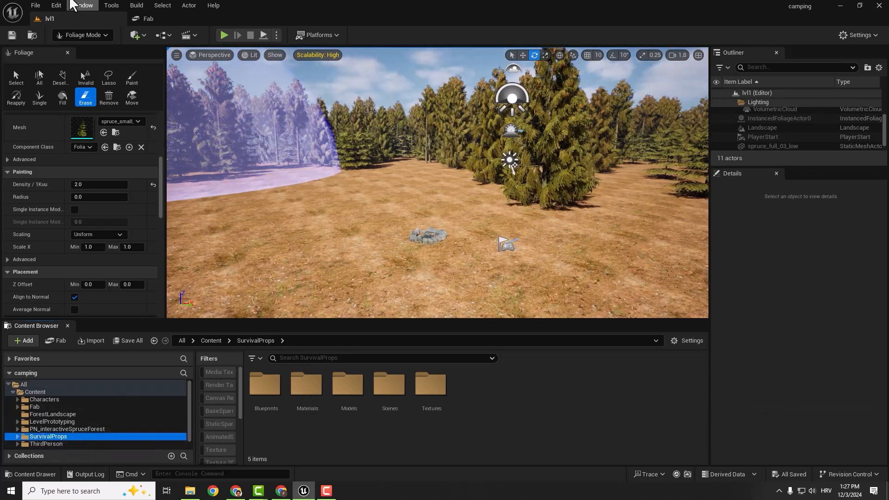
left_click(85, 35)
left_click(107, 51)
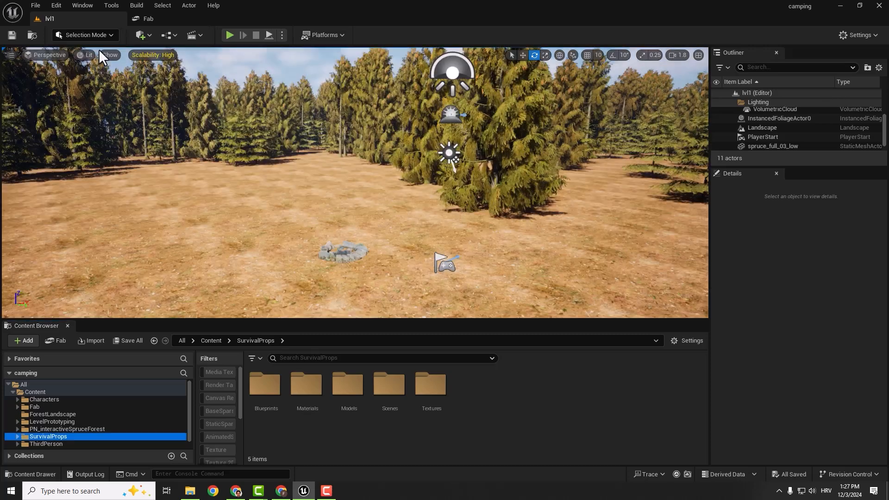
left_click_drag(377, 192, 394, 176)
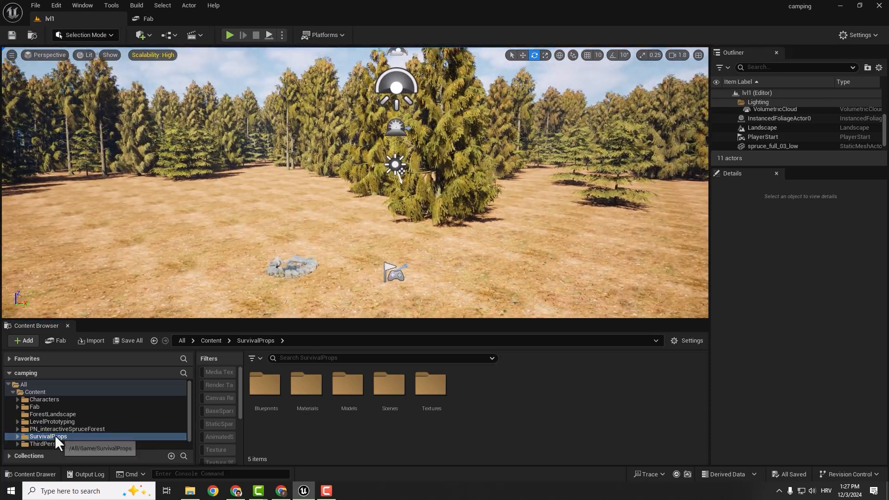
double_click(345, 387)
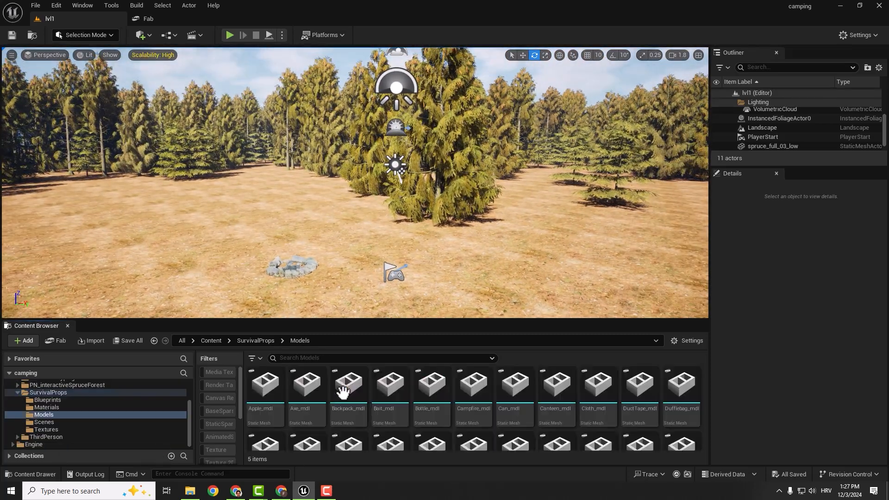
- Place the TentOpen_mdl tent on the ground near the stone fireplace and adjust its position and rotation
scroll(532, 392, "down", 1)
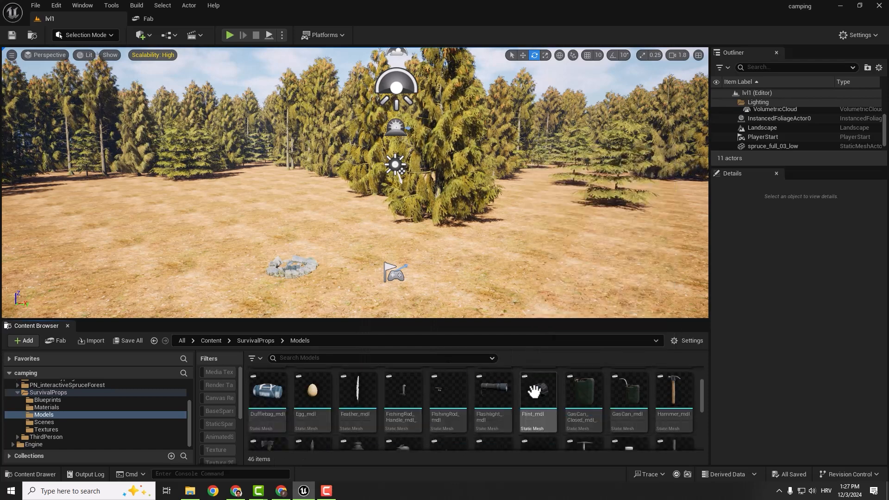
scroll(579, 391, "down", 2)
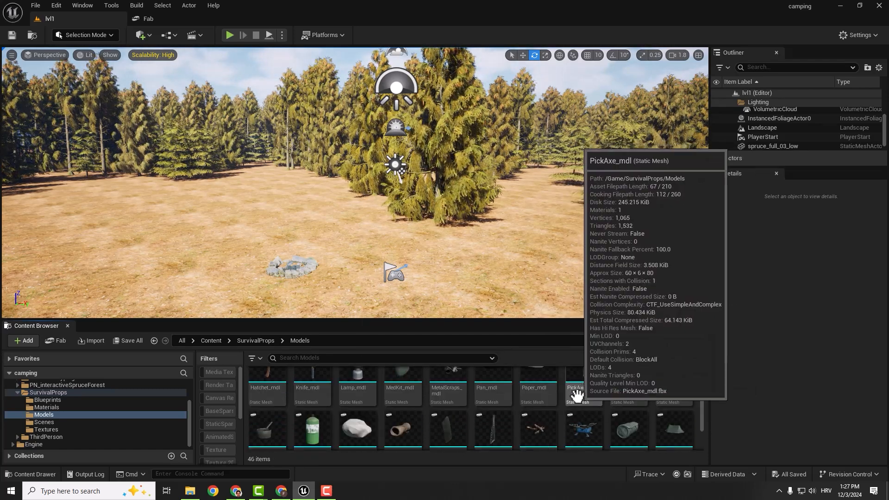
scroll(675, 412, "down", 1)
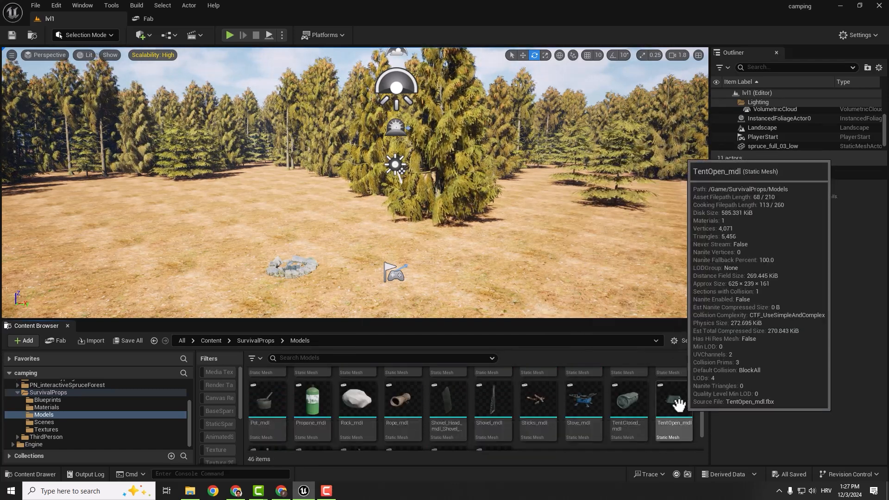
left_click_drag(678, 406, 255, 246)
key("w")
key("e")
key("w")
left_click_drag(332, 234, 332, 217)
key("w")
right_click_drag(333, 217, 519, 177)
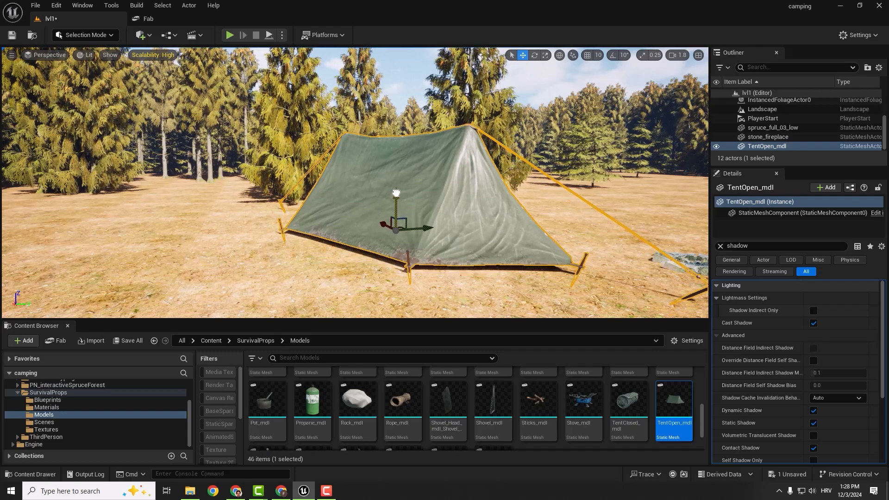
- Place the rolled-up TentClosed_mdl on the ground beside the open tent
left_click(605, 183)
key("d")
right_click_drag(606, 183, 468, 186)
key("w")
key("s")
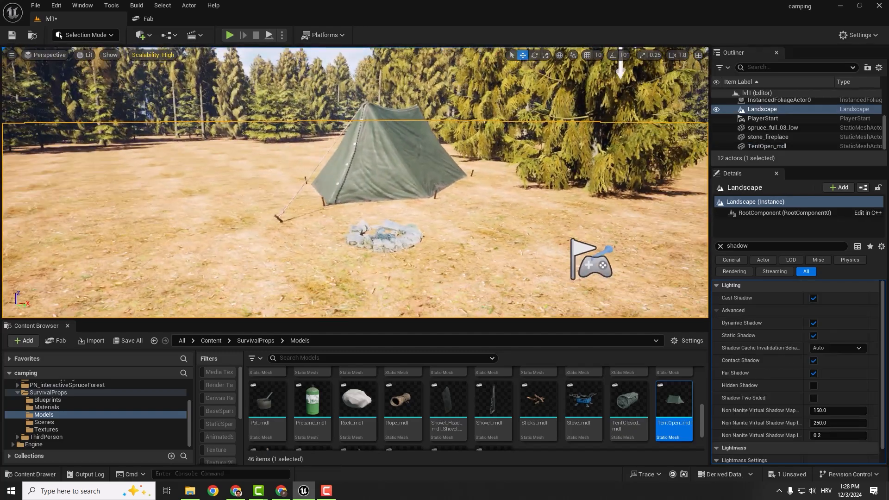
left_click_drag(629, 402, 467, 199)
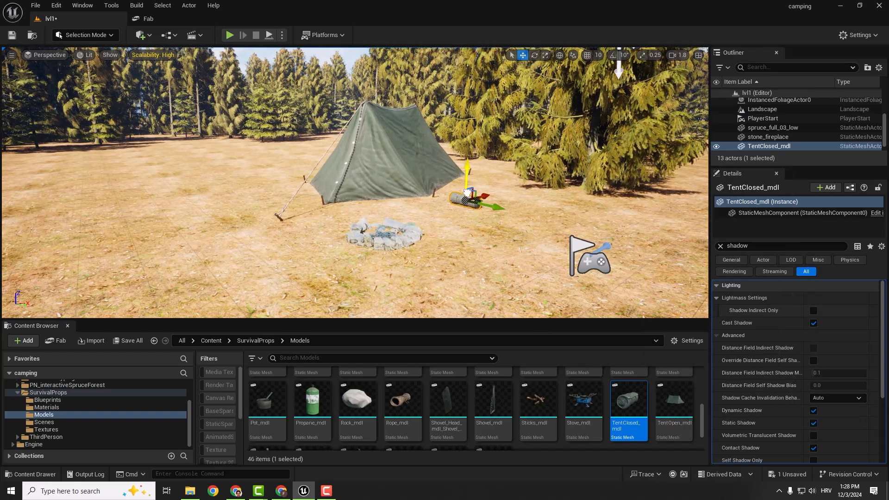
left_click(502, 252)
- Place Stove_mdl near the stone fireplace and scale it up uniformly
left_click(584, 400)
left_click_drag(253, 244, 254, 242)
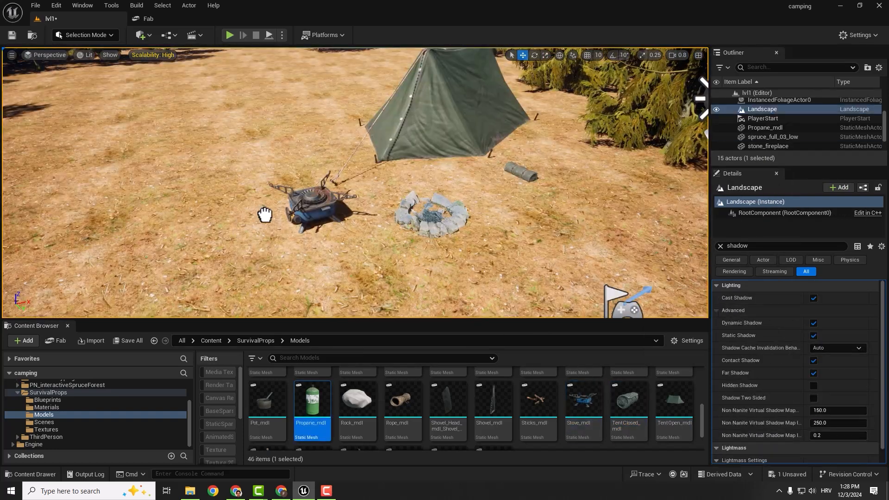
left_click_drag(264, 212, 266, 213)
right_click_drag(262, 194, 352, 236)
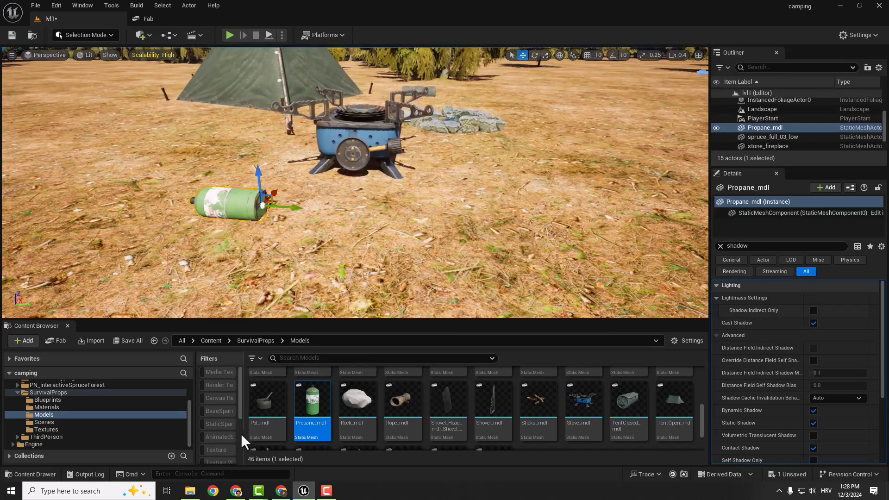
- Add Pot_mdl and Propane_mdl to the scene near the stove
left_click_drag(267, 403, 324, 153)
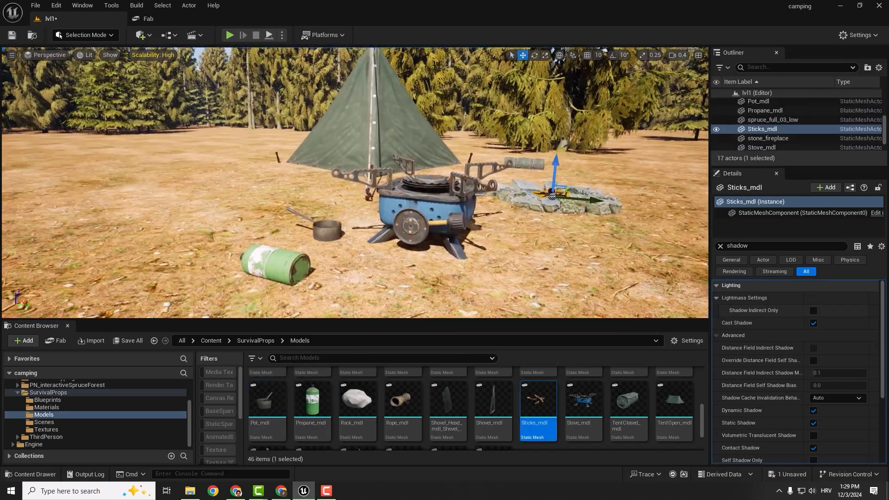
right_click_drag(354, 185, 401, 215)
key("w")
- Place Sticks_mdl inside the stone fireplace, then duplicate and arrange the copy to form a crossed pile of firewood
right_click_drag(536, 216, 536, 216)
key("d")
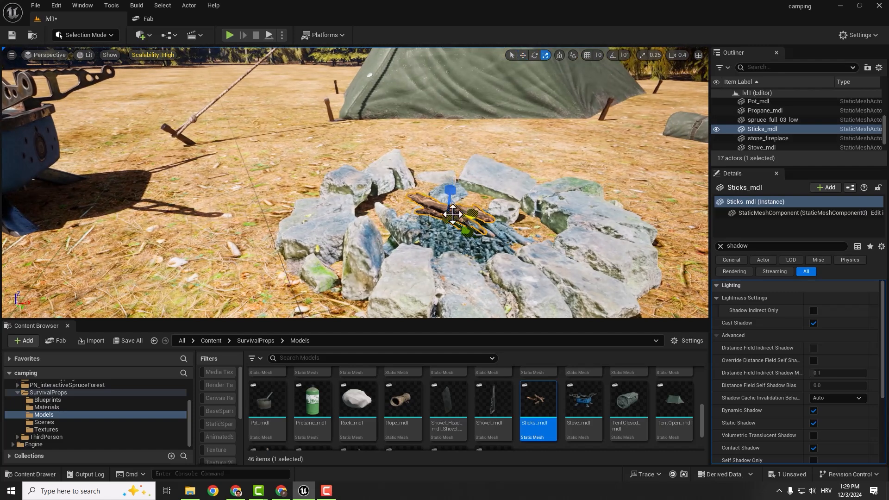
left_click_drag(452, 214, 448, 202)
key("w")
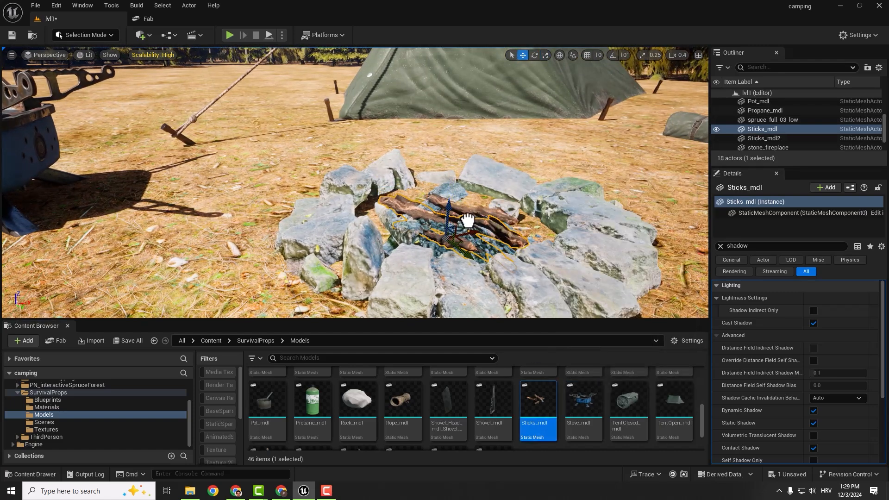
left_click(468, 220)
right_click_drag(468, 220, 458, 220)
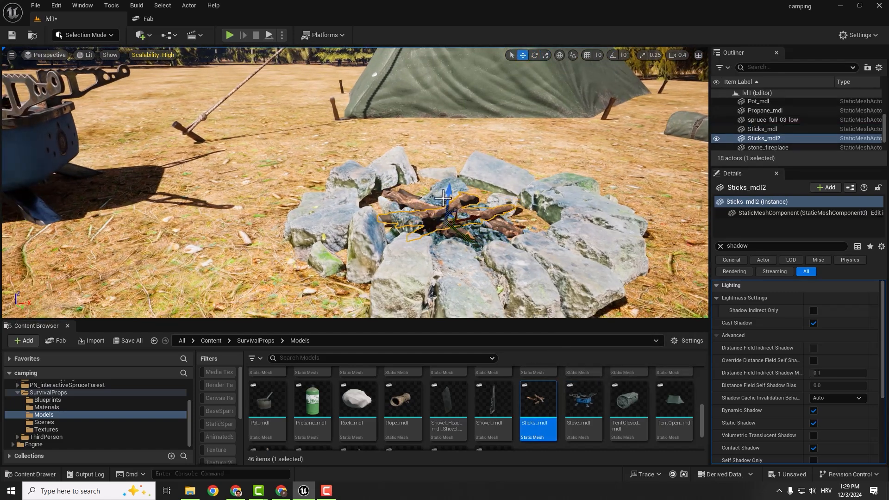
left_click(478, 147)
- Place Rope_mdl at the end of the rolled-up tent and duplicate it
left_click_drag(405, 402, 584, 149)
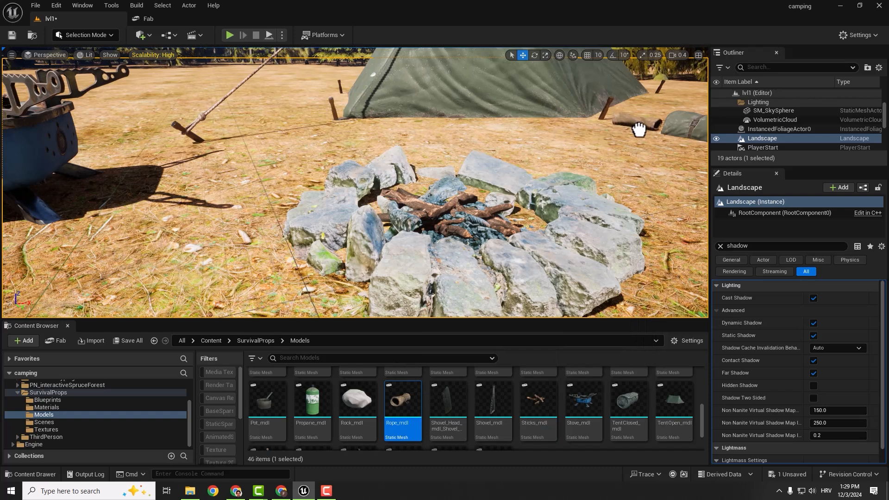
left_click_drag(642, 130, 641, 129)
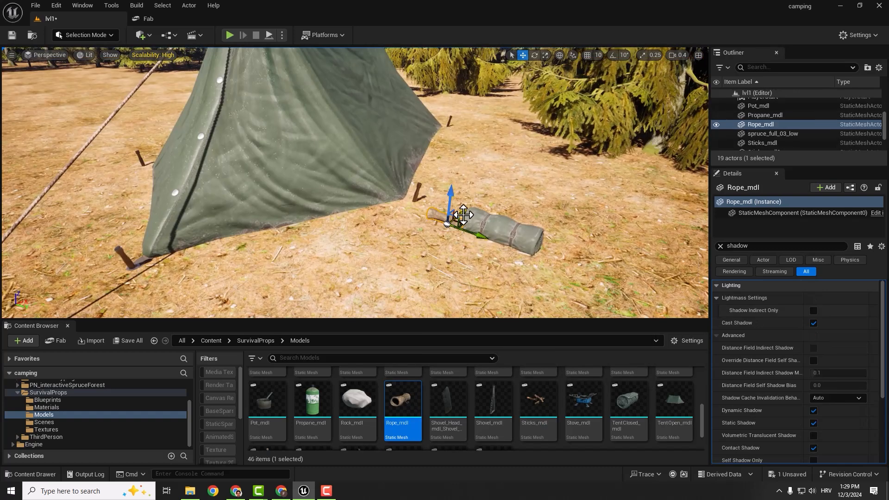
left_click_drag(462, 215, 452, 222, "alt")
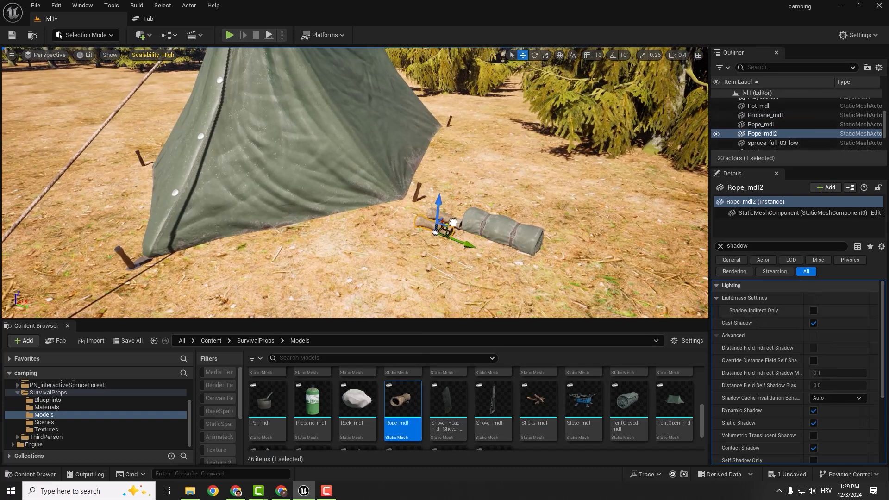
- Rotate the copied rope and move it across the end of the first rope
key("e")
left_click_drag(459, 252, 507, 212)
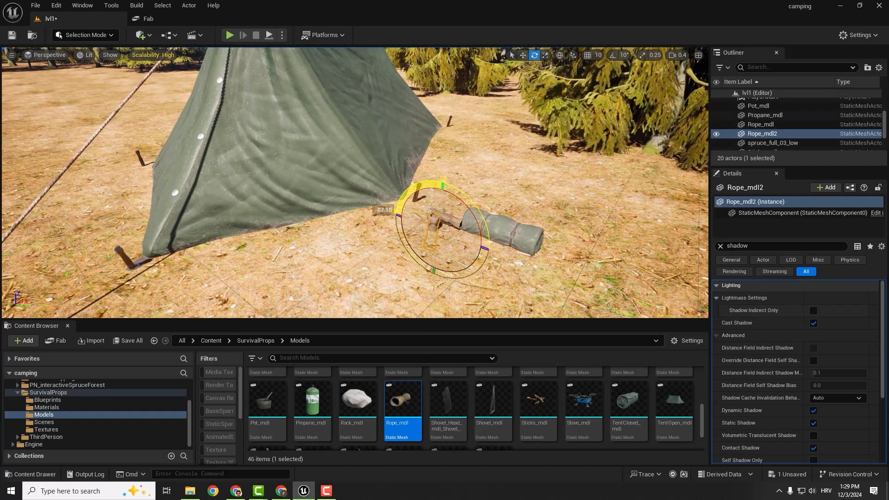
key("w")
mouse_move(441, 198)
left_mouse_down()
mouse_move(448, 174)
mouse_move(437, 191)
mouse_move(455, 192)
left_mouse_up()
key("e")
key("w")
right_click_drag(512, 200, 437, 243)
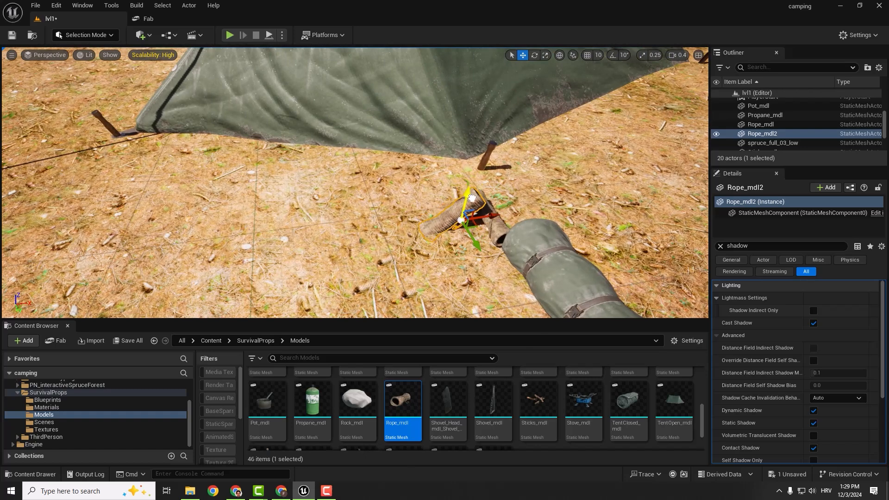
- Reposition the first rope and move the rolled-up tent closer to the ropes
left_click(500, 231)
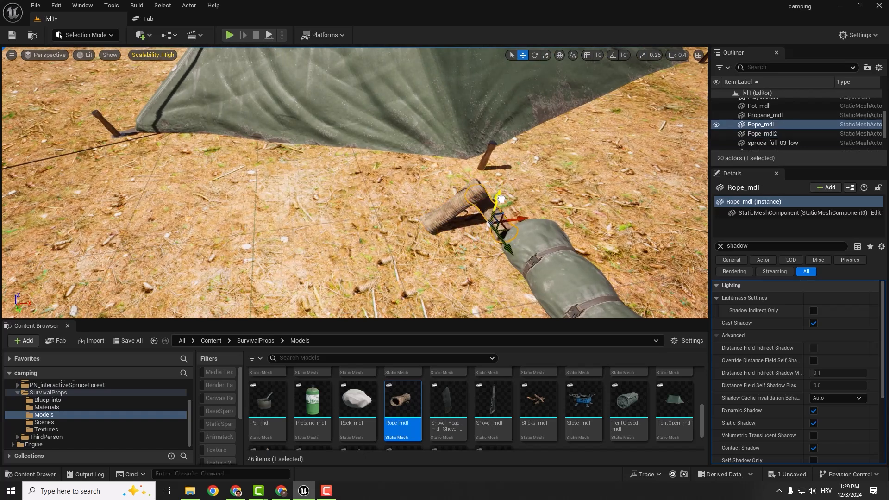
left_click_drag(505, 248, 494, 251)
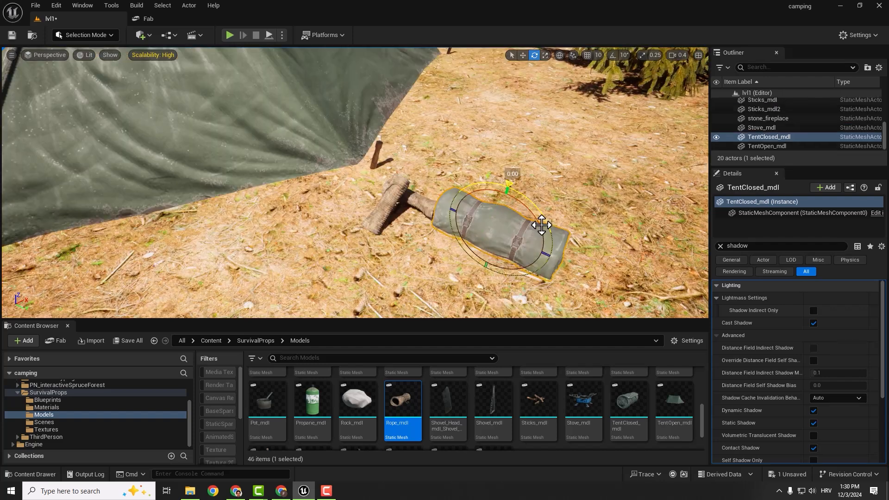
key("w")
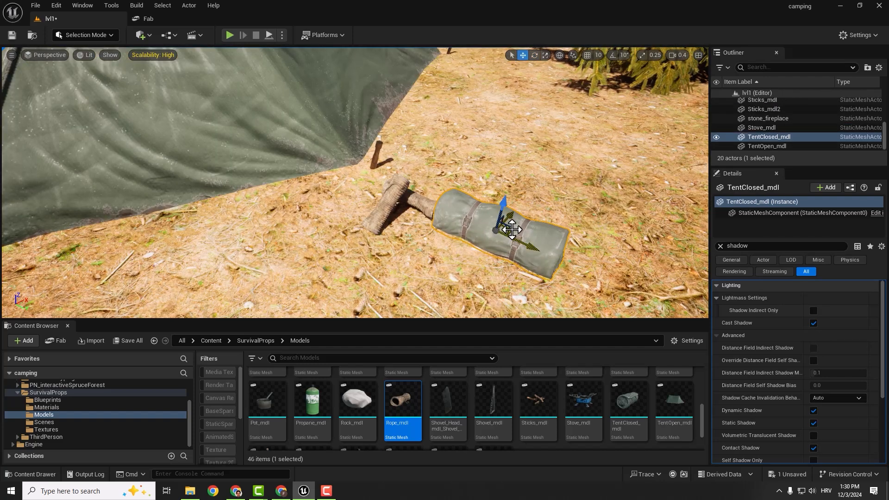
left_click_drag(513, 230, 522, 220)
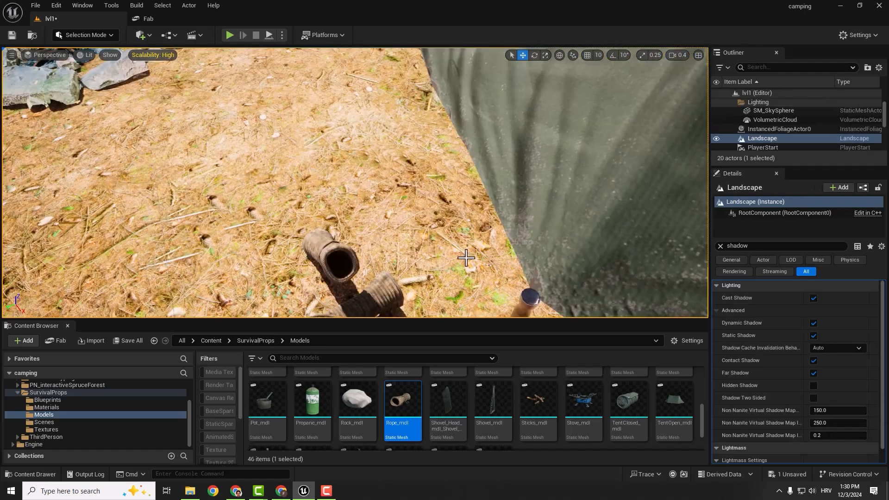
- Move the copied rope so it rests on the first rope beside the rolled-up tent
right_click_drag(467, 254, 445, 250)
left_click(395, 197)
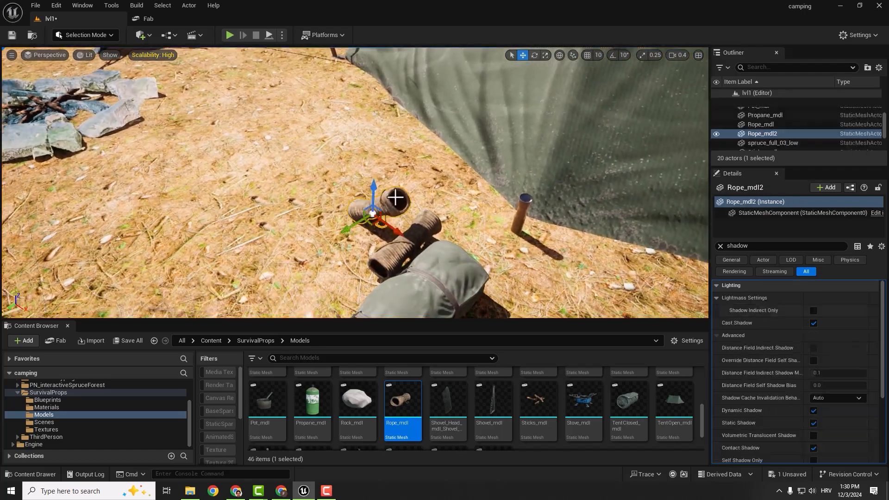
left_click(558, 275)
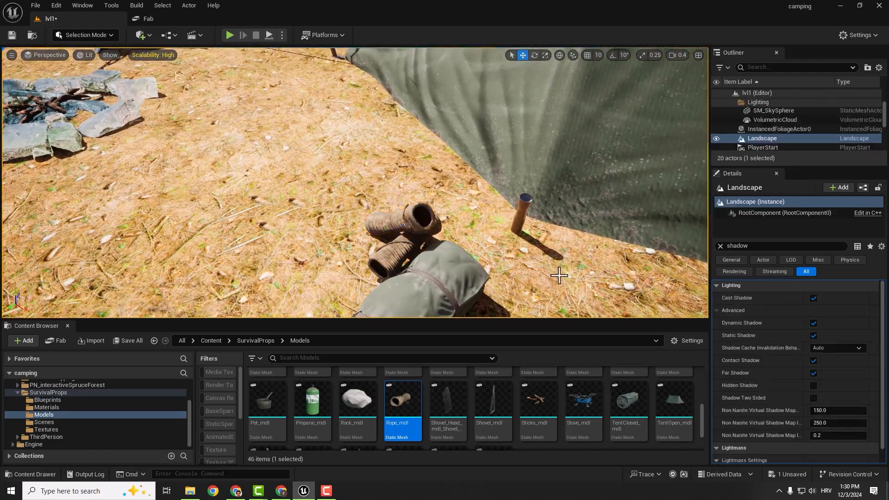
- Move the stove across the ground to a clear spot beside the stone fireplace
mouse_move(558, 275)
right_mouse_down()
mouse_move(533, 269)
mouse_move(558, 275)
right_mouse_up()
left_click(283, 219)
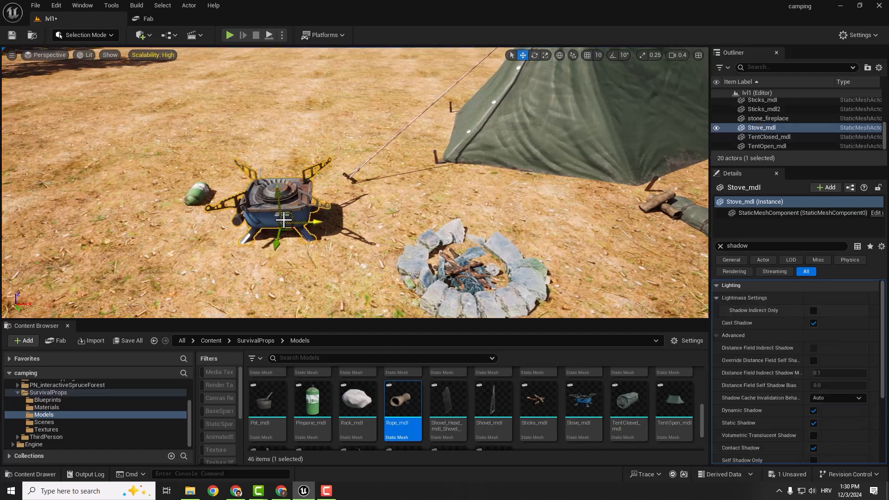
left_click_drag(288, 230, 271, 274)
right_click_drag(271, 273, 315, 296)
- Move the pot over the stove and scale it up uniformly to fit the burner
left_click(271, 192)
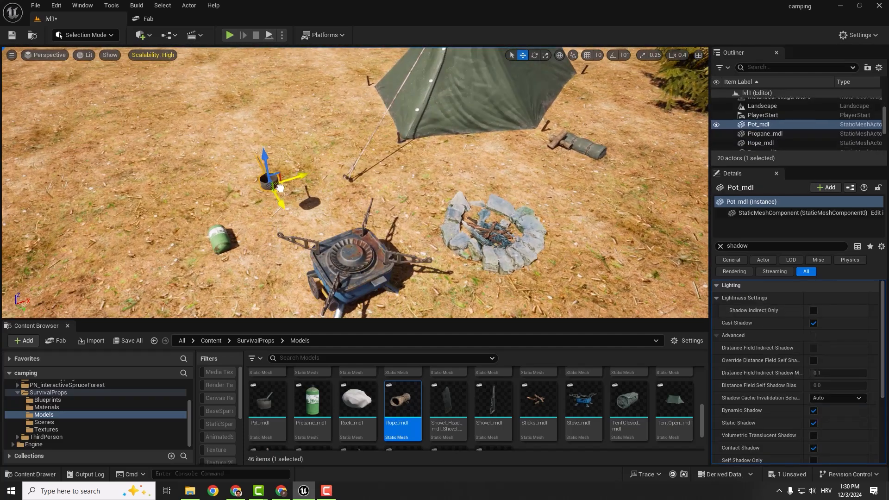
left_click(319, 222)
mouse_move(320, 222)
right_mouse_down()
mouse_move(370, 229)
mouse_move(296, 223)
mouse_move(324, 234)
right_mouse_up()
left_click(319, 221)
left_click(338, 236)
left_click(338, 236)
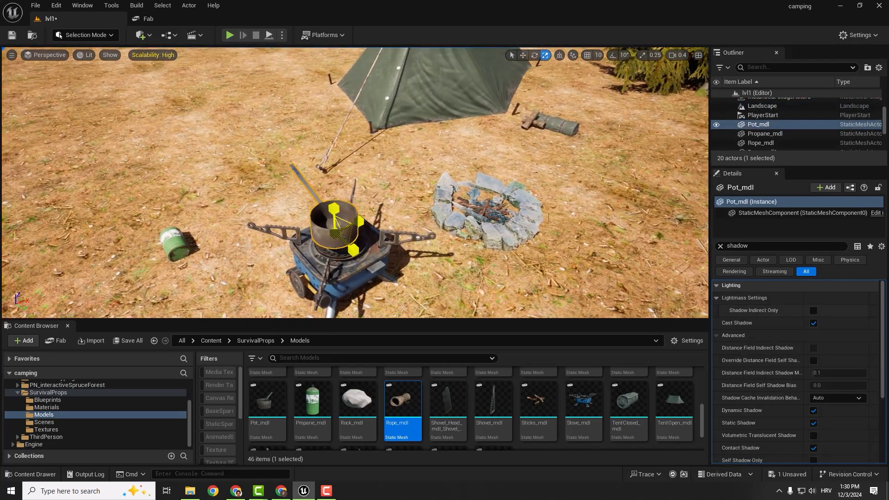
left_click_drag(334, 233, 330, 236)
- Lower the pot onto the middle of the stove's burner and save the level
key("w")
right_click_drag(352, 232, 358, 209)
left_click(379, 259)
left_click(437, 179)
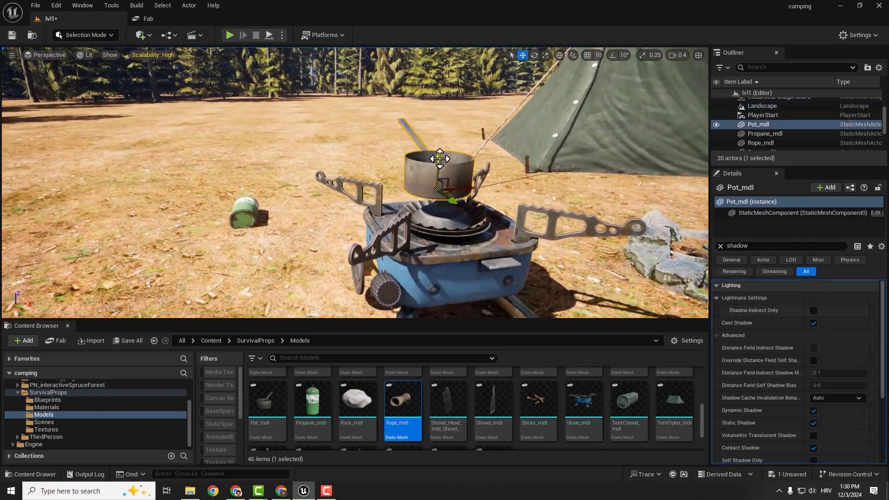
left_click_drag(439, 159, 473, 212)
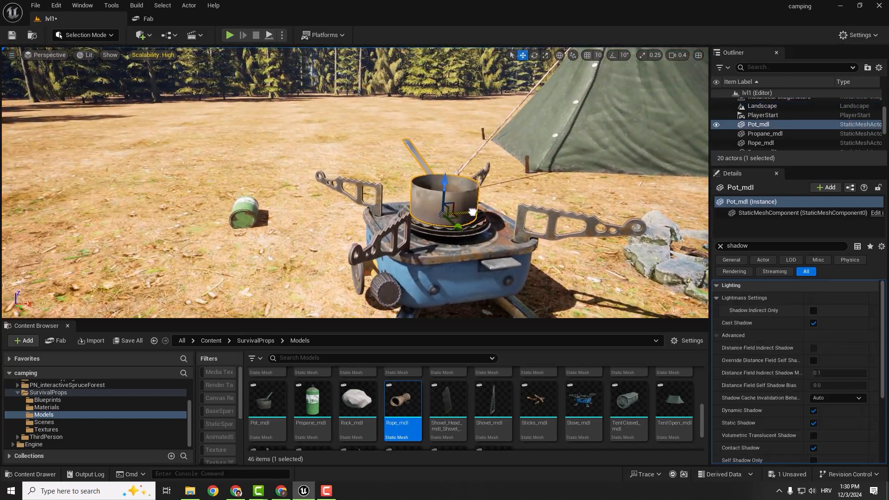
right_click_drag(519, 208, 491, 211)
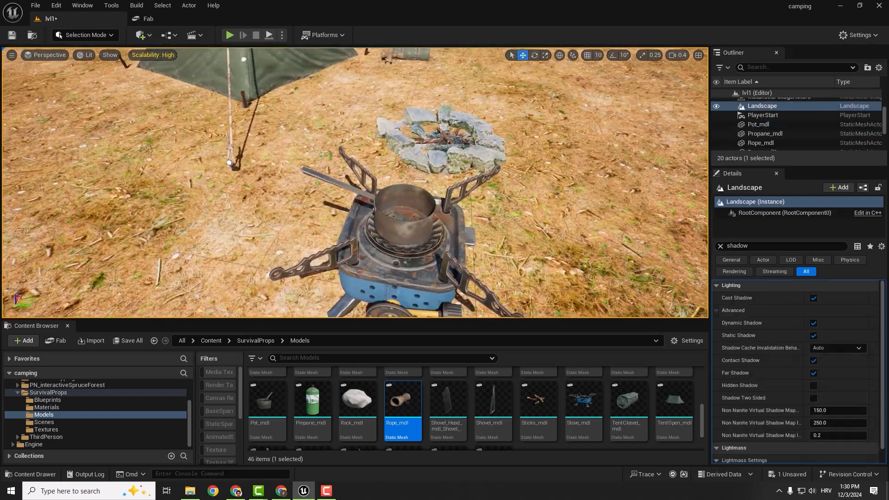
key("ctrl+s")
- Move the propane canister next to the stove and duplicate it
left_click(230, 202)
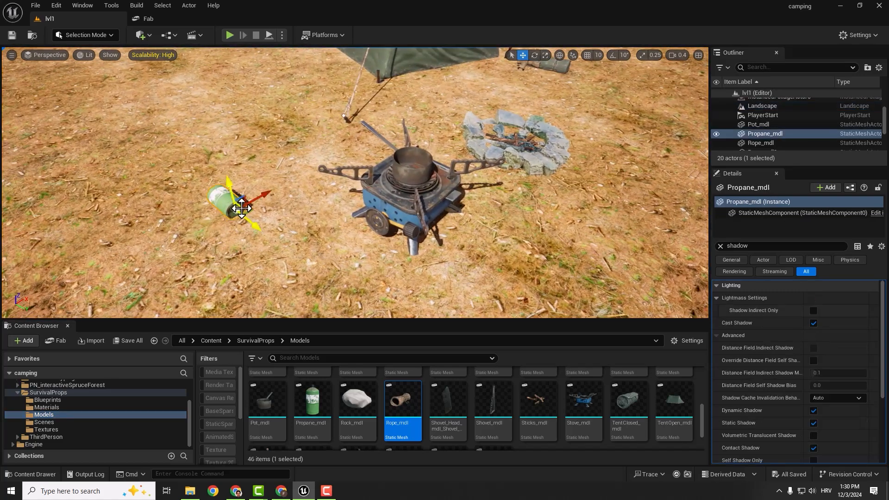
left_click_drag(250, 201, 268, 199)
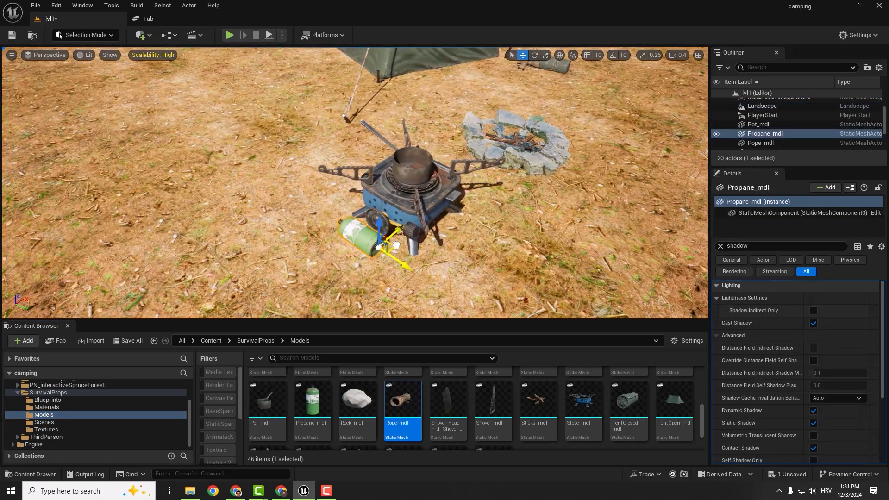
left_click_drag(398, 263, 412, 266, "alt")
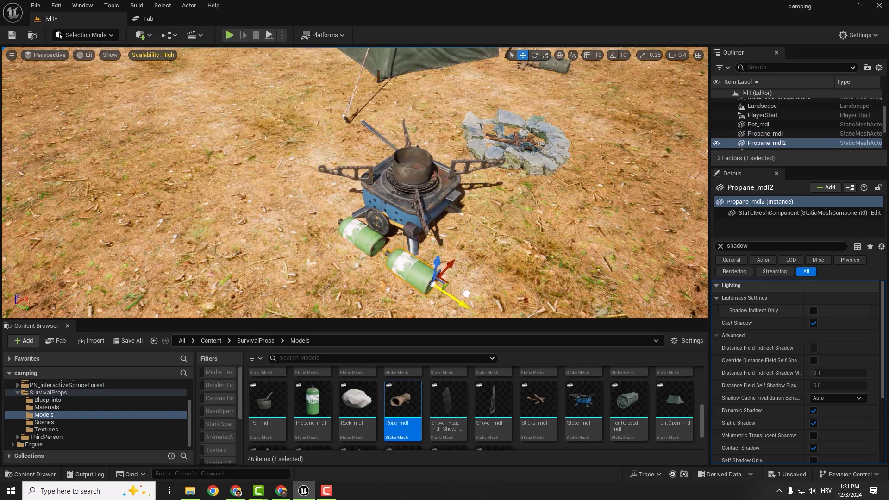
- Stand the copied propane canister upright and position it close to the stove
key("w")
mouse_move(432, 221)
right_mouse_down()
mouse_move(412, 232)
mouse_move(431, 221)
right_mouse_up()
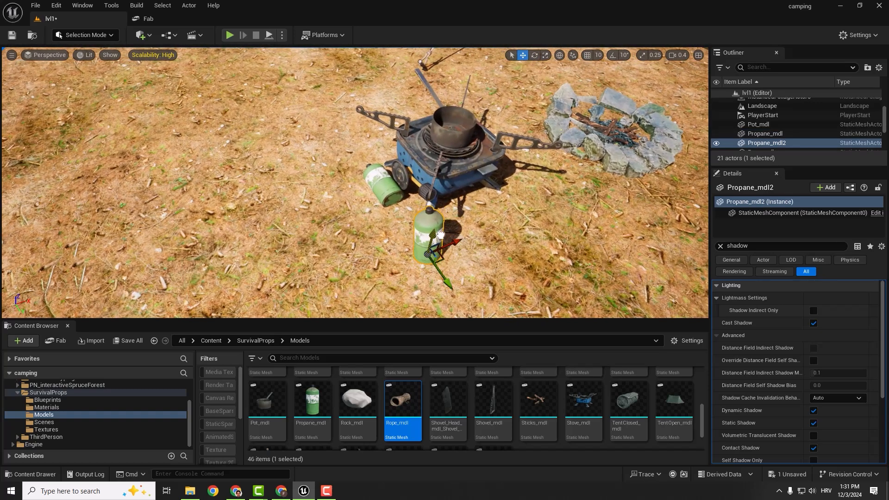
right_click_drag(399, 278, 255, 261)
left_click(382, 267)
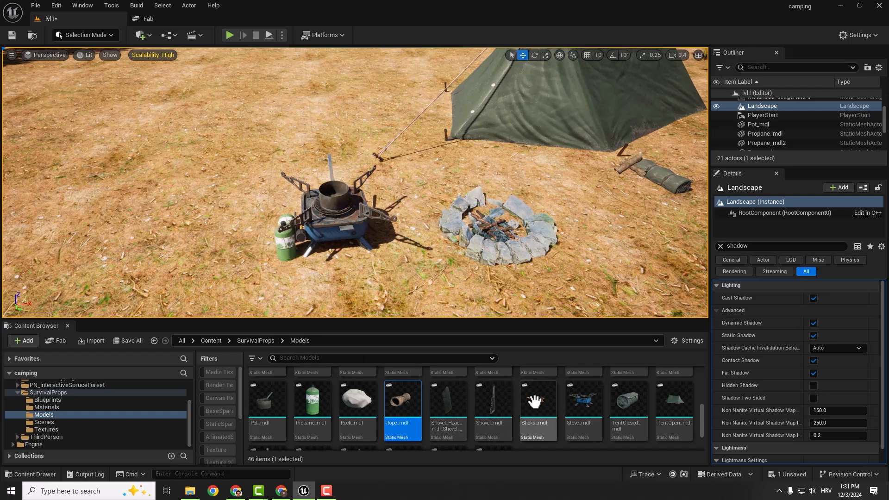
scroll(554, 418, "up", 5)
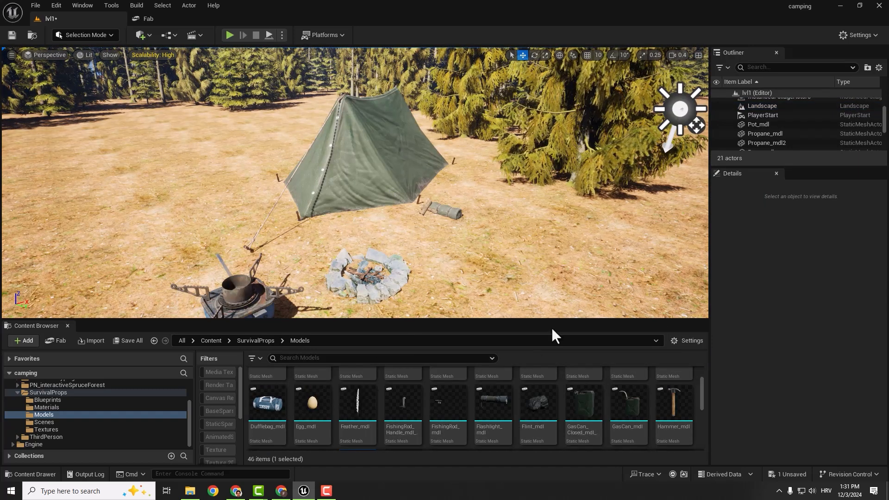
- Place Dufflebag_mdl in front of the tent and Campfire_mdl on the ground beside the existing fireplace
left_click_drag(267, 398, 405, 212)
scroll(491, 408, "up", 2)
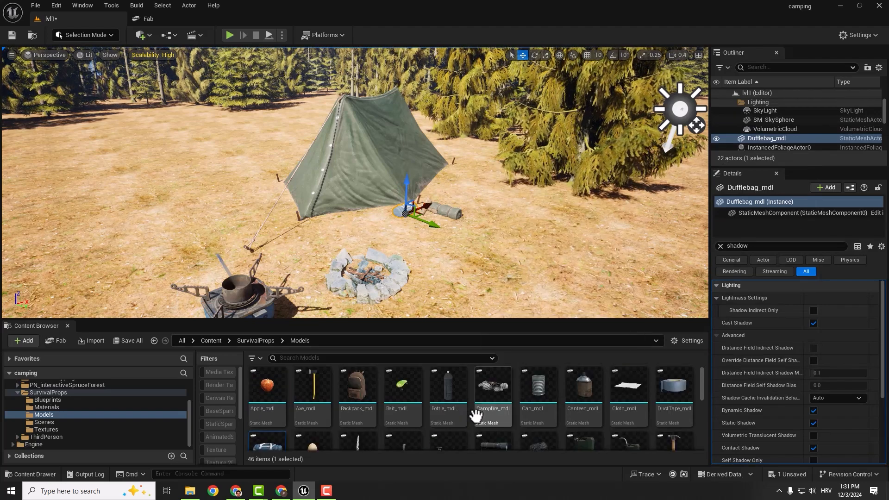
left_click_drag(494, 386, 453, 287)
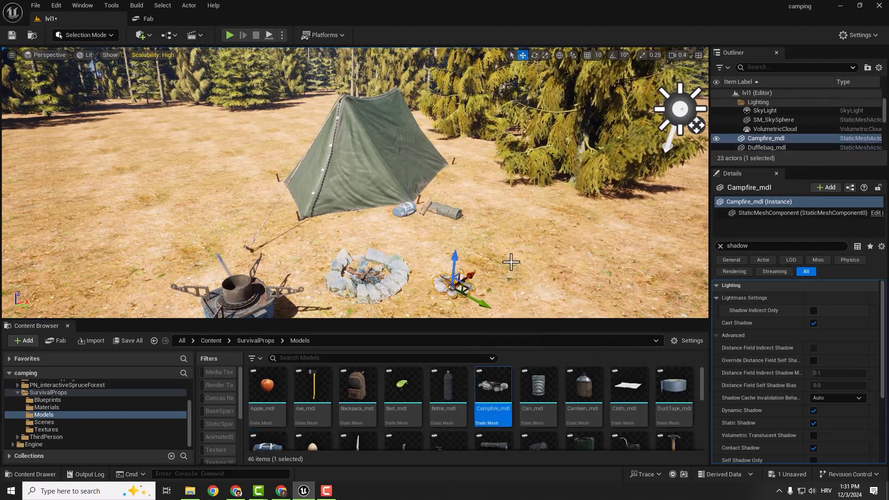
- Scale the newly placed campfire up until it is larger than the old stone fireplace
key("w")
right_click_drag(510, 262, 514, 297)
right_click_drag(491, 250, 518, 271)
key("r")
left_click_drag(441, 222, 454, 217)
key("w")
key("e")
right_click_drag(454, 216, 463, 232)
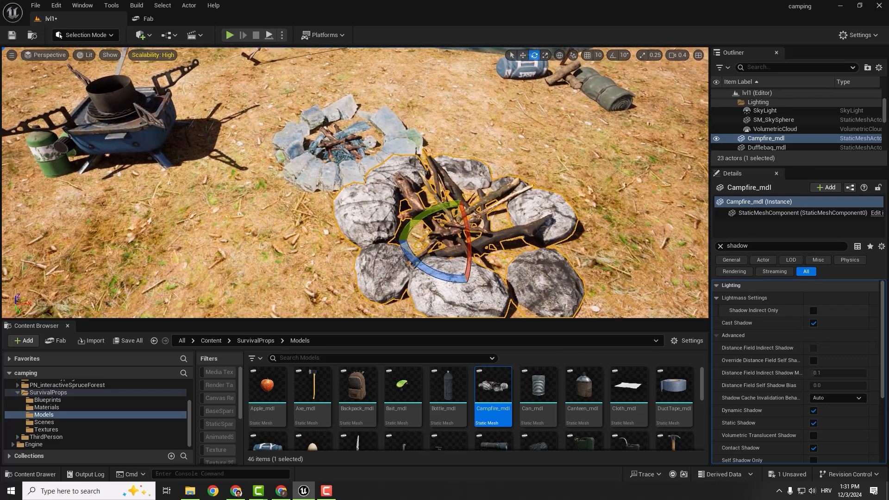
- Delete the old stone fireplace and move the new campfire into its spot between the stove and the tent
left_click(347, 143)
key("Delete")
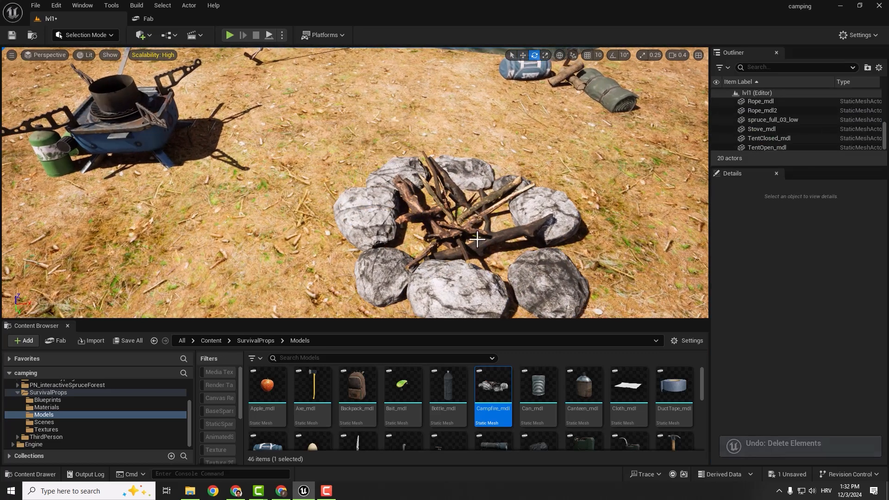
left_click(464, 246)
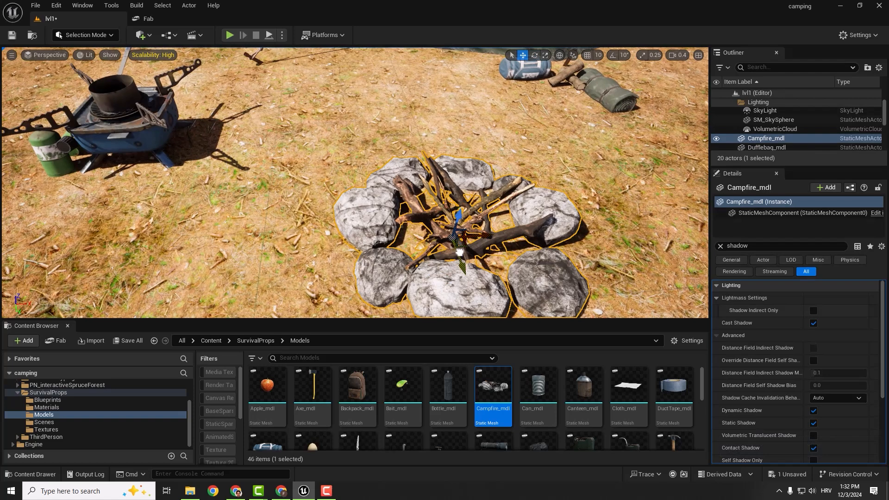
scroll(460, 252, "down", 6)
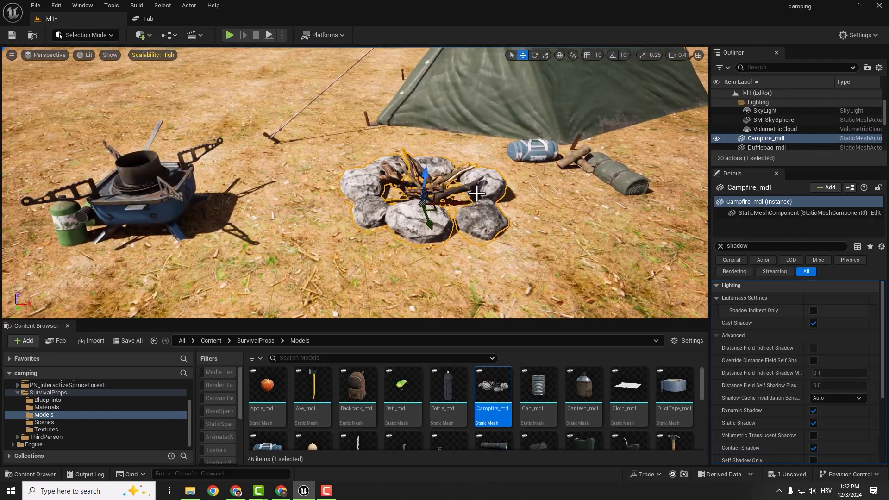
left_click_drag(460, 201, 417, 196)
left_click_drag(389, 180, 390, 175)
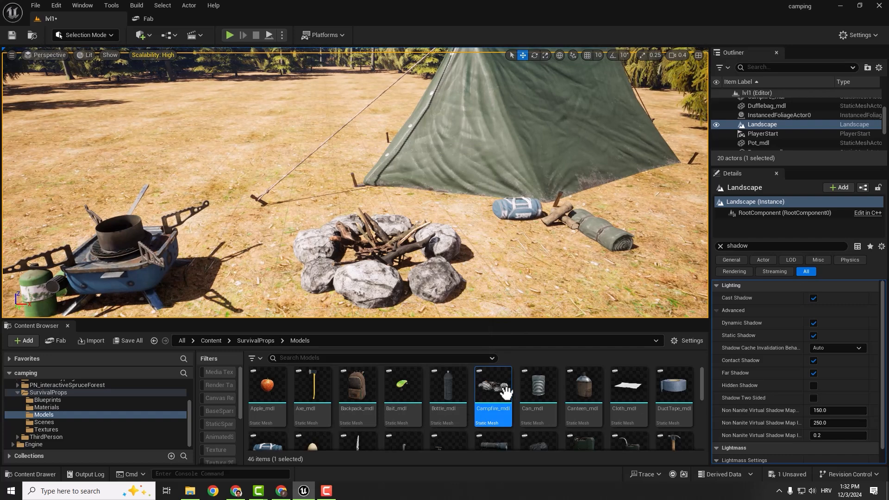
- Place Can_mdl on the open ground near the campfire, lay it on its side and adjust its position
left_click_drag(538, 387, 546, 287)
key("e")
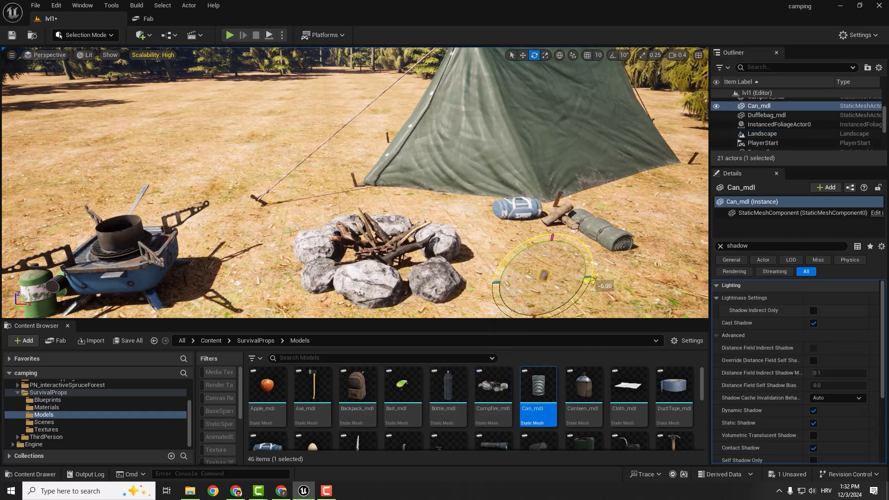
left_click_drag(540, 245, 549, 238)
key("w")
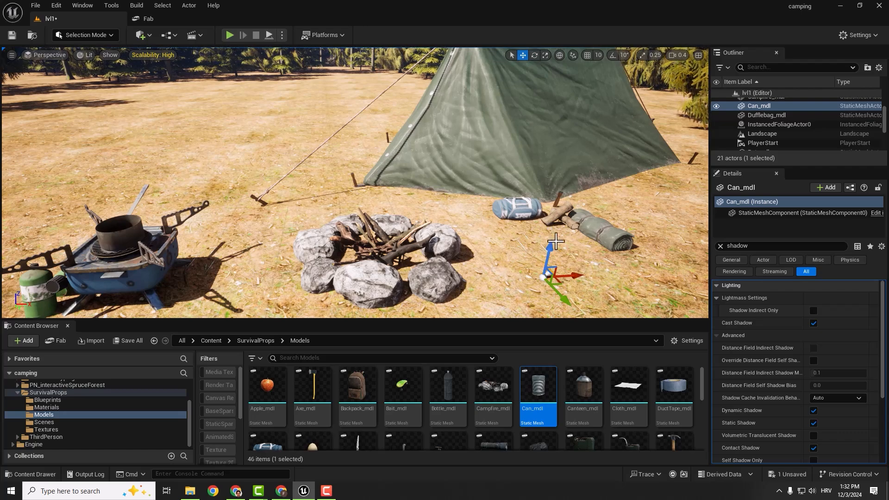
left_click(532, 237)
right_click_drag(532, 237, 539, 268)
- Add two more cans beside the first, one upright and one lying, and turn the first can to vary the cluster
left_click_drag(538, 393, 439, 280)
key("e")
key("w")
left_click(444, 259)
mouse_move(444, 259)
right_mouse_down()
mouse_move(449, 269)
mouse_move(444, 250)
right_mouse_up()
left_click(444, 196)
key("e")
left_click(397, 198)
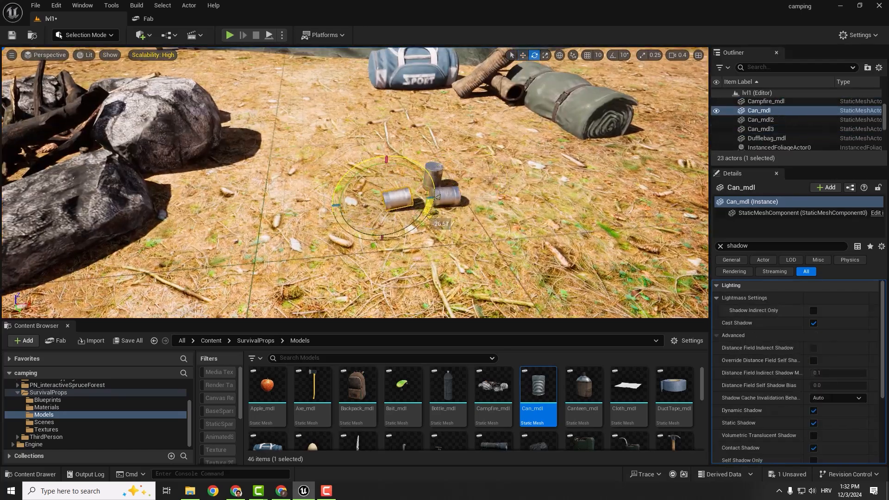
key("w")
left_click(403, 231)
- Place Canteen_mdl on the ground right behind the group of cans
left_click_drag(584, 393, 413, 147)
key("r")
key("w")
left_click(444, 227)
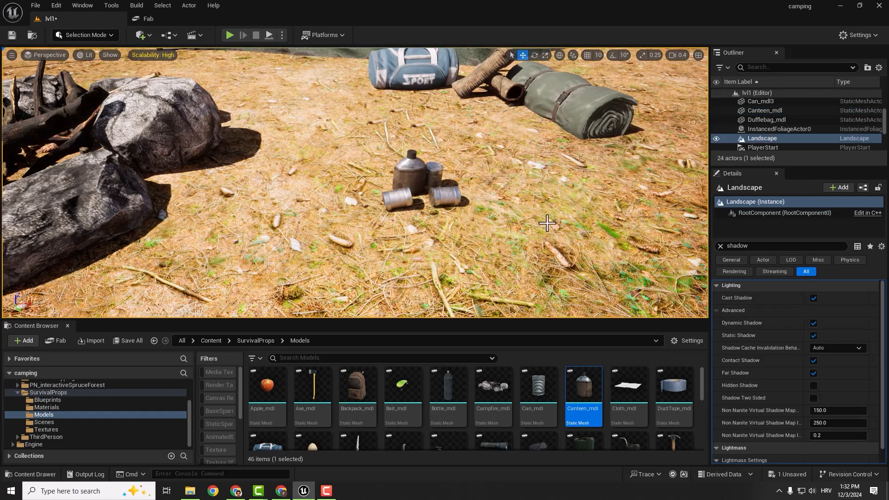
- Place several small Rock_mdl stones in the gaps around the outside of the campfire ring
scroll(510, 398, "down", 4)
scroll(563, 394, "down", 1)
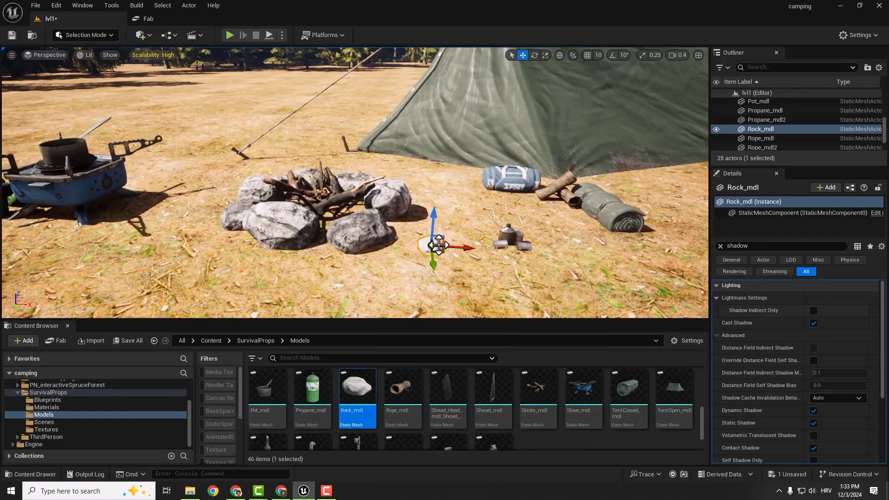
left_click_drag(439, 245, 399, 226)
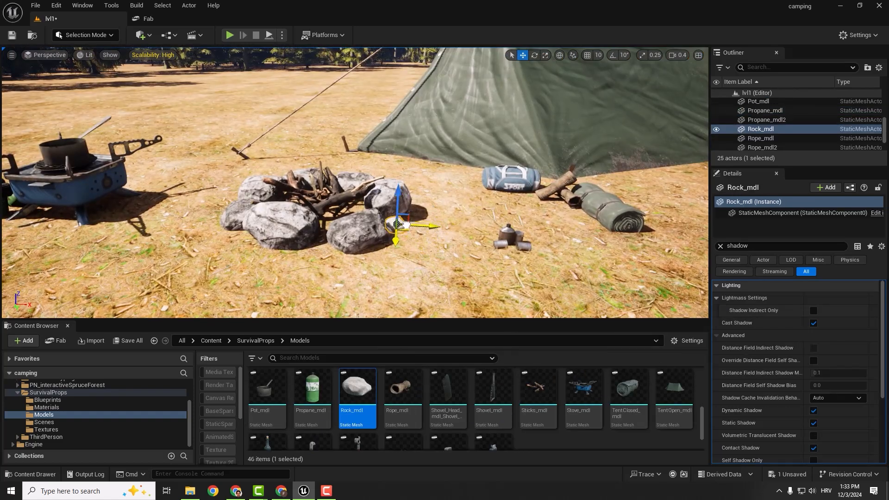
left_click_drag(358, 391, 320, 244)
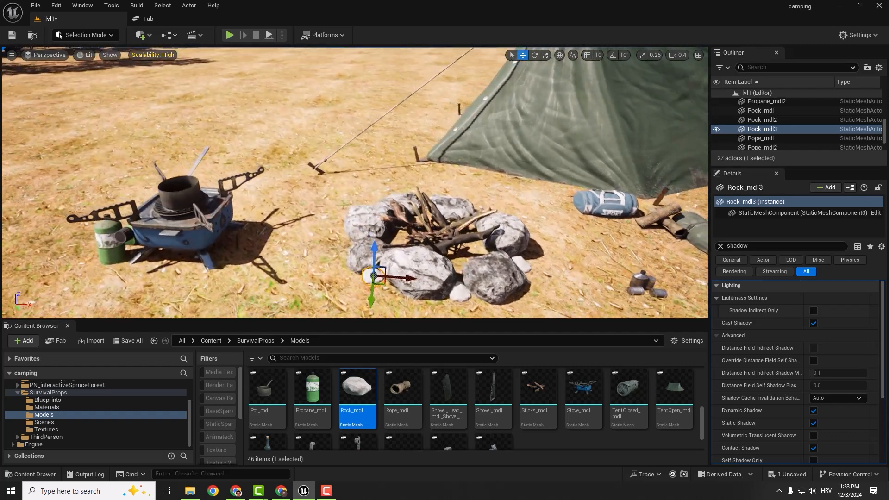
left_click_drag(374, 272, 402, 275)
right_click_drag(402, 275, 361, 278)
- Place more Rock_mdl stones and a Rope_mdl in front of the stove and save the level
left_click_drag(357, 391, 241, 238)
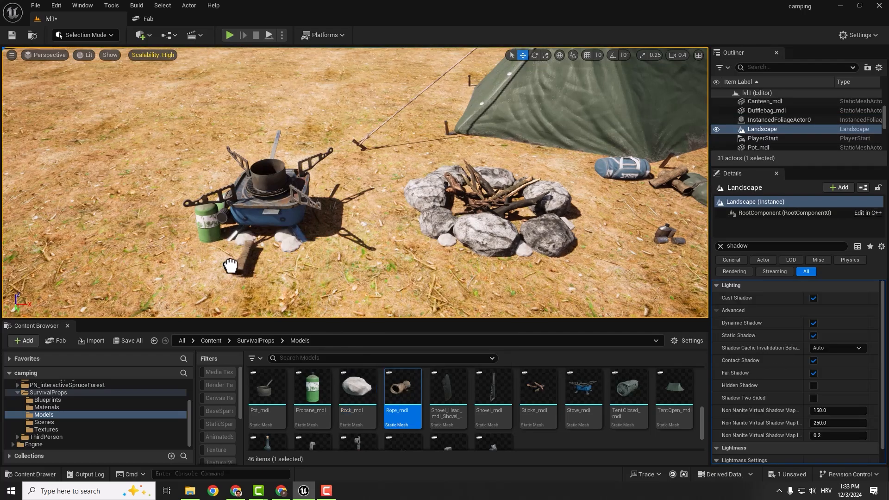
left_click_drag(198, 274, 199, 274)
key("e")
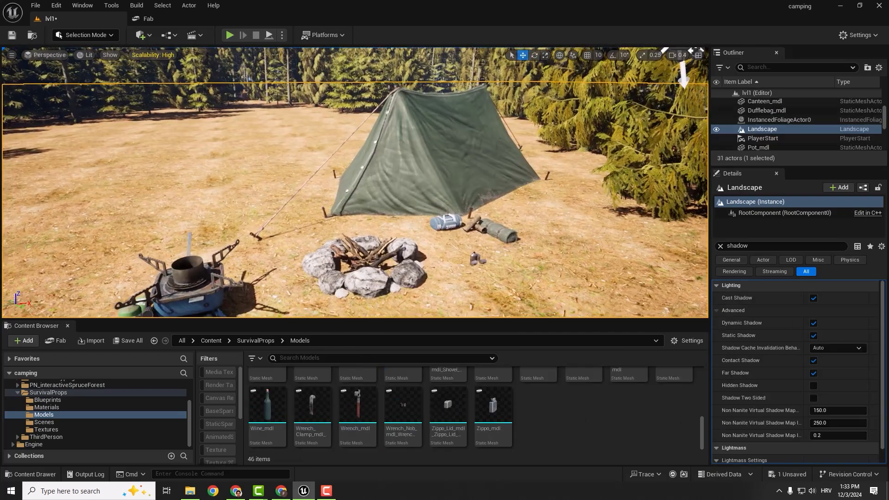
key("s")
right_click_drag(345, 256, 345, 232)
key("ctrl+s")
- Rotate the open tent slightly and shift it farther from the duffle bag, behind the campfire
key("w")
key("e")
right_click_drag(424, 156, 425, 156)
left_click(425, 156)
key("r")
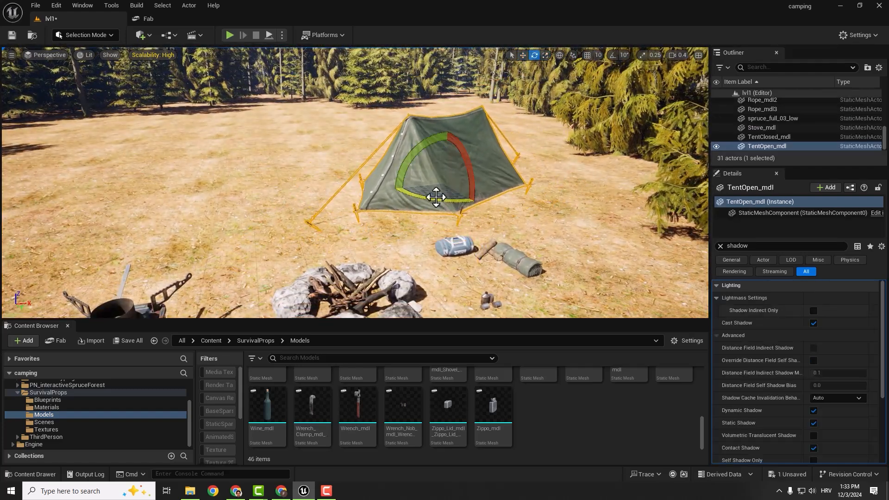
left_click_drag(480, 177, 445, 173)
key("w")
left_click_drag(450, 190, 388, 197)
- Deselect the tent and save the level
left_click(407, 243)
right_click_drag(407, 243, 407, 252)
key("w")
right_click_drag(464, 194, 464, 194)
key("s")
key("ctrl+s")
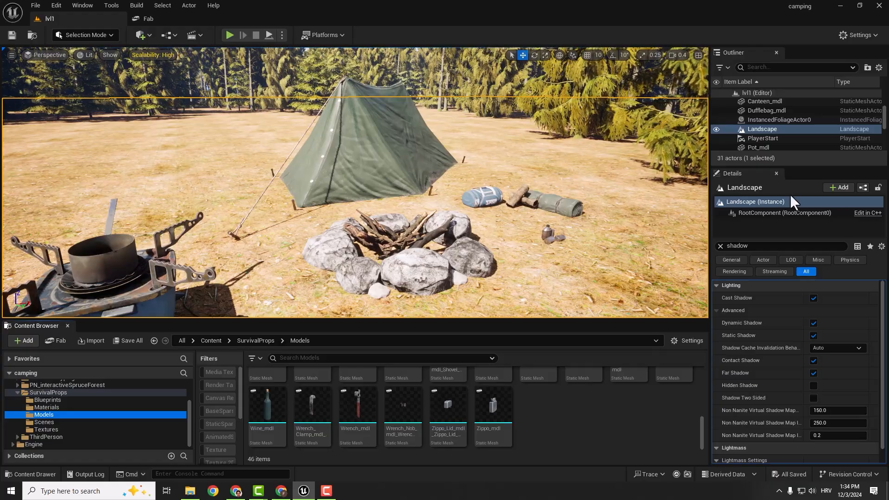
- Switch to Foliage mode and leave only the spruce_full_03_low foliage type active for painting
right_click_drag(464, 194, 423, 202)
key("s")
key("e")
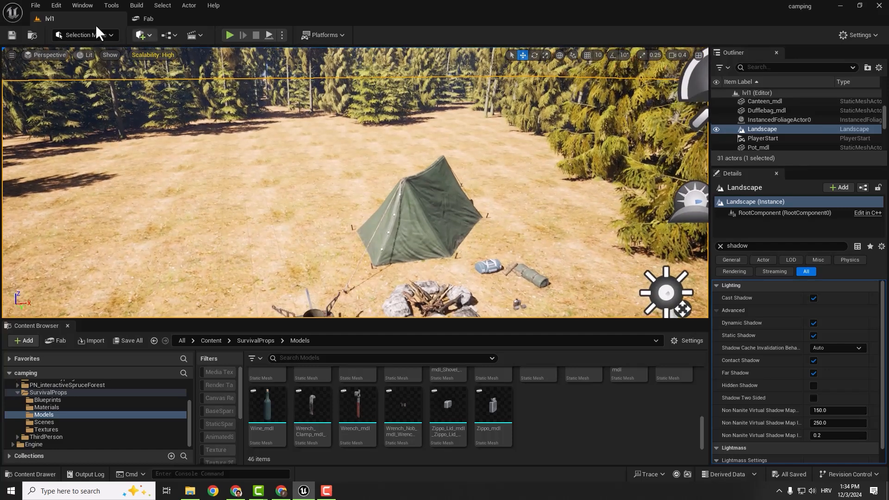
left_click(101, 33)
left_click(88, 69)
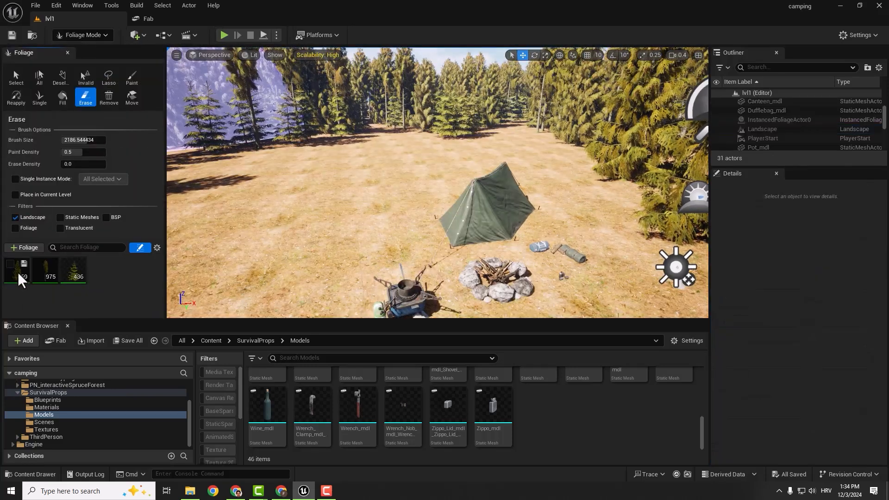
key("ctrl+a")
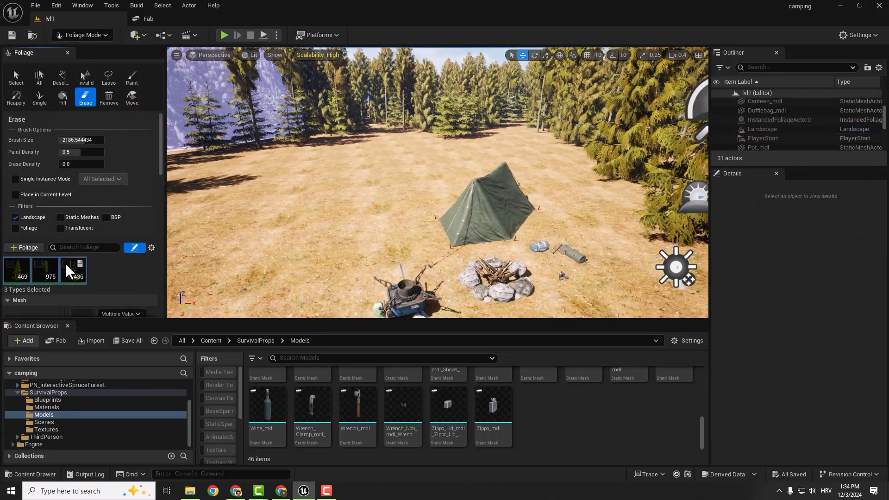
left_click(19, 271)
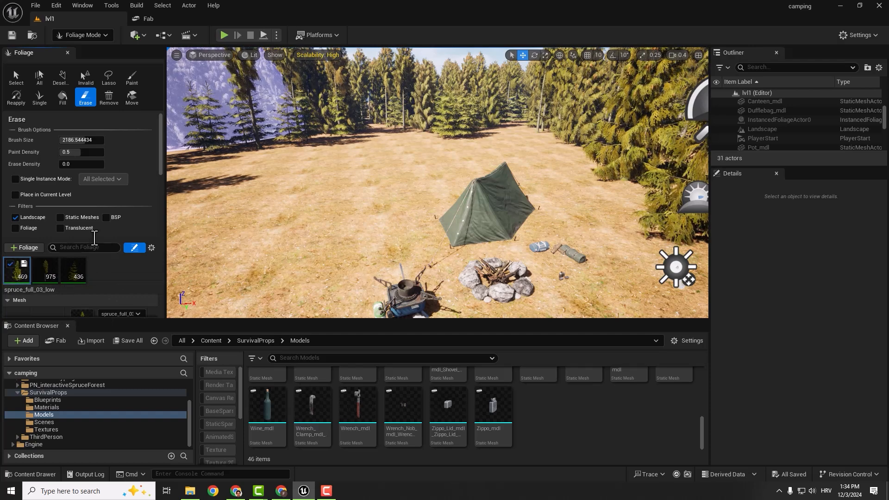
- Paint more spruce_full_03_low trees behind and around the tent, reducing the foliage brush size to about 372
left_click_drag(407, 122, 332, 151)
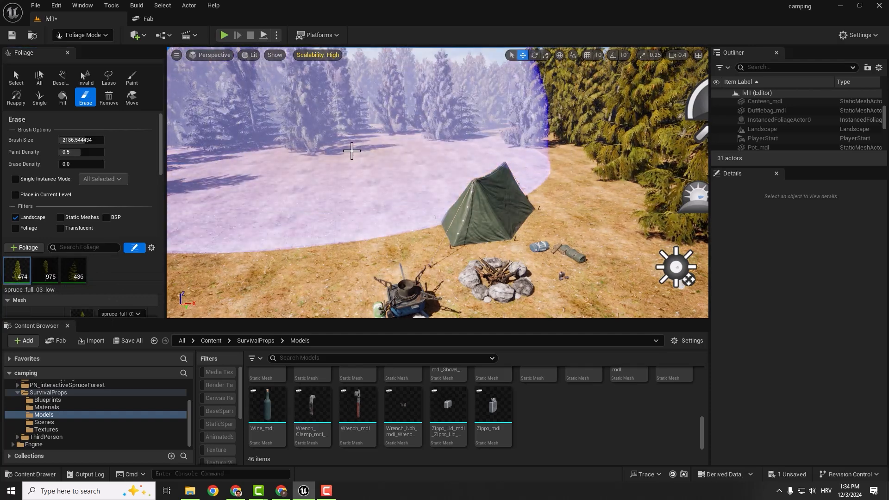
left_click_drag(94, 140, 62, 140)
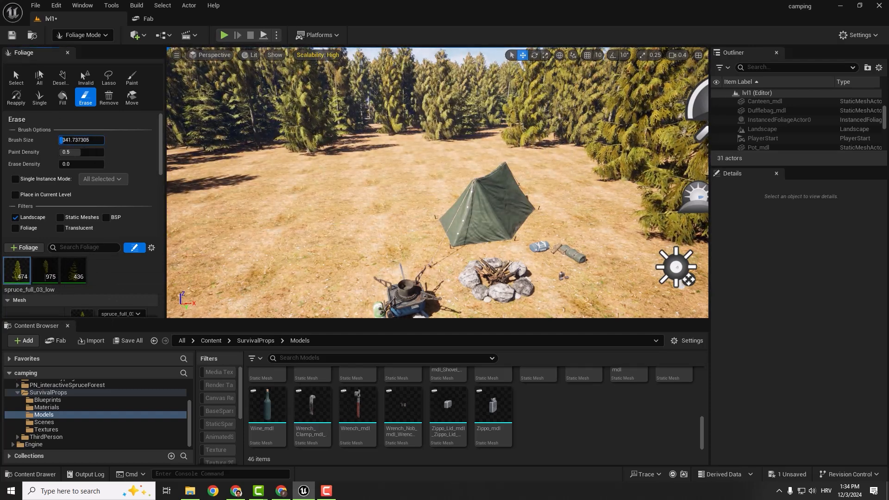
left_click_drag(403, 157, 500, 148)
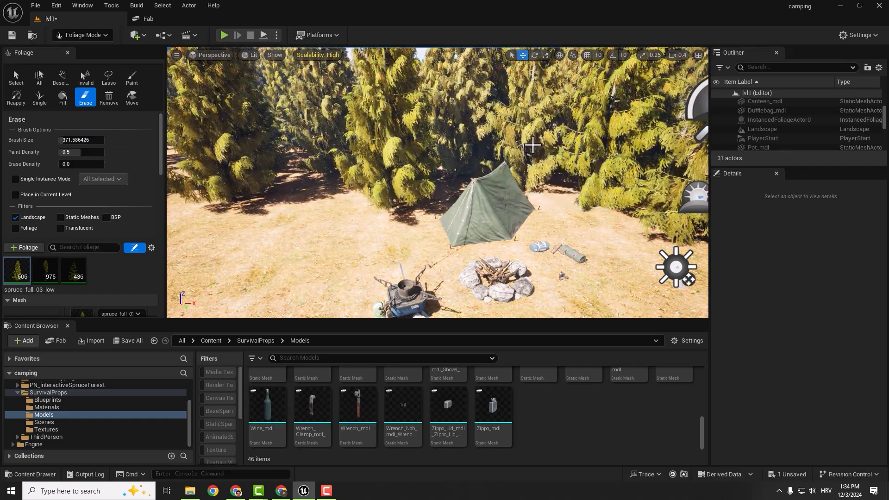
right_click_drag(532, 145, 459, 146)
left_click_drag(532, 145, 383, 190)
mouse_move(383, 190)
right_mouse_down()
mouse_move(338, 204)
mouse_move(444, 218)
mouse_move(449, 118)
mouse_move(434, 169)
mouse_move(412, 174)
right_mouse_up()
- Examine the newly painted spruces around the campsite from a wider view
scroll(383, 189, "up", 4)
key("s")
key("s")
scroll(440, 190, "up", 1)
key("w")
key("w")
key("s")
key("w")
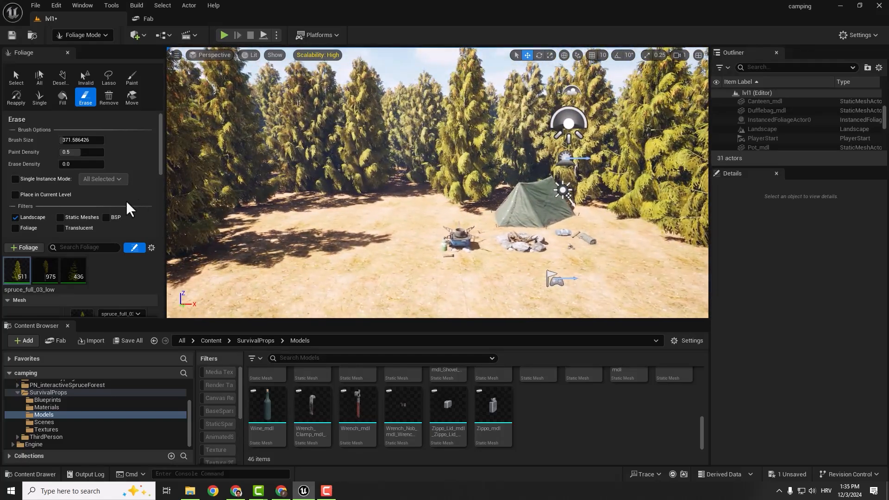
- Set the minimum Scale X of the spruce_full_03_low foliage to 0.6
scroll(129, 209, "down", 8)
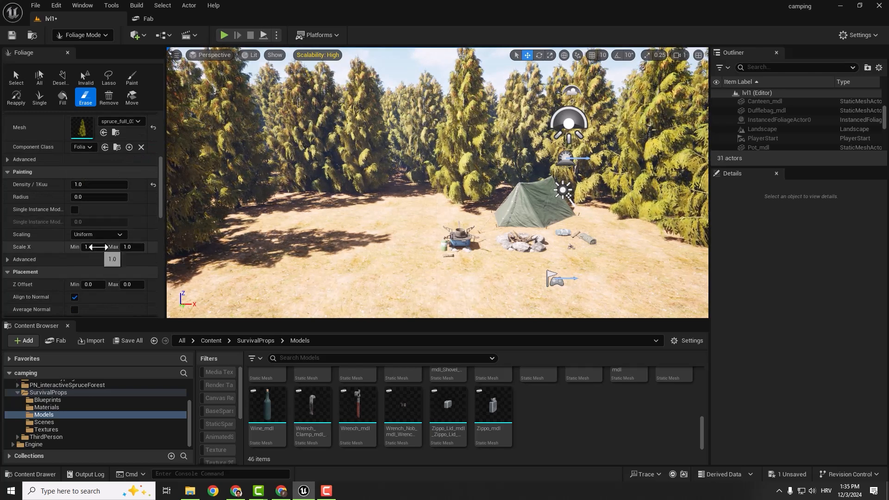
left_click(98, 247)
type("0.")
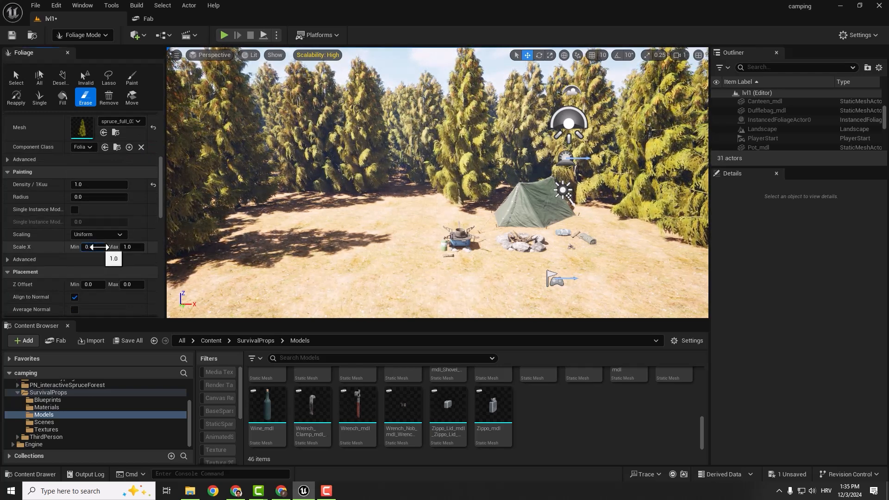
type("6")
key("Return")
right_click_drag(327, 208, 293, 209)
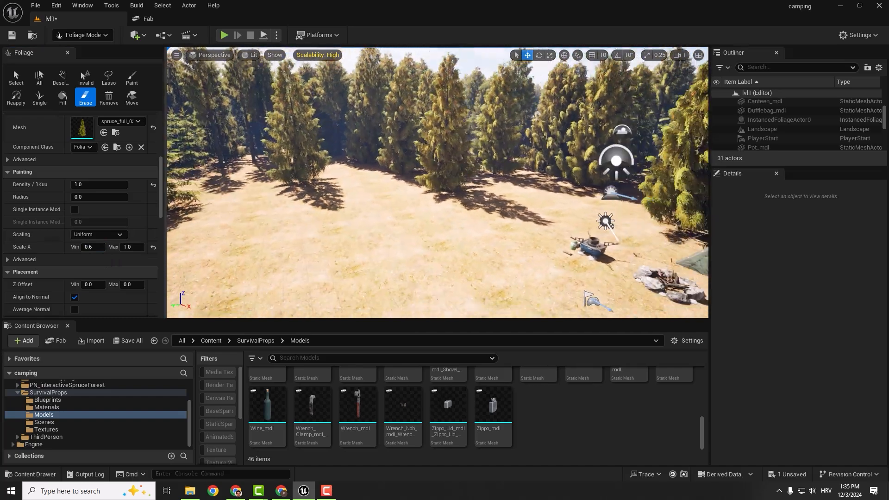
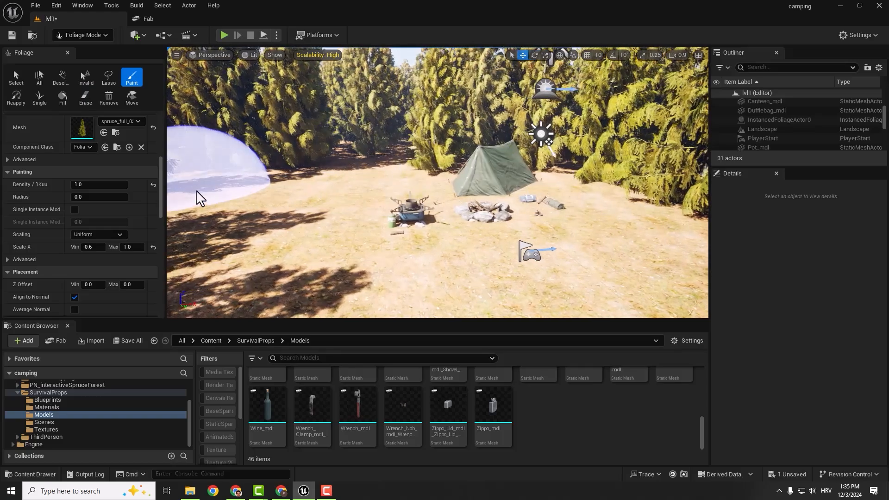
- Paint more spruce_small_07 trees along the forest edge around the campsite clearing
scroll(88, 205, "up", 5)
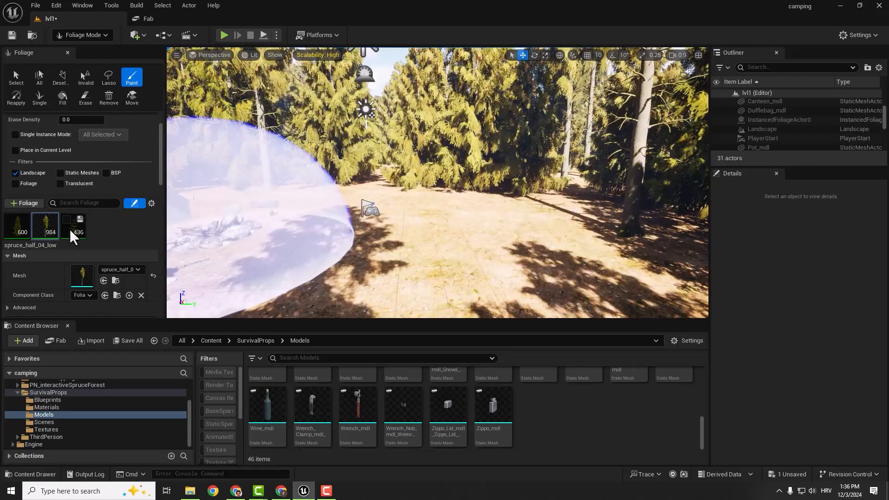
left_click(73, 226)
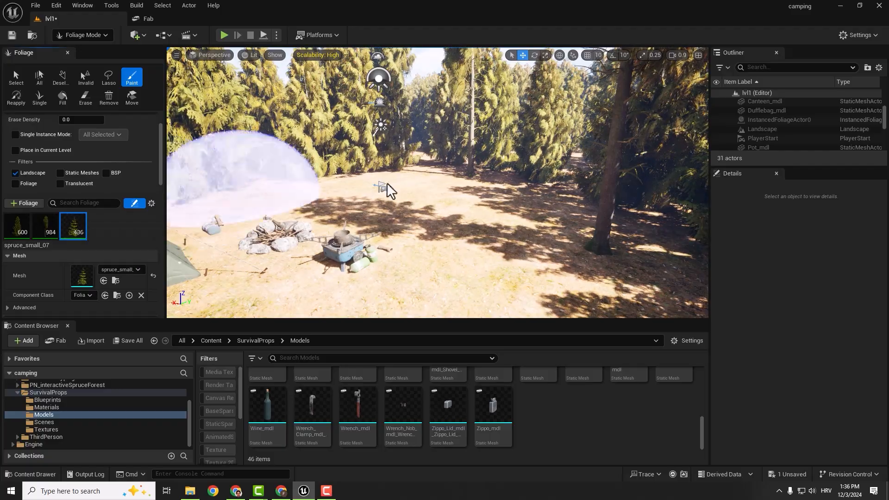
left_click(534, 193)
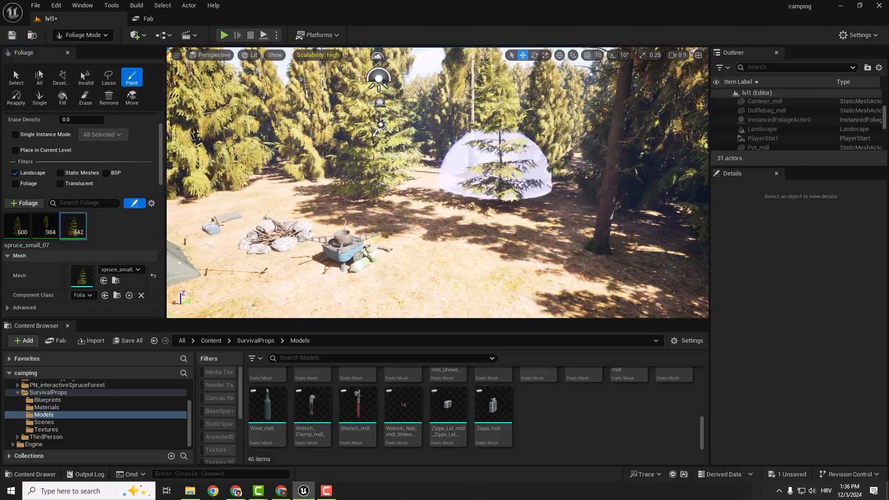
right_click_drag(495, 167, 338, 217)
left_click(338, 217)
right_click_drag(405, 192, 521, 144)
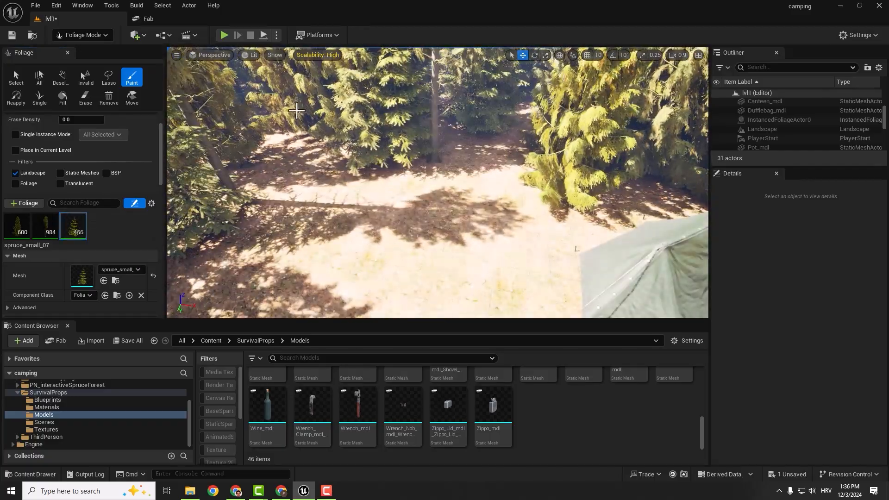
right_click_drag(364, 222, 502, 227)
- Erase the unwanted spruce_small_07 and spruce_full_03_low trees from the ground beside the tent
key("shift")
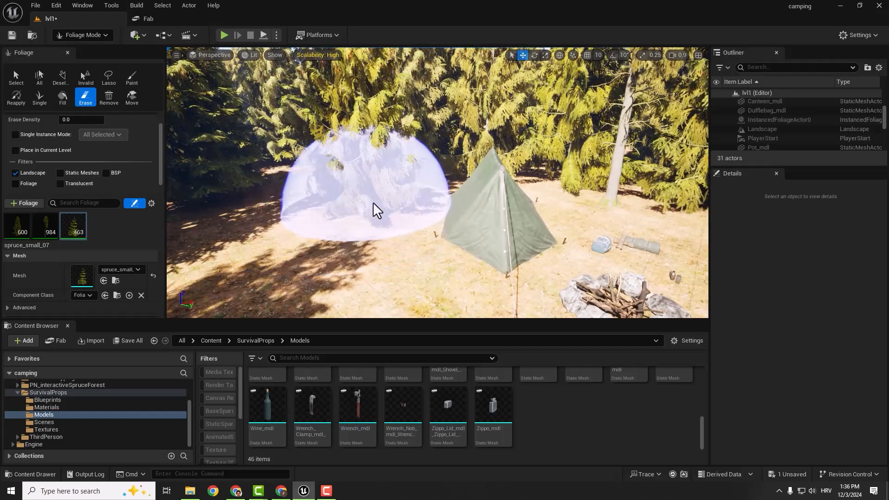
left_click(13, 232)
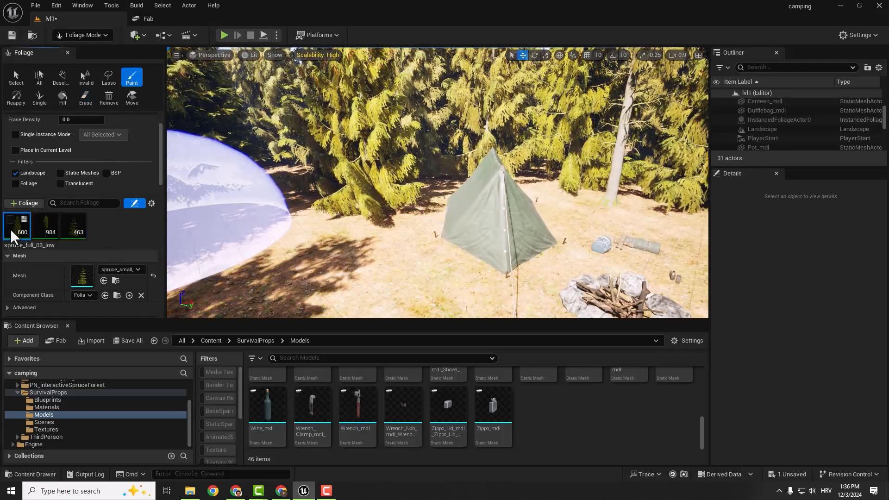
left_click(360, 216, "shift")
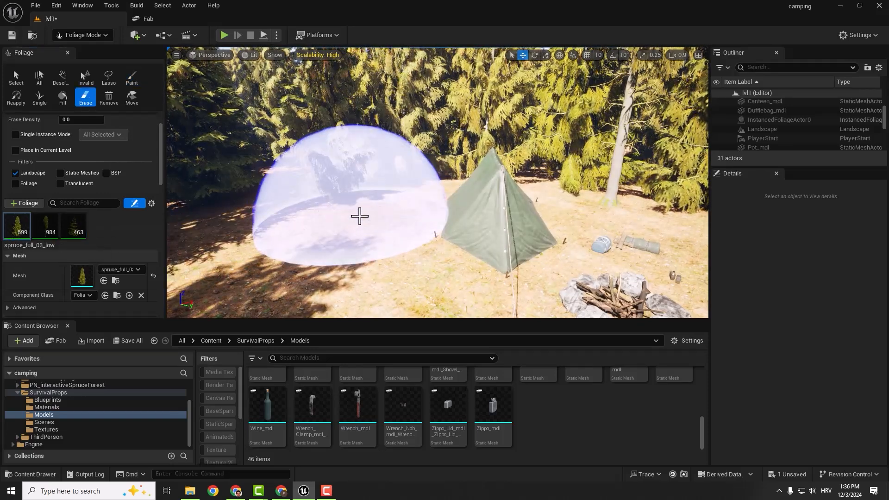
mouse_move(373, 171)
right_mouse_down()
mouse_move(394, 162)
mouse_move(463, 164)
mouse_move(481, 195)
mouse_move(347, 178)
mouse_move(375, 190)
right_mouse_up()
key("s")
left_click(282, 187, "shift")
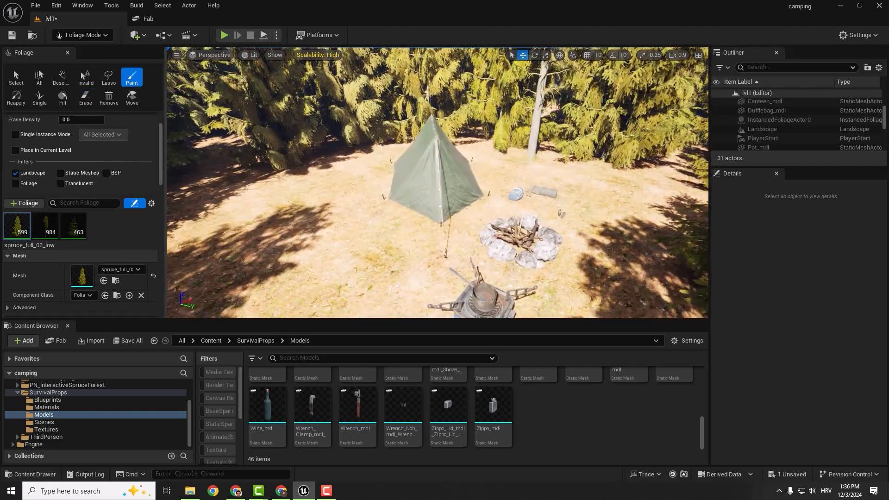
key("shift")
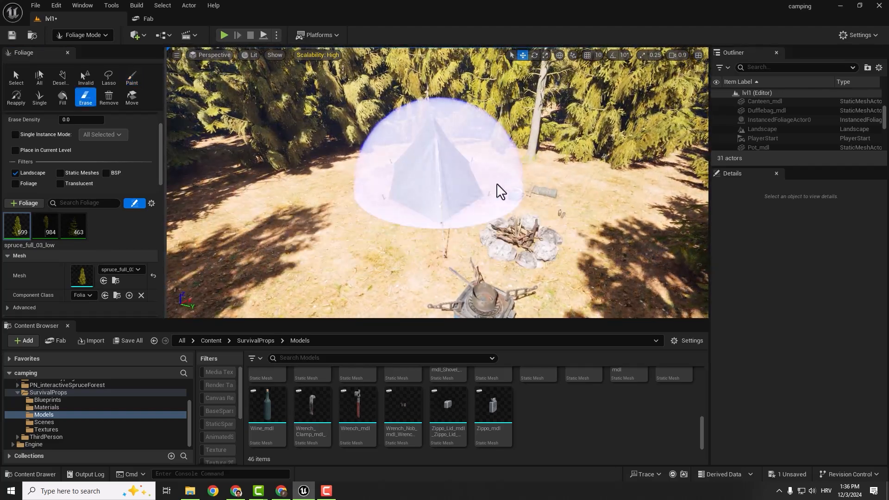
- Save all changes to the lvl1 level
key("ctrl+shift+s")
key("s")
right_click_drag(482, 181, 483, 134)
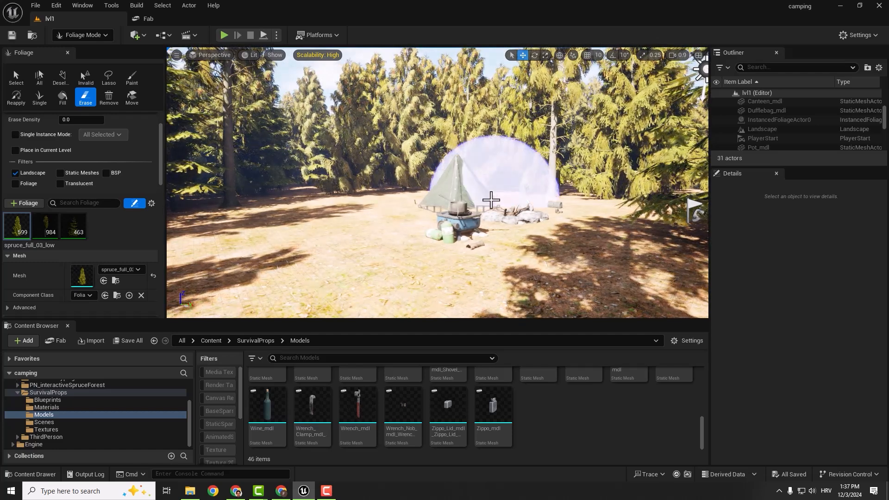
- On Fab, open Project Nature's temperate Vegetation: Foliage Collection and try to add its 5.4 version to the project
left_click(146, 22)
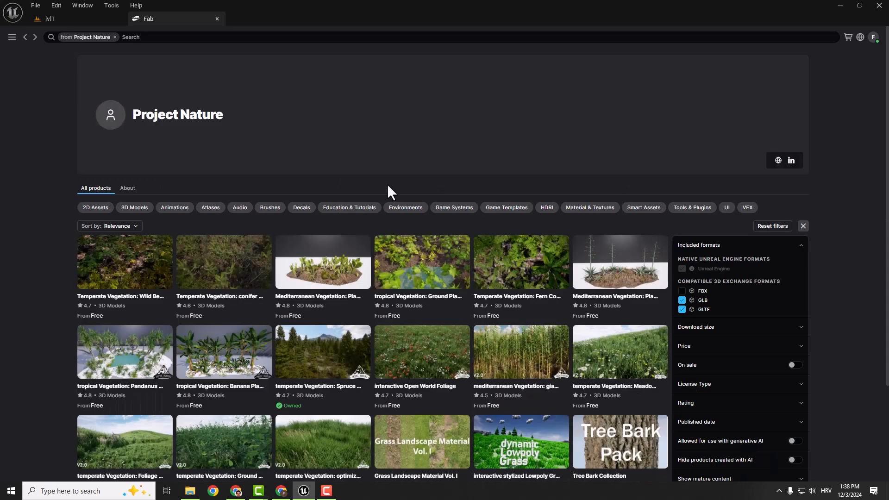
scroll(387, 184, "down", 1)
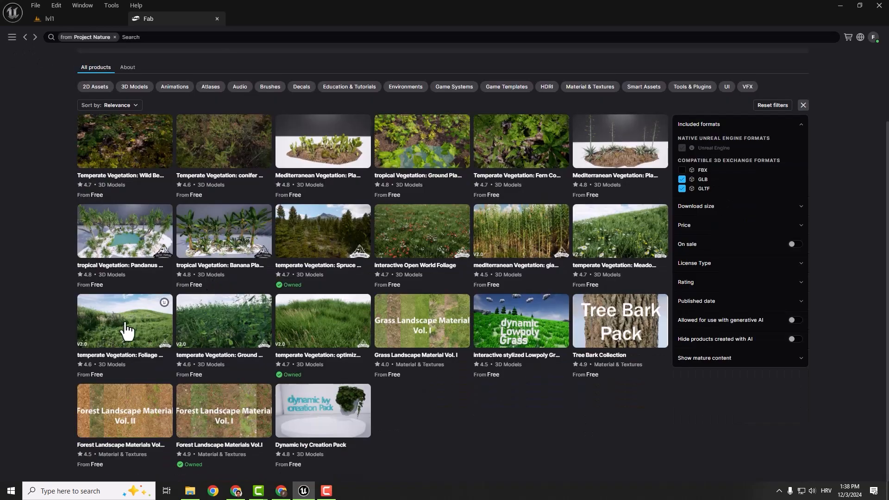
left_click(124, 336)
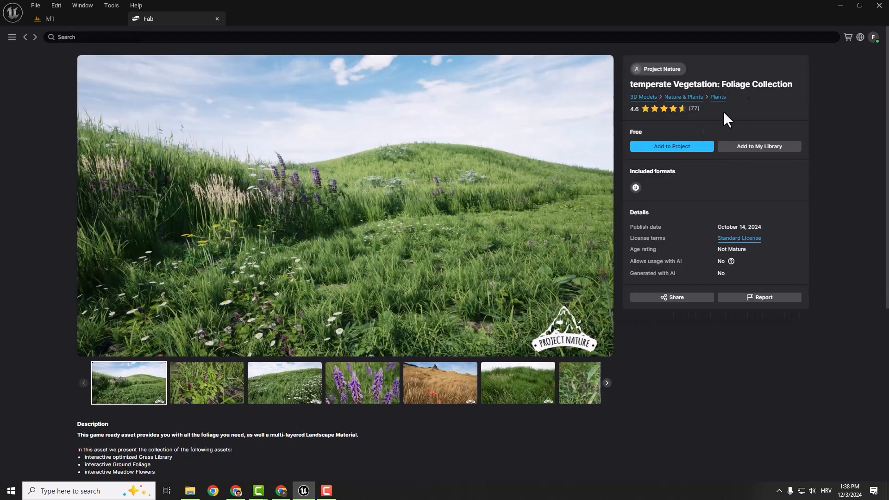
left_click(668, 146)
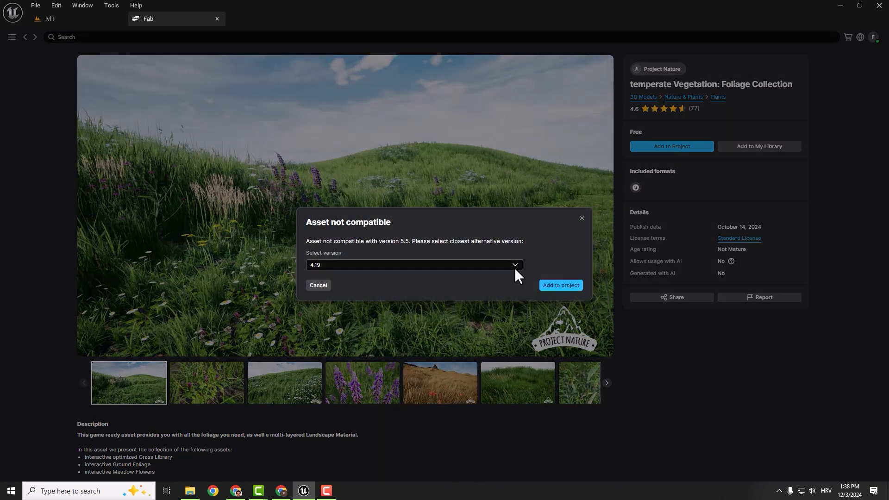
left_click(515, 266)
left_click(366, 425)
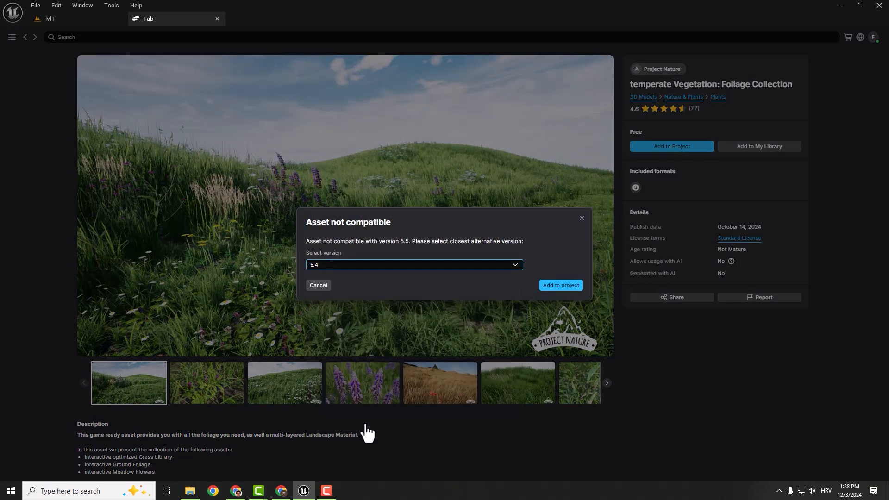
left_click(558, 288)
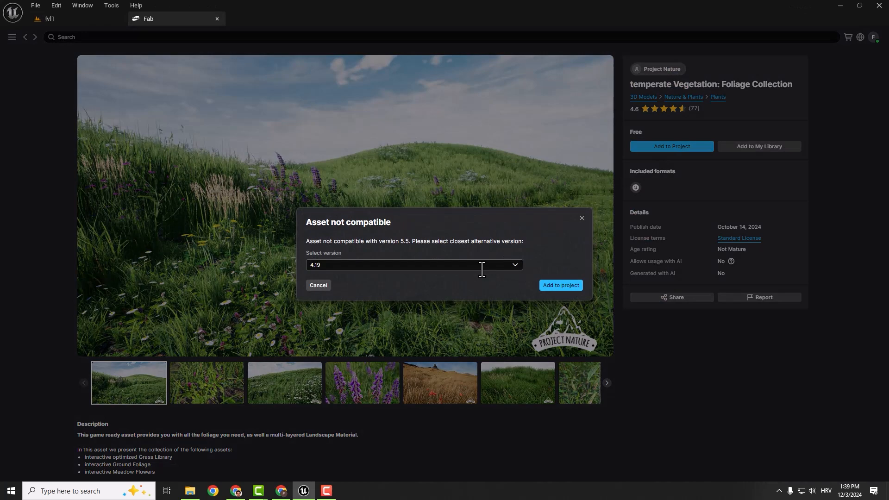
left_click(491, 265)
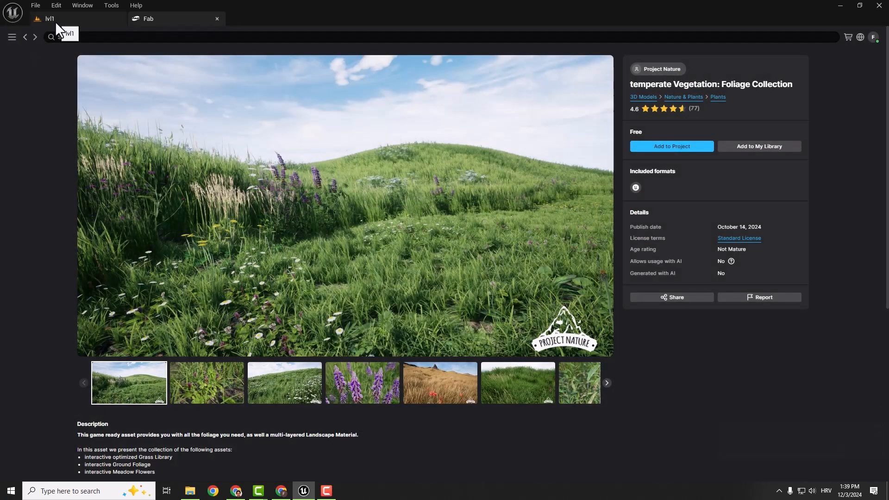
left_click(54, 21)
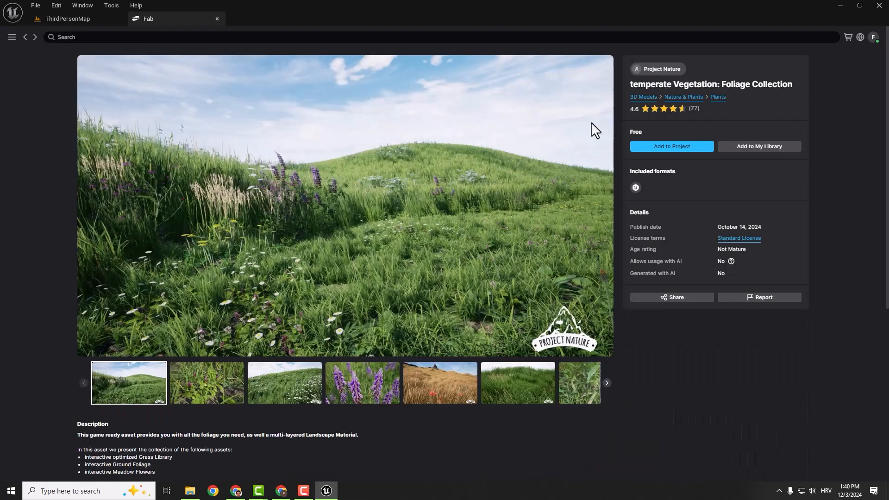
- Retry adding the Foliage Collection to the reopened project, choosing an alternative engine version
left_click(668, 147)
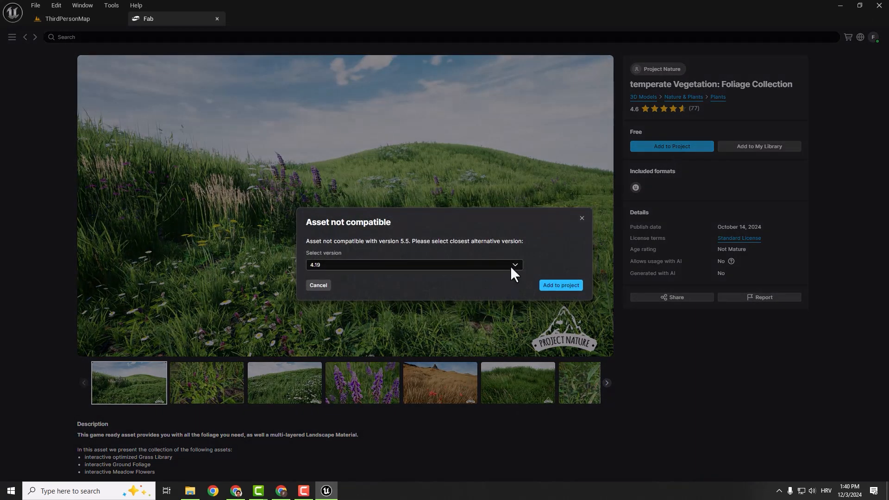
left_click(511, 266)
left_click(341, 424)
left_click(562, 286)
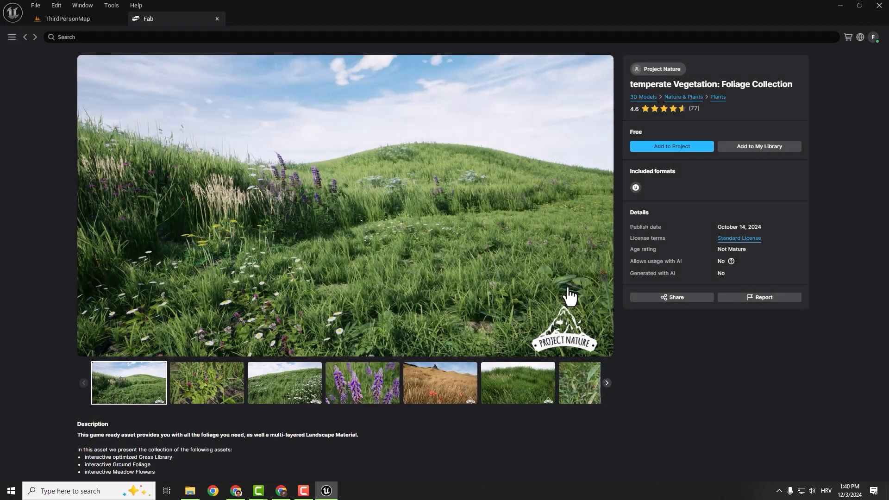
- Add the temperate Vegetation: Foliage Collection to the Fab library and view the library
left_click(755, 149)
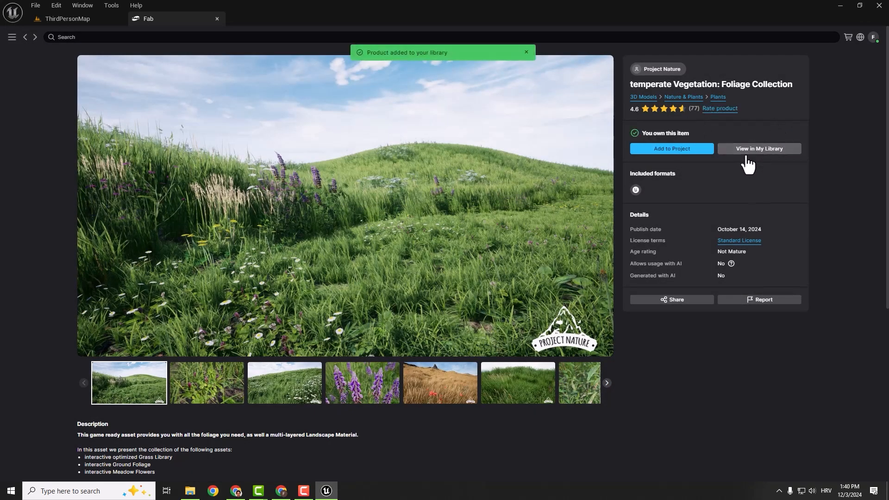
left_click(750, 150)
- Open the temperate Vegetation: optimized Grass Library product and add it to the project
left_click(139, 235)
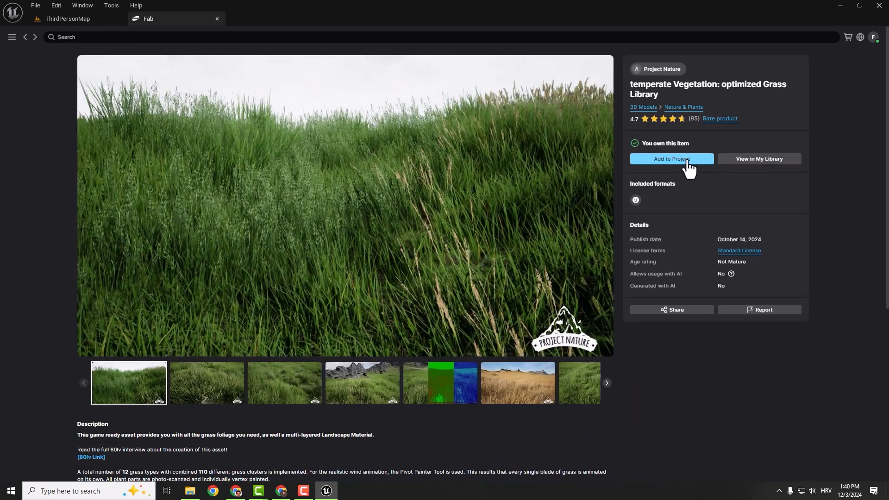
left_click(634, 160)
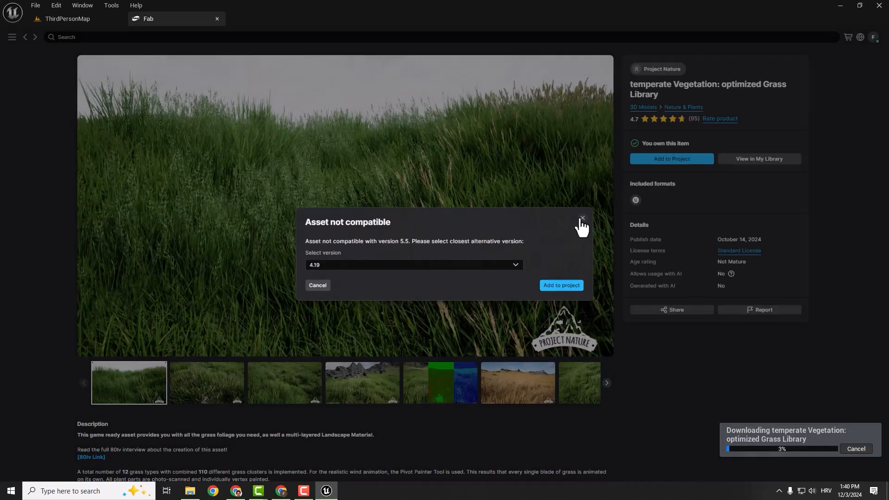
left_click(581, 225)
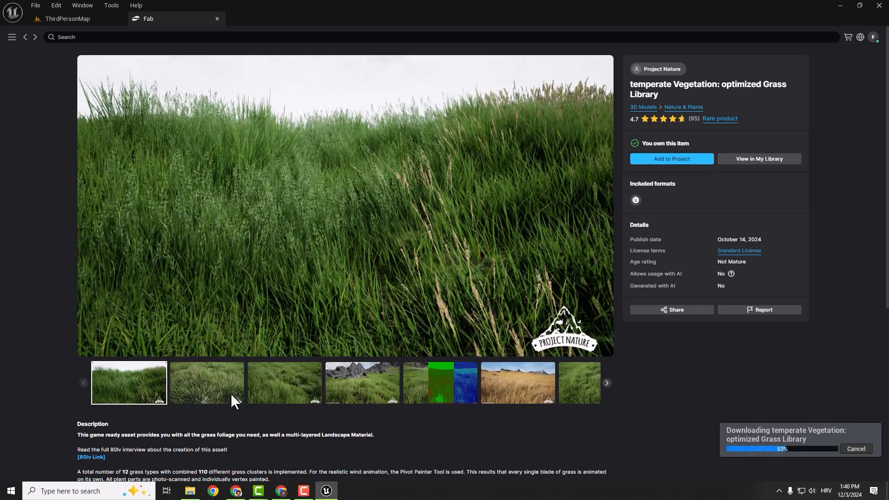
- Examine the preview images of the optimized Grass Library while it downloads
left_click(218, 391)
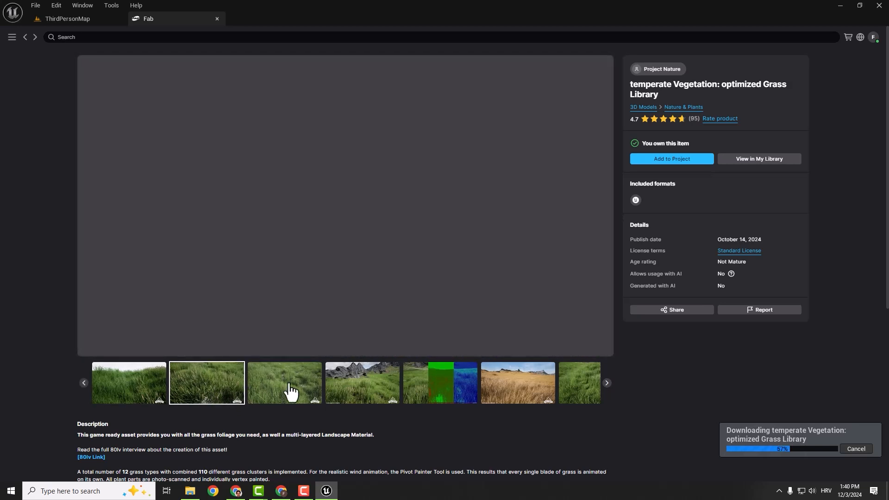
left_click(288, 391)
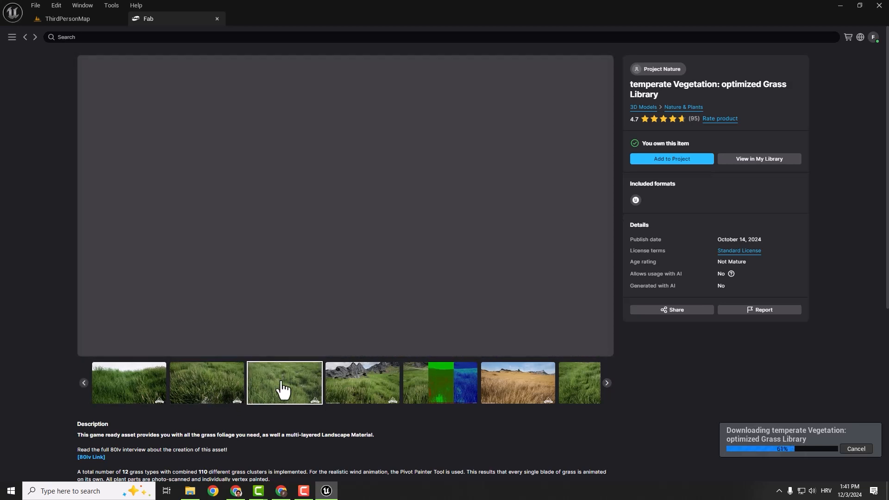
left_click(364, 393)
left_click(517, 384)
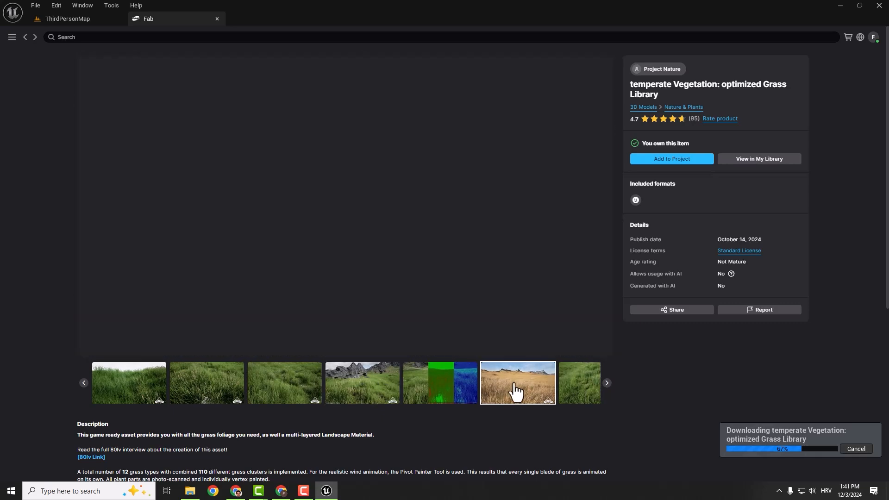
left_click(606, 383)
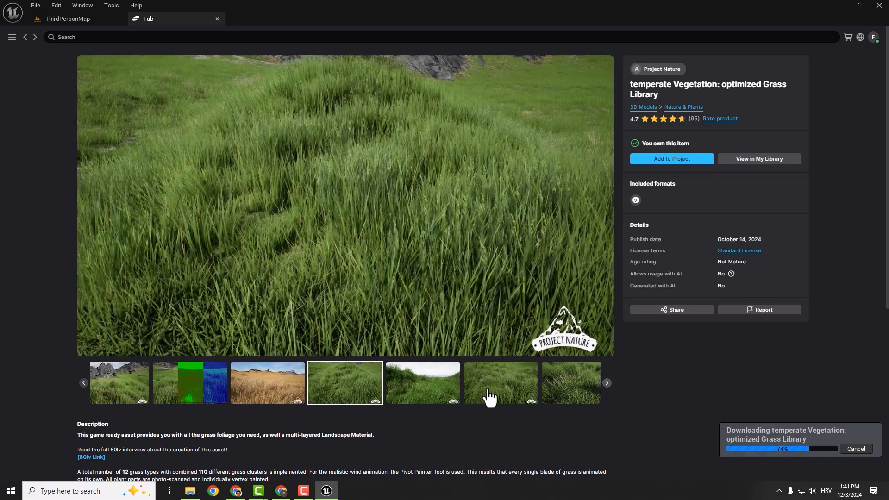
left_click(554, 387)
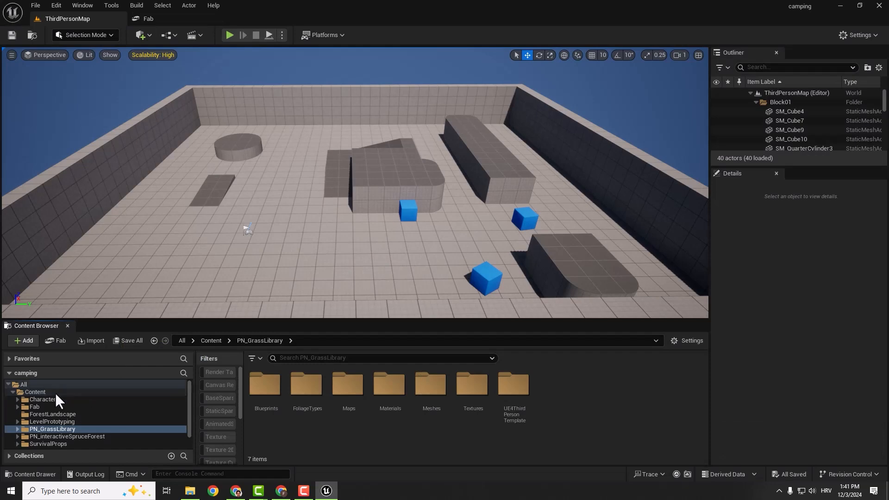
- Open the lvl1 level from the project's Content folder
left_click(55, 393)
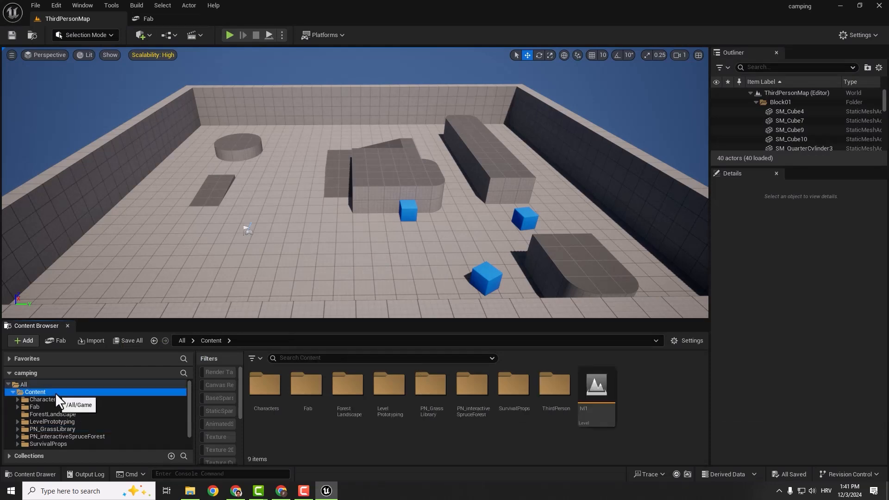
double_click(596, 384)
- Browse the grass meshes in PN_GrassLibrary's Meshes/grassMesh folder and switch the editor to Foliage mode
left_click(47, 429)
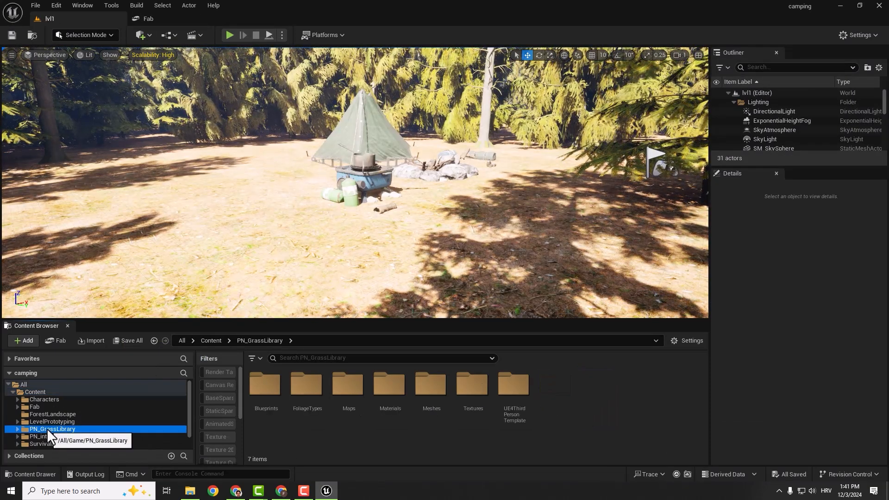
double_click(423, 387)
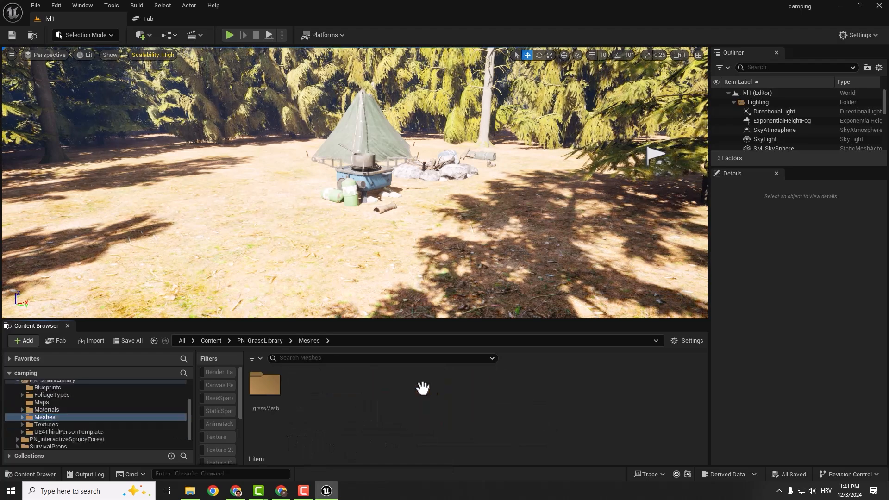
double_click(262, 385)
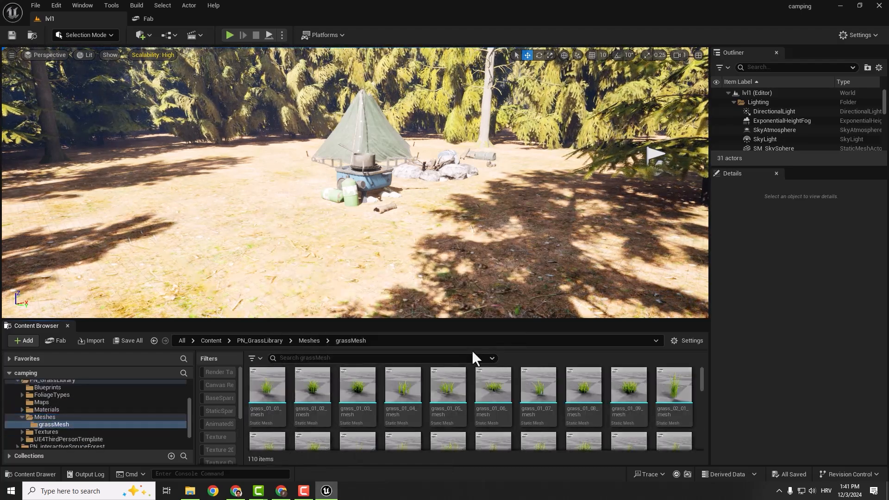
scroll(496, 391, "down", 5)
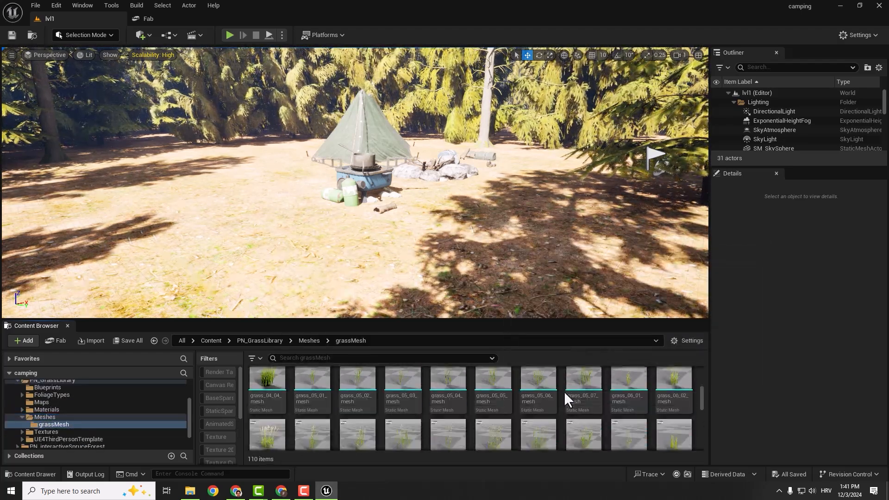
scroll(563, 391, "down", 2)
left_click(93, 37)
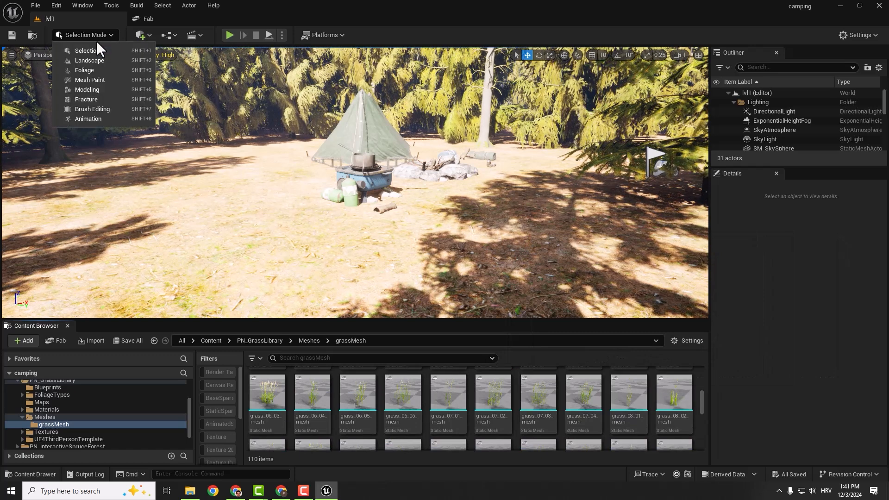
left_click(87, 70)
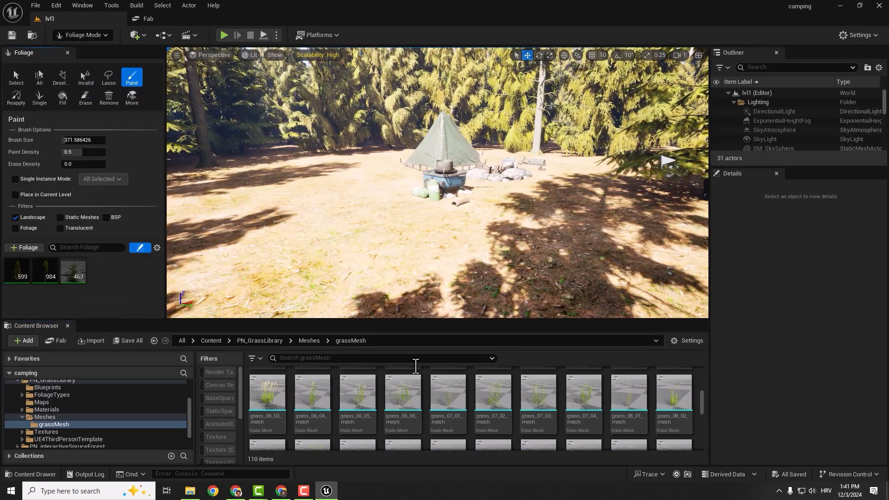
- Select grass_05_01_mesh, grass_06_02_mesh, grass_10_04_mesh, grass_12_05_mesh and lowGrass_01_01_SM, and enable Nanite for all five meshes
scroll(502, 396, "down", 4)
mouse_move(700, 417)
left_mouse_down()
mouse_move(704, 433)
mouse_move(703, 405)
left_mouse_up()
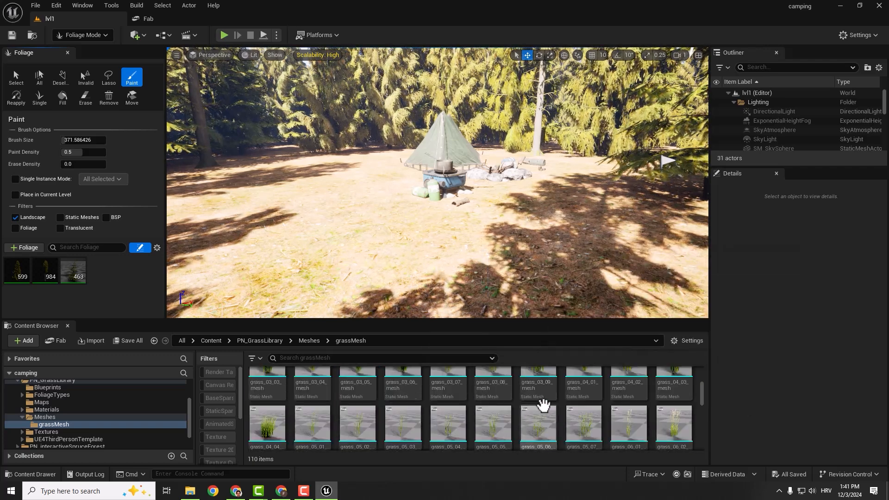
scroll(316, 407, "up", 2)
left_click(316, 407)
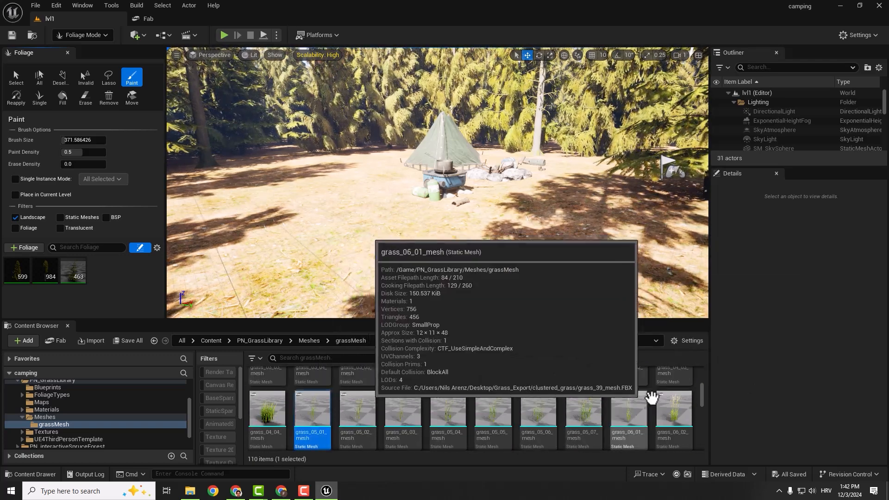
left_click(667, 409, "ctrl")
scroll(508, 416, "down", 4)
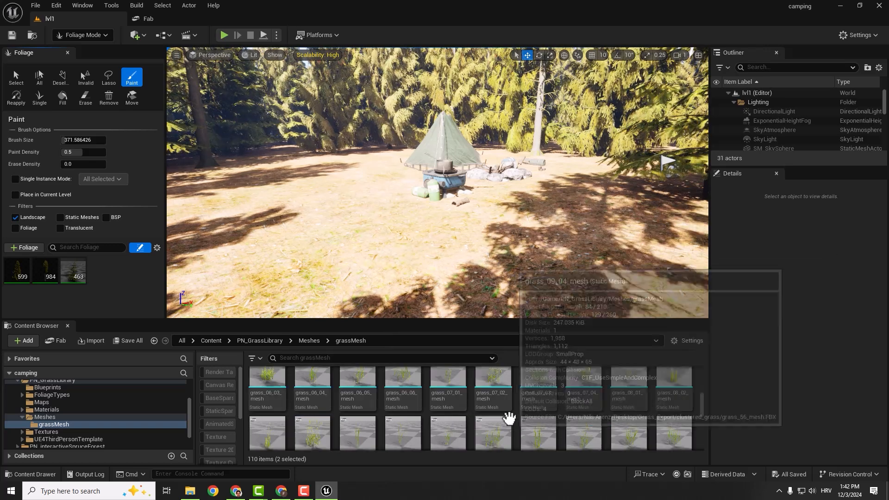
scroll(628, 388, "down", 1)
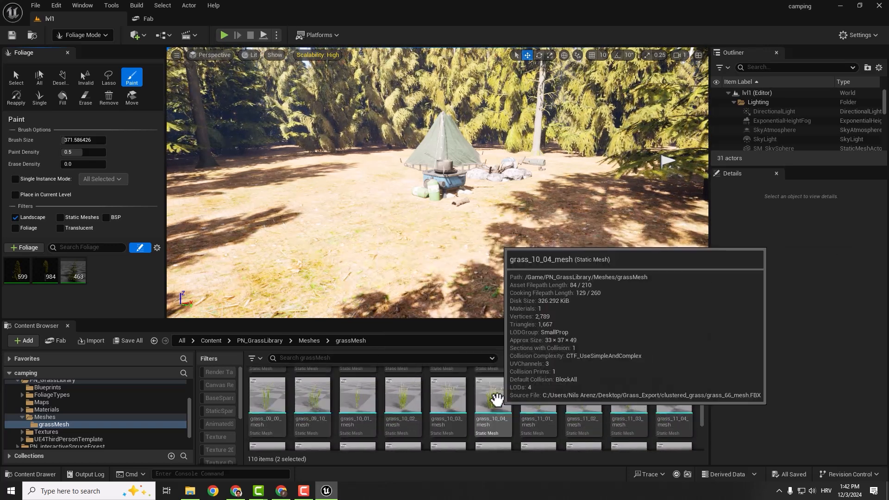
left_click(497, 397, "ctrl")
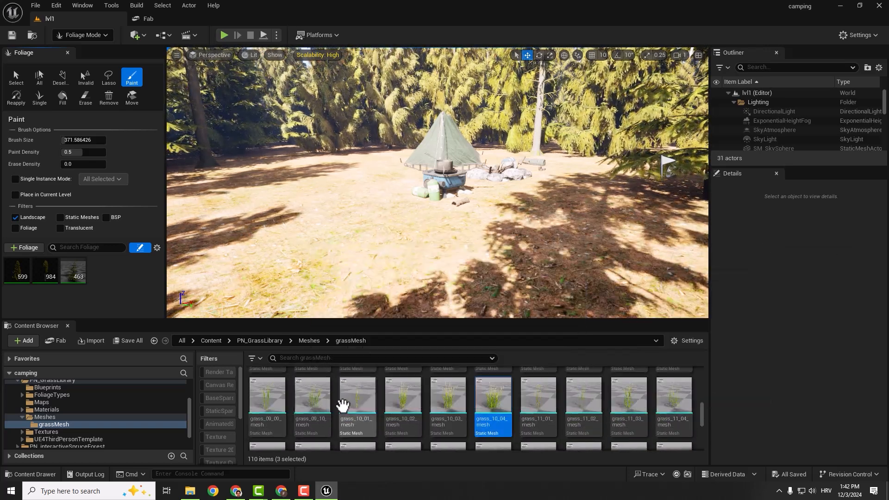
scroll(361, 401, "down", 1)
left_click(537, 385, "ctrl")
scroll(537, 387, "down", 2)
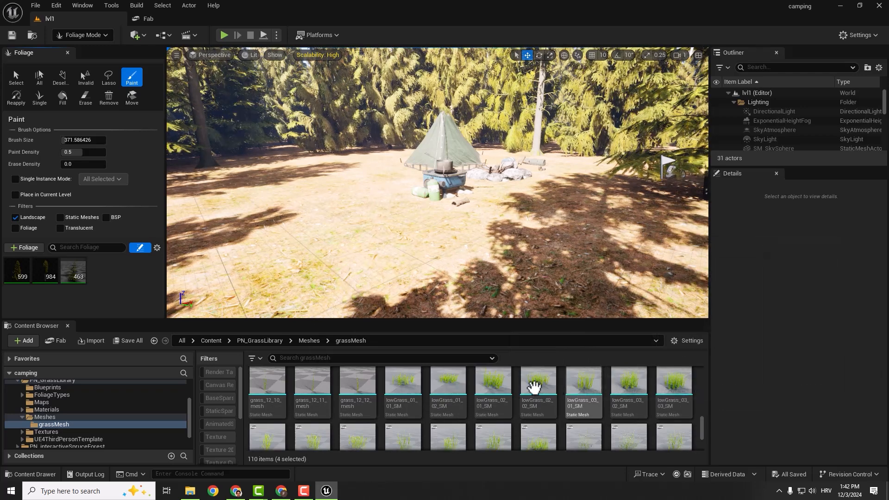
left_click(405, 381, "ctrl")
right_click(405, 381)
mouse_move(467, 97)
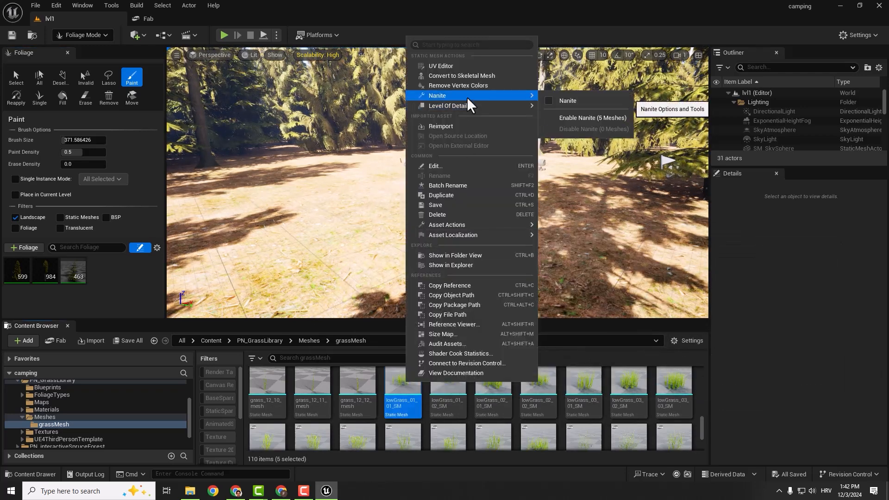
left_click(555, 118)
- Add the five selected grass meshes as foliage types, leaving only the grasses active for painting
scroll(467, 380, "up", 1)
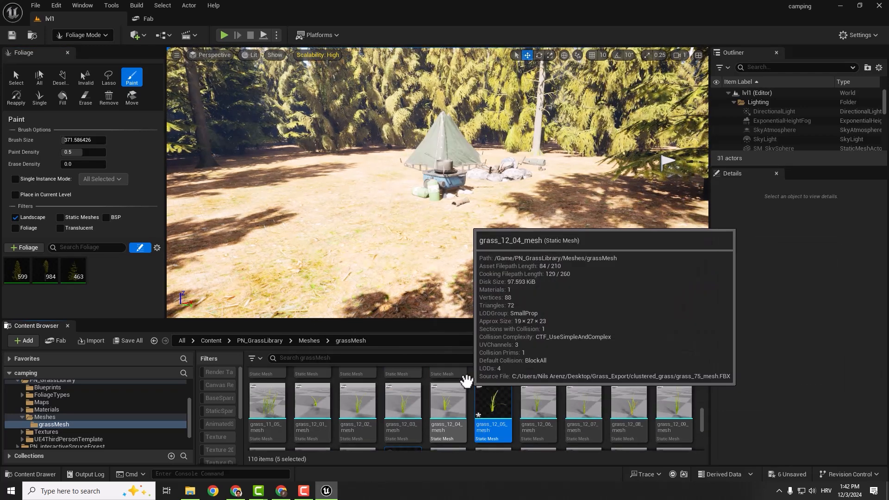
left_click_drag(403, 419, 119, 278)
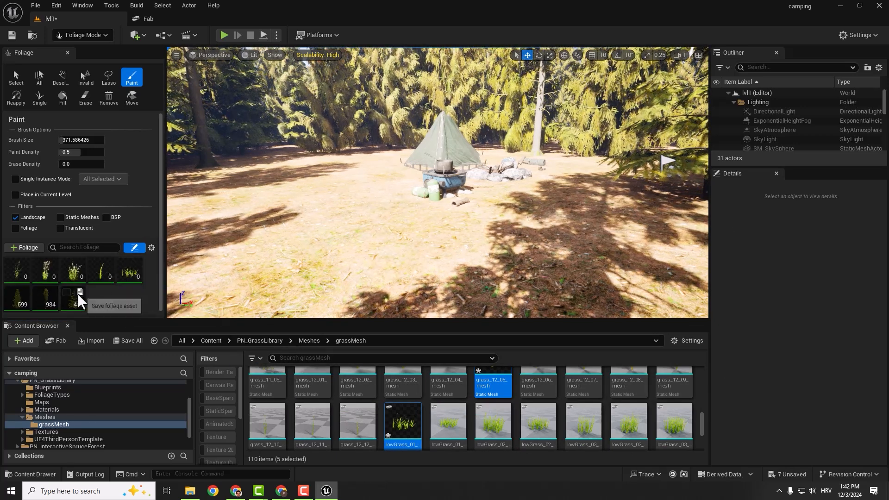
key("ctrl+a")
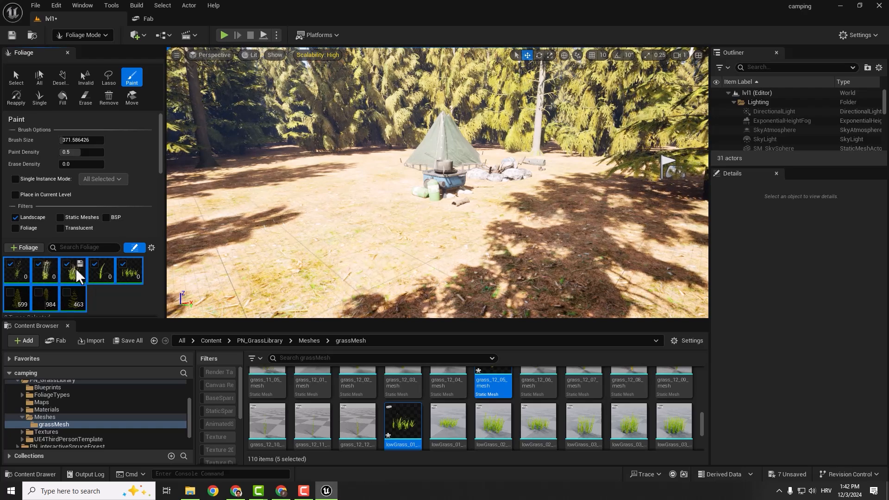
left_click(135, 290)
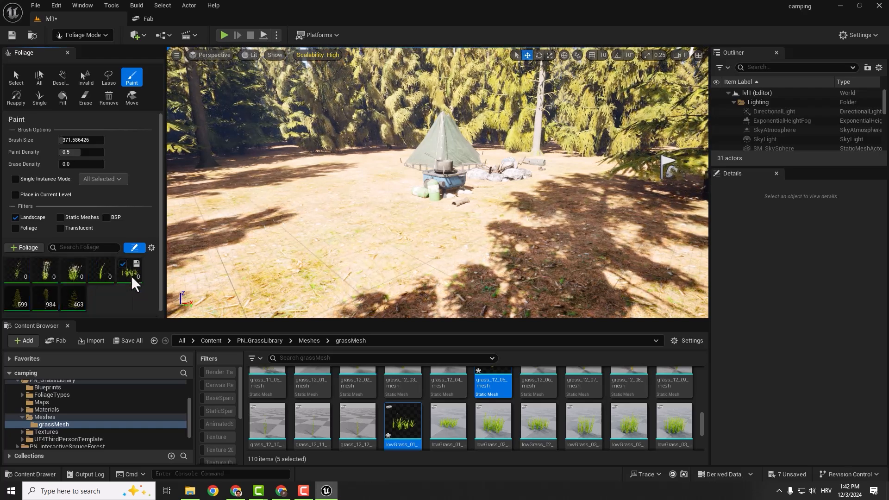
- Try painting the five grass types on the open ground beside the tent and undo the strokes
left_click_drag(308, 221, 342, 193)
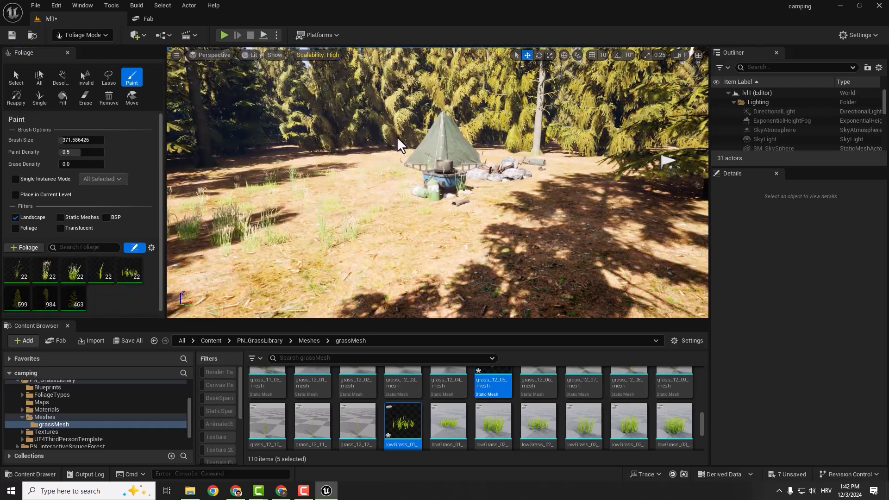
key("w")
mouse_move(397, 137)
right_mouse_down()
mouse_move(366, 141)
mouse_move(347, 204)
mouse_move(363, 149)
right_mouse_up()
key("w")
key("ctrl+z")
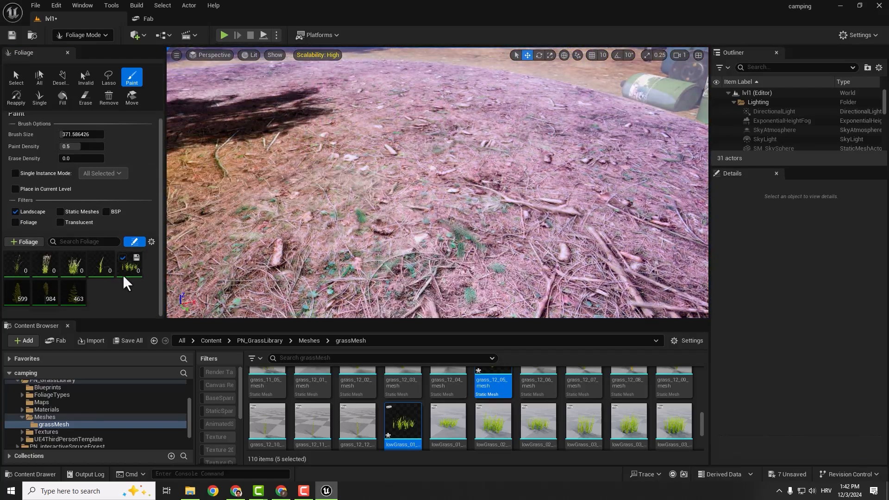
- Select the five grass foliage types together and set their painting Density / 1Kuu to 300
left_click(24, 271)
left_click(119, 273, "shift")
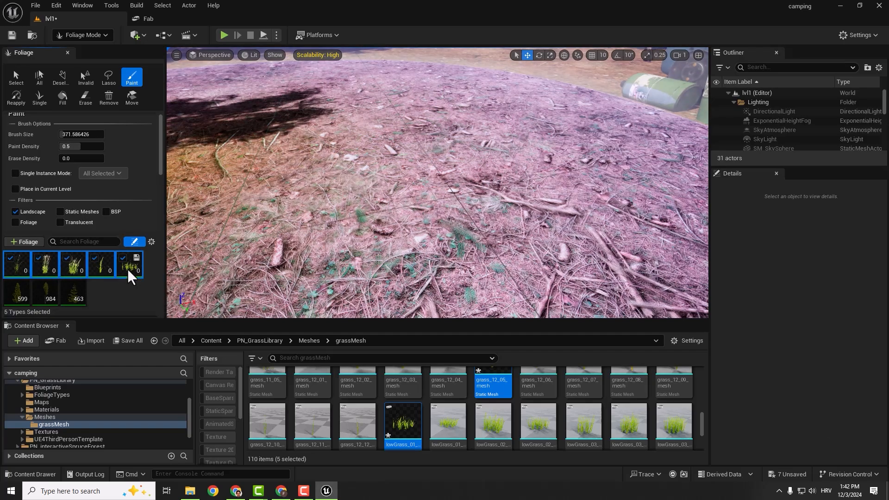
scroll(113, 199, "down", 5)
left_click(106, 221)
type("200")
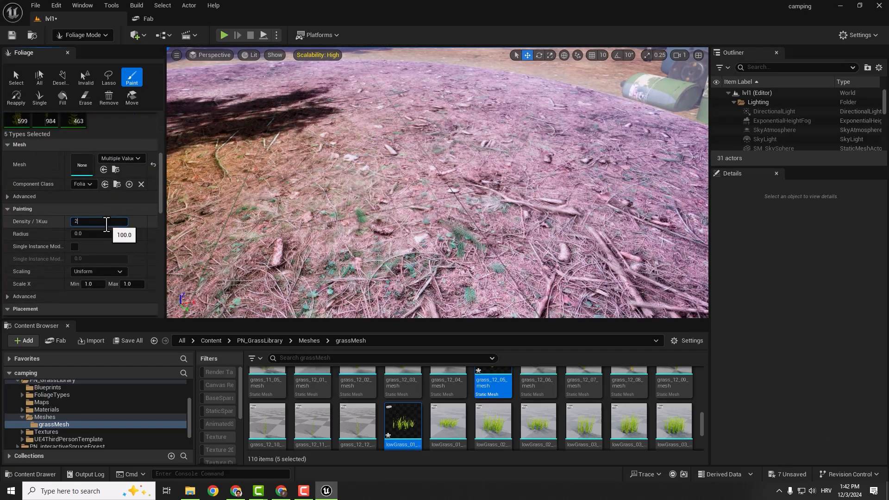
key("Return")
type("300")
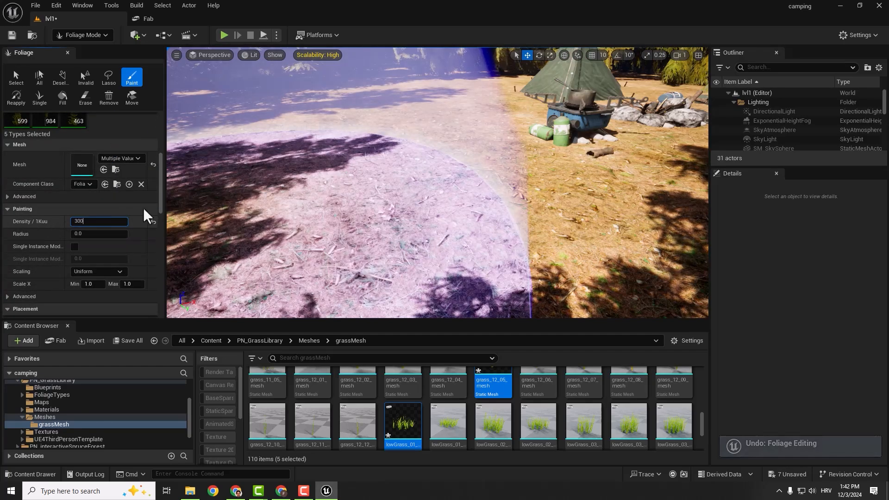
key("Return")
- Paint the five grass types around the edges of the campsite clearing and across the surrounding forest floor
right_click_drag(380, 139, 389, 121)
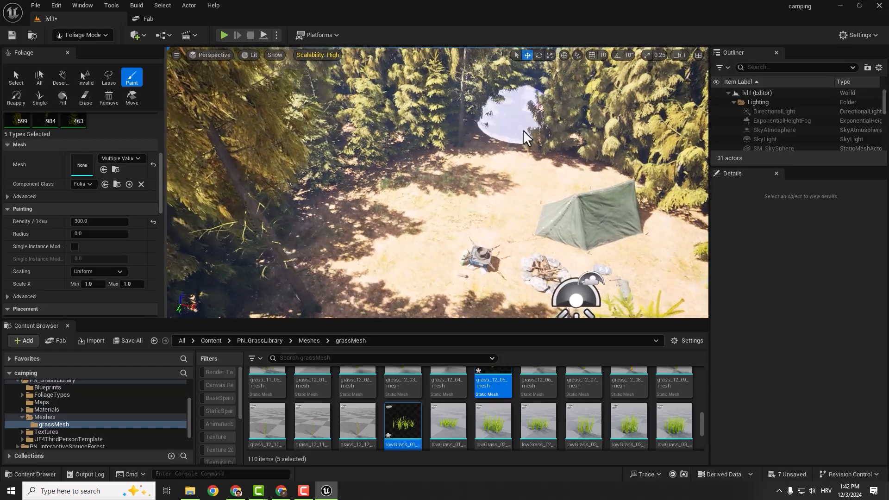
mouse_move(421, 174)
left_mouse_down()
mouse_move(514, 175)
mouse_move(422, 191)
left_mouse_up()
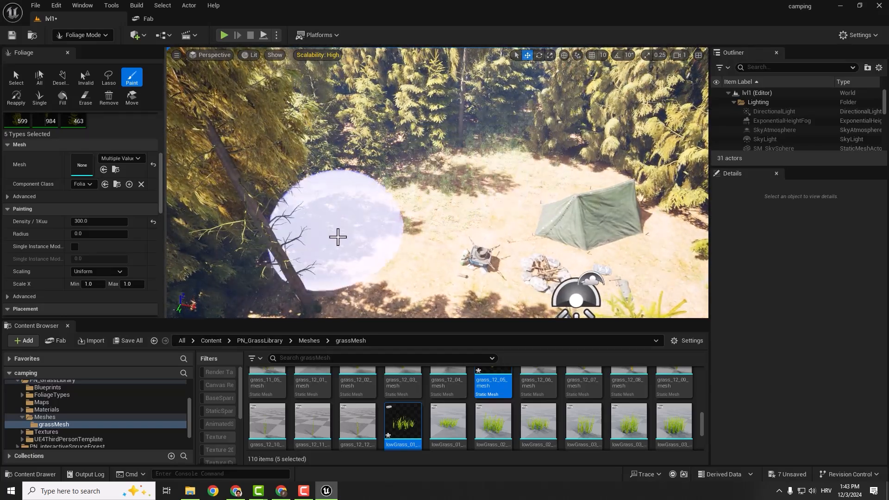
mouse_move(338, 236)
right_mouse_down()
mouse_move(356, 250)
mouse_move(413, 159)
right_mouse_up()
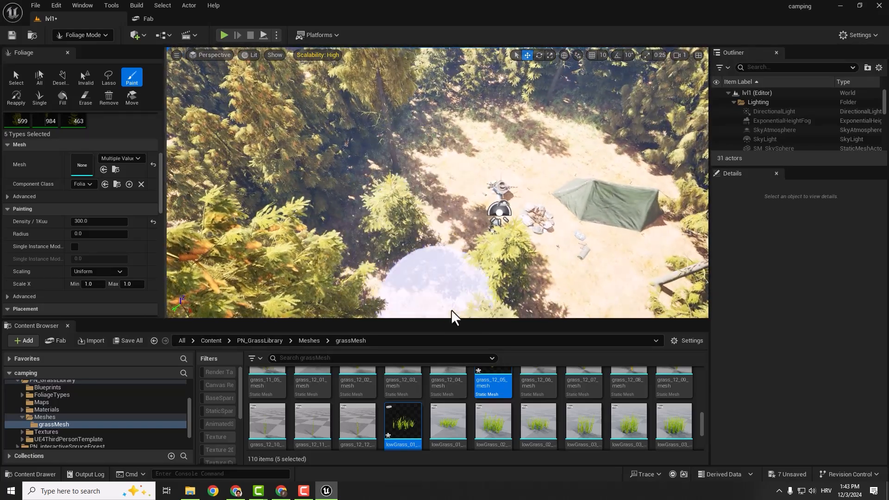
mouse_move(402, 269)
right_mouse_down()
mouse_move(440, 296)
mouse_move(463, 292)
right_mouse_up()
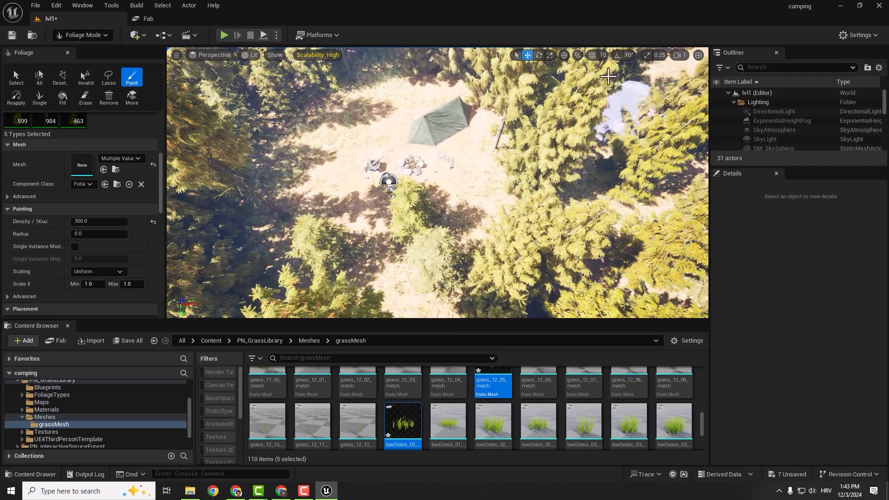
mouse_move(619, 99)
right_mouse_down()
mouse_move(555, 60)
mouse_move(547, 69)
right_mouse_up()
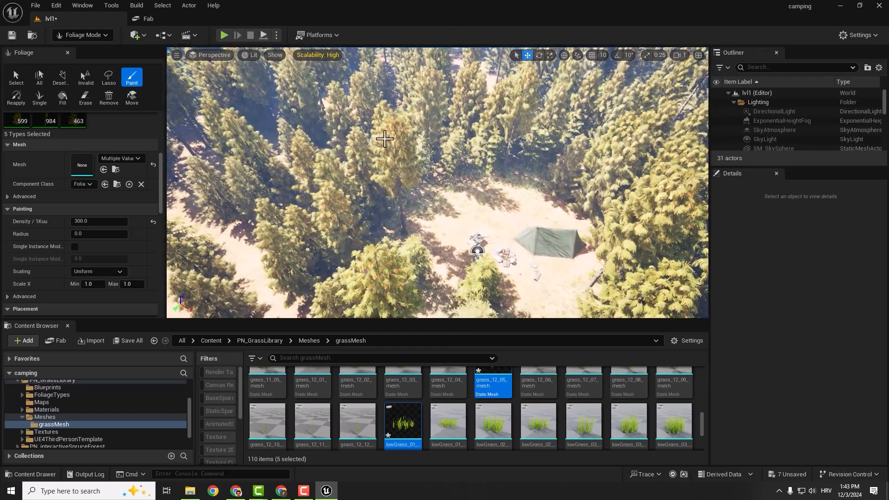
right_click_drag(435, 204, 470, 139)
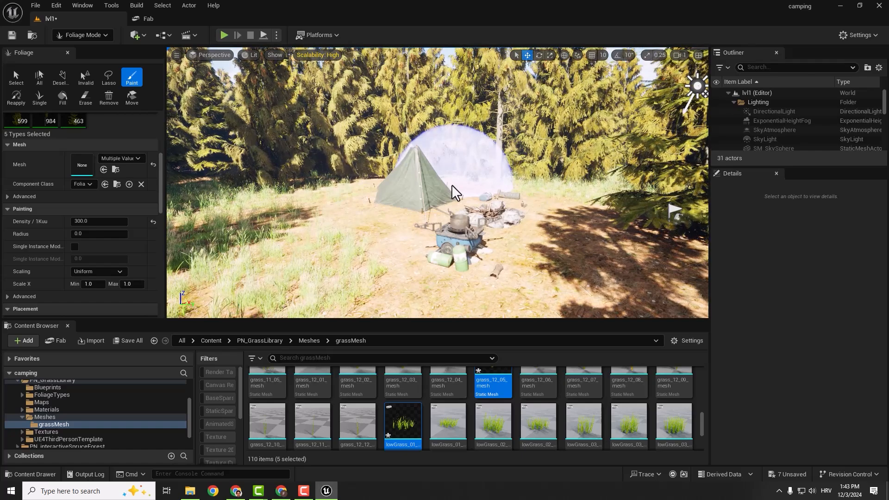
- Rotate the directional light to change how sunlight falls on the campsite and save all changes
key("ctrl+l")
key("ctrl+l")
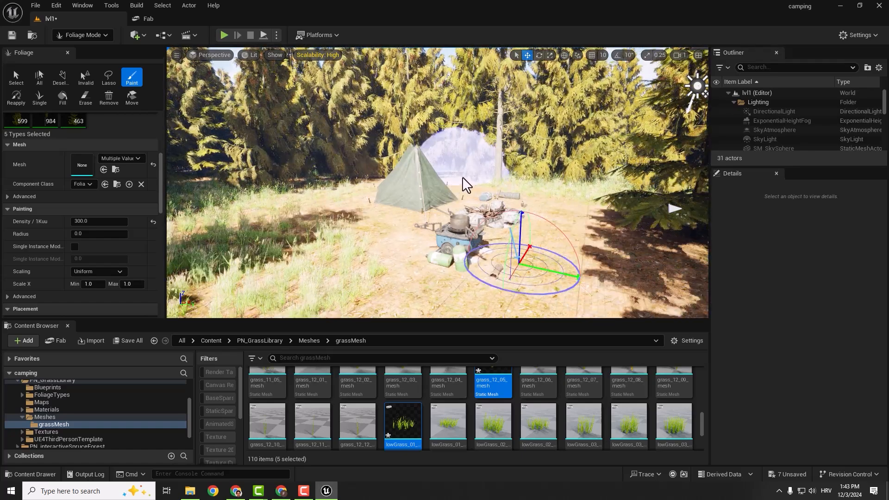
key("ctrl+l")
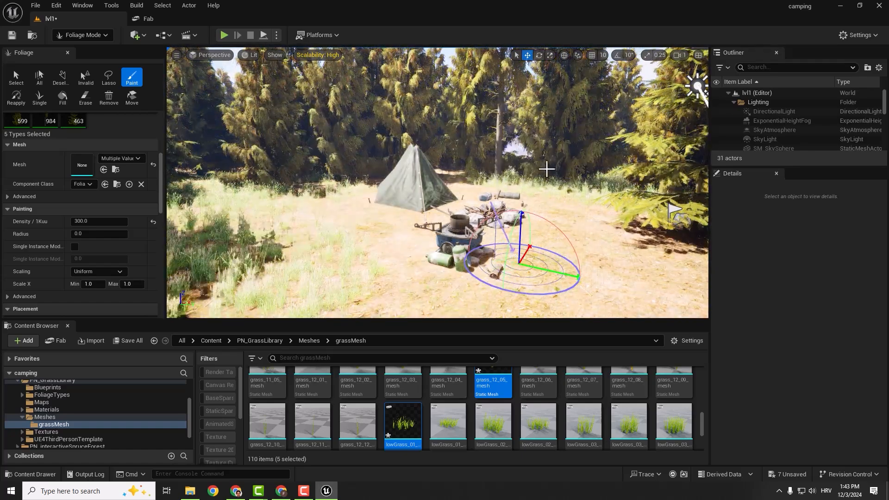
key("ctrl+l")
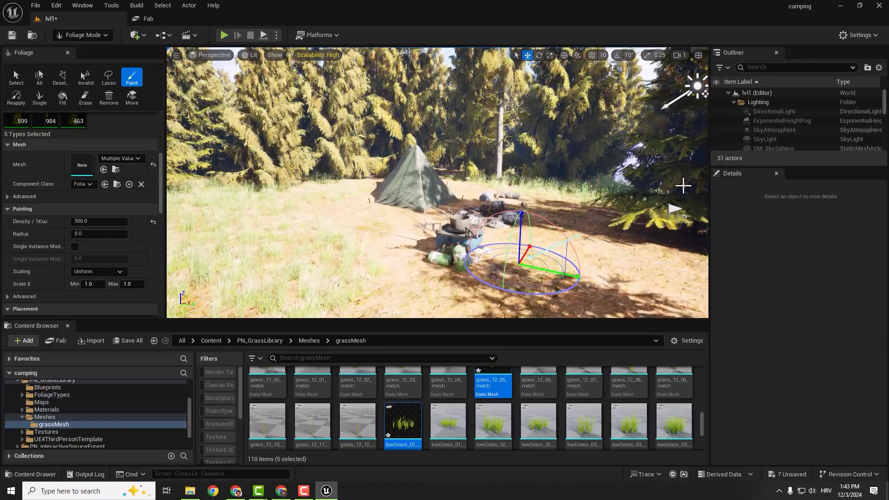
mouse_move(679, 177)
right_mouse_down()
mouse_move(635, 215)
mouse_move(611, 191)
mouse_move(501, 183)
mouse_move(324, 199)
right_mouse_up()
key("ctrl+shift+s")
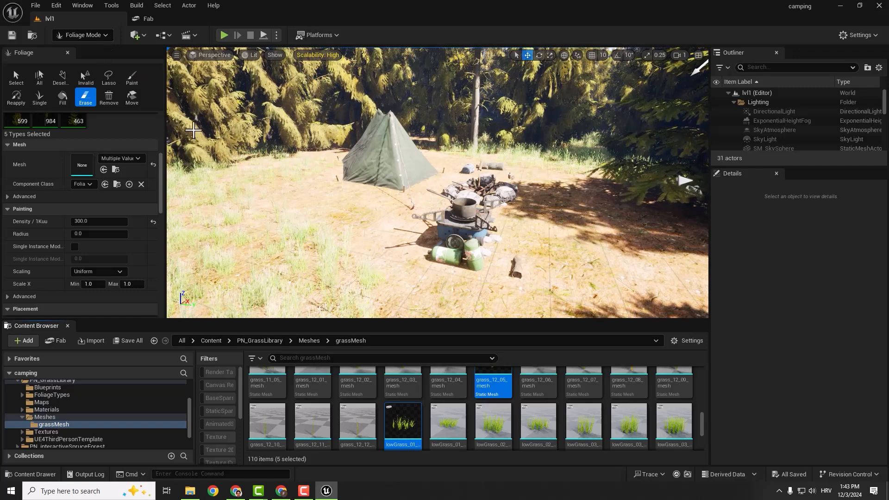
- Paint small grass patches between the tent and the camp stove with a brush size of about 55
scroll(121, 184, "up", 5)
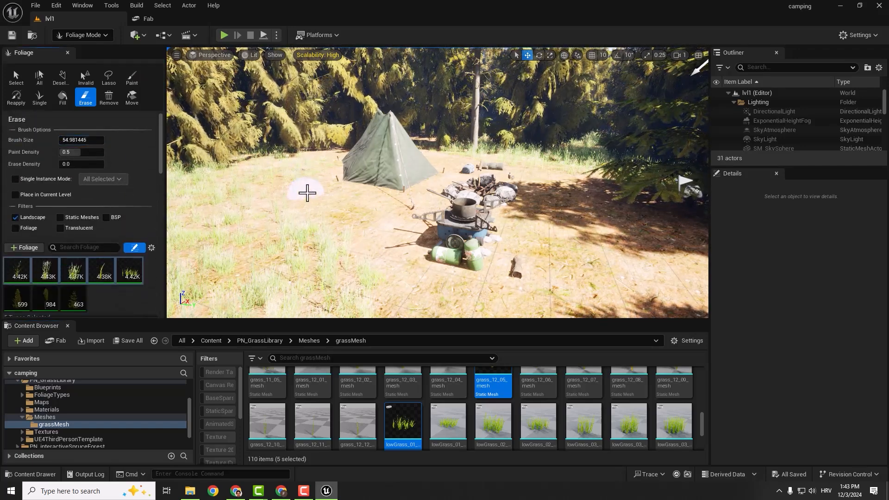
key("ctrl+z")
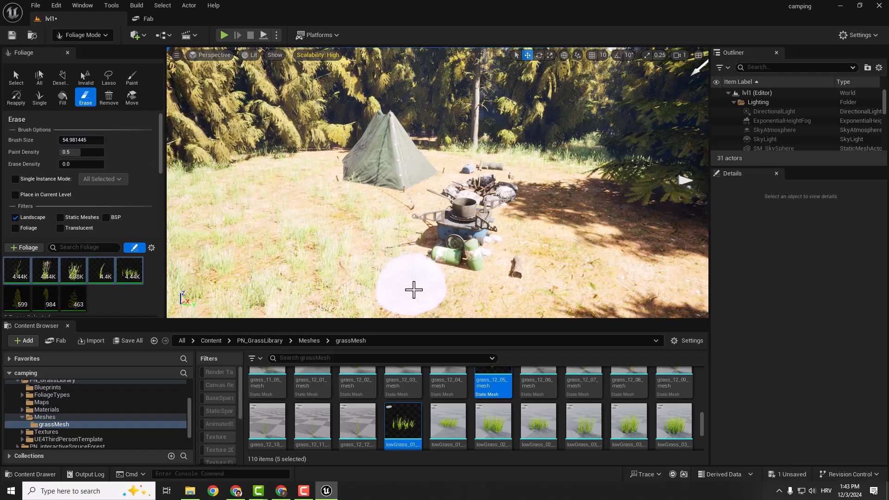
right_click_drag(414, 290, 296, 334)
scroll(414, 290, "down", 1)
key("ctrl+z")
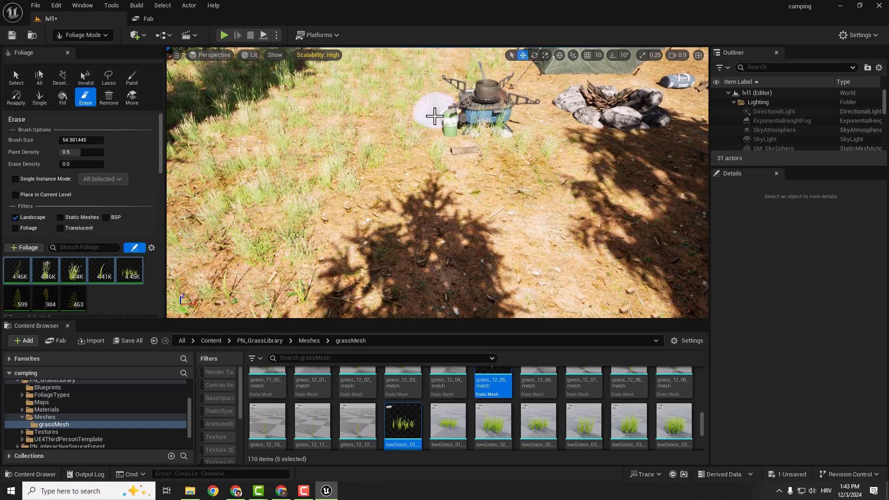
- Paint more small grass patches over the open ground in front of the camp stove
mouse_move(364, 243)
right_mouse_down()
mouse_move(296, 194)
mouse_move(199, 187)
right_mouse_up()
key("w")
key("d")
right_click_drag(407, 184, 456, 206)
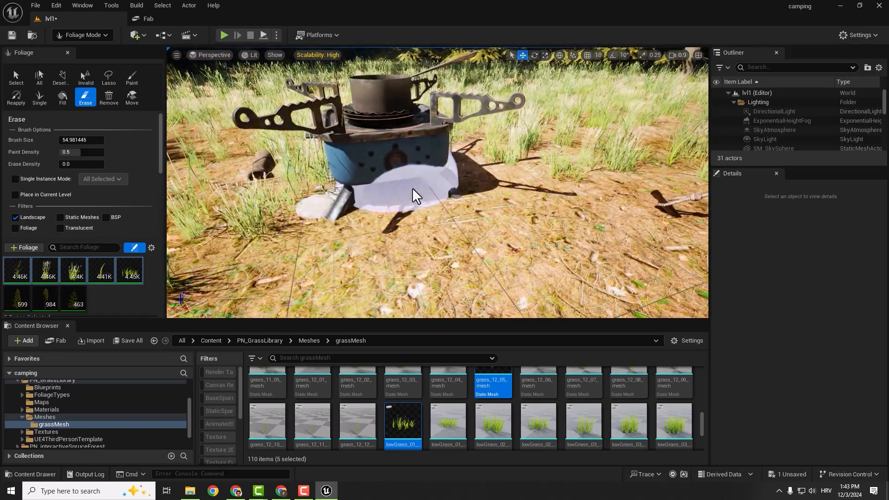
key("a")
mouse_move(289, 208)
right_mouse_down()
mouse_move(385, 199)
mouse_move(468, 231)
mouse_move(444, 245)
mouse_move(496, 238)
mouse_move(466, 259)
mouse_move(463, 296)
right_mouse_up()
key("w")
key("s")
key("s")
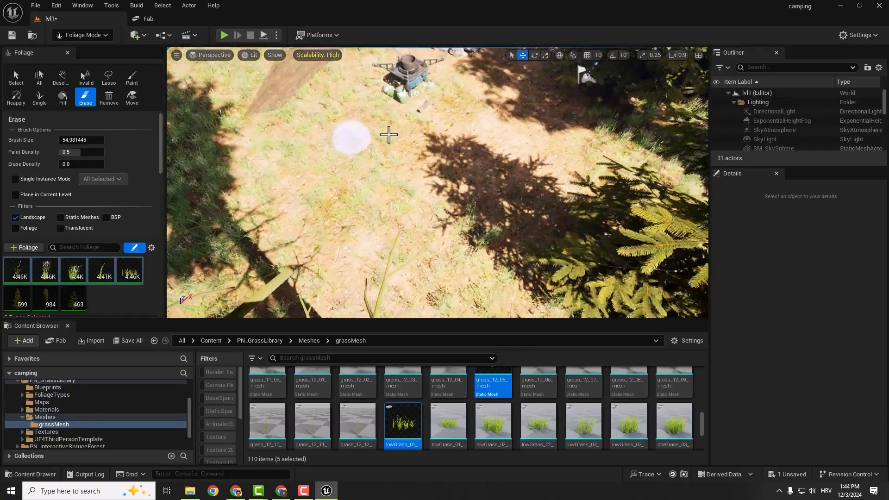
key("ctrl+z")
- Fill the bare ground around the tent and fire pit with small grass patches and save the level
key("ctrl+z")
key("ctrl+z")
key("ctrl+z")
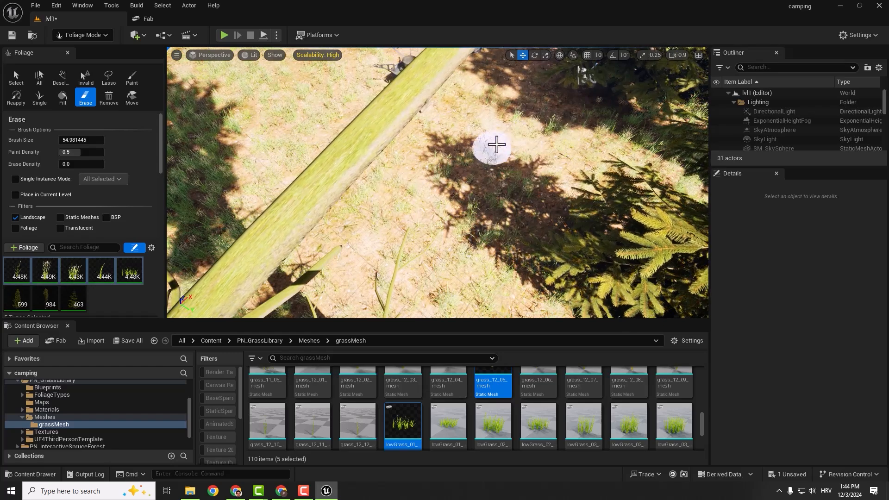
key("w")
mouse_move(496, 145)
right_mouse_down()
mouse_move(523, 111)
mouse_move(539, 123)
right_mouse_up()
key("ctrl+z")
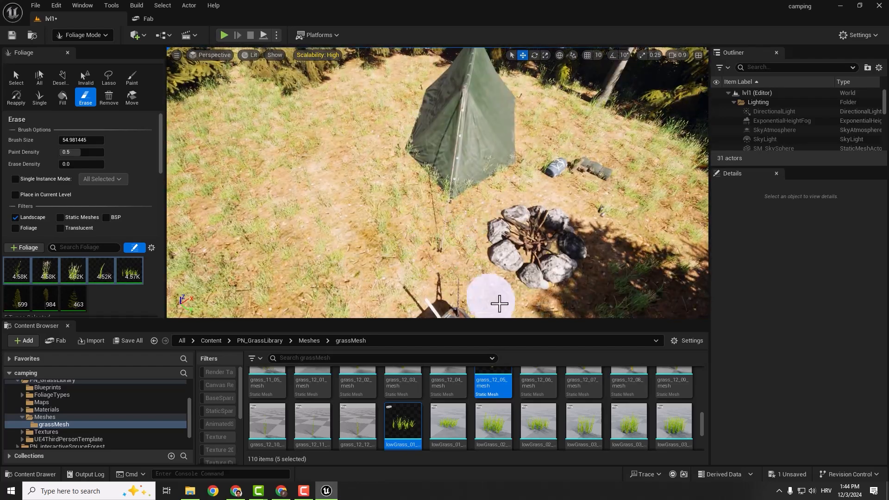
right_click_drag(509, 192, 495, 120)
right_click_drag(469, 276, 472, 278)
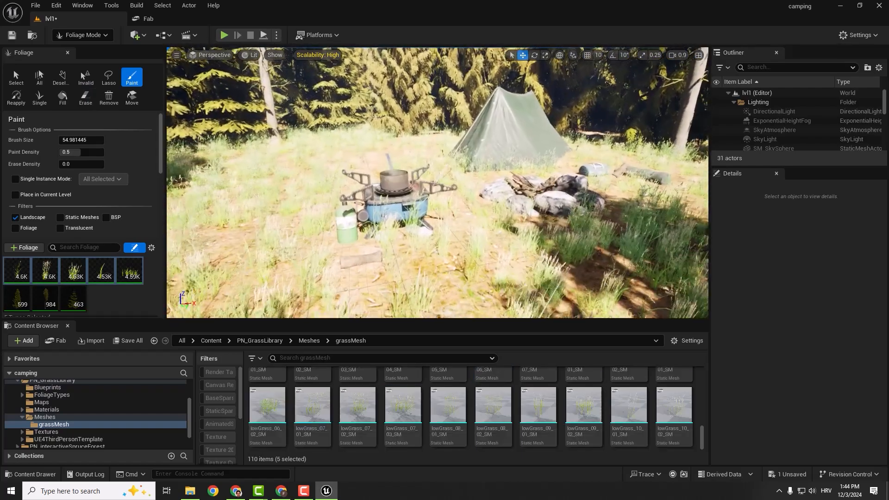
left_click(85, 97)
key("ctrl+s")
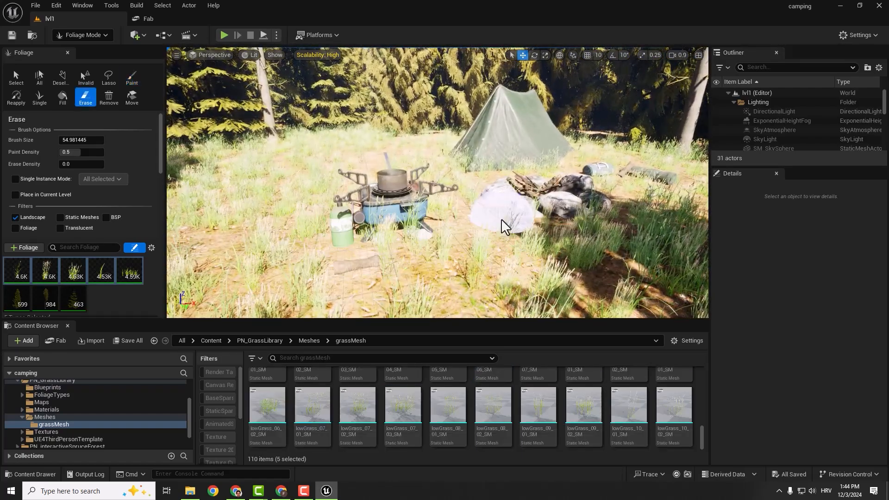
- Erase the stray grass around the fire pit stones and save the level
right_click_drag(487, 204, 493, 202)
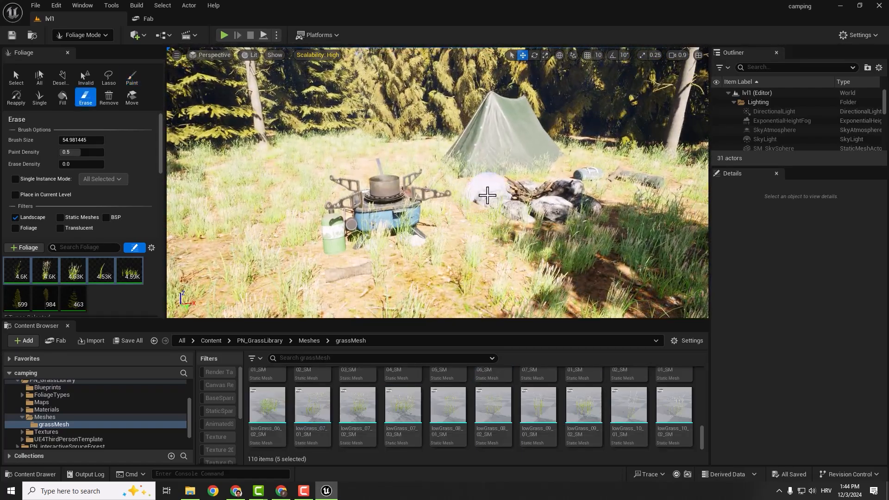
key("F11")
mouse_move(509, 218)
right_mouse_down()
mouse_move(540, 206)
mouse_move(517, 204)
right_mouse_up()
scroll(510, 218, "down", 3)
key("q")
key("d")
scroll(510, 219, "down", 3)
key("e")
key("d")
key("a")
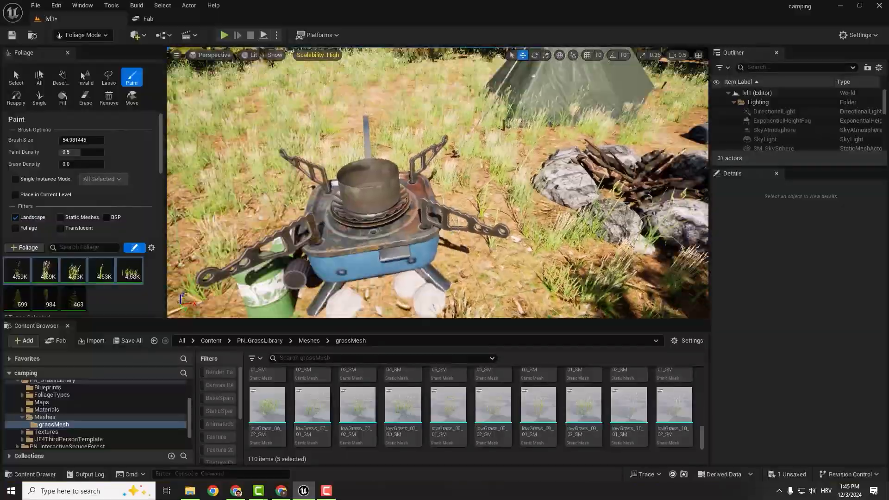
key("a")
right_click_drag(438, 183, 479, 184)
right_click_drag(472, 229, 467, 208)
key("q")
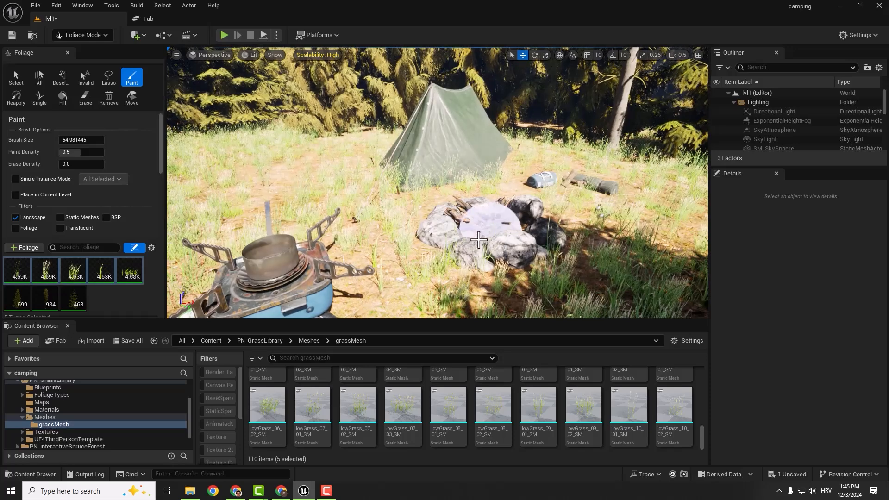
left_click(85, 97)
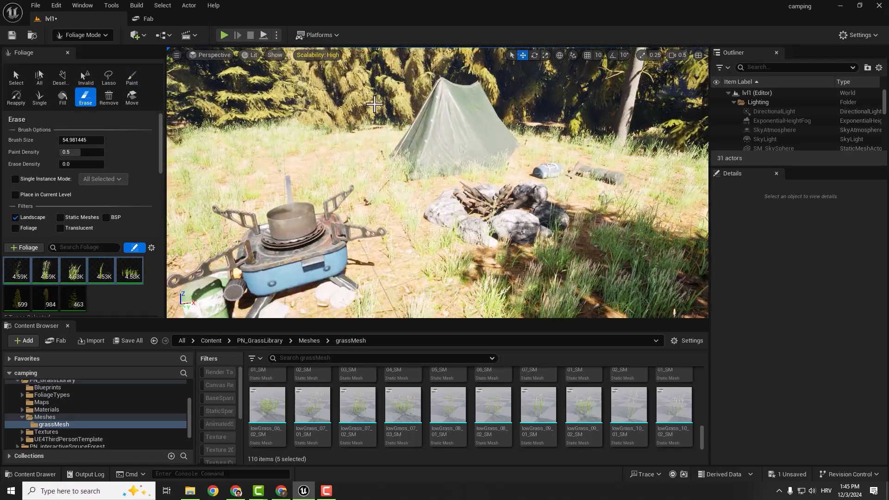
key("ctrl+s")
- Search Fab for "fire" and limit the results to free products
left_click(163, 21)
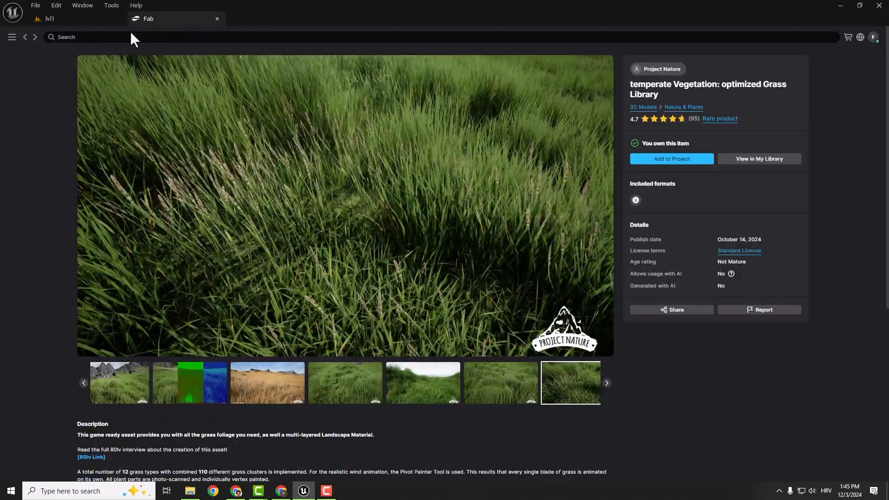
left_click(84, 39)
type("fire")
key("Return")
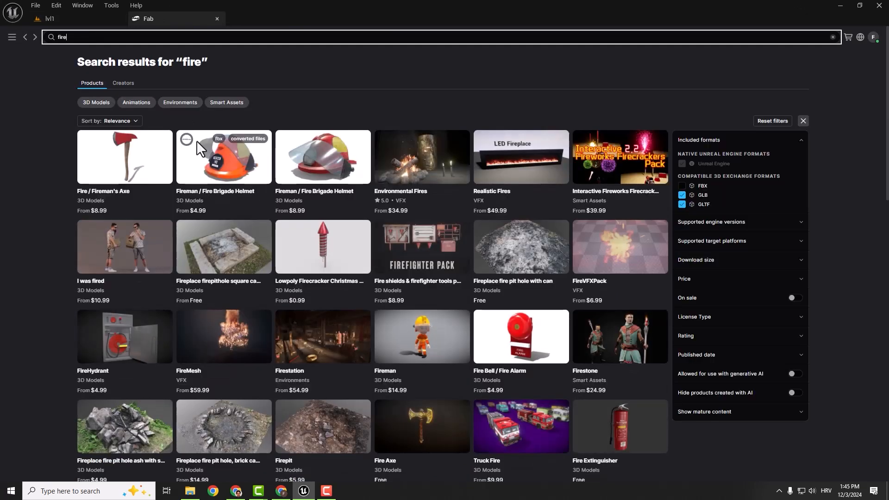
left_click(717, 279)
left_click(682, 316)
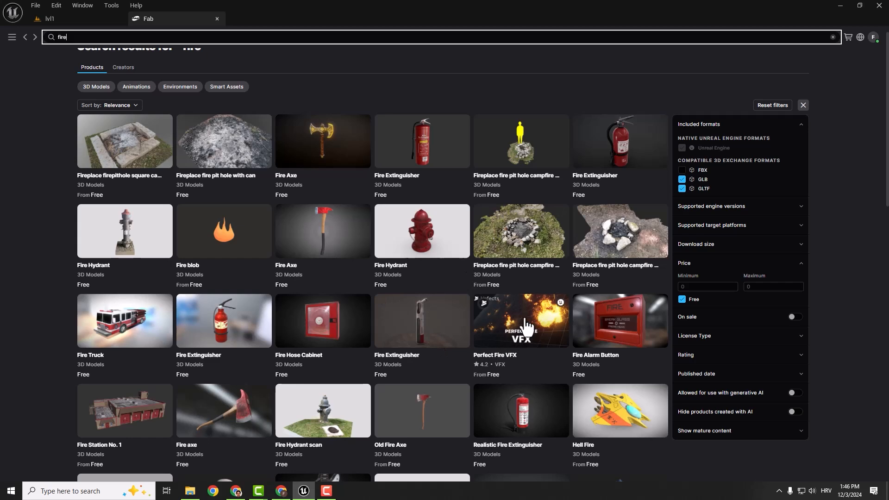
- Add the Perfect Fire VFX pack to the project with the free Personal license and version 5.4
left_click(509, 330)
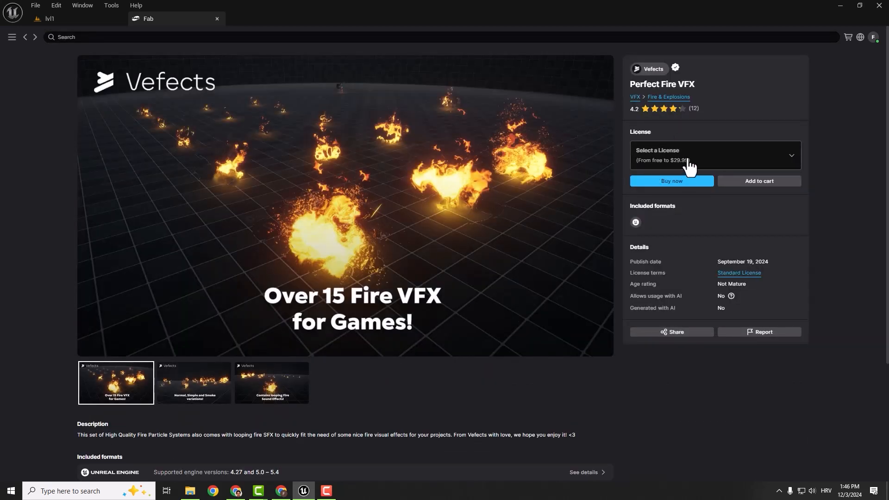
left_click(791, 157)
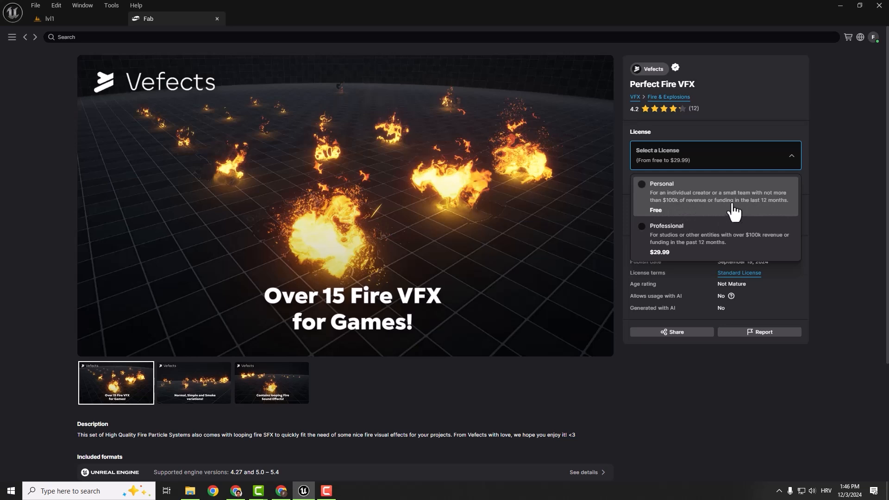
left_click(759, 209)
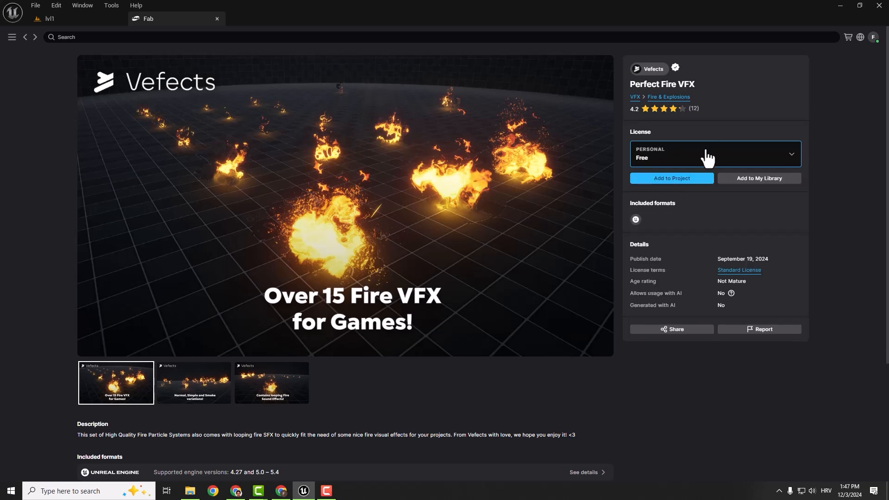
left_click(671, 180)
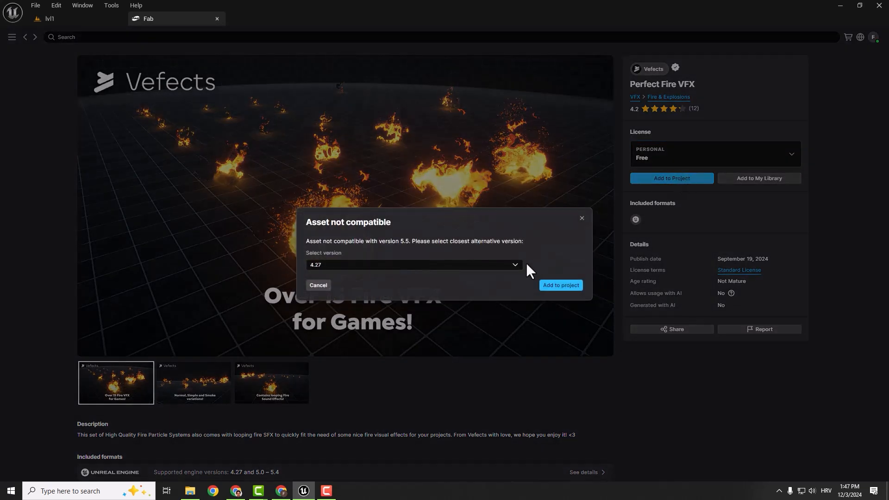
left_click(519, 265)
left_click(384, 340)
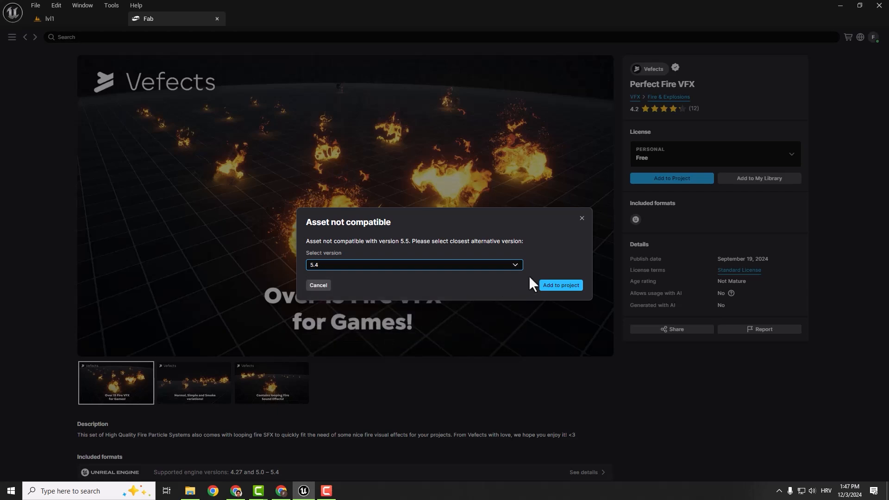
left_click(558, 285)
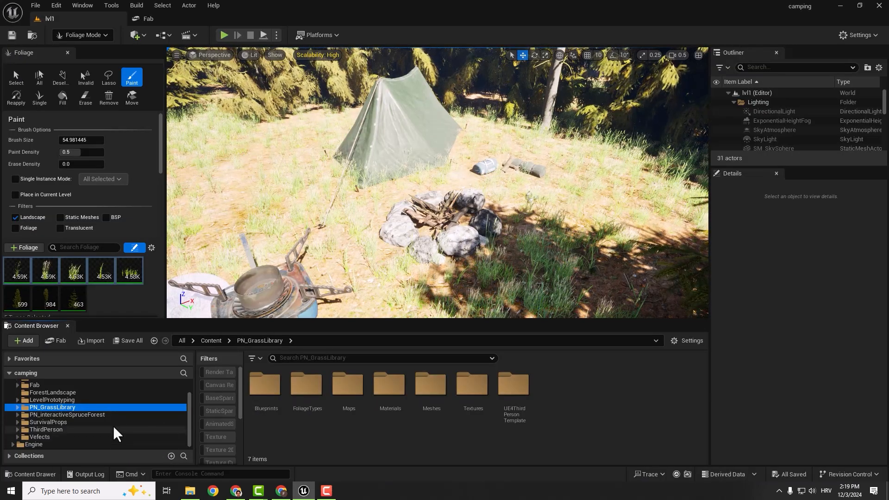
- Open the Particles folder inside the Vefects Free_Fire Shared content
left_click(43, 436)
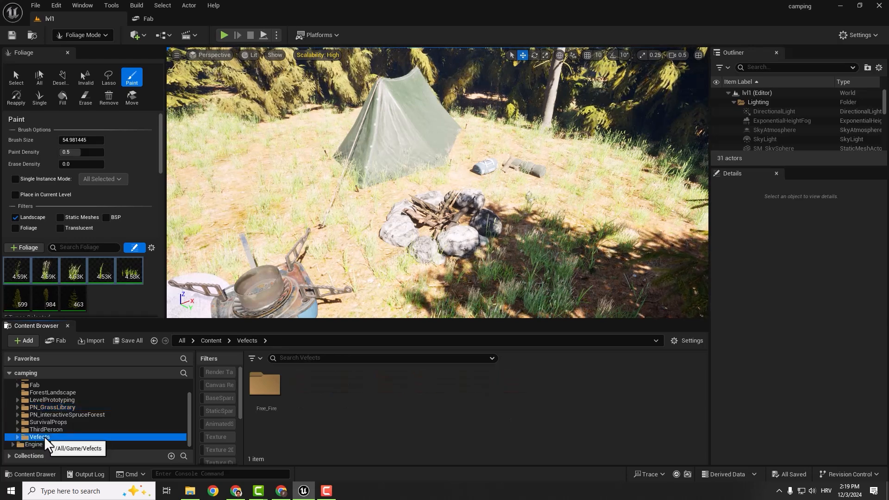
double_click(263, 383)
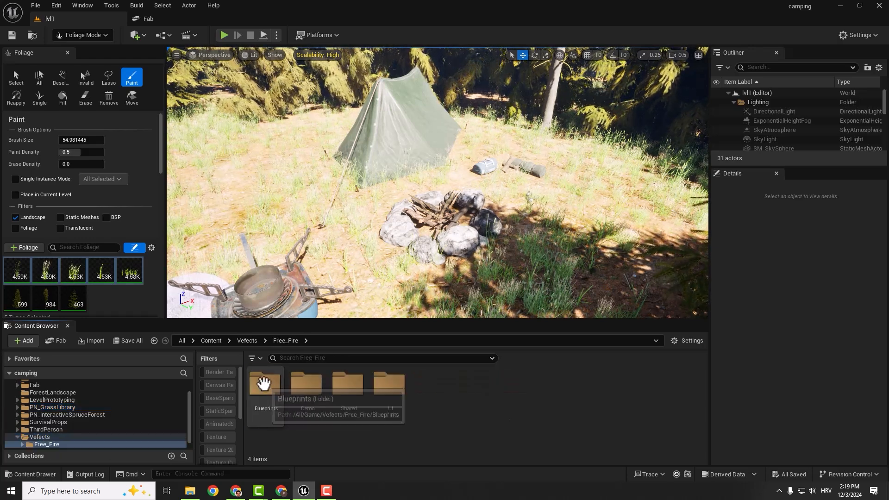
double_click(344, 386)
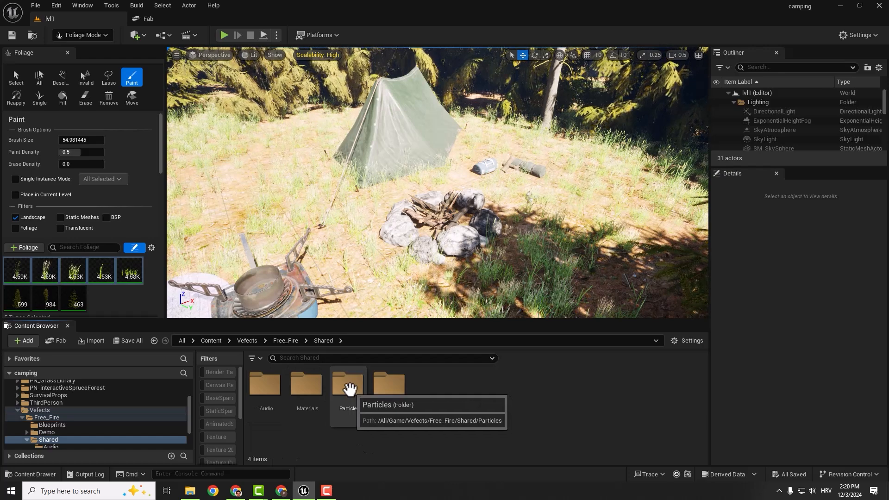
double_click(349, 389)
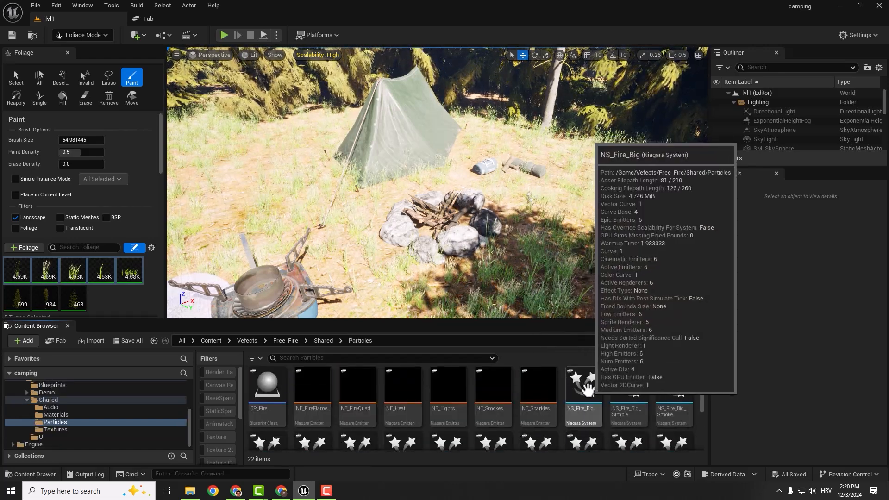
- Try the NS_Fire_Big particle effect in the fire pit and view it in Selection mode
left_click(585, 388)
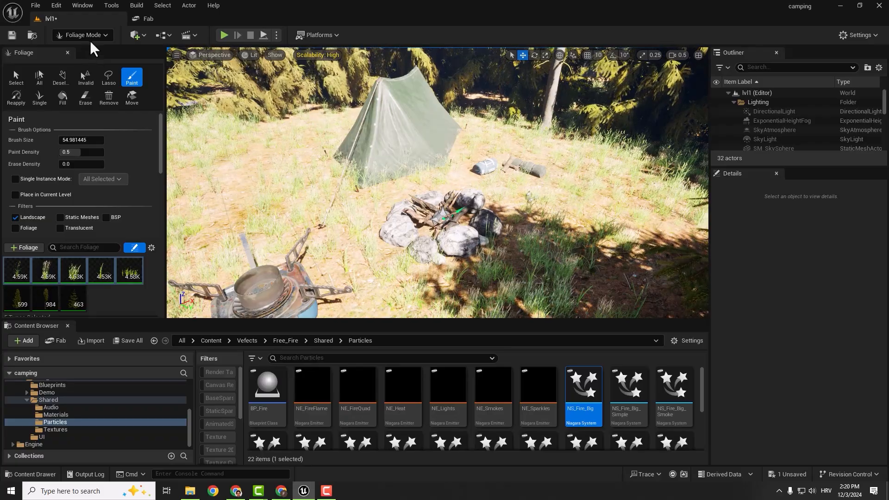
left_click(90, 36)
left_click(87, 52)
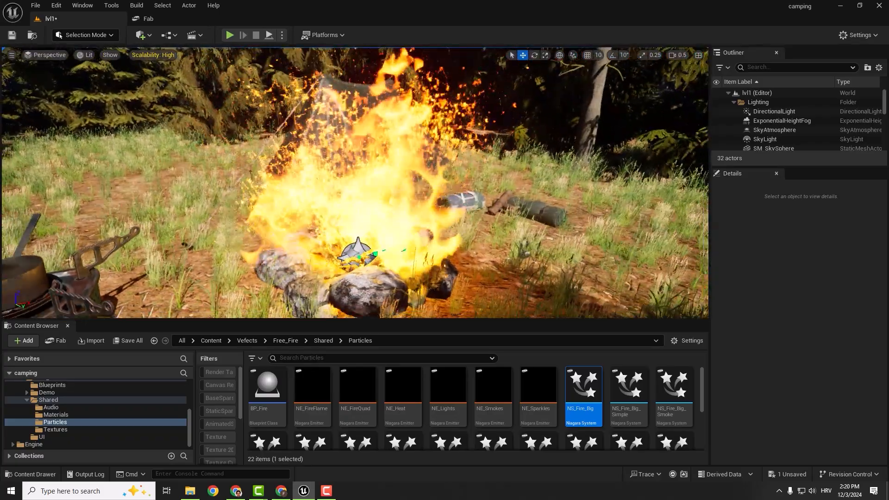
key("s")
right_click_drag(515, 206, 508, 207)
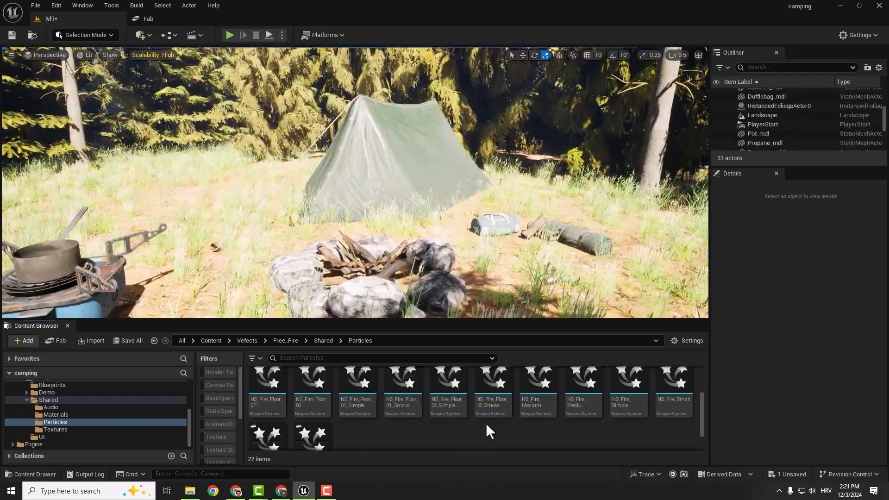
- Place the NS_Fire_Small_Smoke particle effect on the wood in the middle of the fire pit
scroll(486, 423, "down", 1)
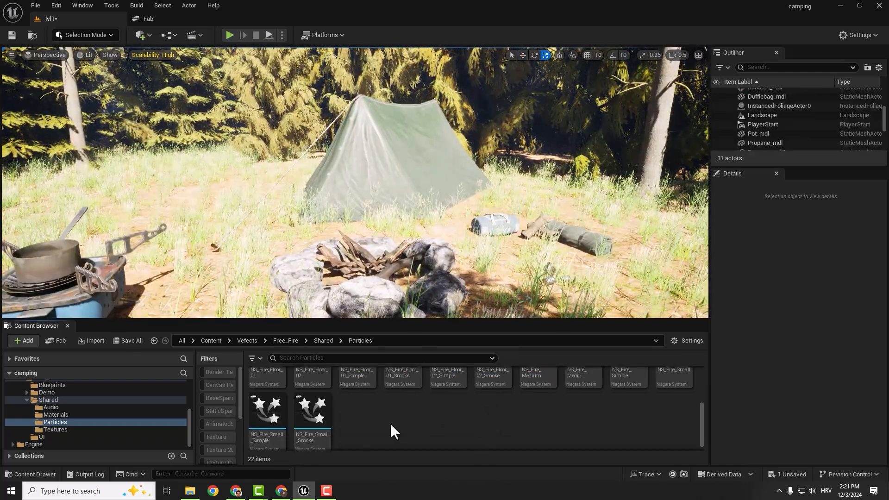
mouse_move(300, 410)
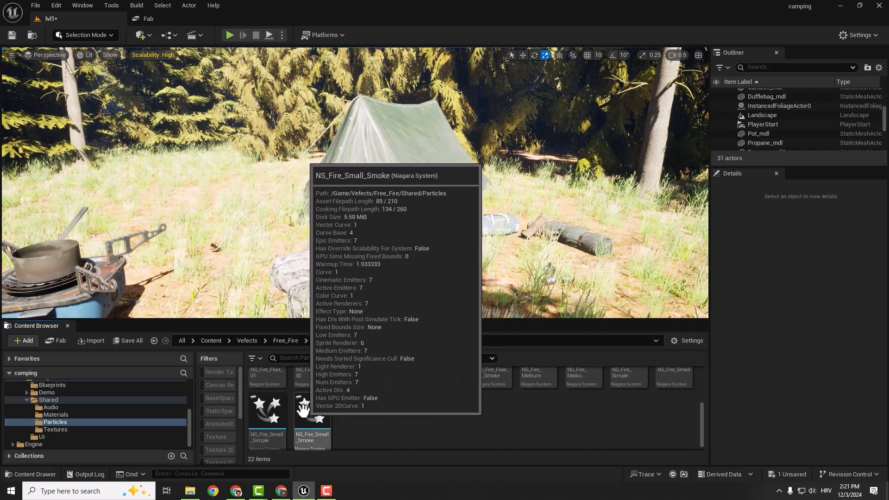
left_click_drag(300, 410, 379, 276)
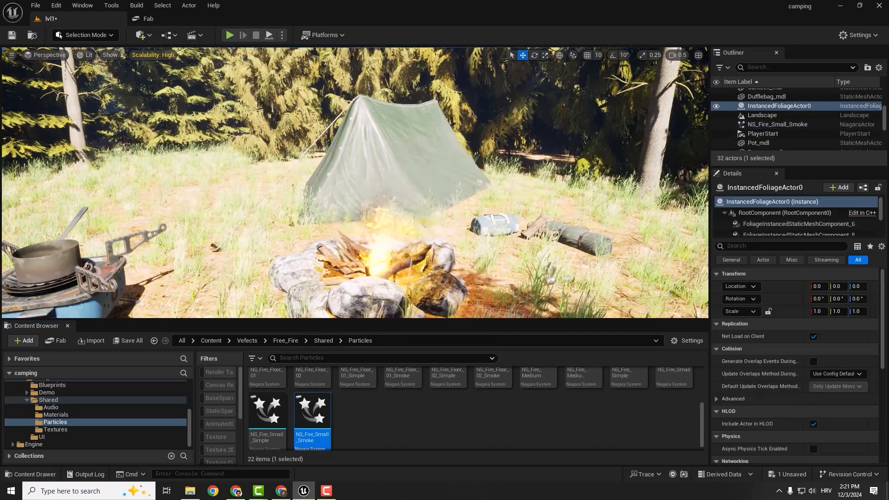
right_click_drag(378, 273, 351, 273)
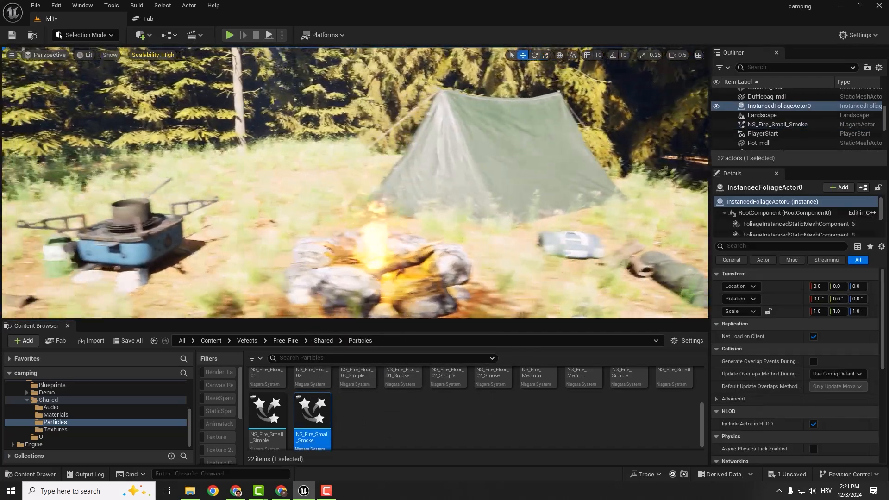
right_click_drag(525, 186, 586, 183)
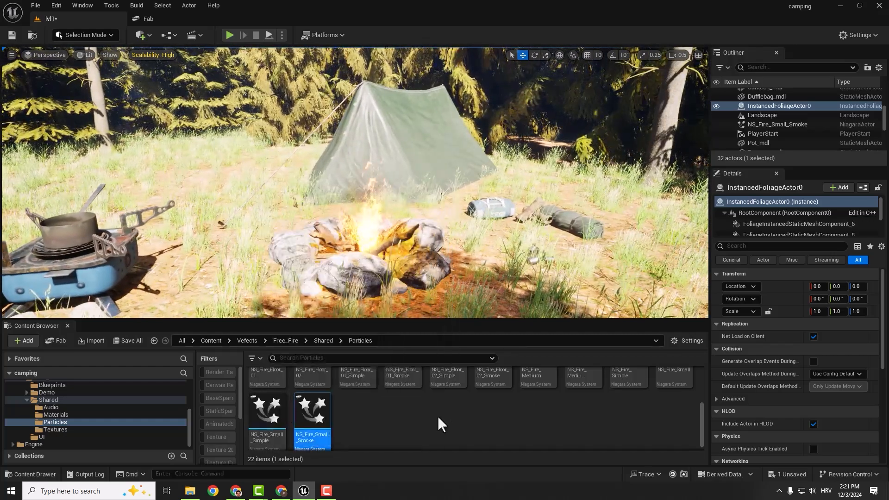
scroll(439, 419, "up", 2)
scroll(463, 389, "up", 2)
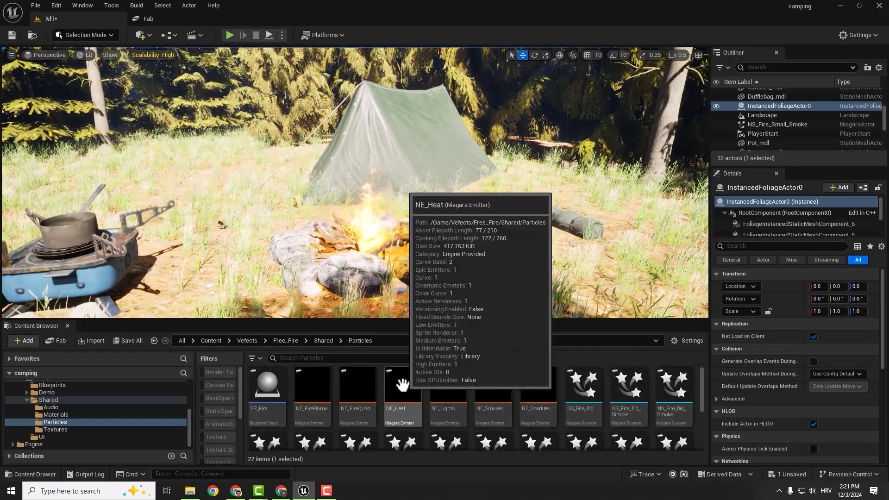
right_click_drag(416, 208, 465, 219)
- Switch to Foliage mode and open the grassMesh folder of the PN_GrassLibrary meshes
left_click(106, 35)
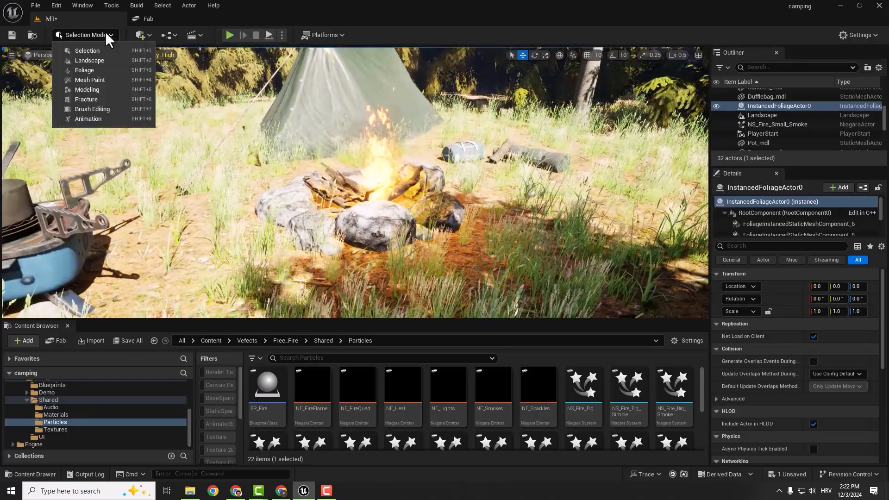
left_click(87, 70)
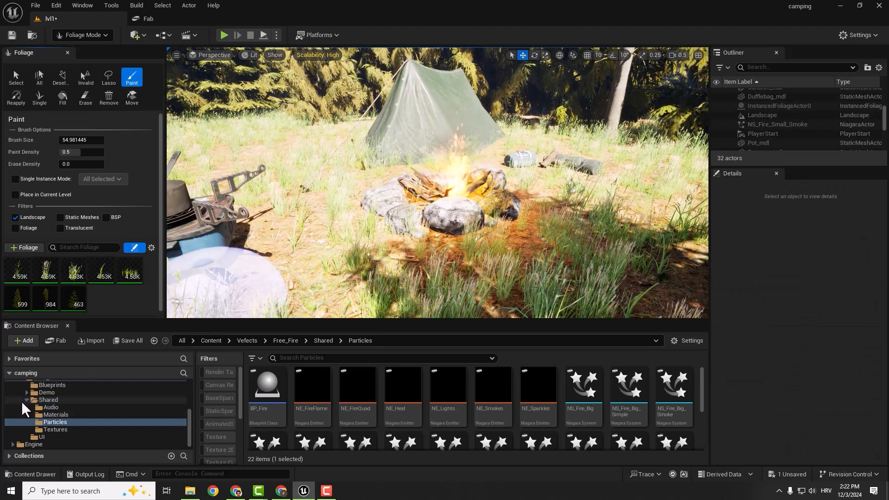
left_click(46, 399, "ctrl")
scroll(65, 407, "up", 5)
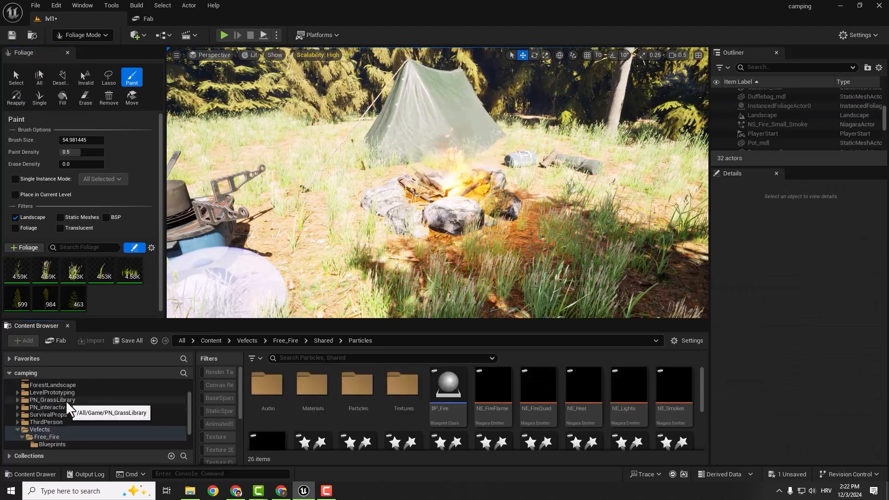
left_click(65, 400)
double_click(433, 390)
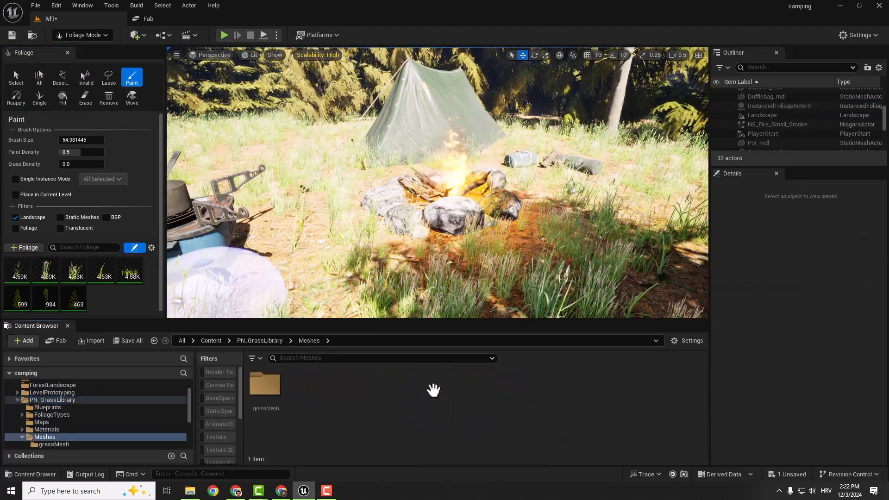
double_click(265, 384)
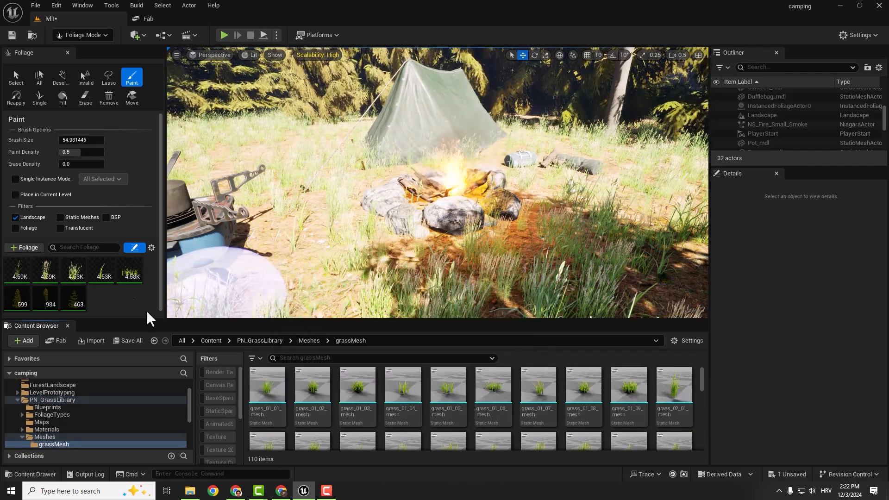
- Add grass_01_01_mesh to the foliage types and make it the only active one for painting
left_click_drag(267, 384, 113, 294)
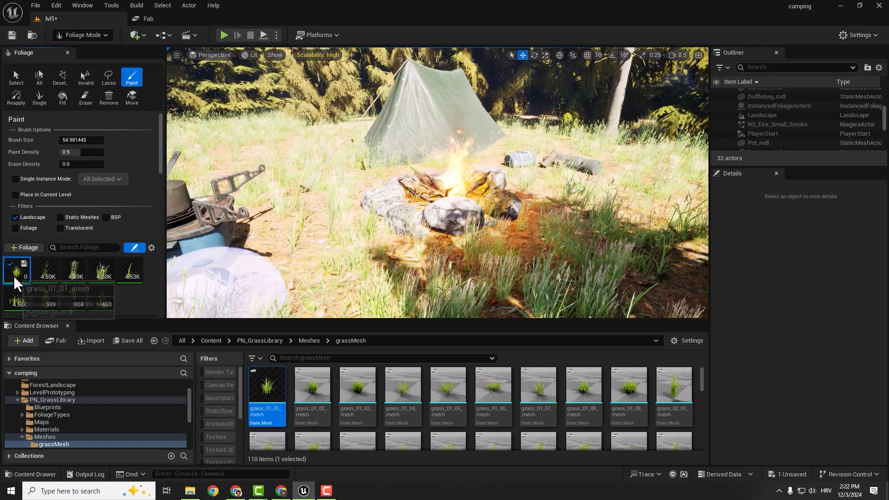
key("ctrl+a")
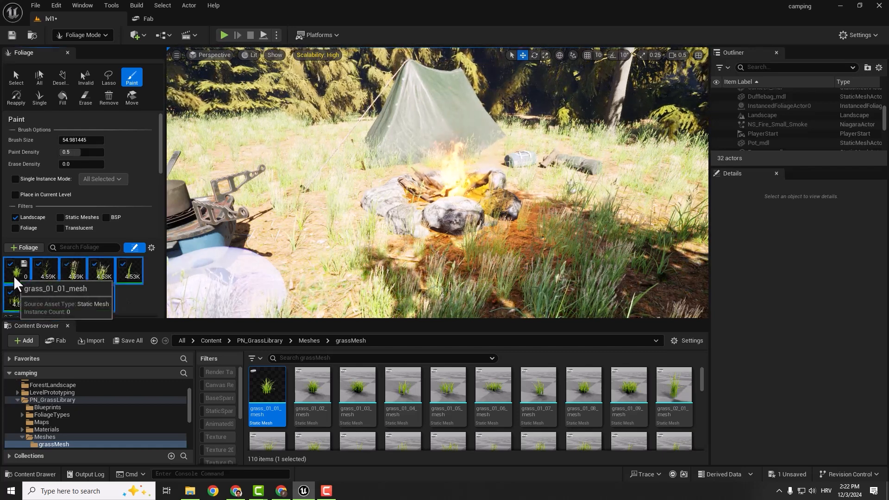
left_click(10, 265)
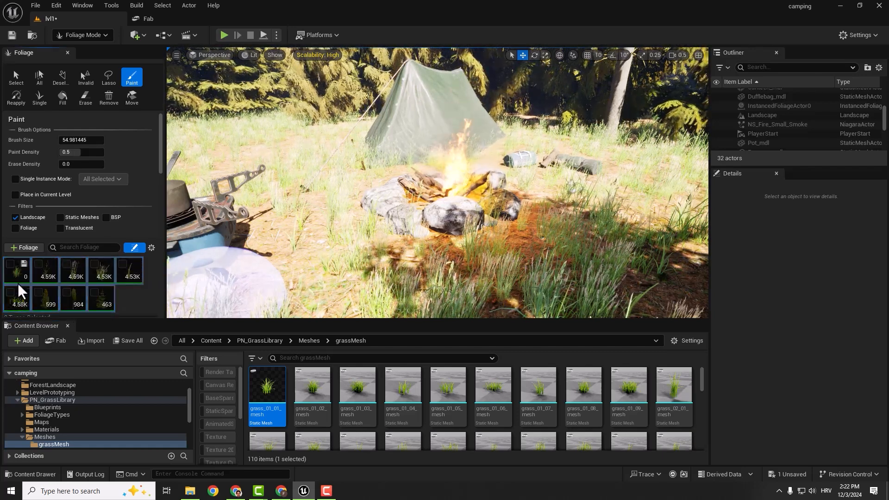
left_click(14, 272)
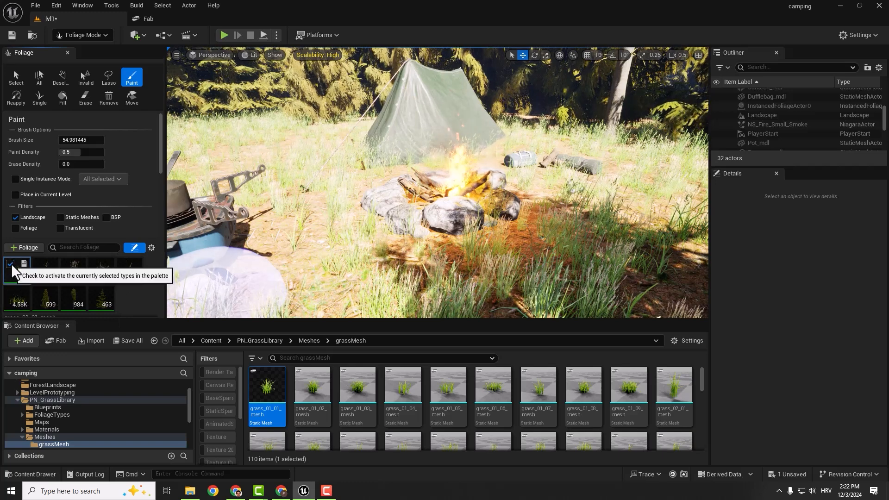
left_click(10, 264)
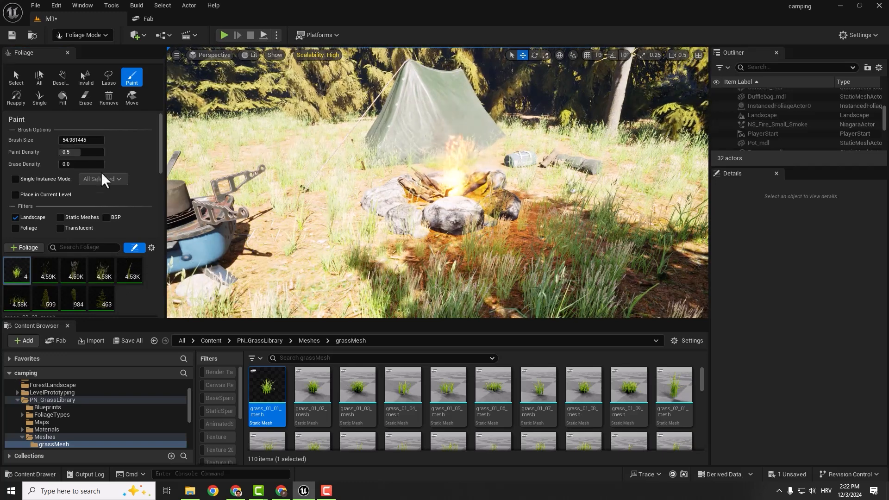
- Set the density of grass_01_01_mesh to 1000 and paint a few patches of it beside the fire pit
scroll(120, 170, "down", 4)
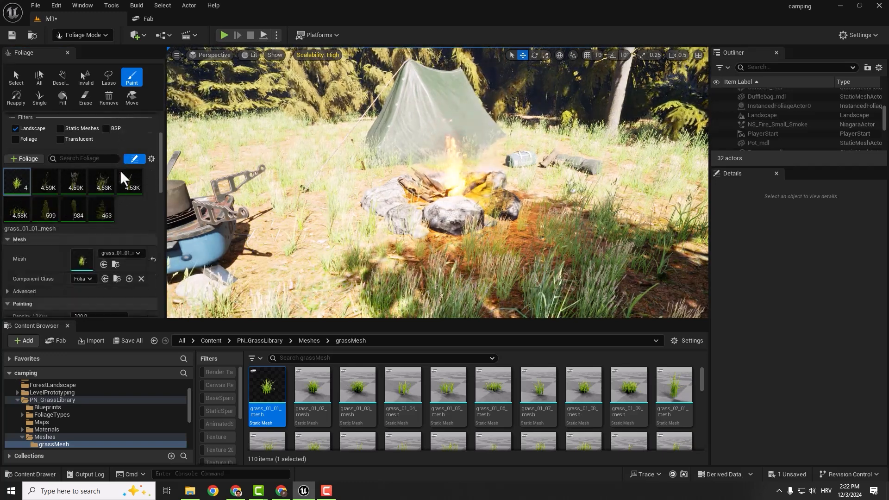
scroll(69, 139, "up", 4)
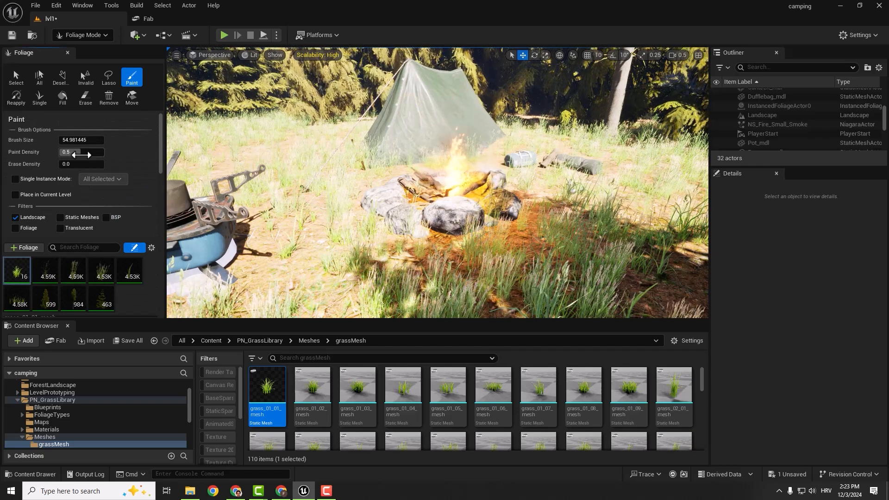
left_click(264, 251)
scroll(95, 204, "down", 6)
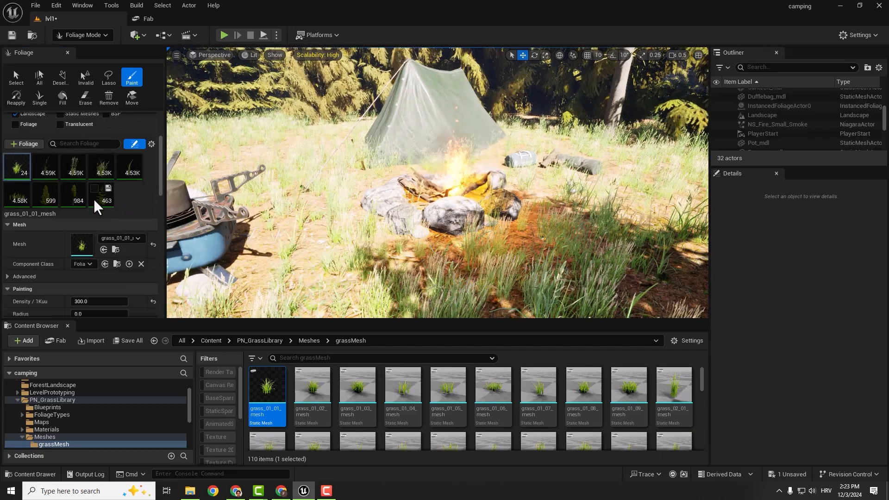
scroll(95, 204, "down", 2)
left_click(99, 242)
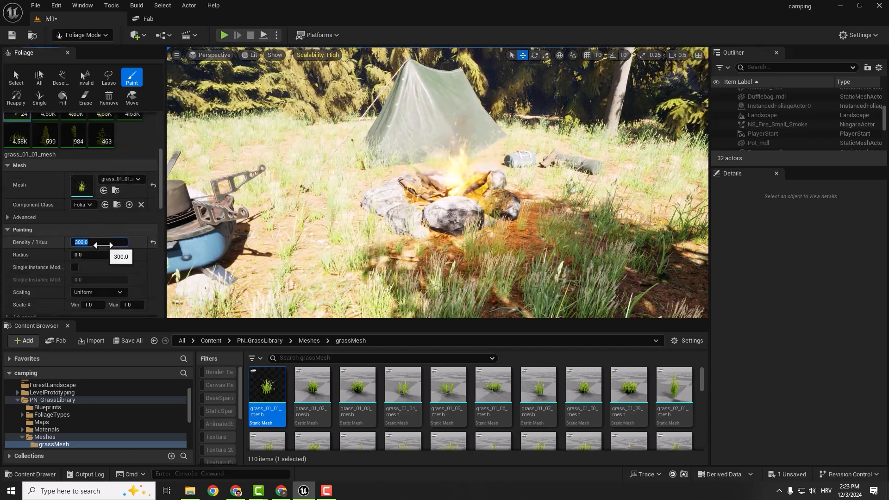
type("1000")
key("Return")
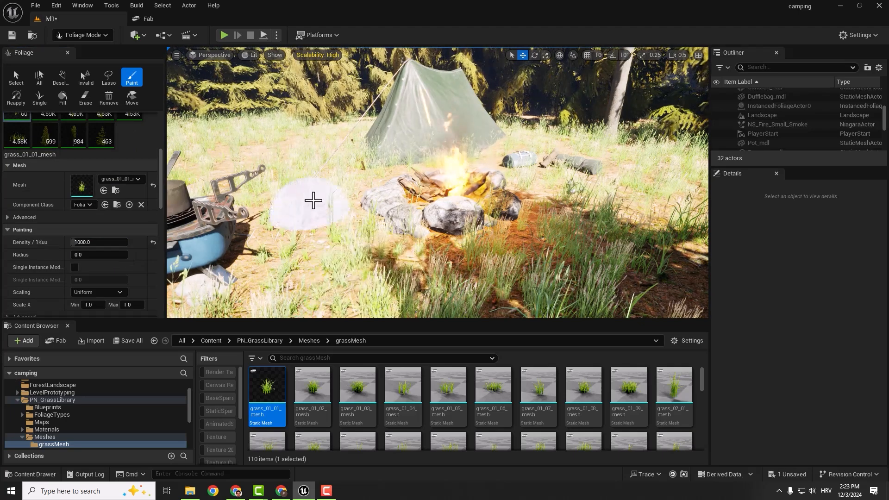
left_click(327, 242)
right_click_drag(327, 242, 306, 250)
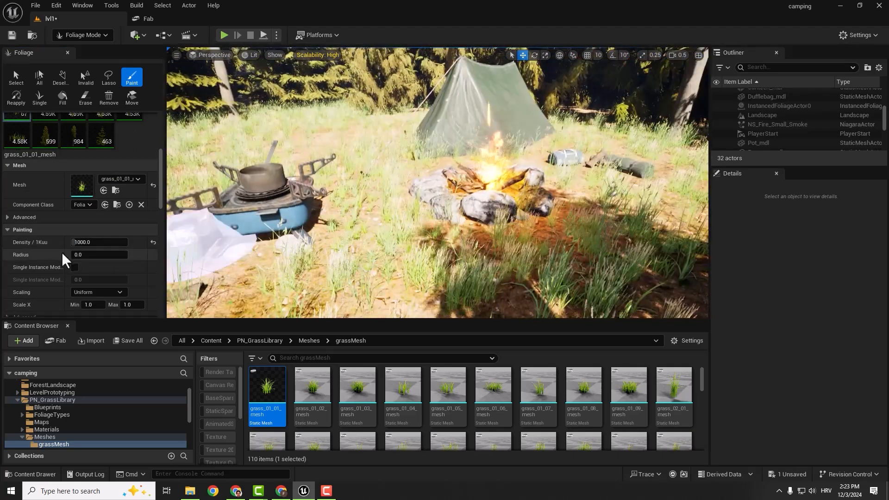
- Set the painting density of grass_01_01_mesh to 5000
left_click(97, 241)
type("500")
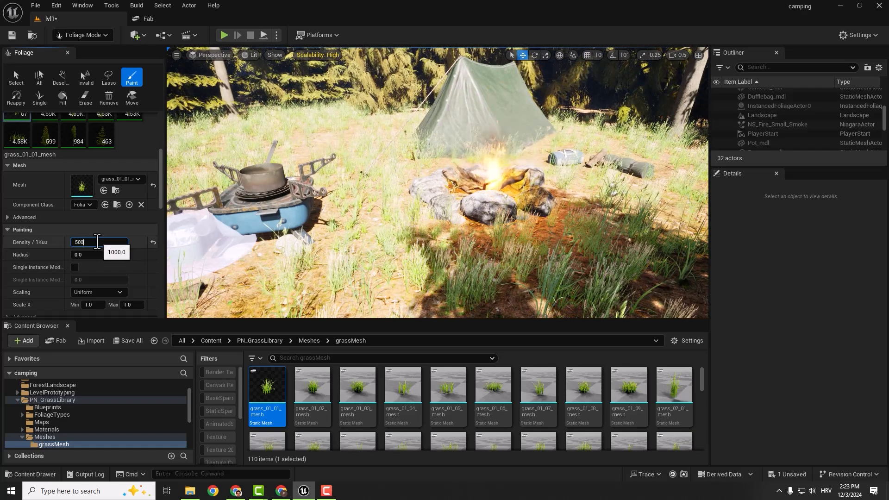
type("0")
key("Return")
- Paint dense grass_01_01_mesh foliage over the clearing around the stove, tent, bags and fire pit
mouse_move(365, 236)
left_mouse_down()
mouse_move(369, 246)
mouse_move(264, 287)
mouse_move(523, 276)
mouse_move(425, 276)
left_mouse_up()
right_click_drag(406, 227, 406, 218)
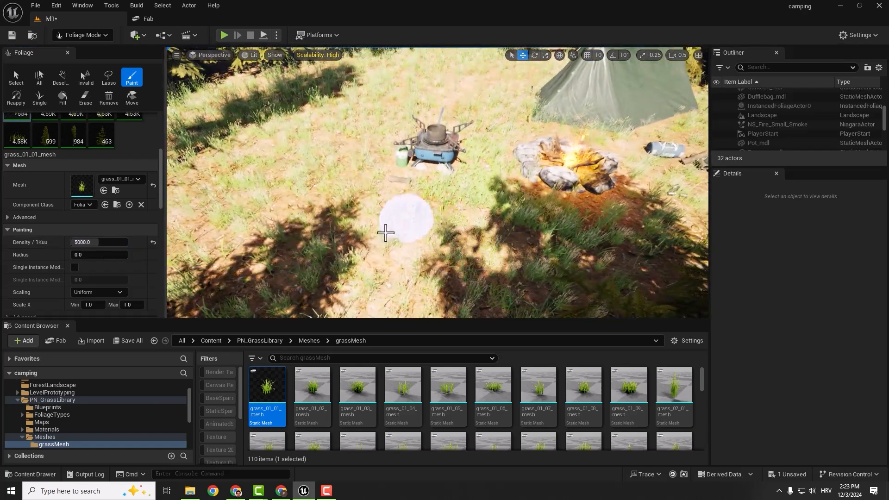
mouse_move(384, 232)
left_mouse_down()
mouse_move(326, 124)
mouse_move(243, 179)
mouse_move(224, 243)
left_mouse_up()
right_click_drag(224, 250, 410, 191)
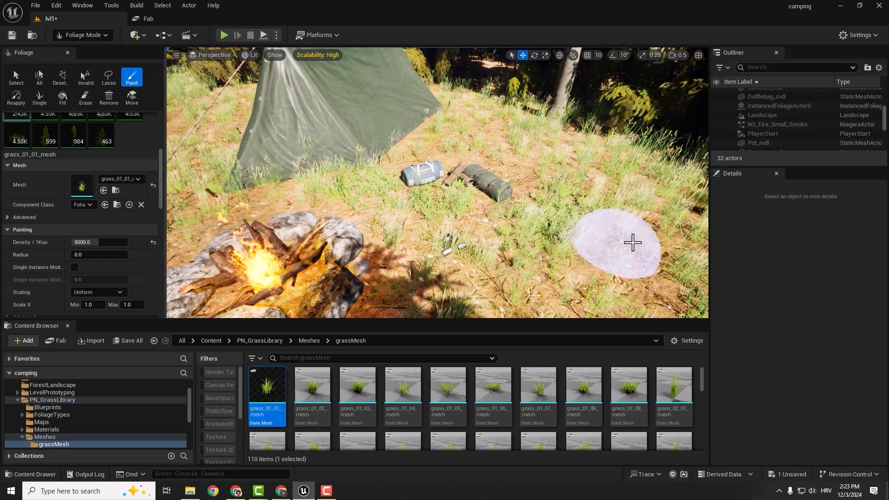
mouse_move(632, 242)
left_mouse_down()
mouse_move(597, 182)
mouse_move(480, 103)
mouse_move(414, 146)
mouse_move(420, 134)
mouse_move(371, 157)
mouse_move(330, 196)
left_mouse_up()
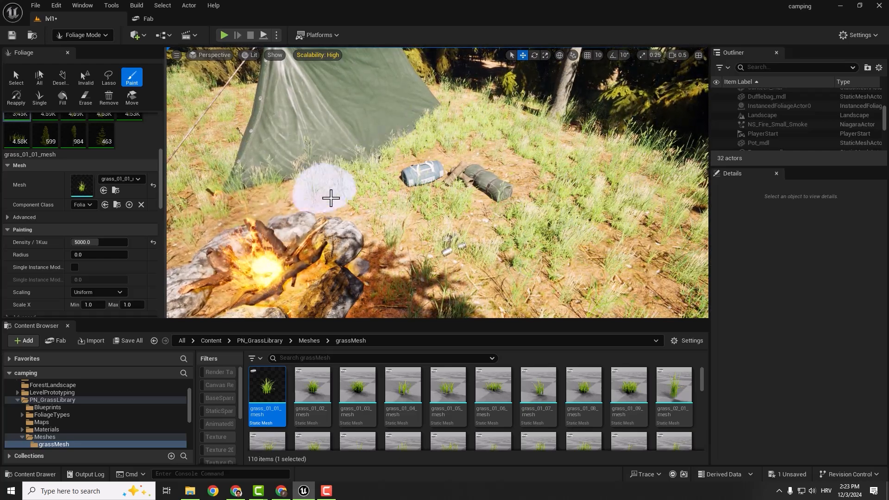
mouse_move(329, 196)
right_mouse_down()
mouse_move(231, 207)
mouse_move(416, 229)
right_mouse_up()
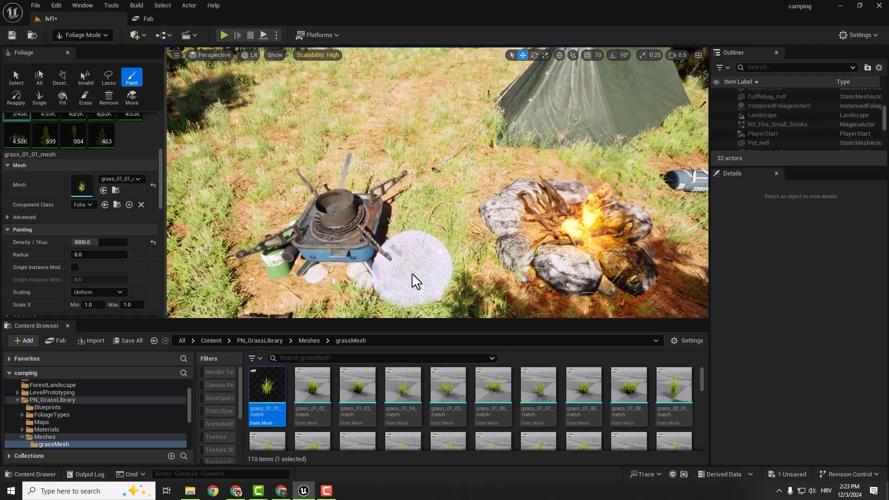
mouse_move(412, 274)
right_mouse_down()
mouse_move(359, 250)
mouse_move(342, 231)
right_mouse_up()
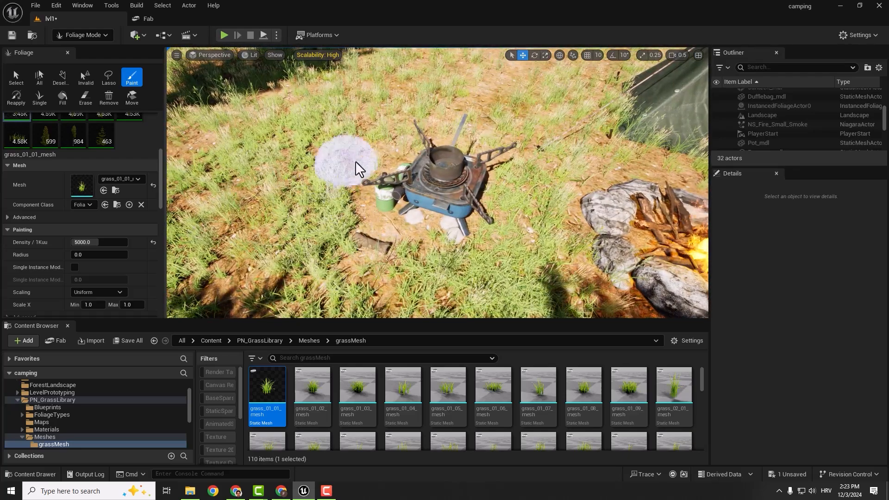
right_click_drag(373, 138, 411, 116)
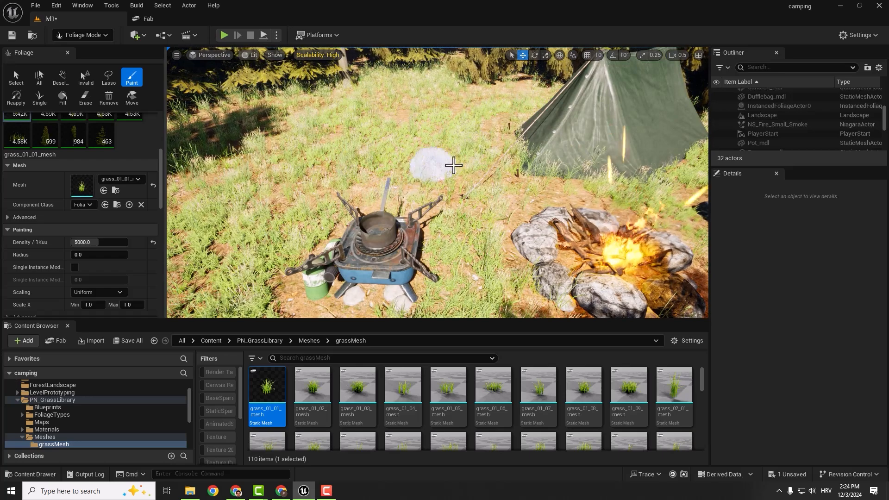
left_click_drag(454, 165, 504, 188)
mouse_move(504, 189)
right_mouse_down()
mouse_move(574, 215)
mouse_move(607, 245)
mouse_move(649, 222)
mouse_move(511, 186)
right_mouse_up()
left_click_drag(537, 139, 532, 150)
right_click_drag(546, 247, 484, 194)
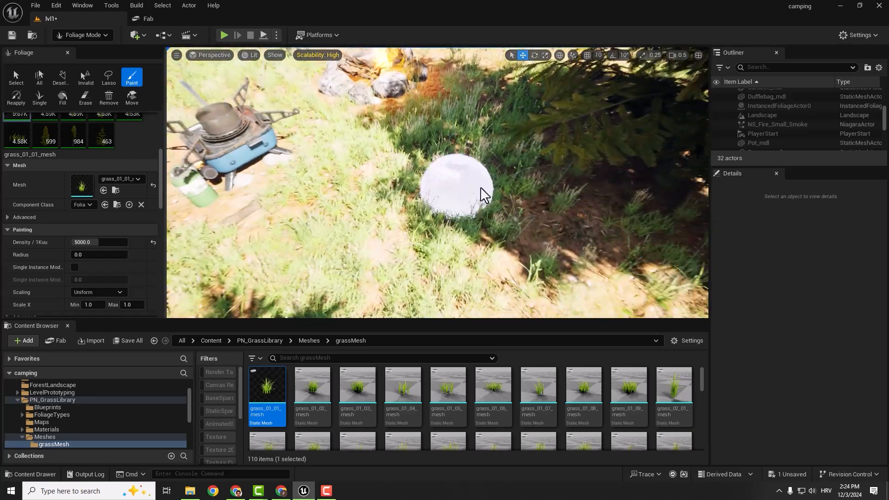
left_click_drag(438, 250, 463, 282)
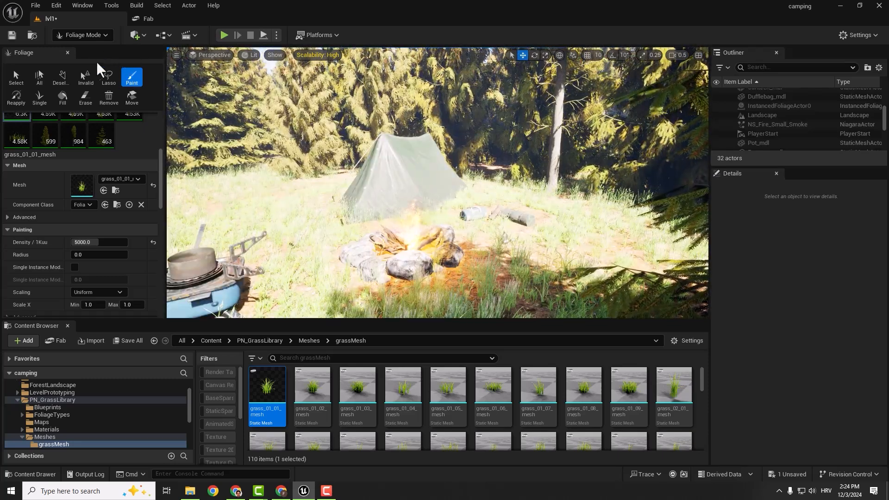
- Switch to Selection mode and frame the campsite with the stove, tent and fire pit in view
left_click(99, 37)
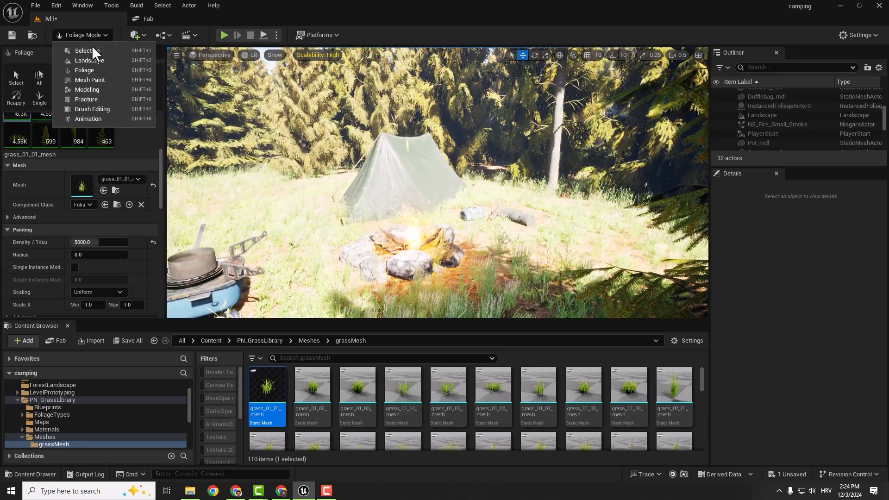
left_click(90, 48)
key("s")
right_click_drag(308, 163, 256, 172)
key("w")
key("d")
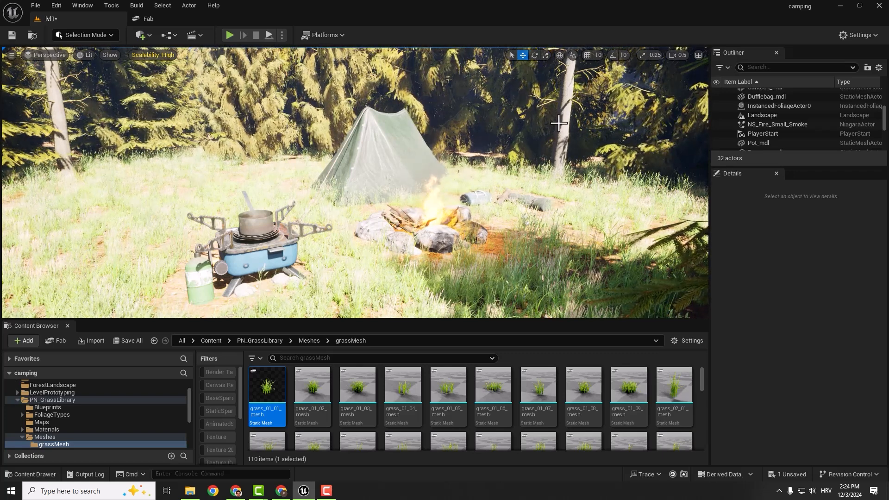
- Select the ExponentialHeightFog actor and set its Fog Density to 1.0
scroll(806, 106, "up", 5)
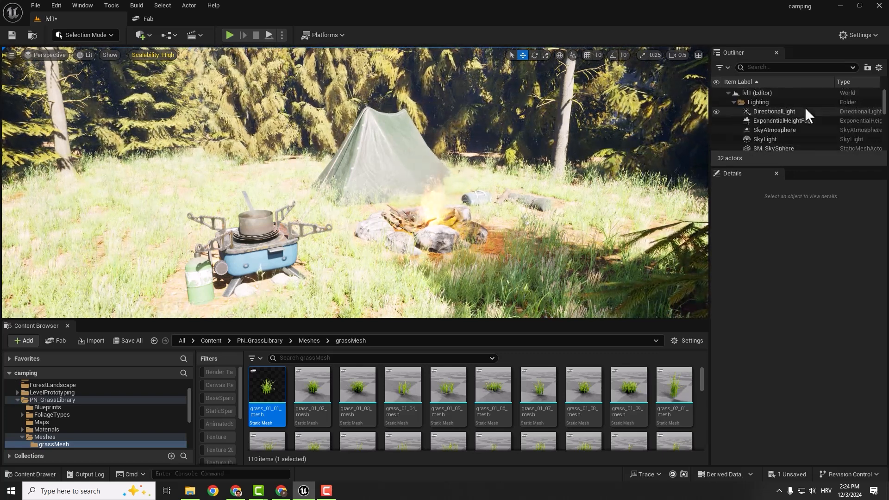
left_click(789, 120)
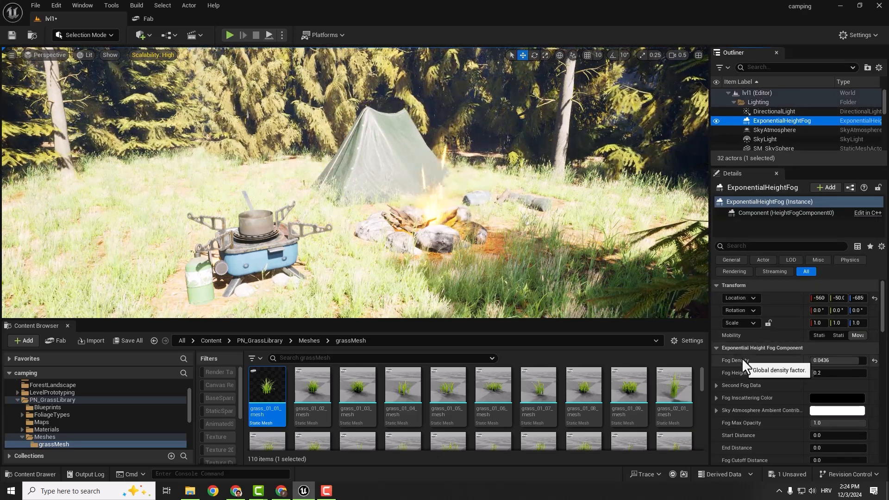
left_click(822, 364)
type("1")
key("Return")
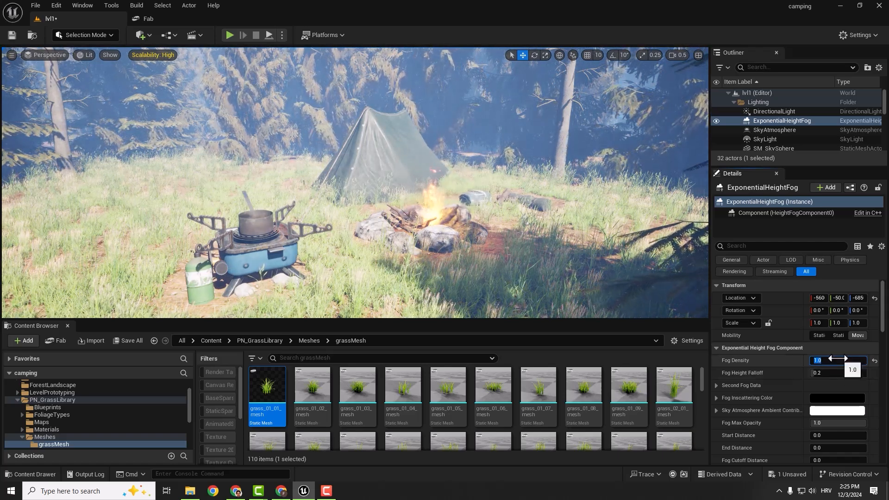
- Find the volumetric settings of the ExponentialHeightFog and enable Volumetric Fog
left_click(755, 245)
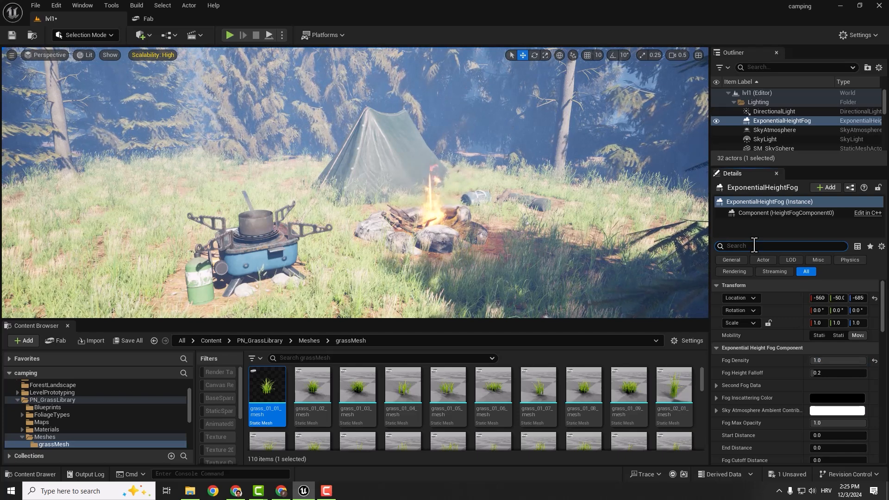
type("volume")
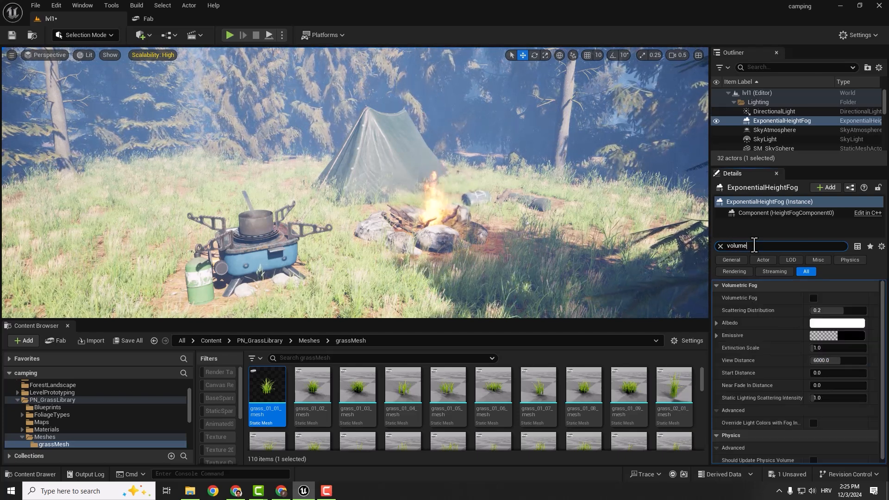
type("tri")
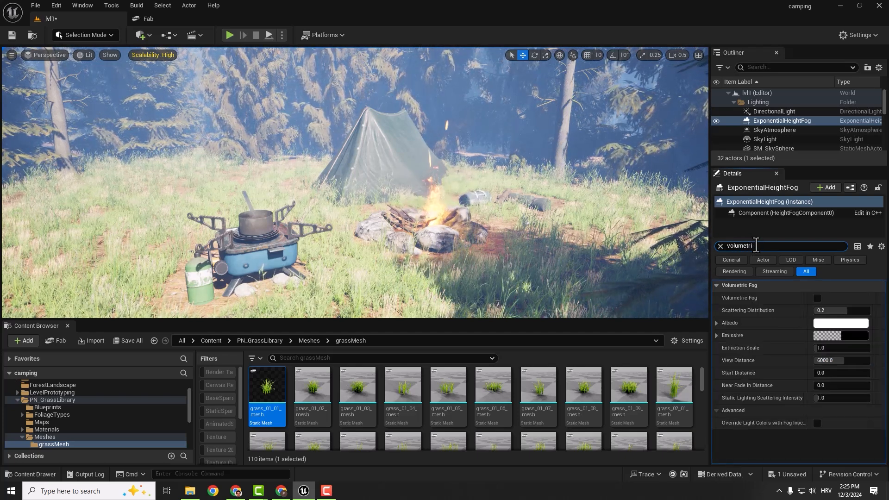
left_click(818, 299)
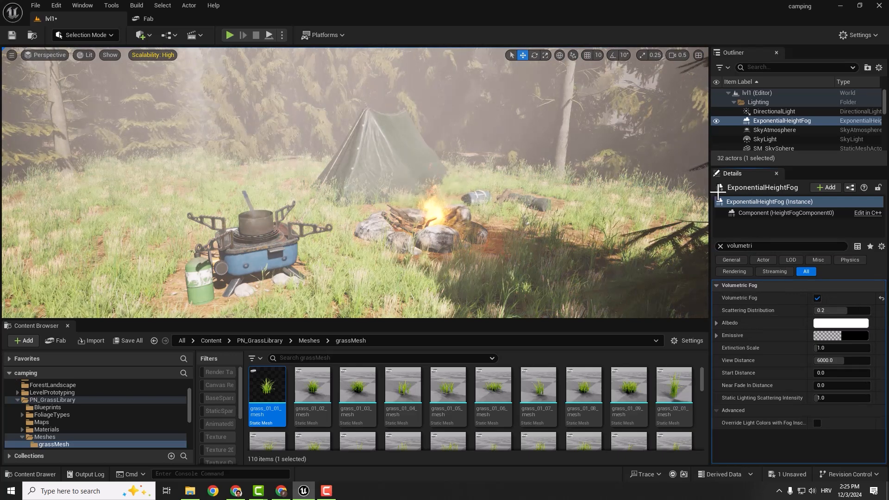
- Set the Fog Density of the ExponentialHeightFog to 0.5 and check the campsite's look
left_click(720, 247)
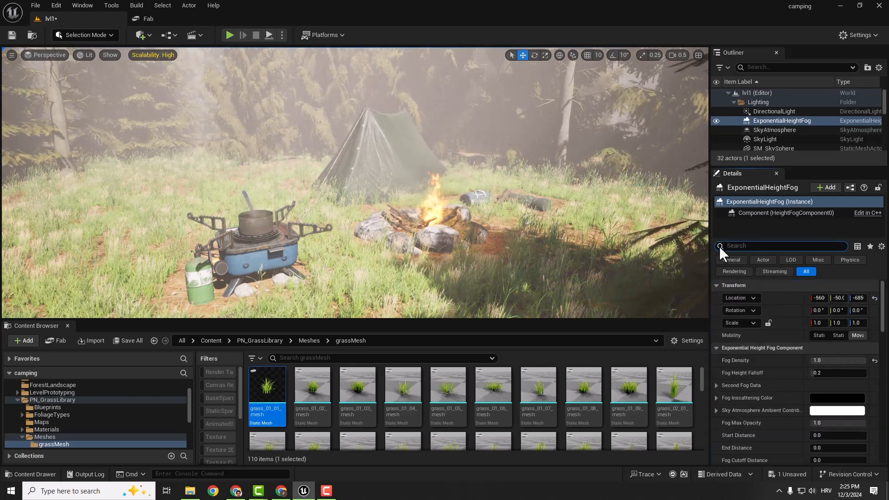
left_click(858, 361)
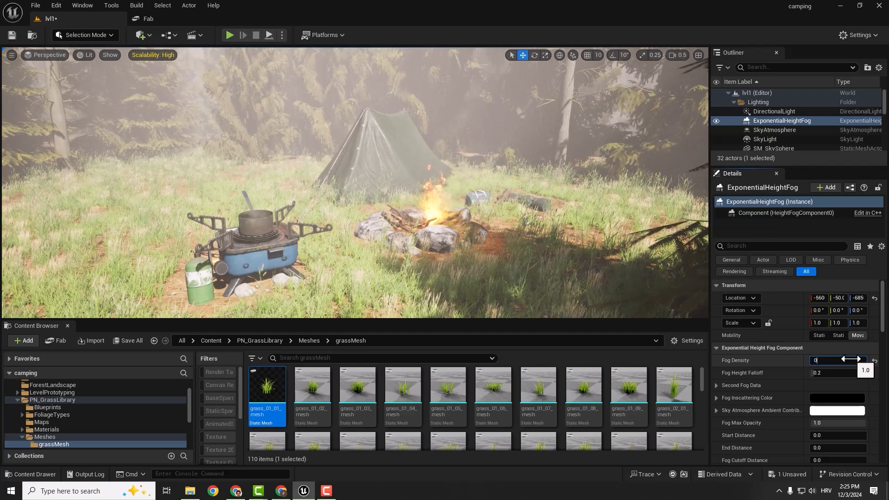
key("Return")
right_click_drag(486, 185, 528, 155)
mouse_move(588, 188)
right_mouse_down()
mouse_move(590, 199)
mouse_move(567, 193)
mouse_move(588, 188)
right_mouse_up()
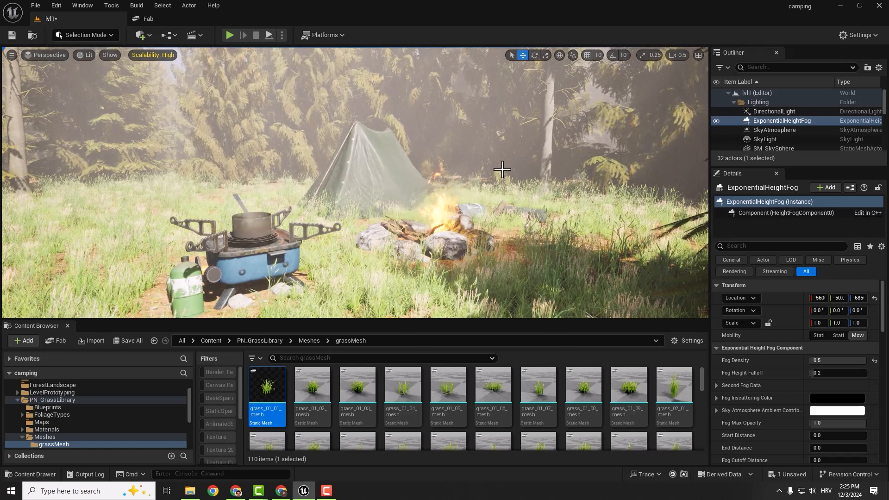
mouse_move(476, 146)
right_mouse_down()
mouse_move(496, 150)
mouse_move(473, 141)
right_mouse_up()
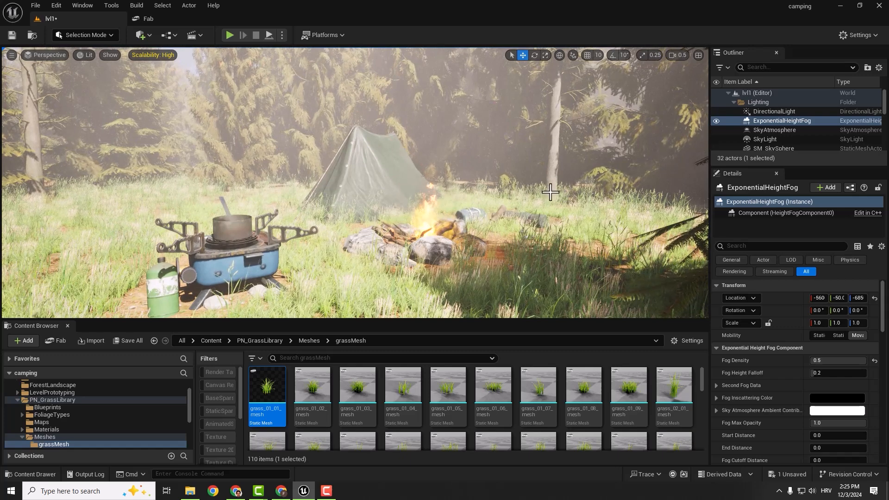
- Add a Post Process Volume to the level beside the fire pit
left_click(141, 37)
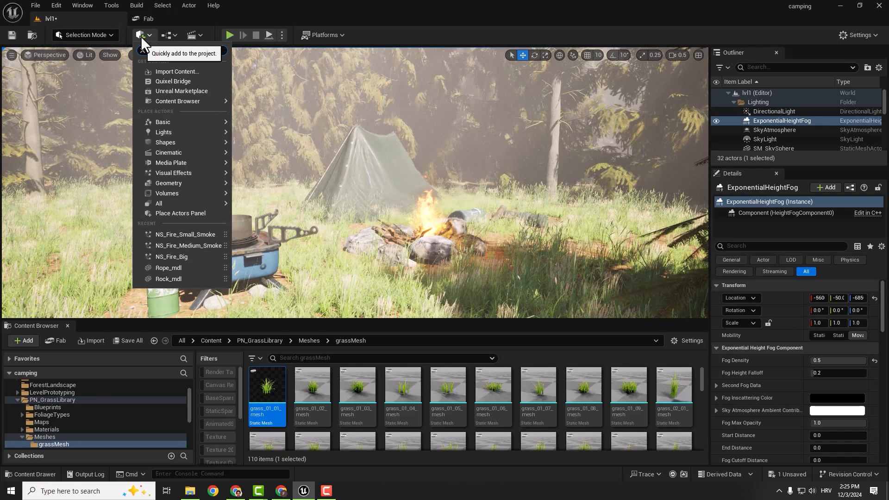
type("post proce")
left_click_drag(173, 67, 519, 259)
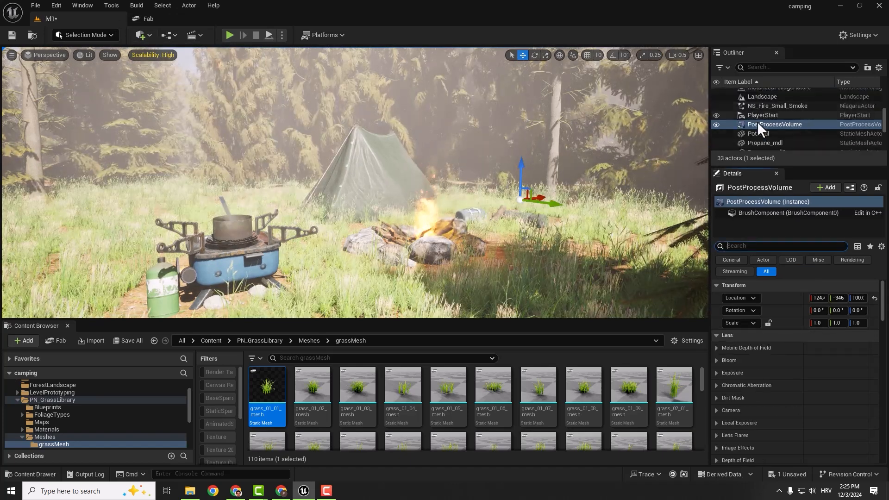
- Enable Infinite Extent (Unbound) for the PostProcessVolume
left_click(737, 245)
type("un")
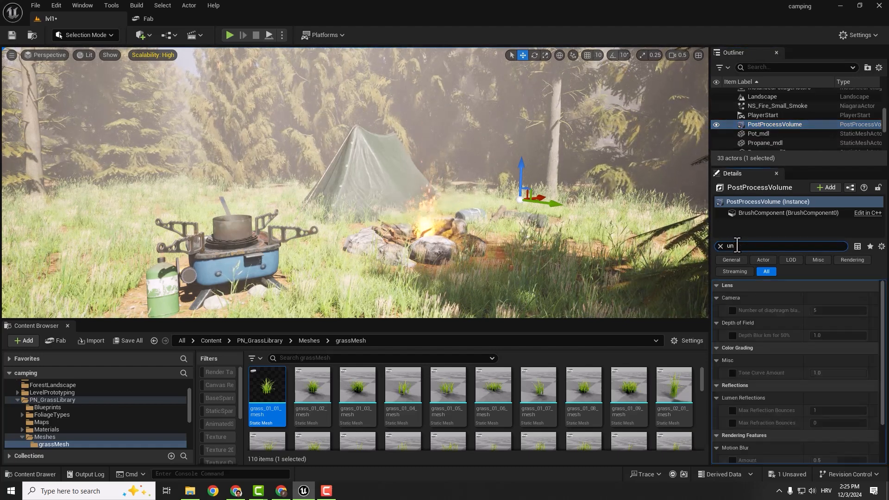
type("boun")
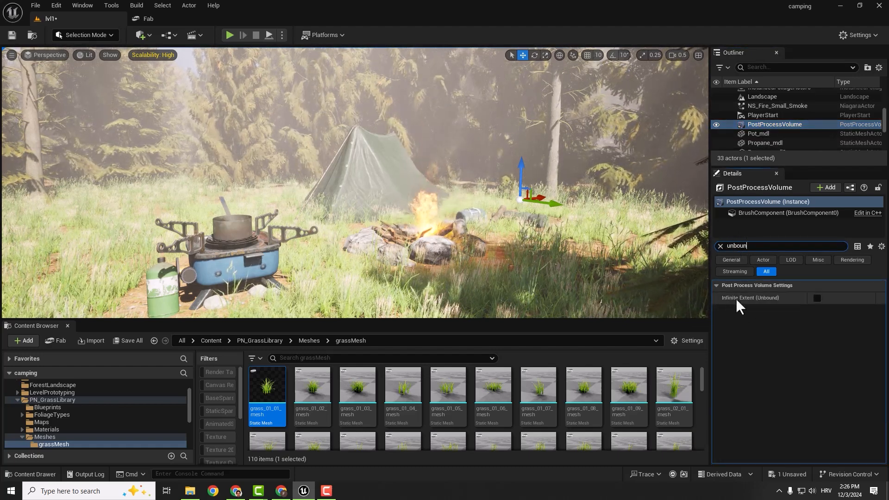
left_click(817, 298)
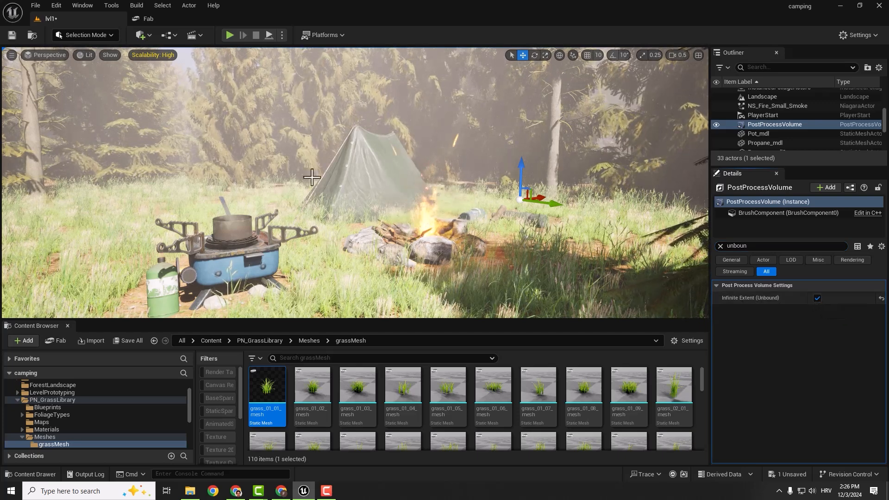
- Move closer to the fire pit and inspect the bounds of the PostProcessVolume beside it
key("w")
mouse_move(520, 186)
right_mouse_down()
mouse_move(549, 178)
mouse_move(567, 188)
mouse_move(533, 188)
right_mouse_up()
key("s")
left_click(487, 176)
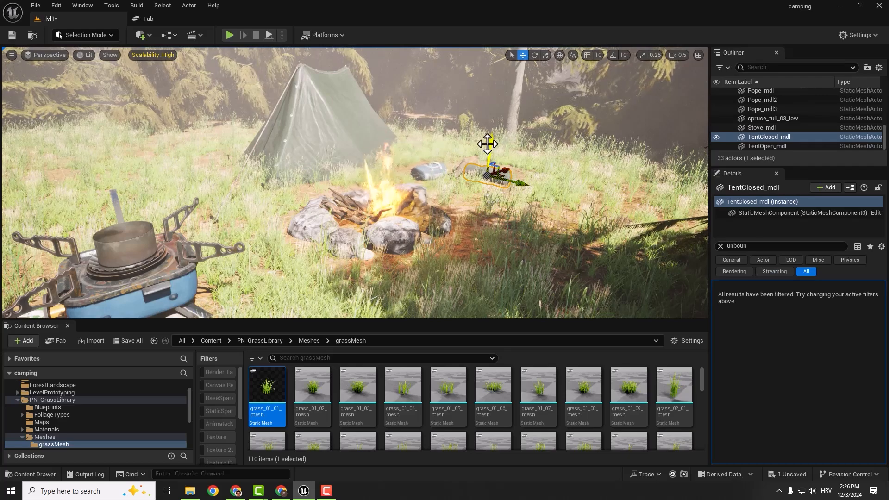
left_click(526, 237)
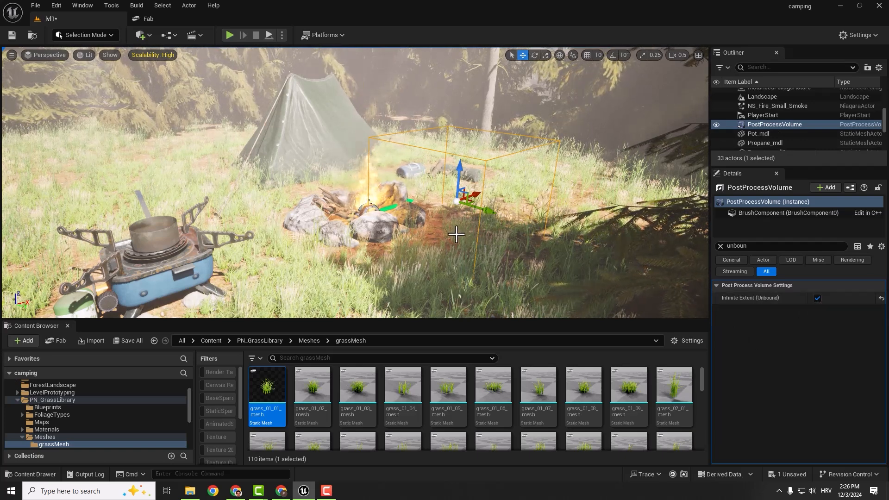
- Override the PostProcessVolume's exposure limits by setting both Min EV100 and Max EV100 to 1
left_click(720, 246)
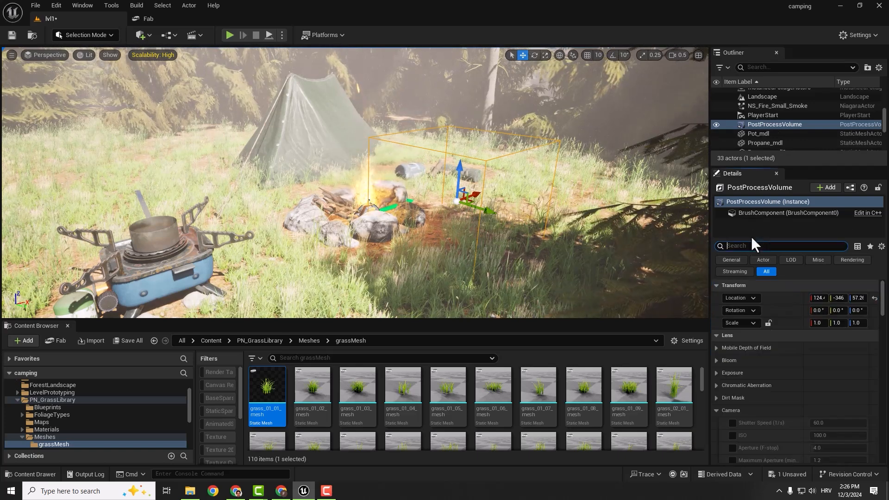
left_click(717, 410)
left_click(717, 374)
scroll(768, 406, "down", 3)
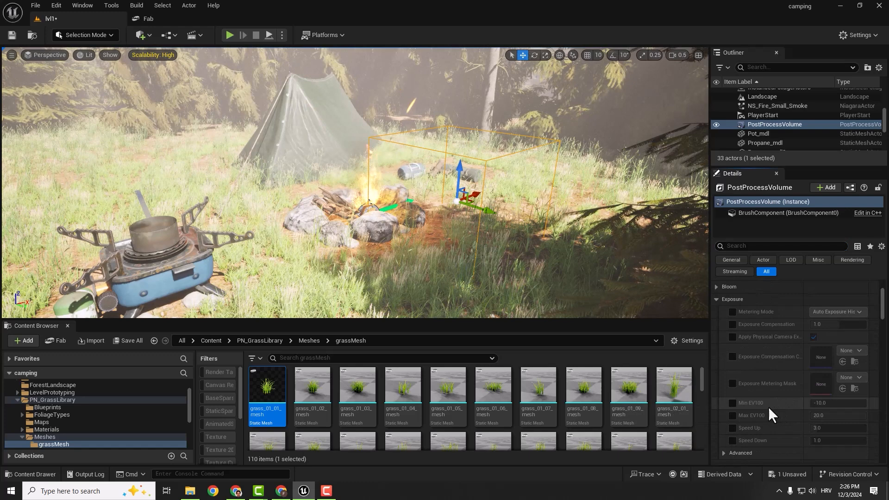
left_click(732, 403)
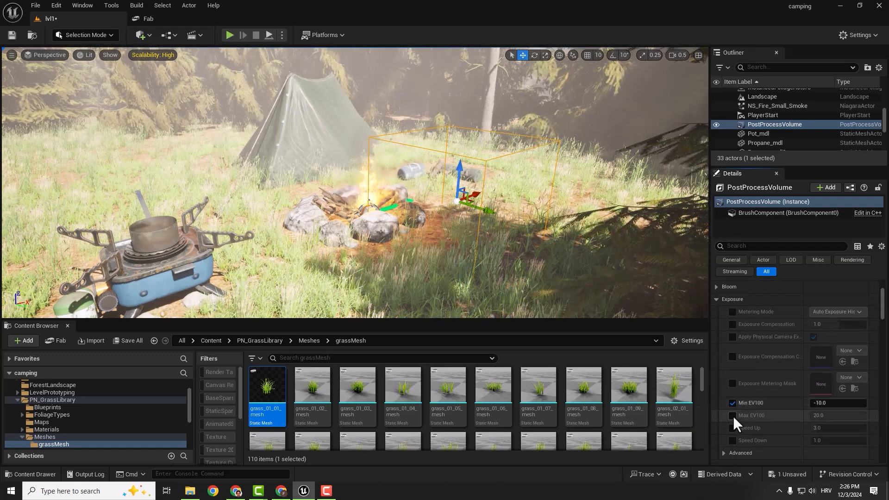
left_click(733, 415)
type("1")
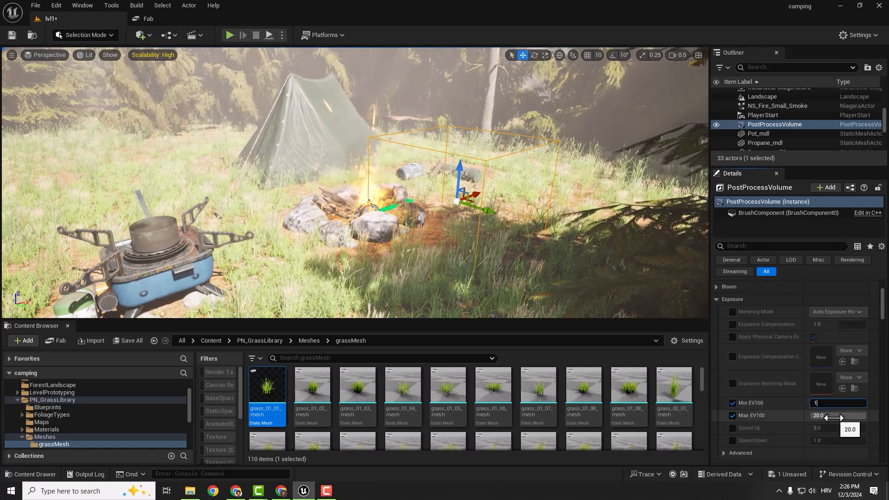
key("Tab")
type("1")
key("Return")
- Check the campsite's look with the fixed exposure, selecting NS_Fire_Small_Smoke to view the campfire without the volume's bounds
right_click_drag(324, 196, 327, 246)
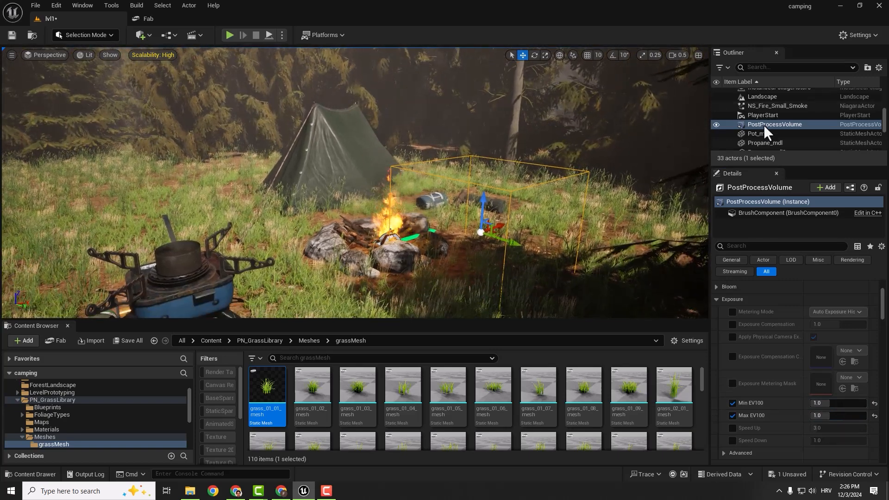
right_click_drag(381, 193, 379, 165)
right_click_drag(371, 185, 350, 190)
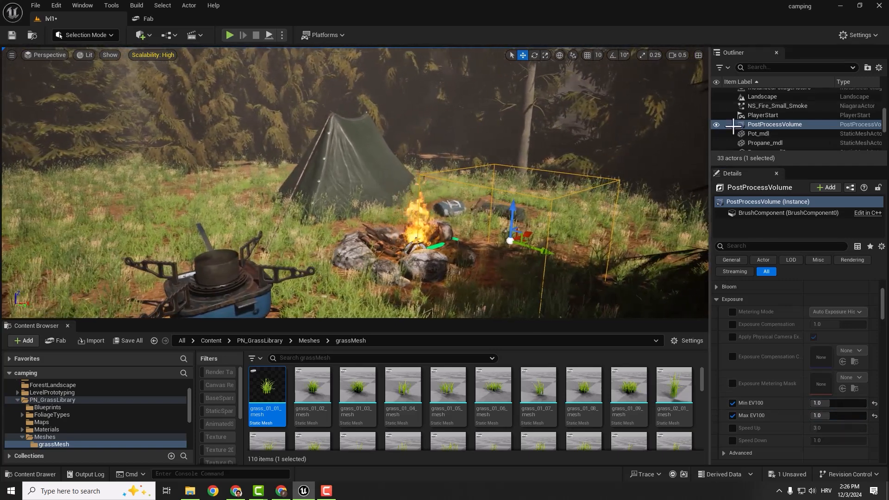
left_click(777, 105)
left_click_drag(430, 250, 430, 250)
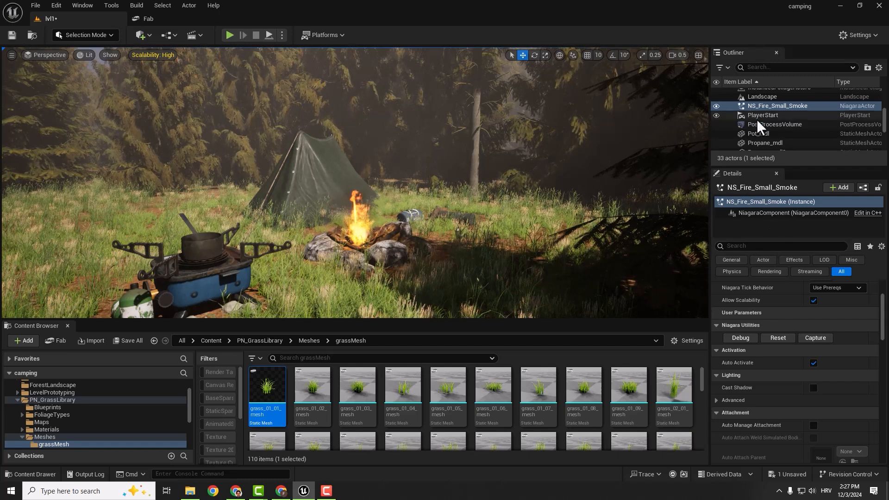
- Override the PostProcessVolume's Color Grading Midtones Saturation and set it to 0.75
left_click(757, 123)
left_click(716, 298)
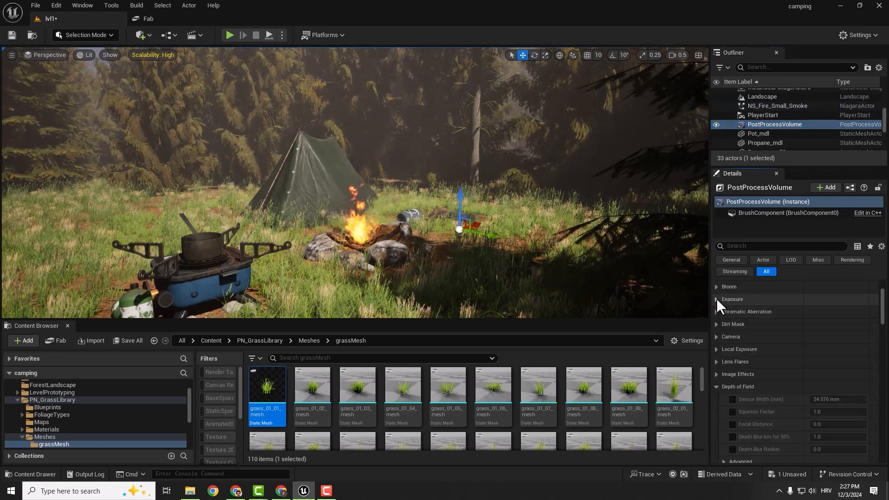
left_click(717, 386)
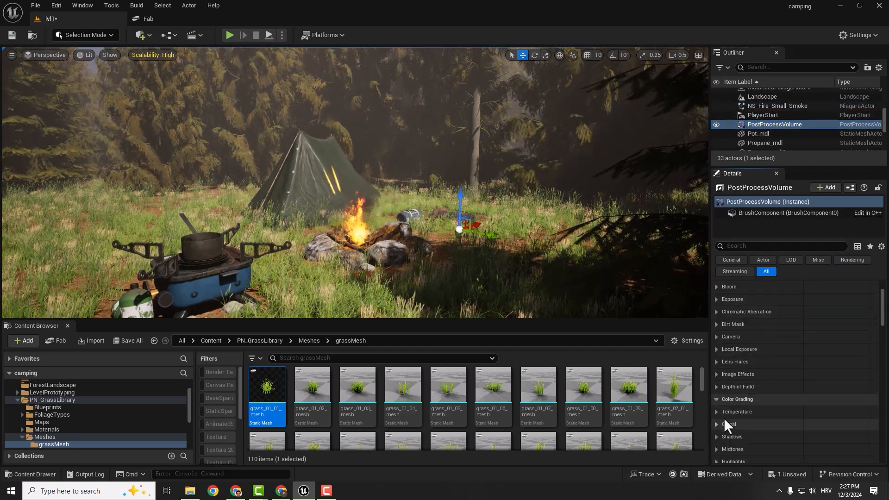
scroll(725, 430, "down", 1)
left_click(717, 435)
scroll(751, 405, "down", 3)
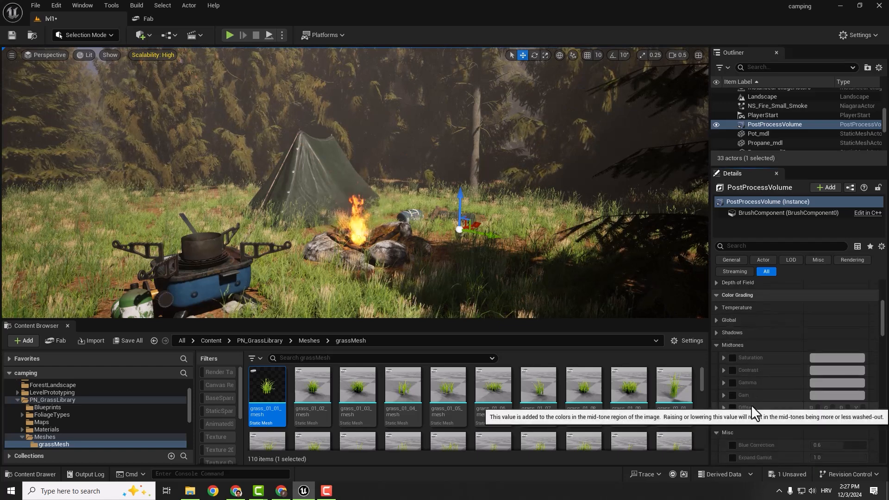
left_click(724, 328)
left_click(732, 328)
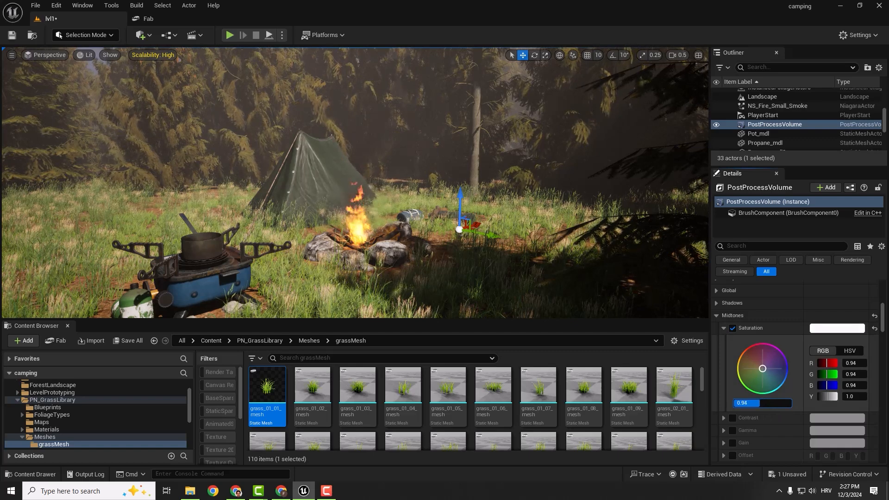
left_click_drag(757, 403, 755, 403)
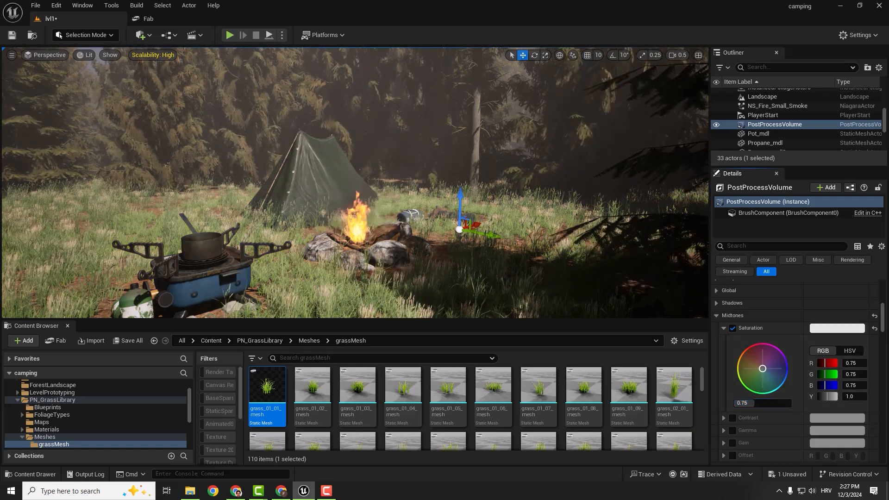
- Override the Midtones Contrast of the PostProcessVolume and adjust its overall value
right_click_drag(574, 259, 534, 261)
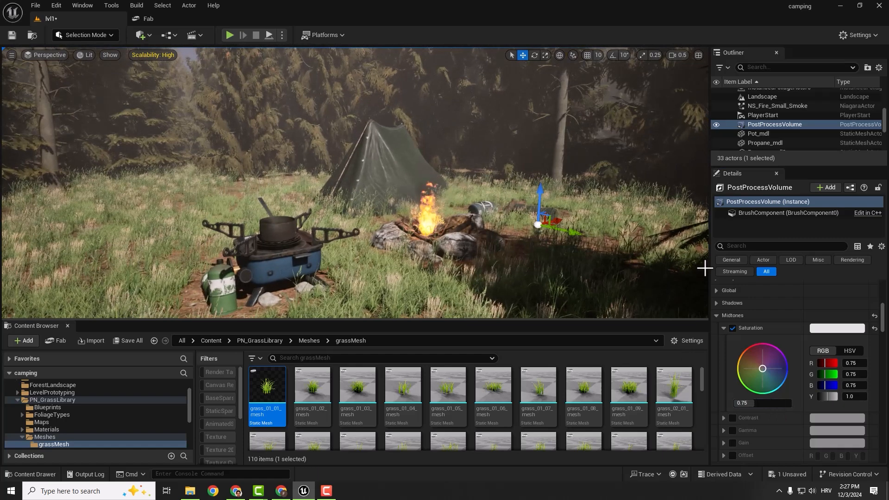
left_click(716, 315)
left_click(716, 315)
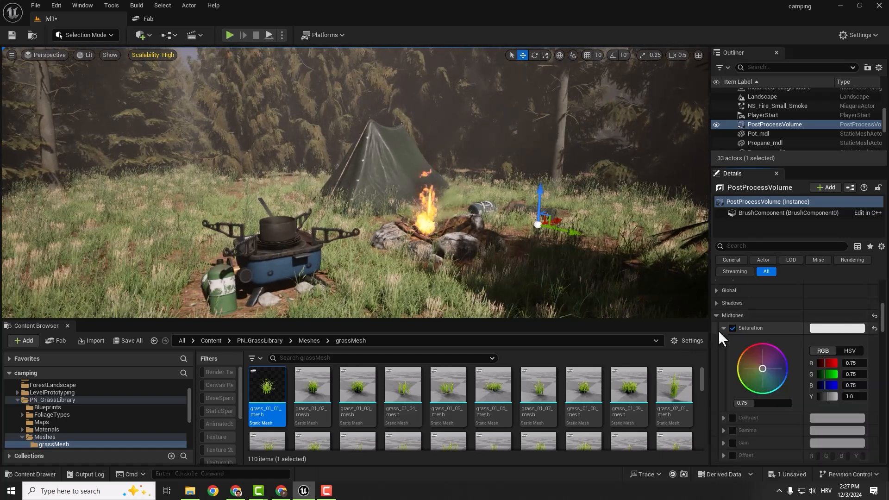
left_click(723, 327)
left_click(724, 341)
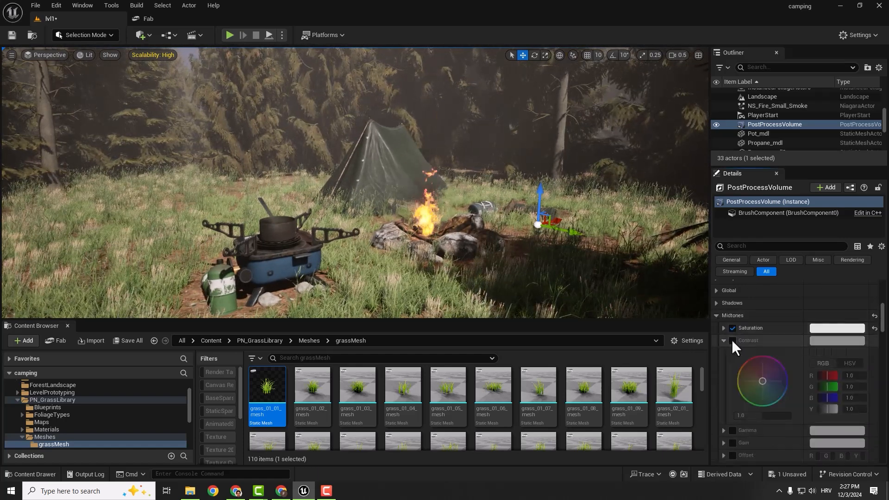
left_click(732, 340)
mouse_move(763, 415)
left_mouse_down()
mouse_move(749, 416)
mouse_move(771, 401)
mouse_move(763, 412)
mouse_move(751, 404)
mouse_move(775, 405)
mouse_move(774, 416)
mouse_move(757, 393)
mouse_move(763, 405)
left_mouse_up()
left_click(723, 341)
- Override the Midtones Gain, shift its color slightly toward a warm tone and set its overall value to 0.84
left_click(724, 365)
left_click(732, 365)
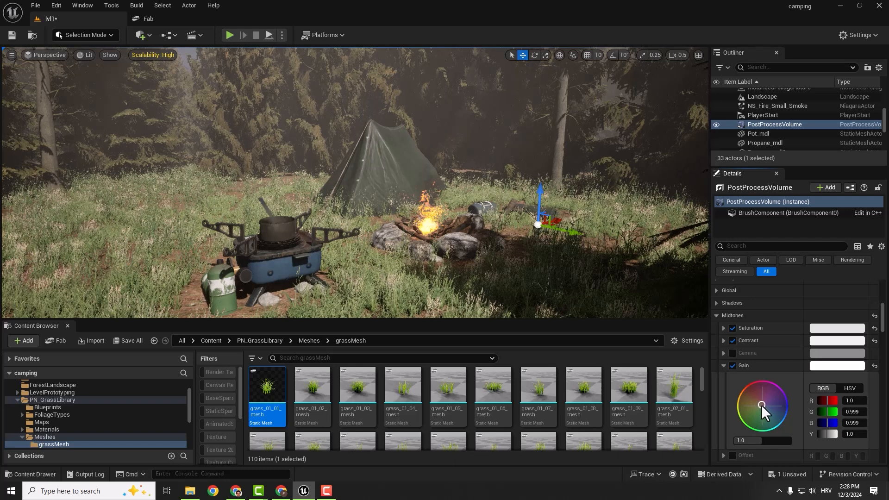
left_click_drag(755, 405, 754, 405)
left_click_drag(760, 441, 762, 441)
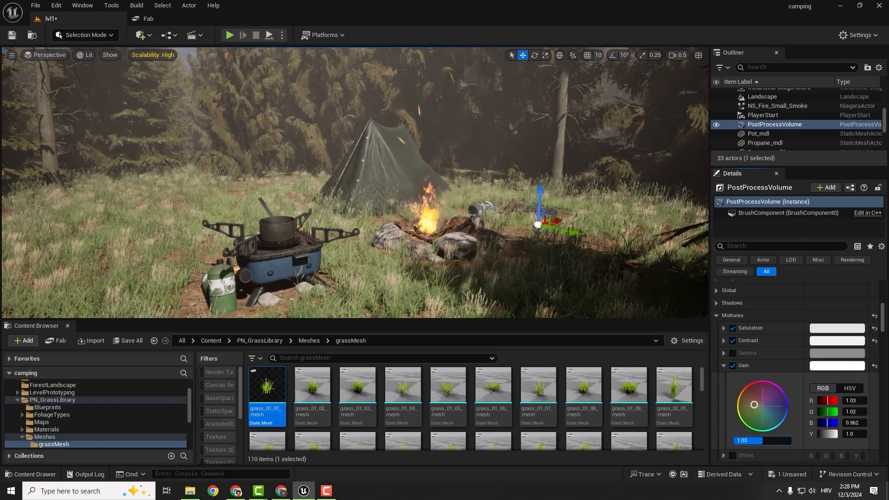
left_click(724, 365)
left_click(724, 365)
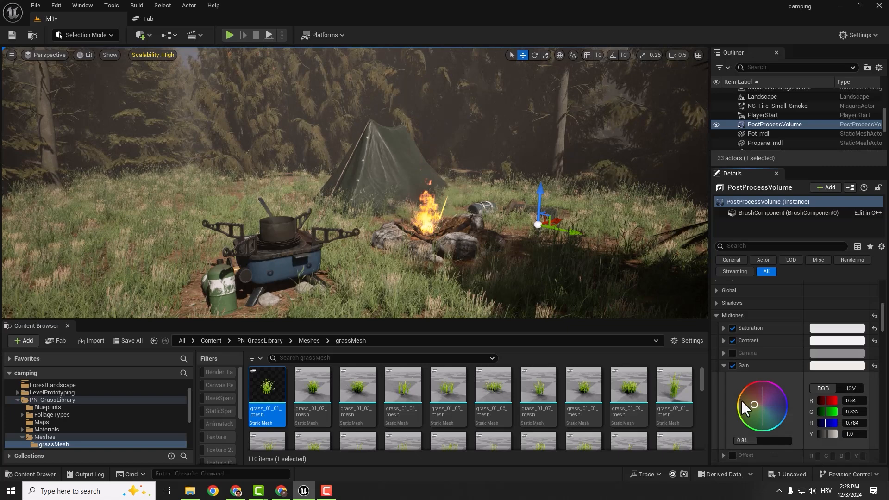
left_click(724, 365)
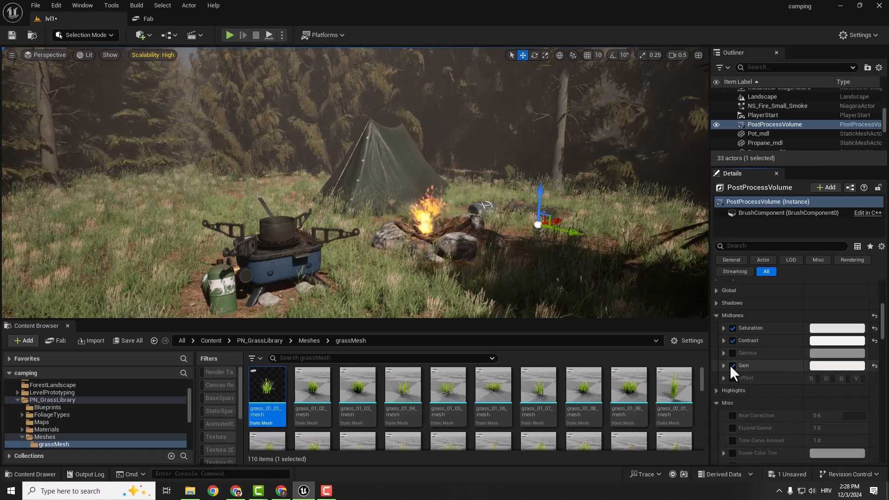
- Place spruce_small_06 from the PN_interactiveSpruceForest small meshes behind the camping stove and scale it down
right_click_drag(443, 255, 489, 244)
left_click(70, 429)
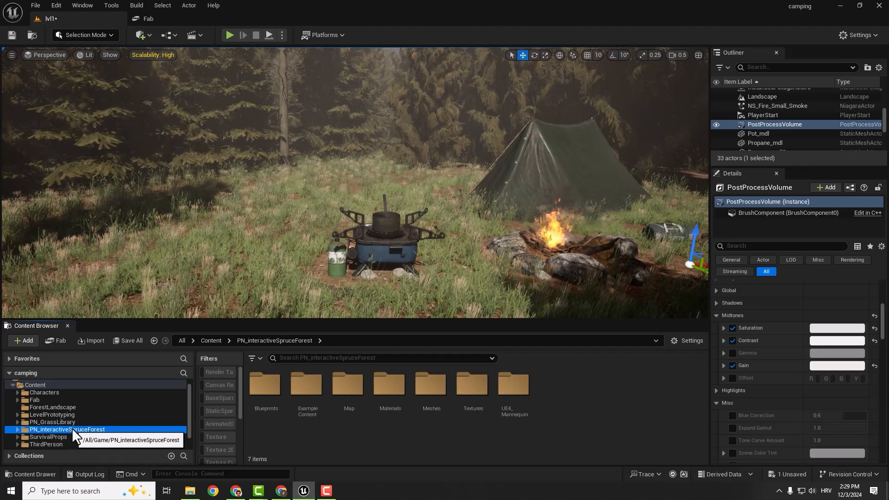
double_click(430, 385)
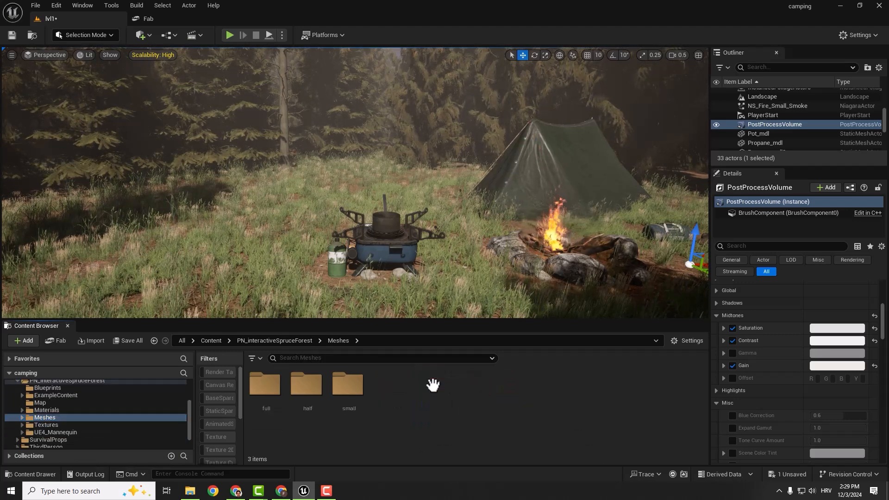
double_click(347, 384)
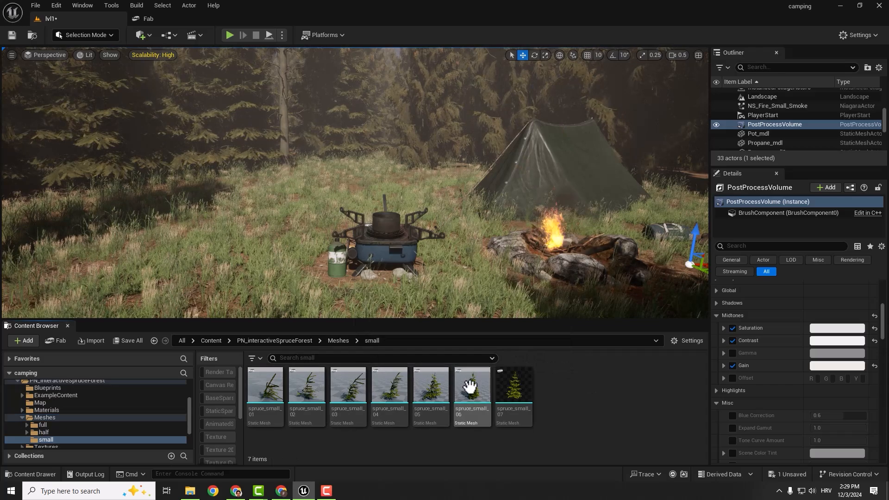
left_click_drag(470, 389, 324, 184)
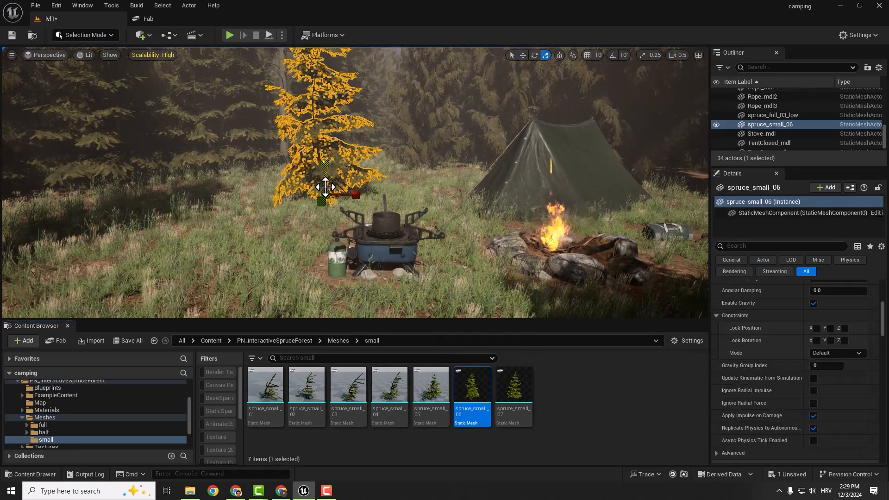
key("r")
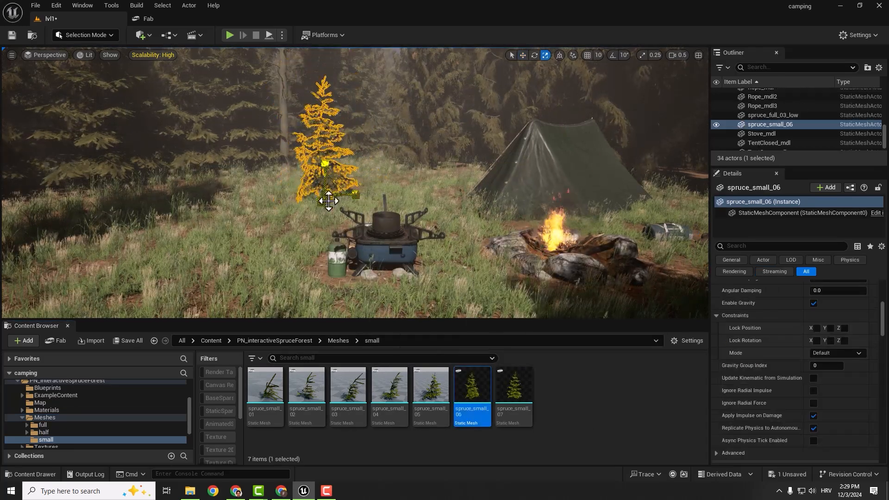
key("Delete")
- Place spruce_small_04 at the edge of the clearing, away from the tent, and enable Nanite for its mesh
left_click_drag(389, 389, 137, 228)
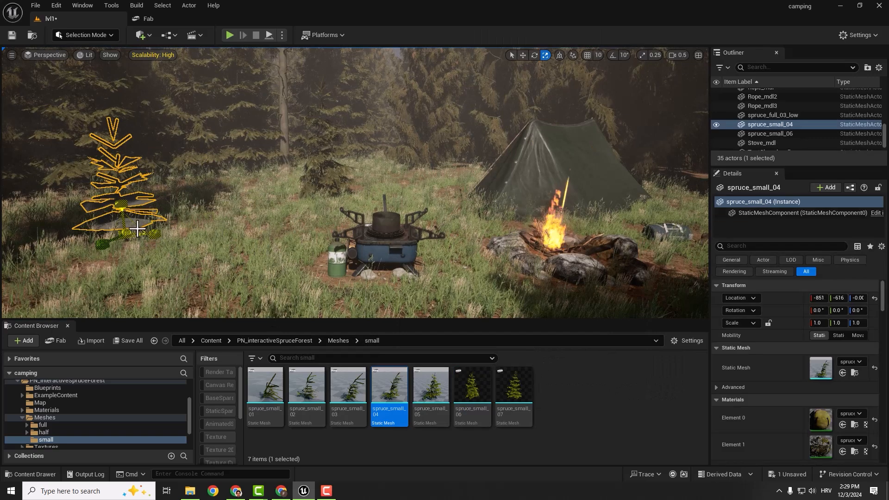
right_click(396, 396)
mouse_move(418, 75)
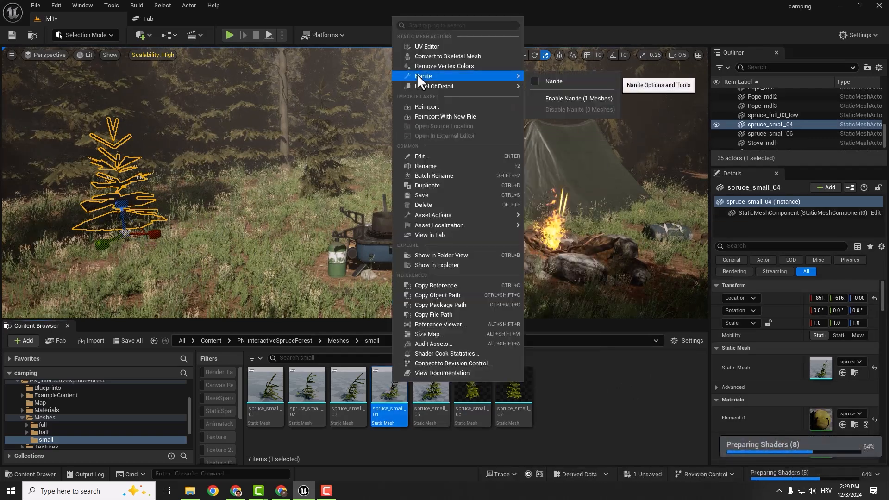
left_click(559, 96)
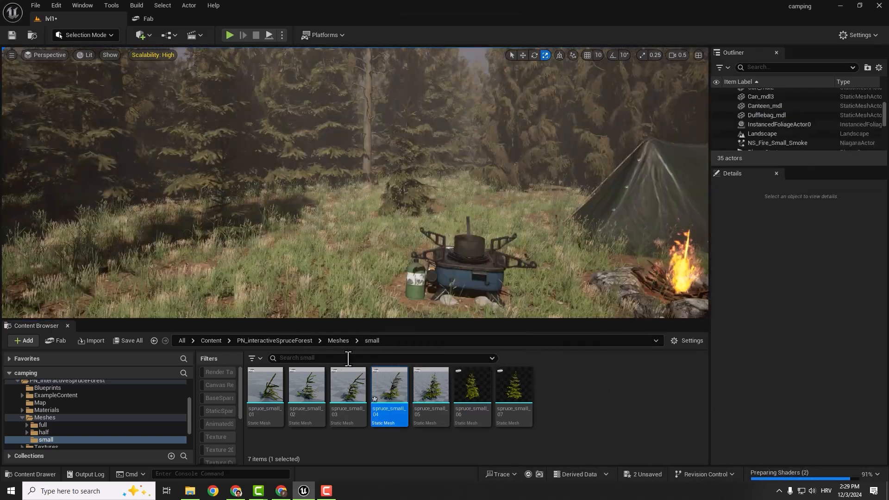
- Place spruce_half_01 from the half/high meshes in front of the stove and select it by filtering the actors for "half"
left_click(331, 341)
double_click(306, 384)
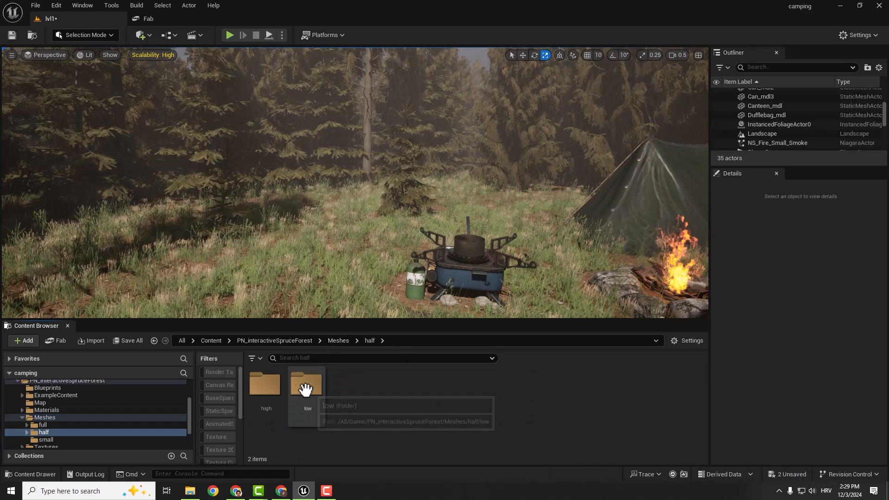
double_click(265, 384)
left_click_drag(259, 385, 330, 240)
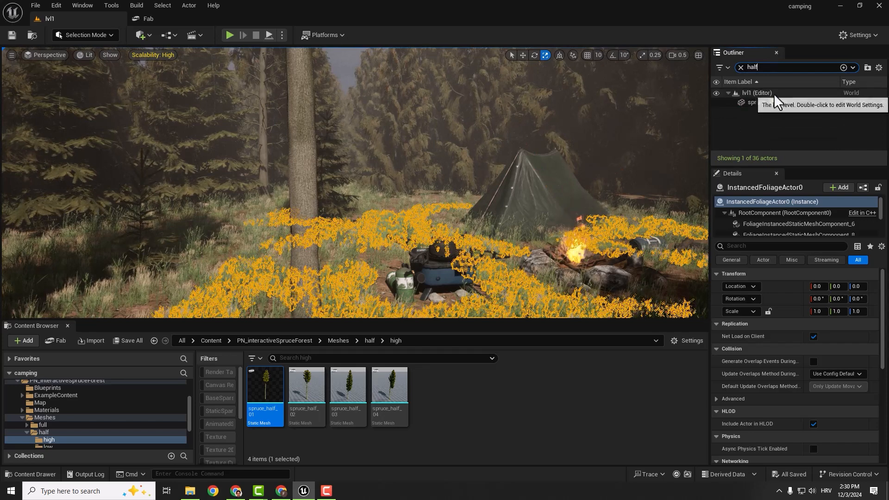
left_click(768, 104)
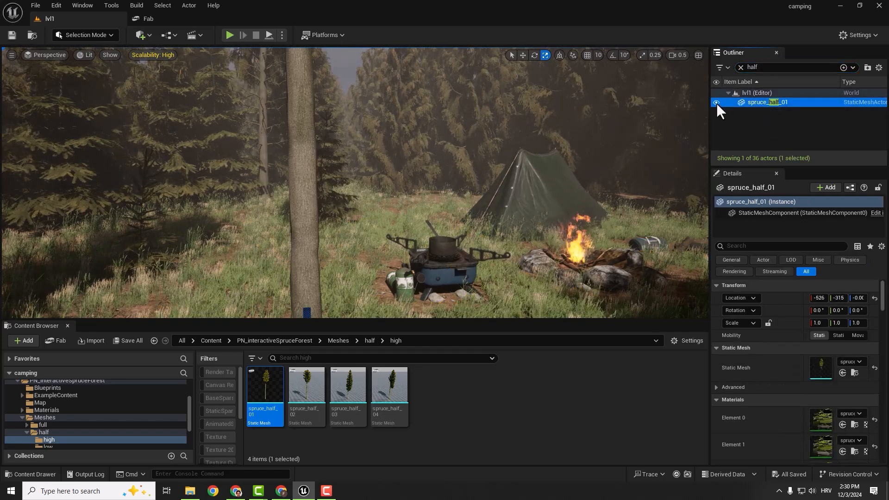
- Move the spruce_half_01 tree from the foreground to behind the stove beside the tent
mouse_move(262, 163)
right_mouse_down()
mouse_move(259, 208)
mouse_move(260, 144)
mouse_move(261, 163)
right_mouse_up()
right_click_drag(322, 152, 314, 123)
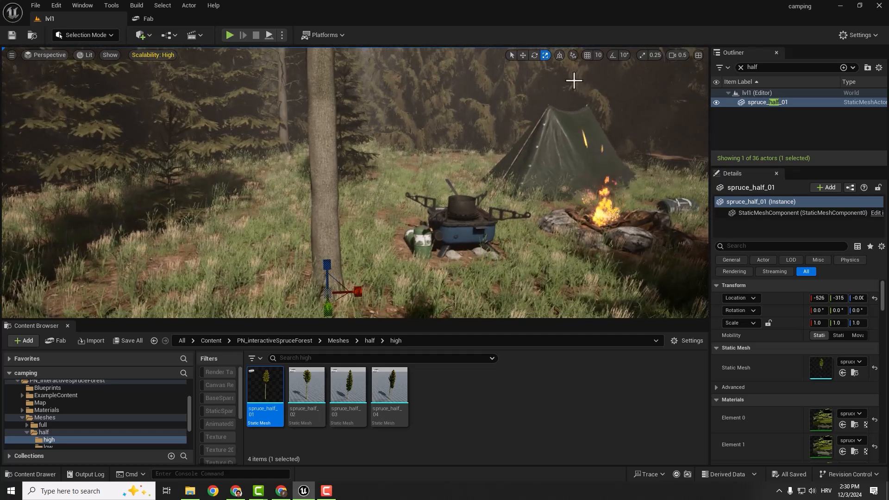
left_click(753, 102)
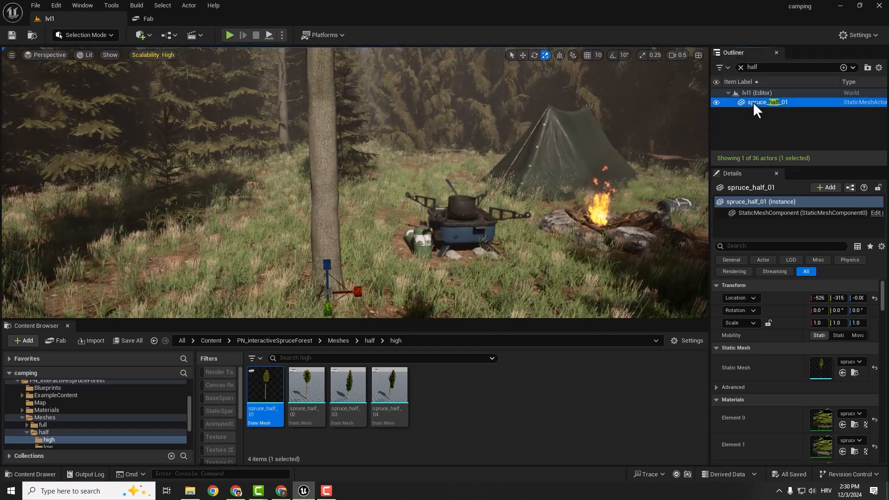
key("w")
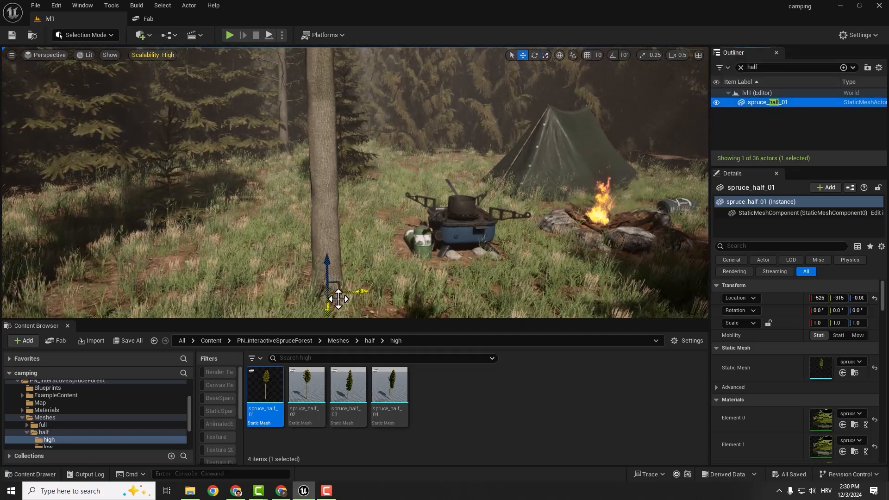
left_click_drag(338, 298, 477, 194)
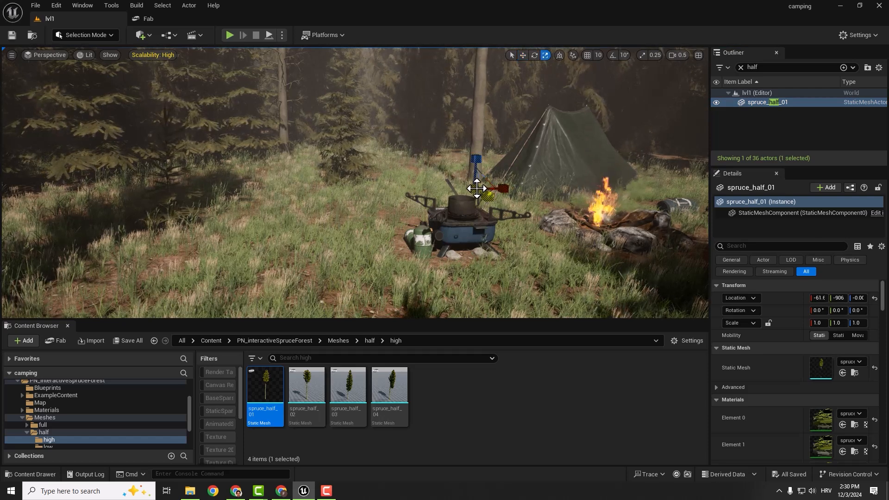
- Duplicate the half spruce, move the copy across the clearing away from the stove and enlarge it to about 3.73 × 4.22 × 3.73
left_click_drag(470, 188, 164, 261)
right_click_drag(206, 263, 158, 261)
key("r")
left_click_drag(273, 253, 296, 236)
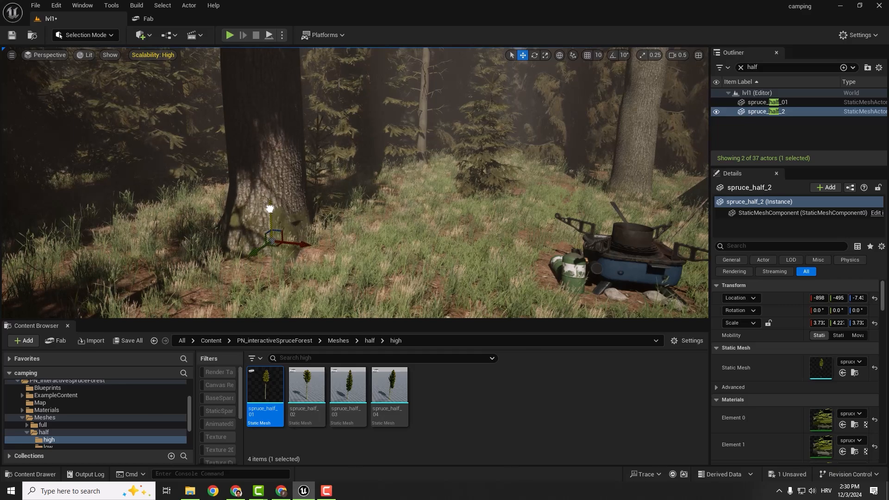
- Inspect the clearing with the added spruces from farther back, including the tent, stove, campfire and grass
left_click(419, 212)
key("s")
right_click_drag(419, 212, 502, 256)
key("s")
key("s")
key("w")
key("s")
right_click_drag(417, 215, 430, 236)
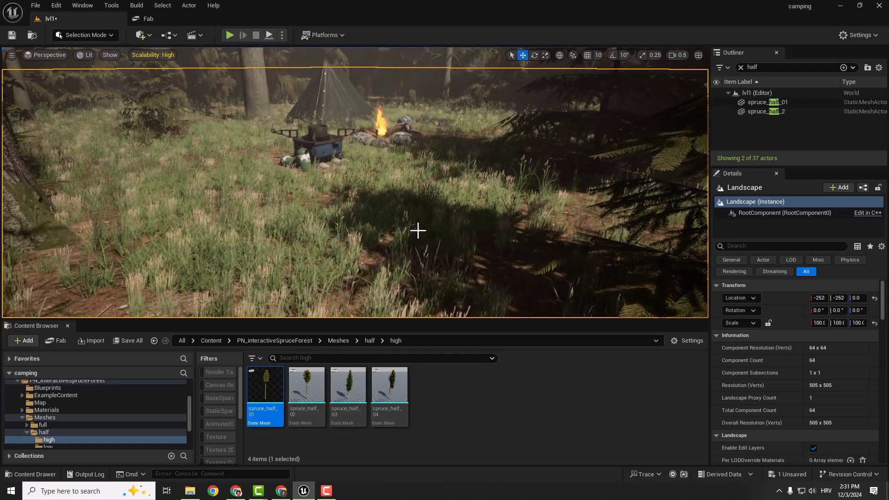
- Clear the "half" actor filter, select the DirectionalLight and set its source angle to 20
left_click(741, 67)
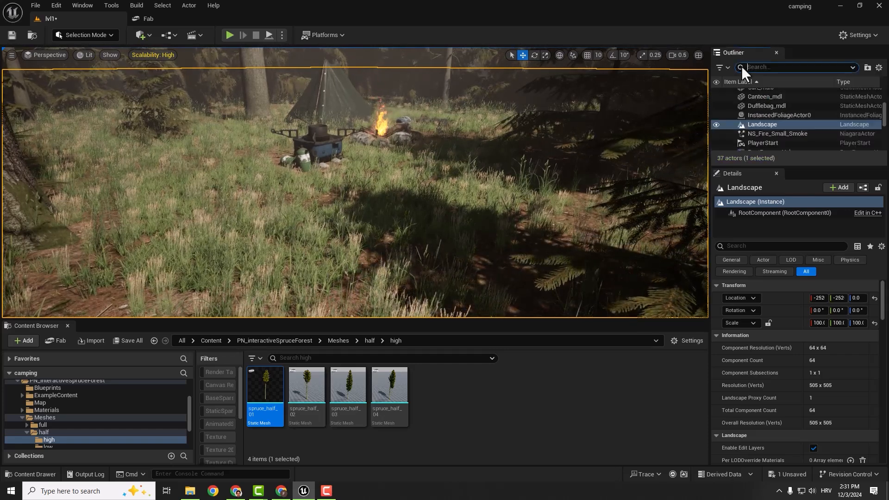
scroll(783, 120, "up", 2)
scroll(784, 120, "up", 1)
left_click(773, 111)
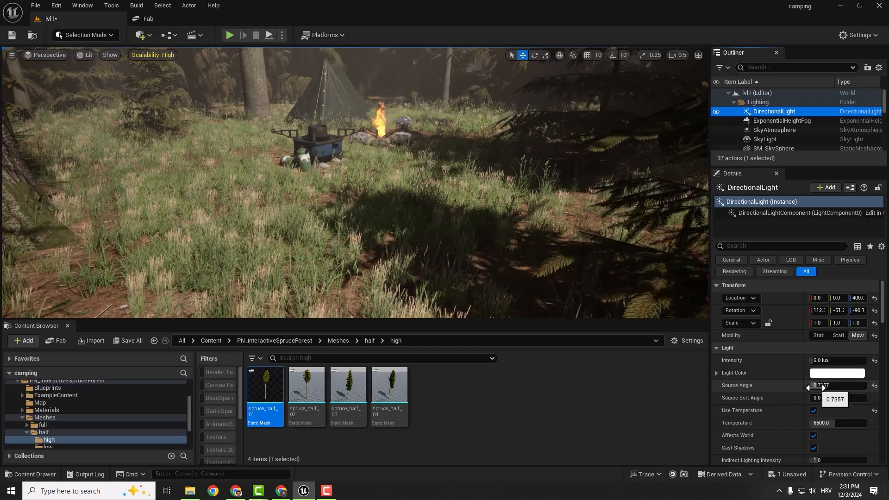
left_click_drag(815, 385, 865, 385)
right_click_drag(370, 185, 369, 213)
key("w")
left_click(849, 387)
type("10.0")
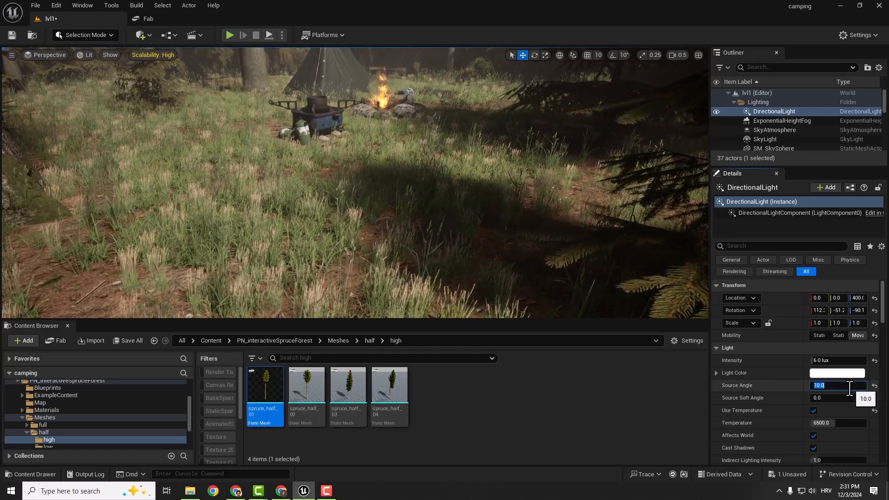
key("Return")
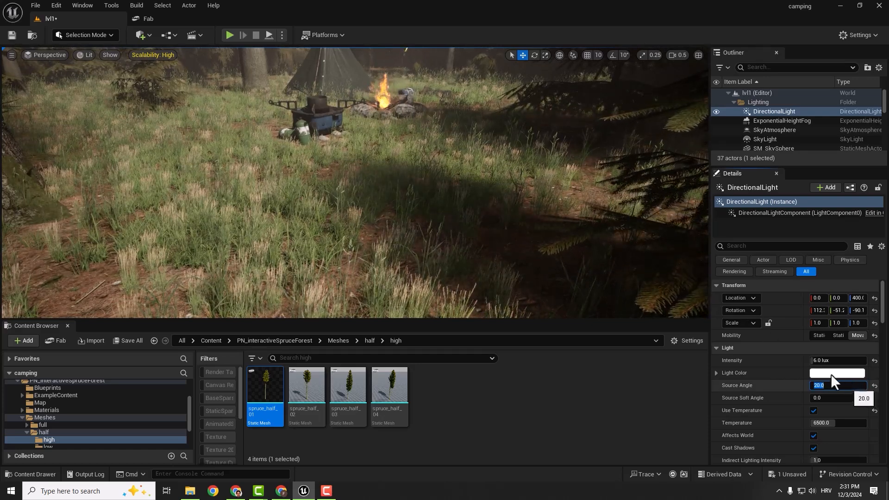
- Show the viewport full screen in game view and examine the campsite's lighting and shadows from the front
right_click_drag(462, 145, 445, 104)
key("w")
key("s")
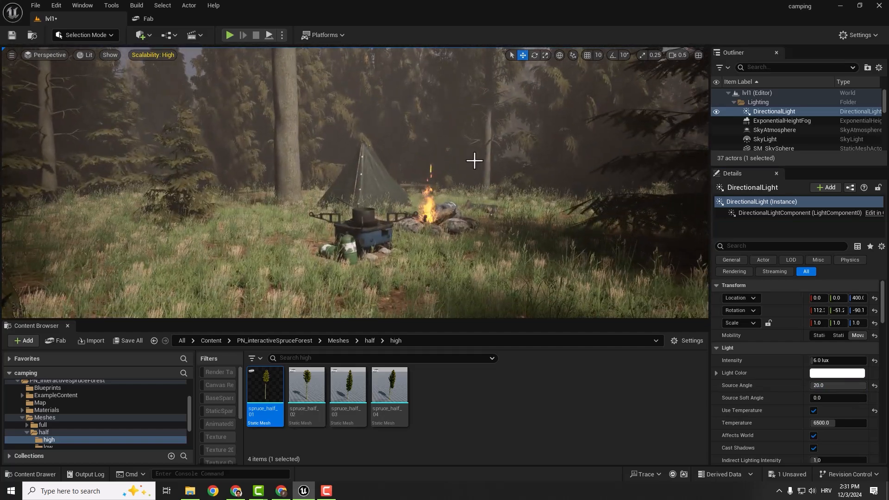
key("F11")
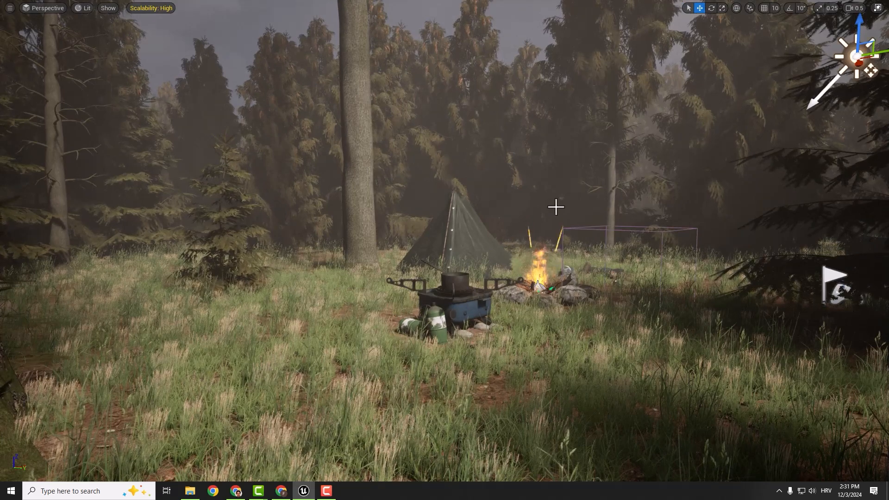
key("g")
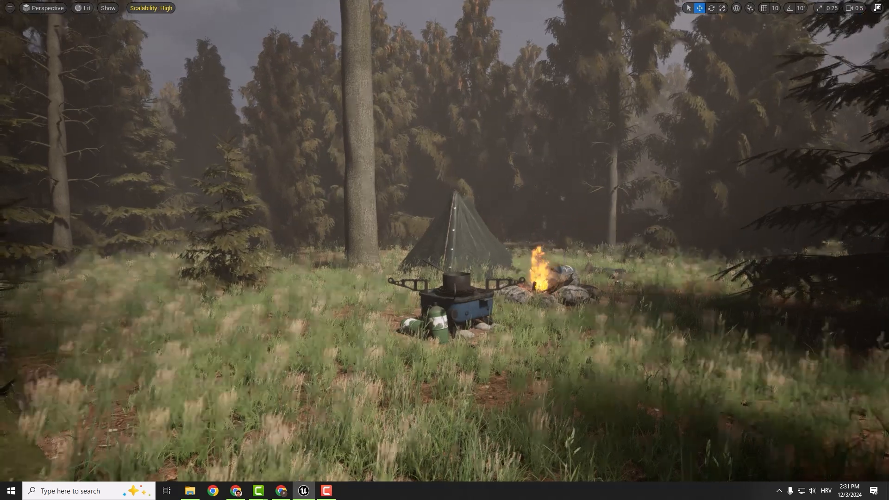
key("s")
mouse_move(444, 250)
right_mouse_down()
mouse_move(426, 243)
mouse_move(548, 243)
mouse_move(456, 257)
right_mouse_up()
scroll(426, 244, "down", 4)
key("w")
scroll(547, 243, "up", 1)
key("w")
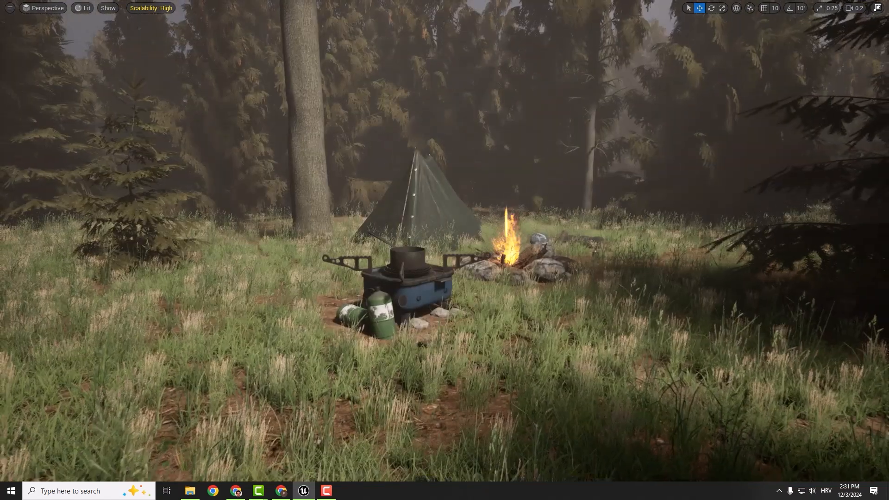
- Leave game view and play the level from the grassy spot in front of the campfire
key("g")
right_click(609, 302)
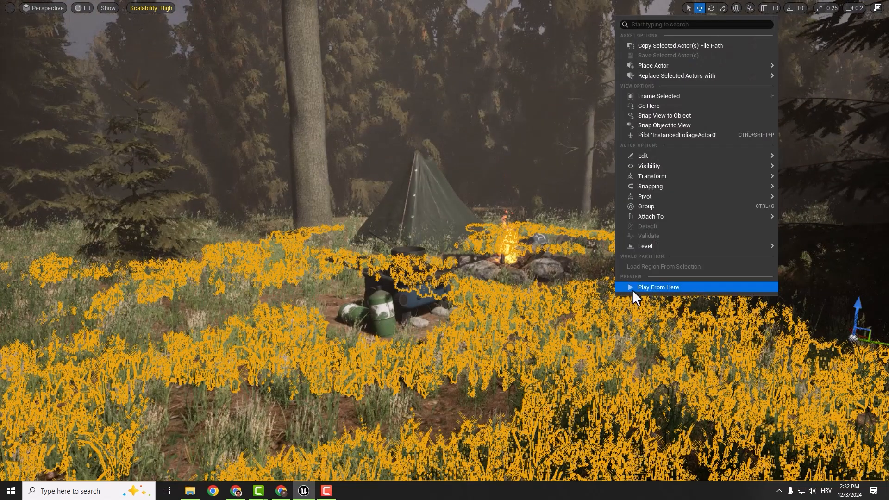
left_click(633, 288)
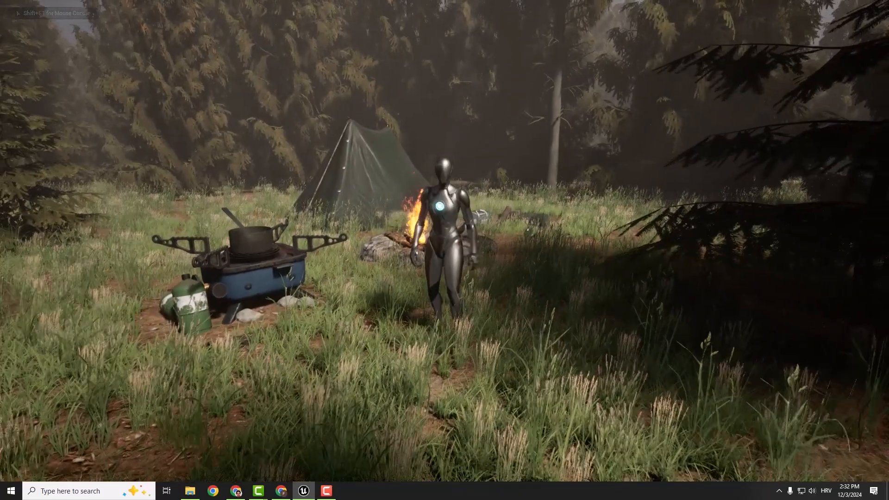